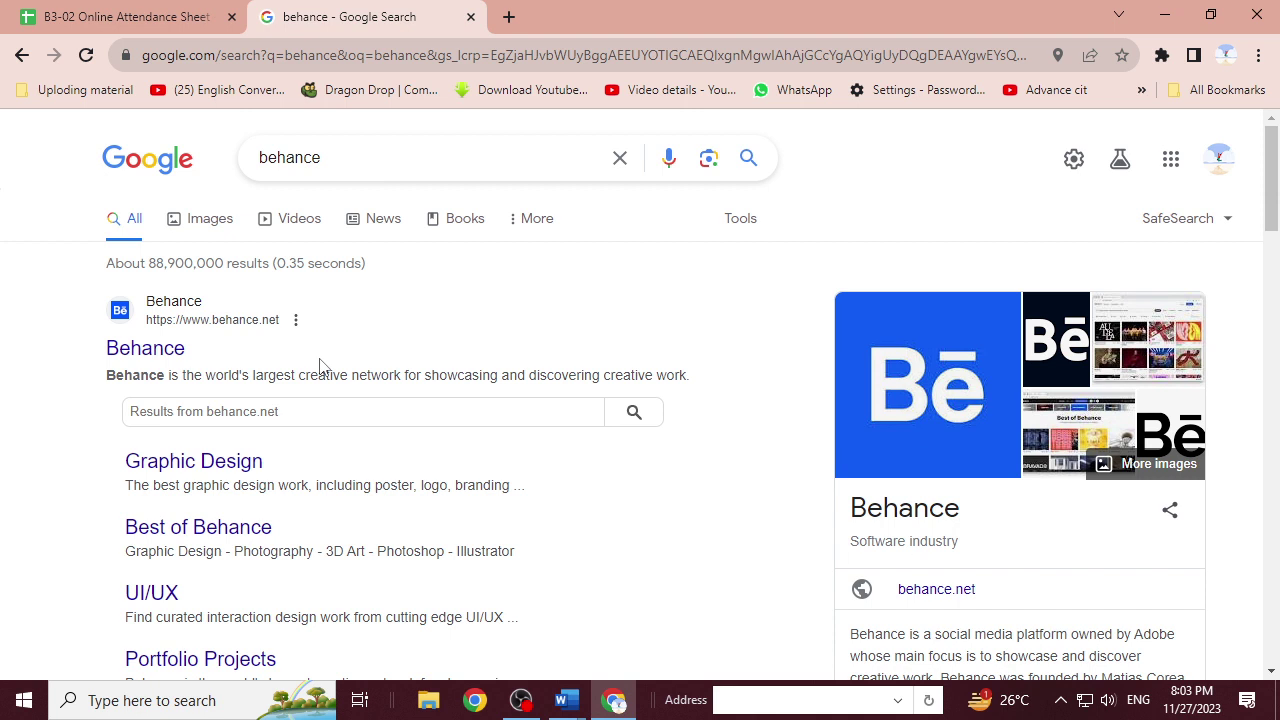
# Open Behance from the search results, sign in with Google, and go to your own profile page.
pyautogui.click(158, 356)
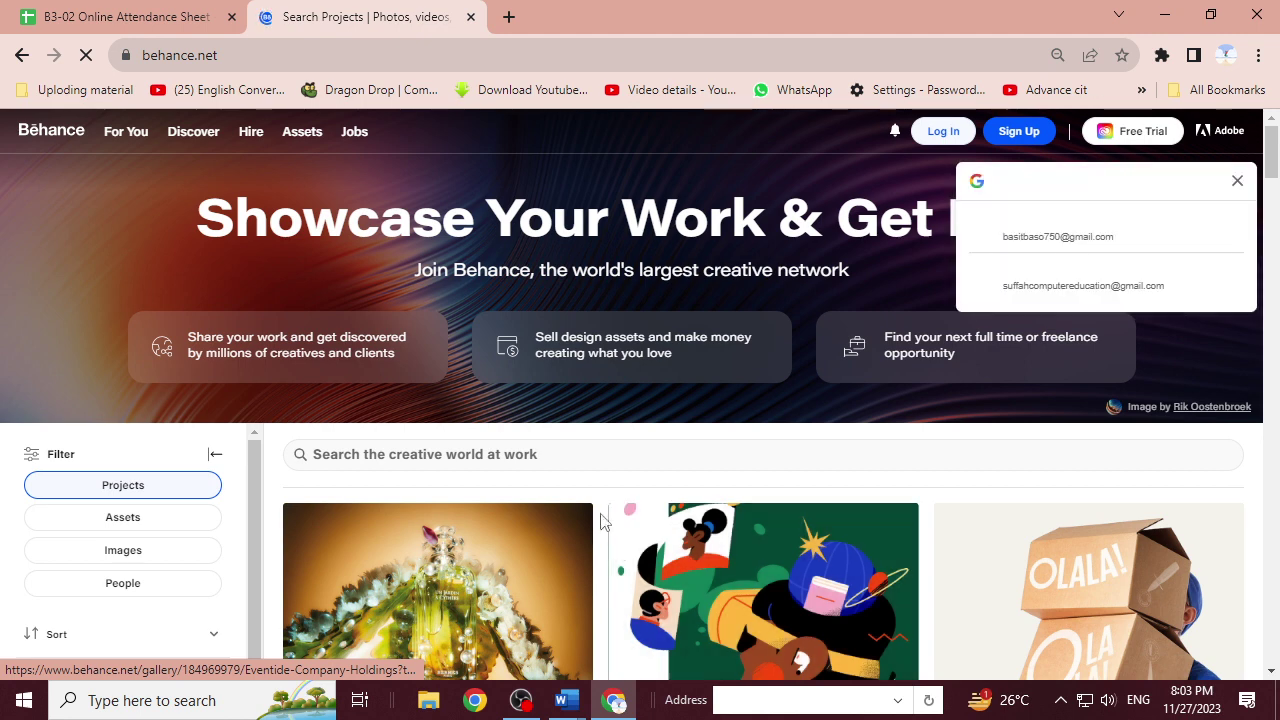
pyautogui.click(1080, 238)
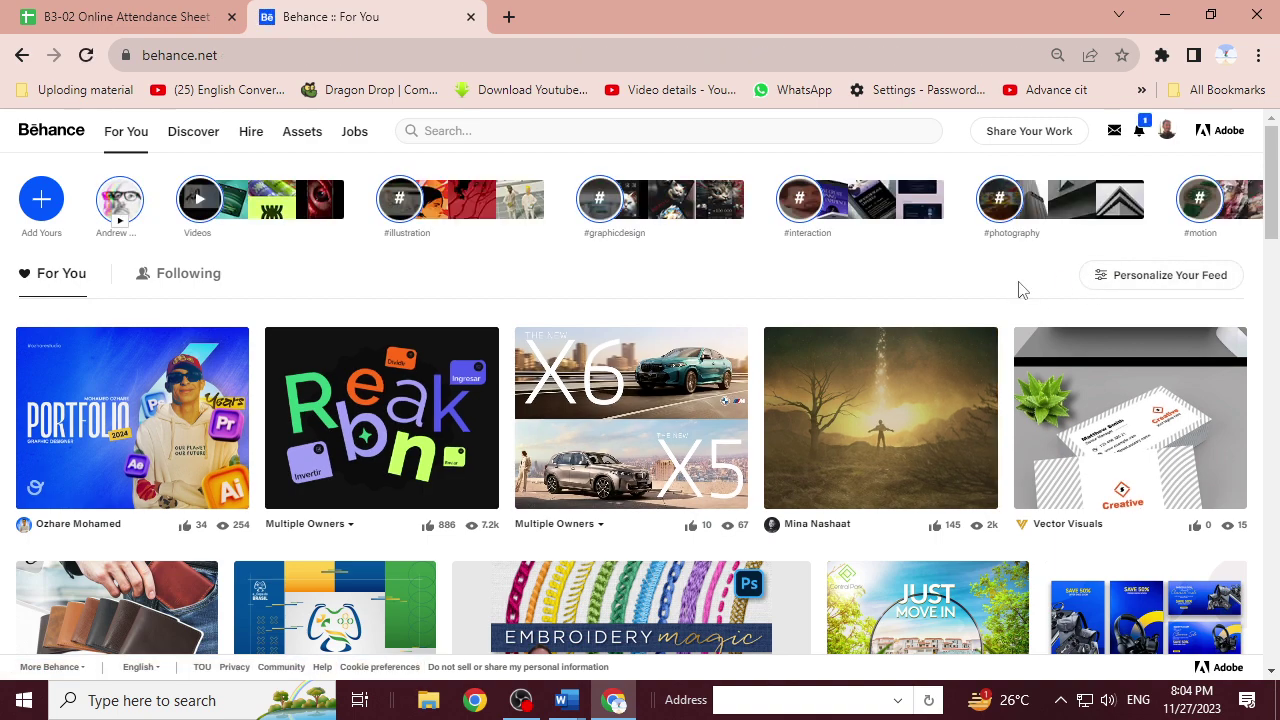
pyautogui.click(1166, 132)
pyautogui.click(1140, 132)
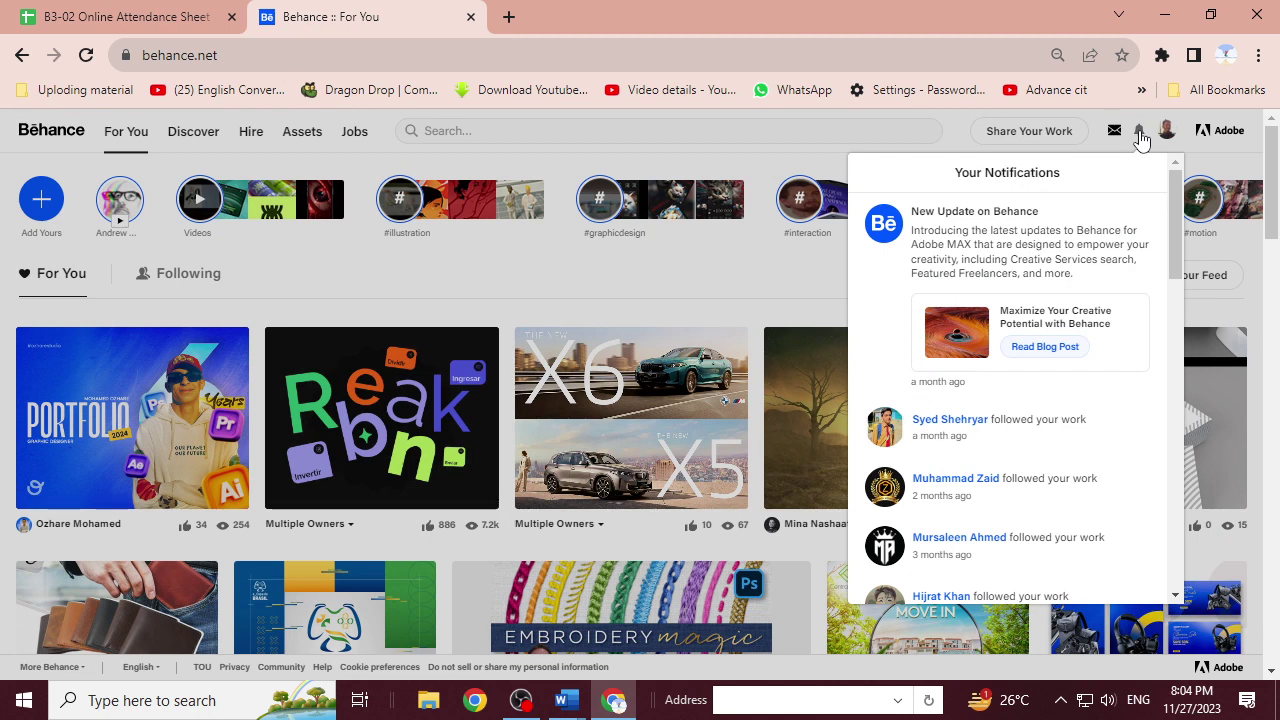
pyautogui.click(1166, 131)
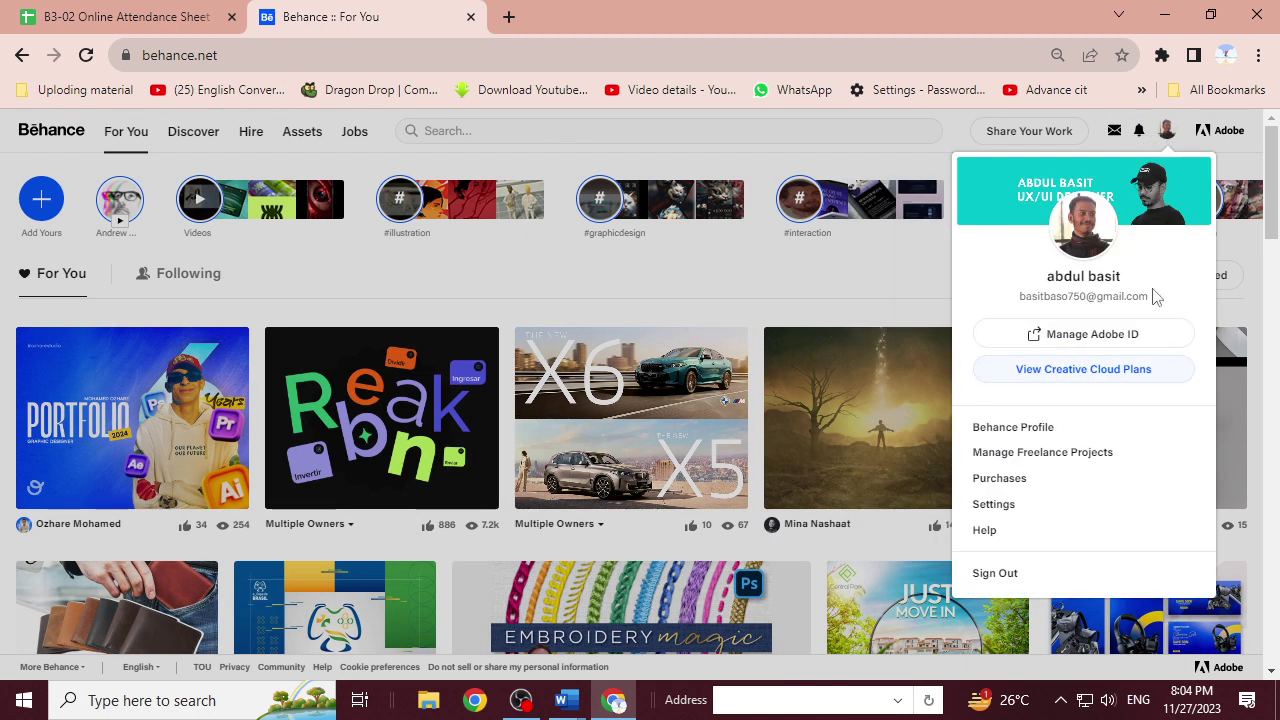
pyautogui.click(1075, 436)
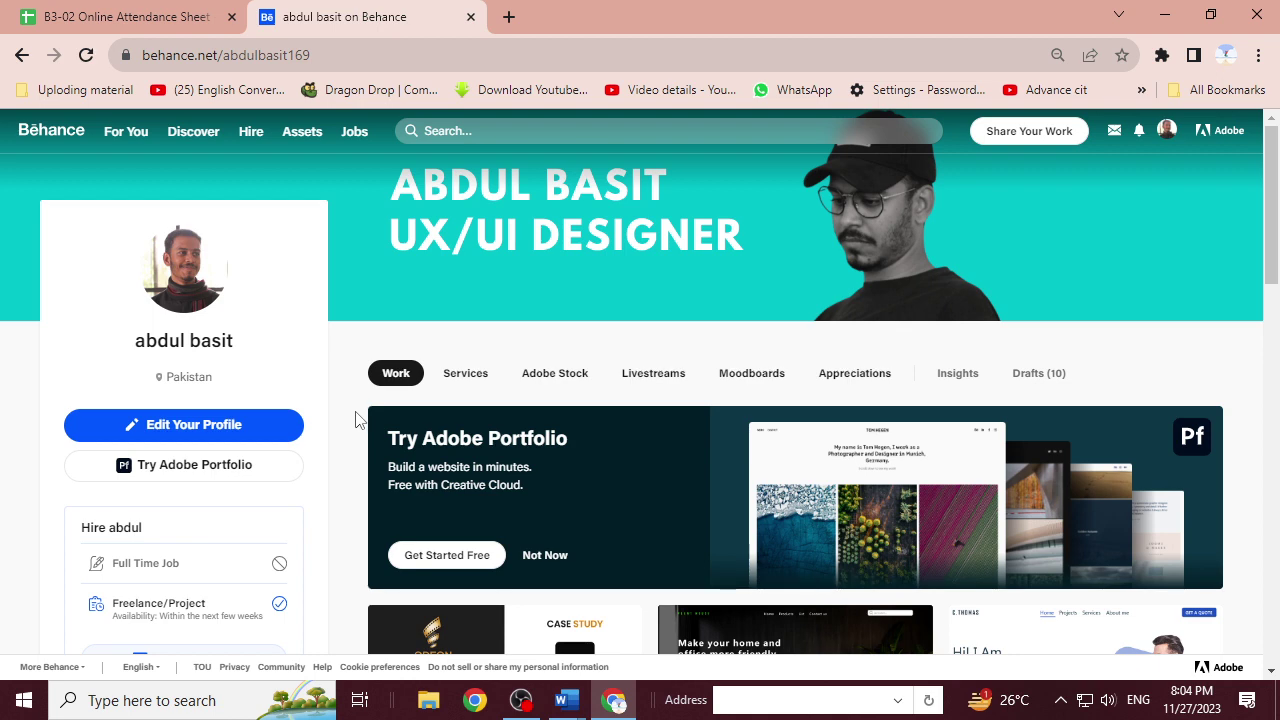
pyautogui.scroll(-2, 355, 418)
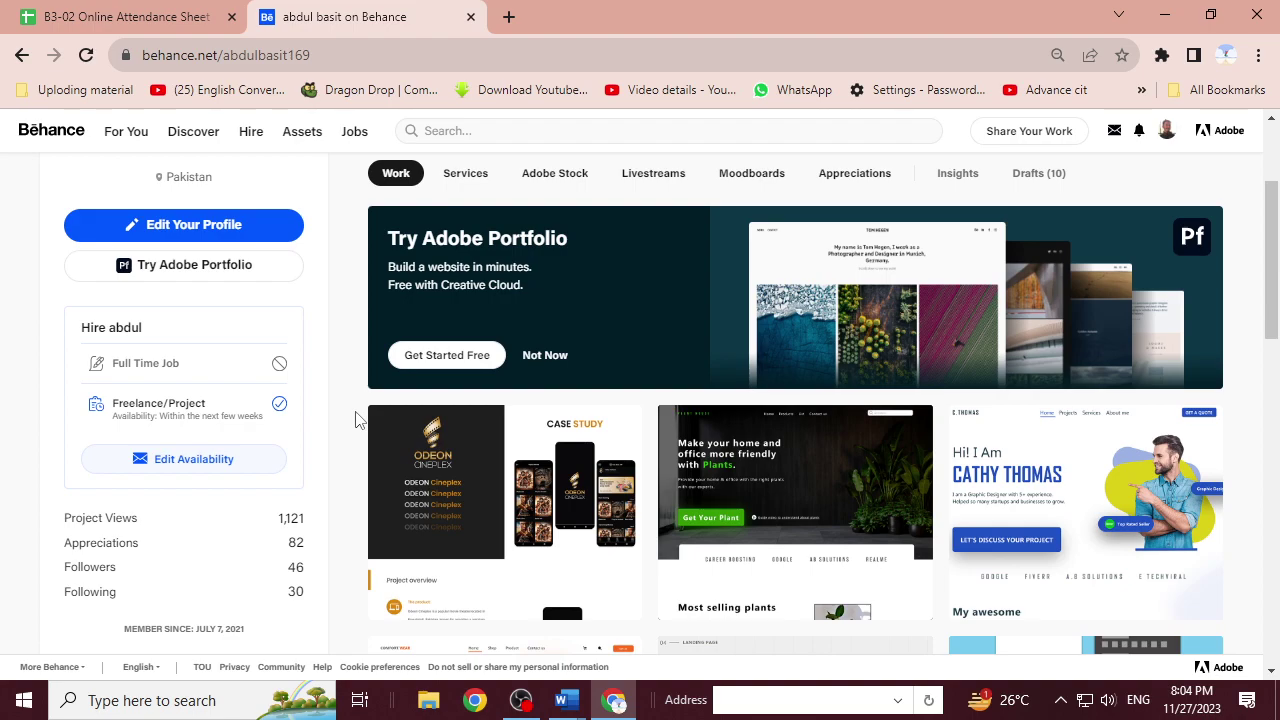
pyautogui.scroll(-2, 355, 418)
pyautogui.scroll(-5, 355, 418)
pyautogui.scroll(-5, 355, 418)
pyautogui.scroll(9, 355, 418)
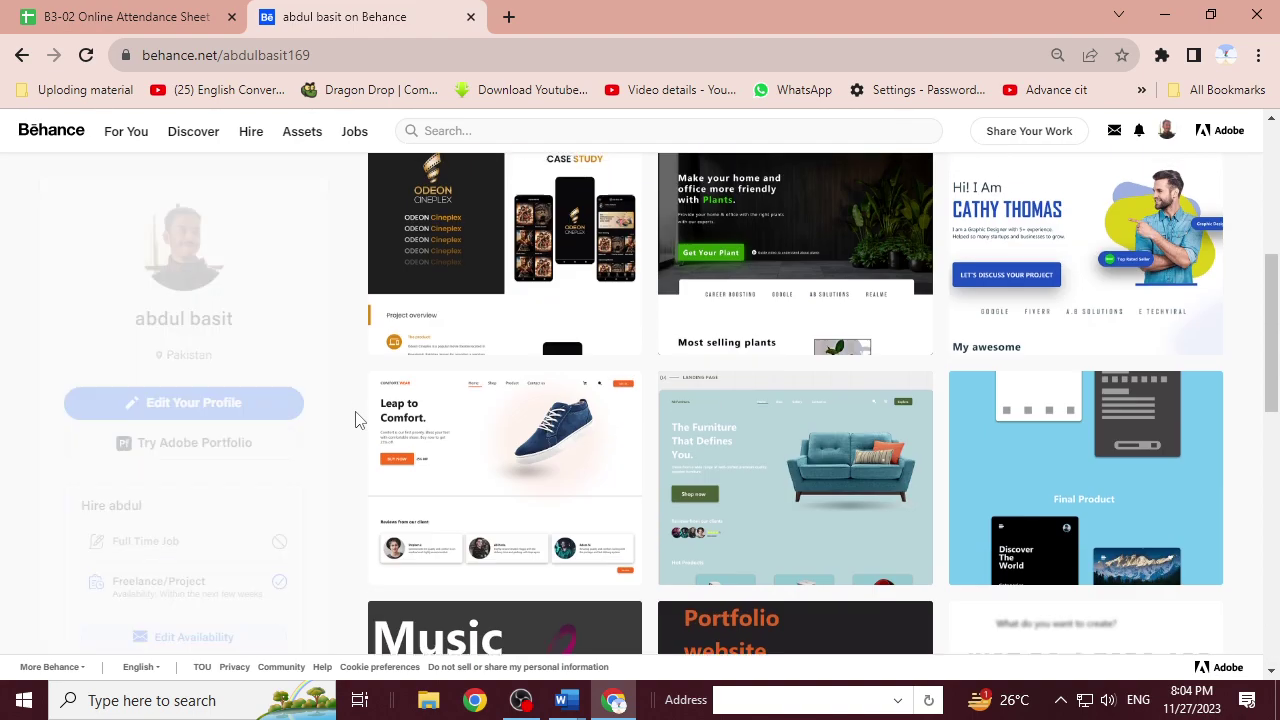
pyautogui.scroll(5, 355, 418)
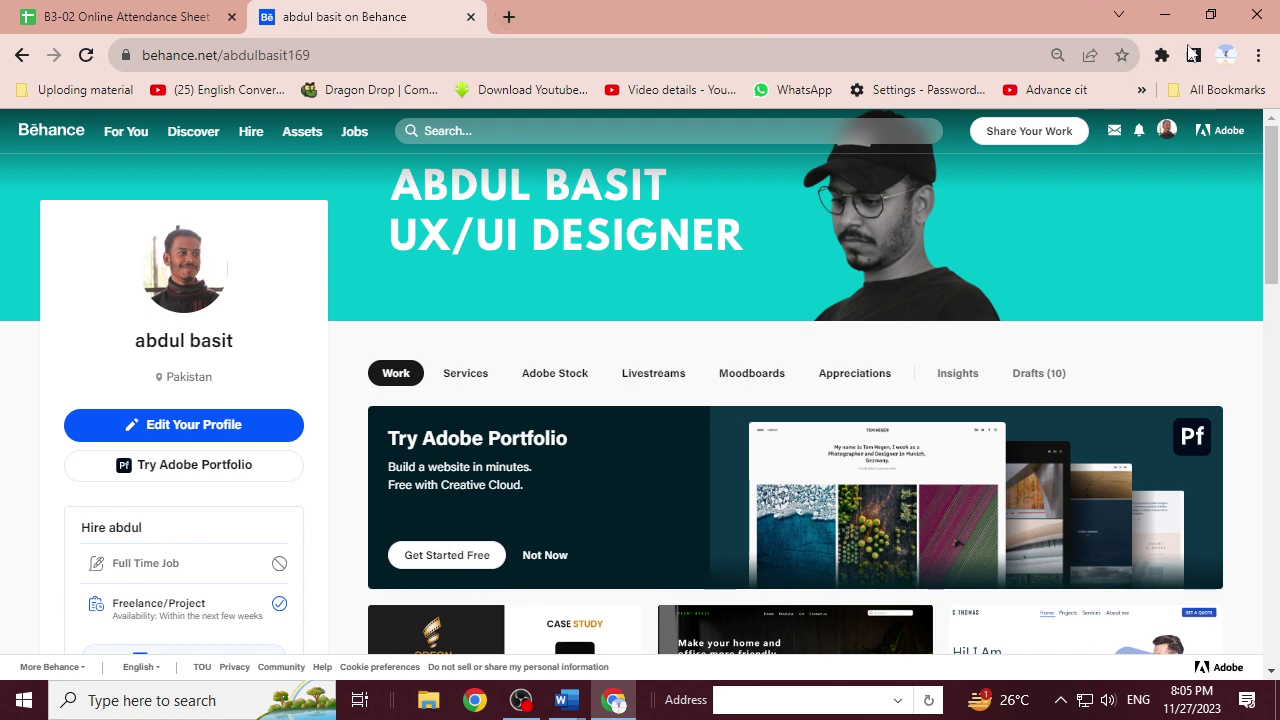
# Add a new Chrome browser profile and start its sign-in.
pyautogui.click(1226, 55)
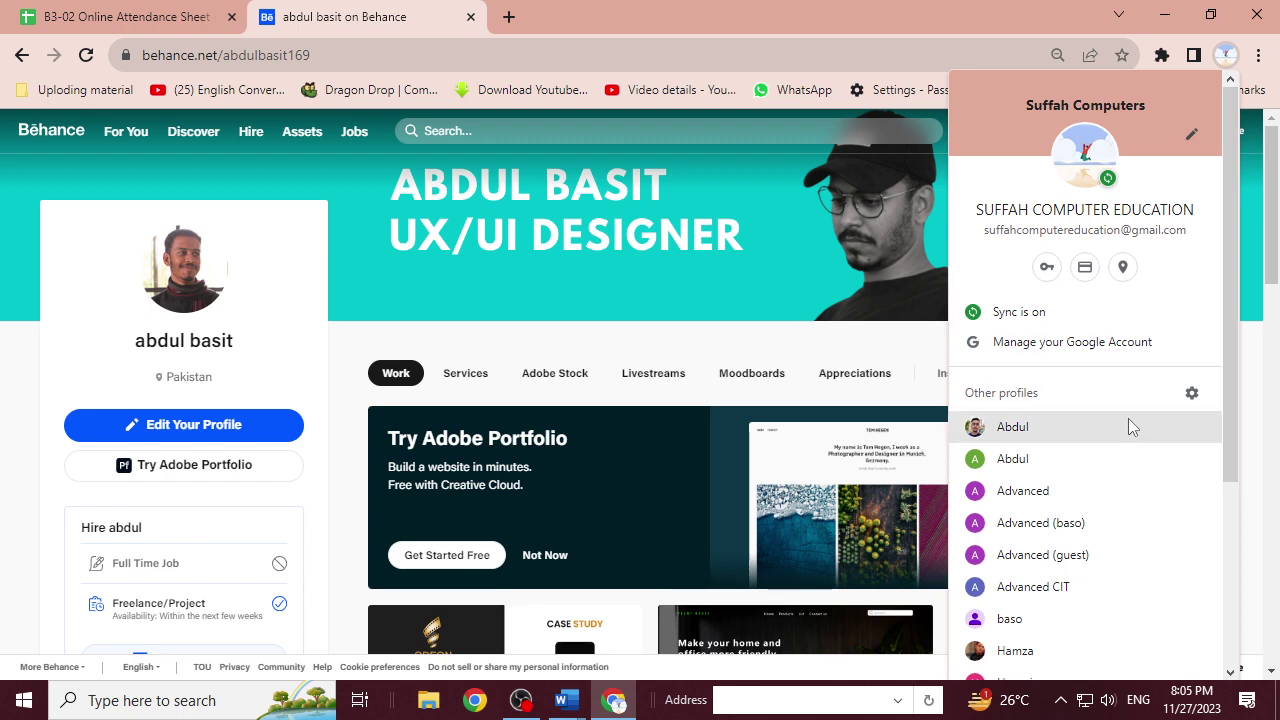
pyautogui.scroll(-3, 1057, 654)
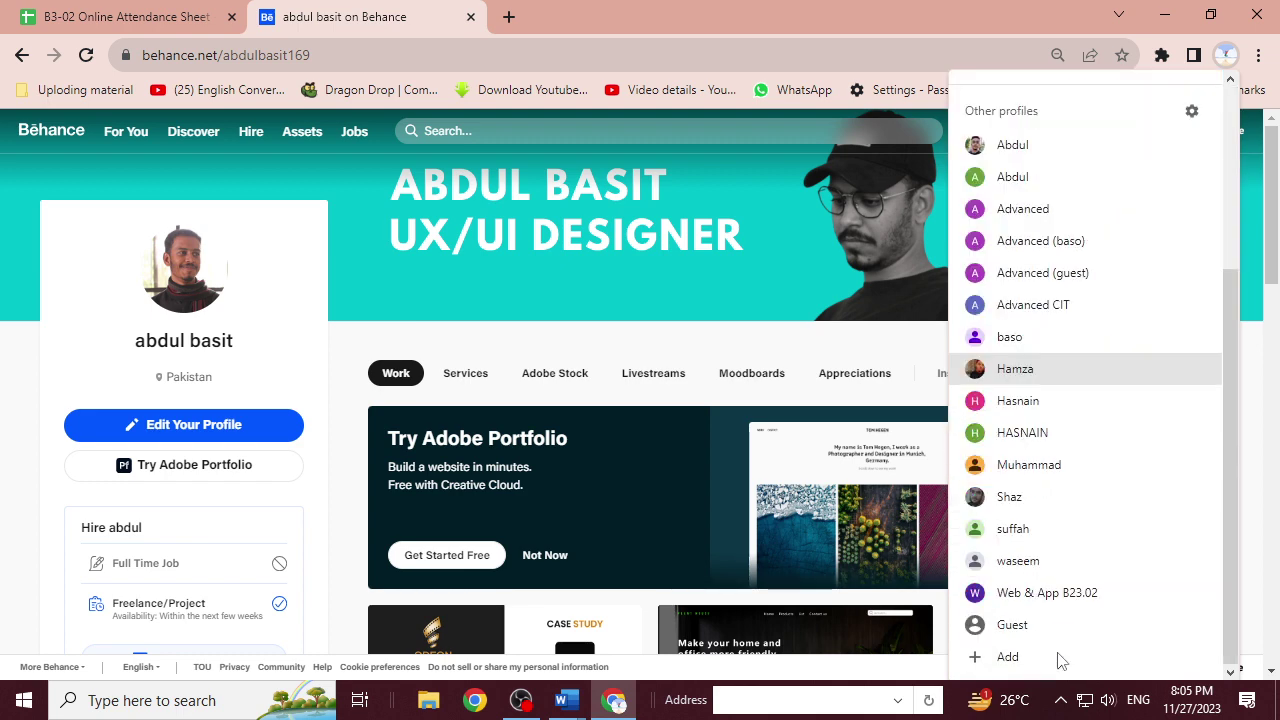
pyautogui.click(1051, 657)
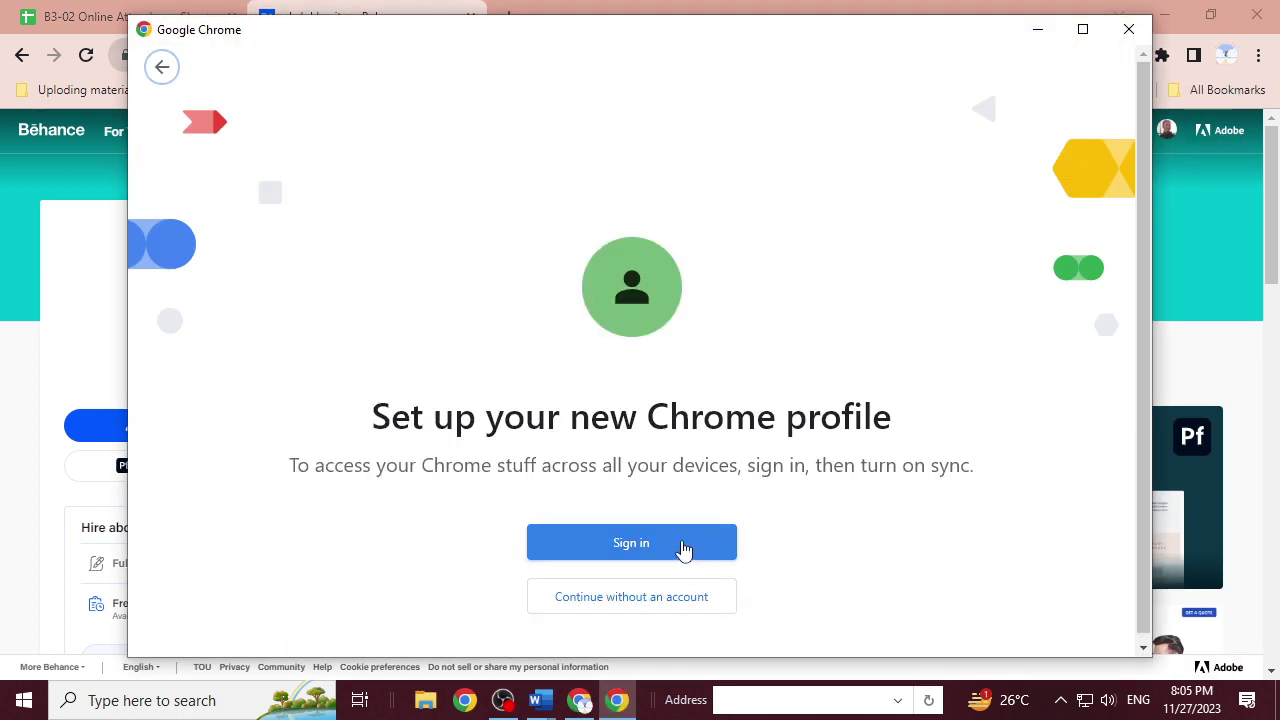
pyautogui.click(683, 549)
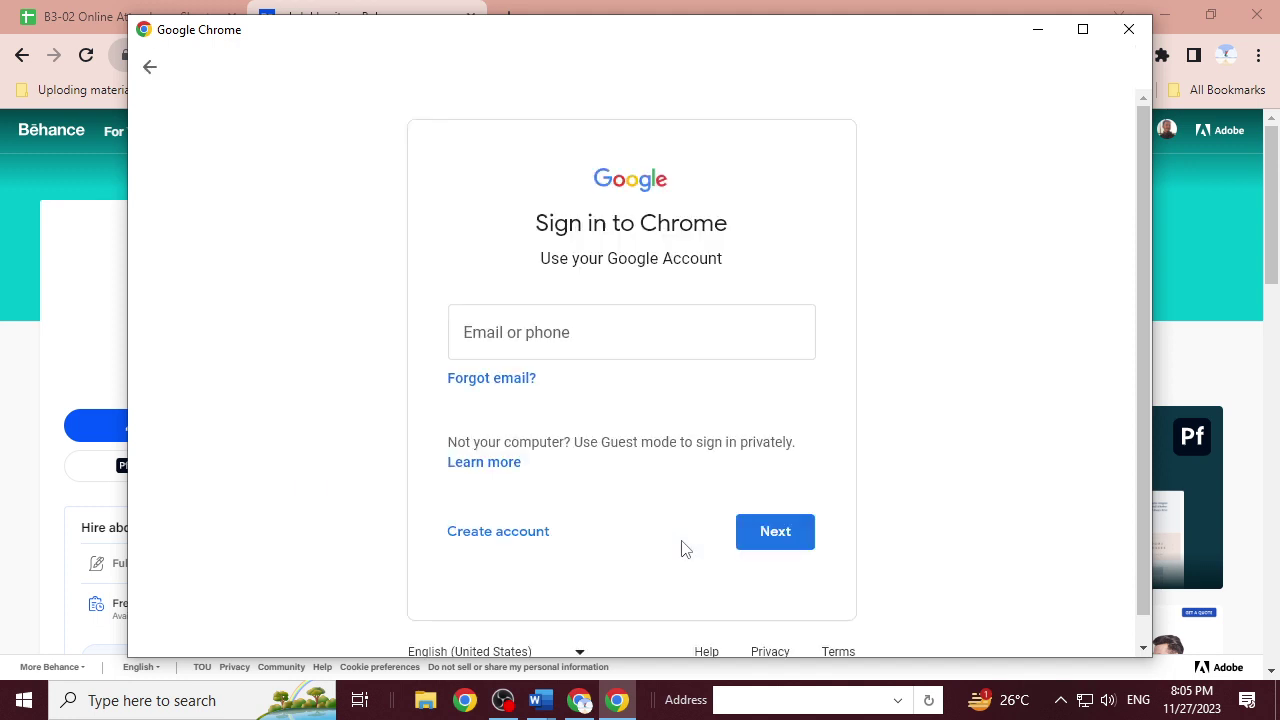
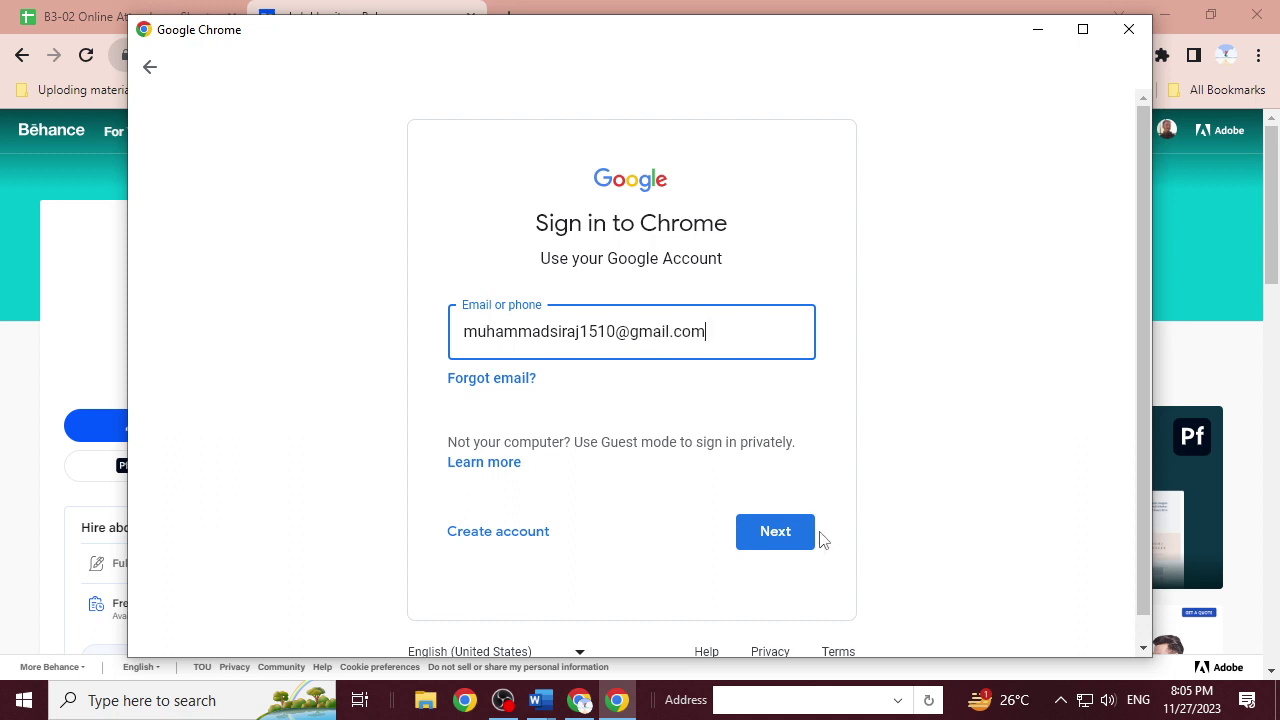
# Sign in with the Google account's e-mail and password, and accept turning on sync.
pyautogui.click(765, 549)
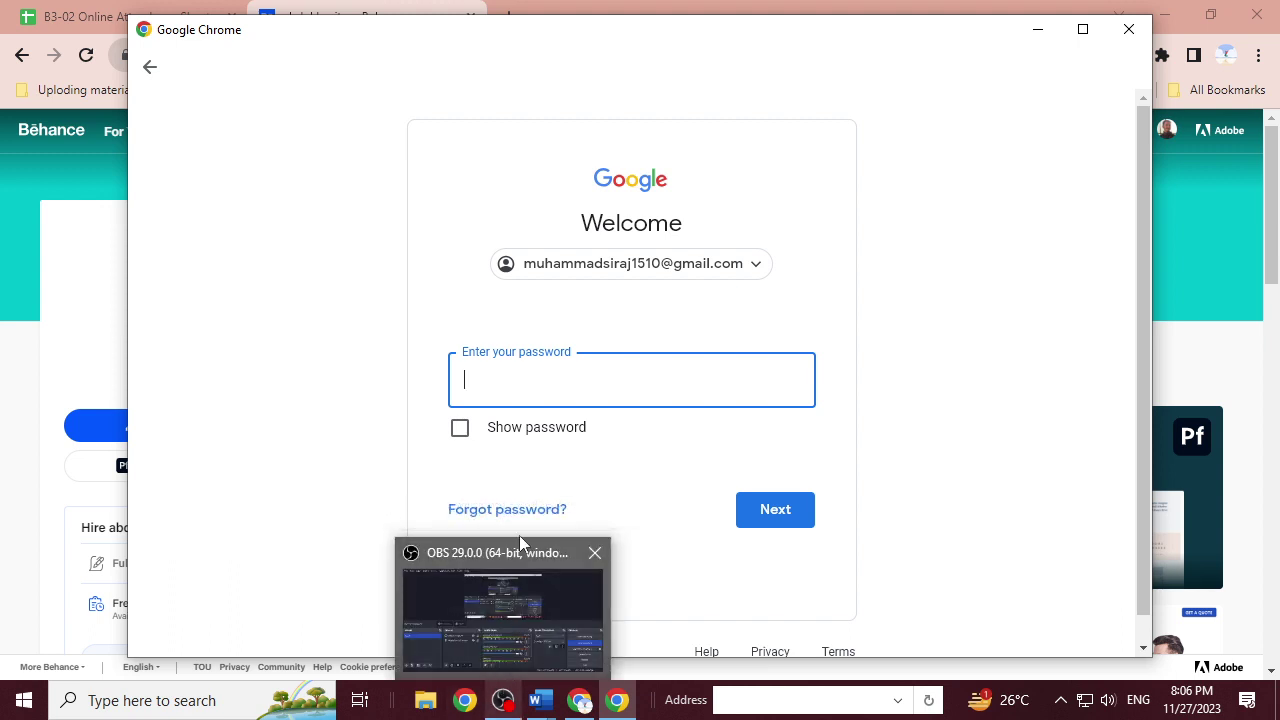
pyautogui.write('•••••••')
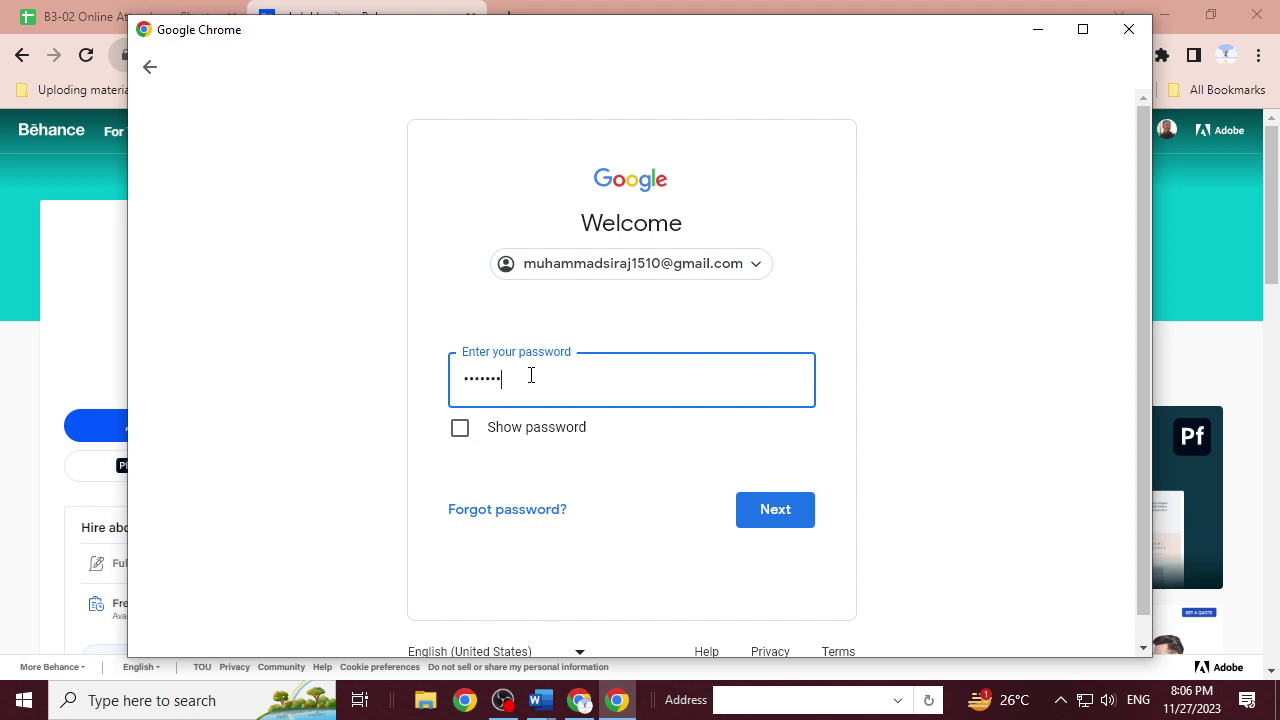
pyautogui.write('••••••')
pyautogui.click(795, 517)
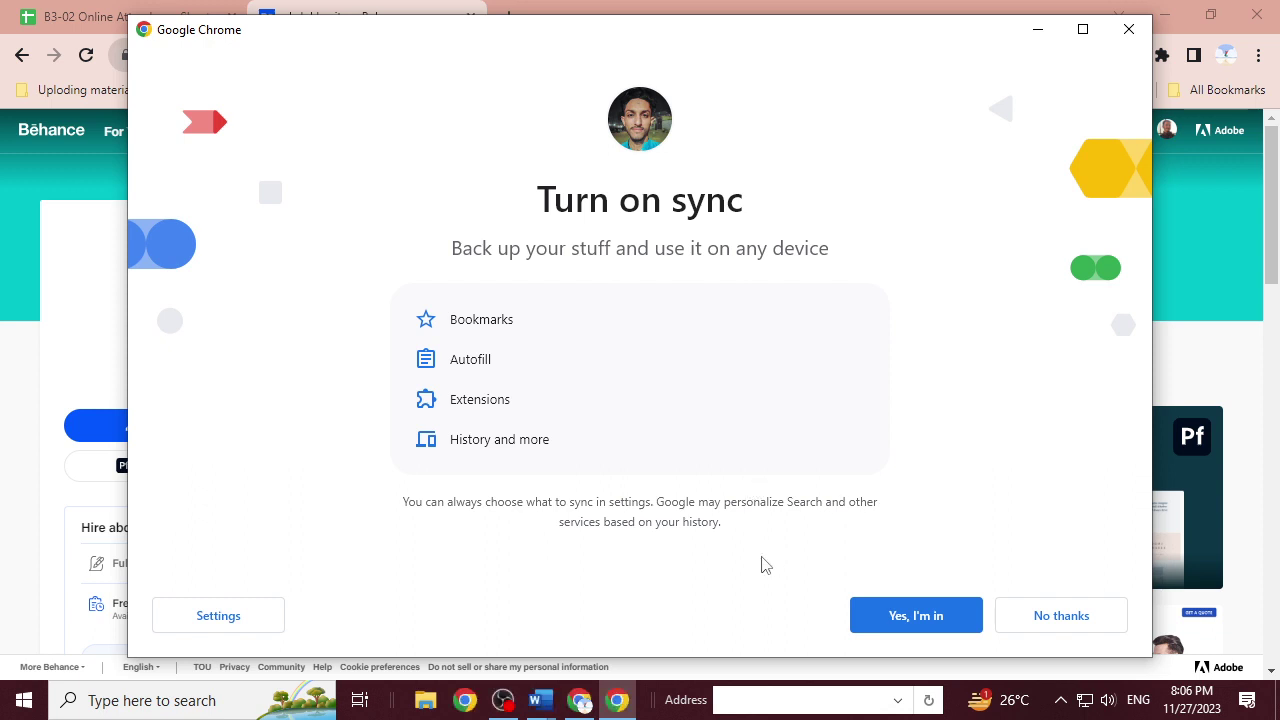
pyautogui.click(901, 617)
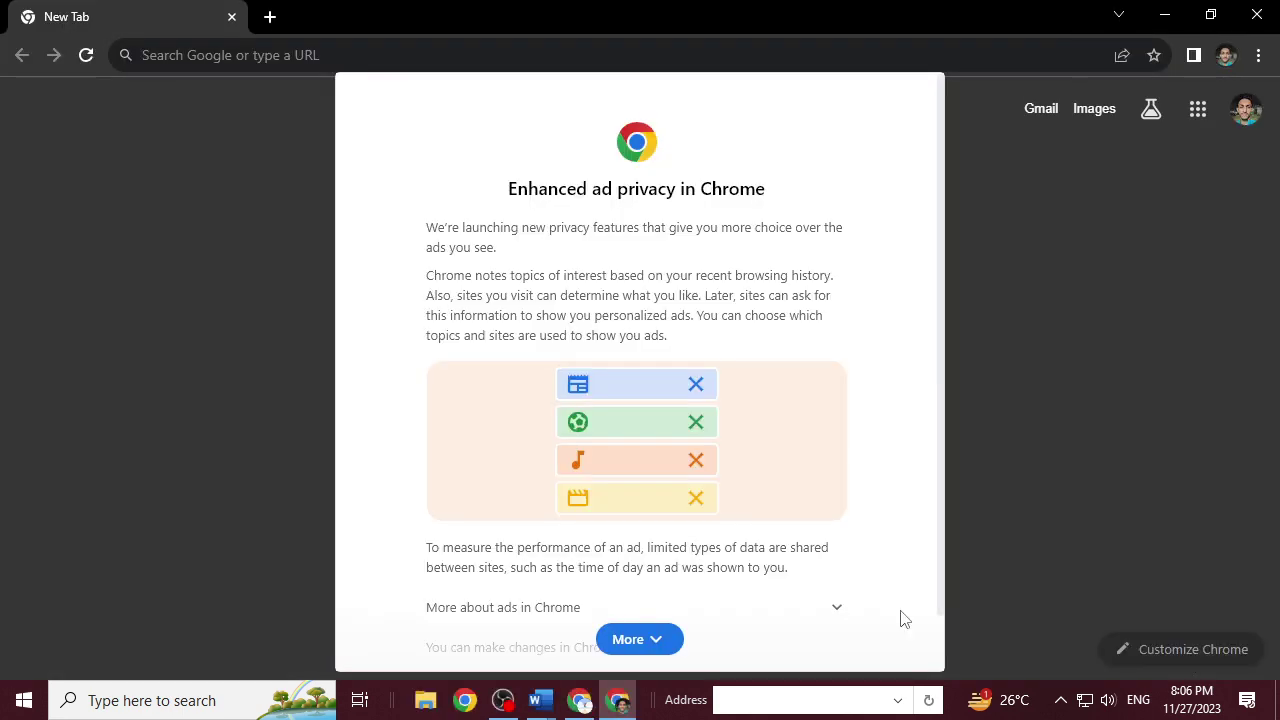
# Dismiss the ad privacy notice, search for 'behance' and open the Behance website.
pyautogui.scroll(-2, 740, 571)
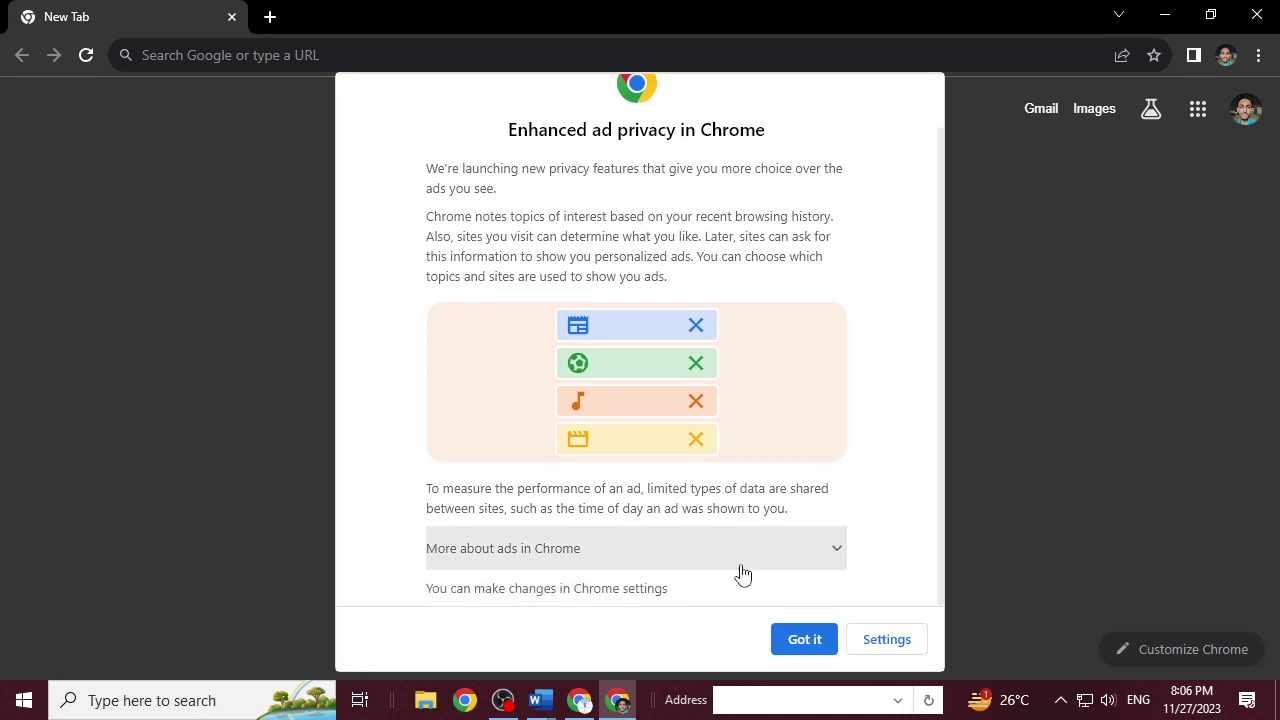
pyautogui.click(808, 640)
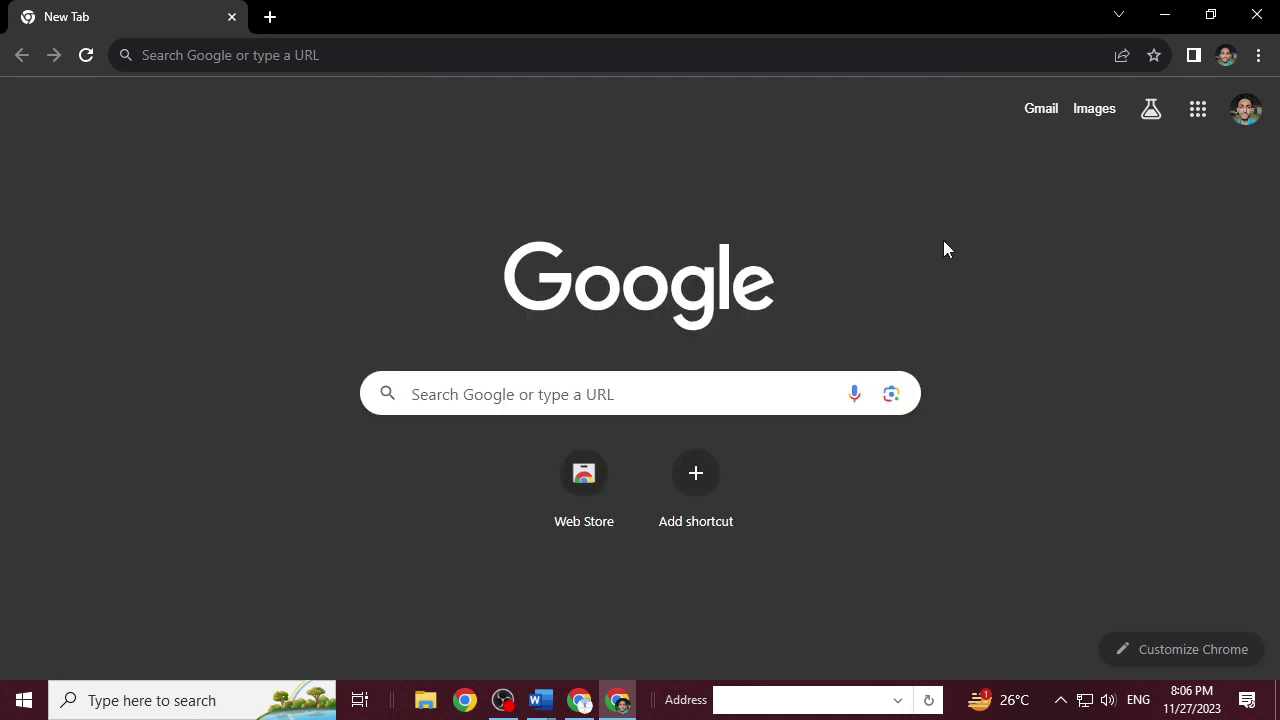
pyautogui.click(289, 42)
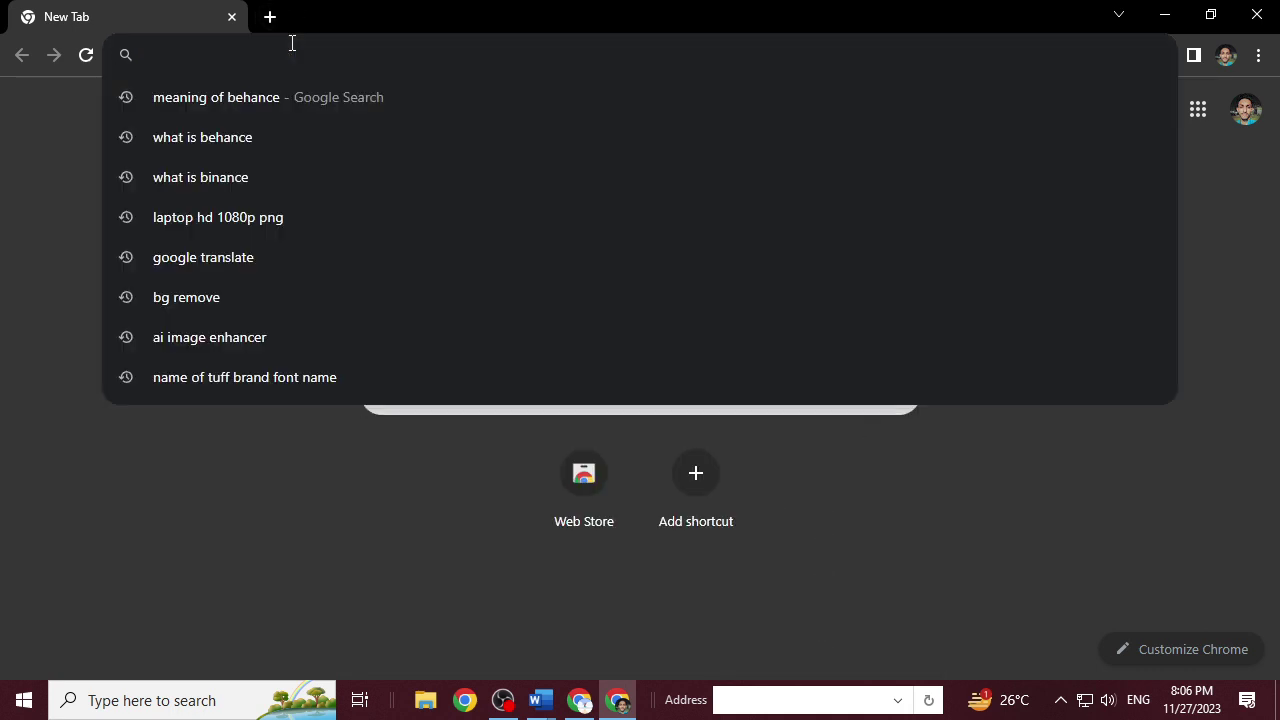
pyautogui.write('behac')
pyautogui.press('BackSpace')
pyautogui.press('BackSpace')
pyautogui.write('anc')
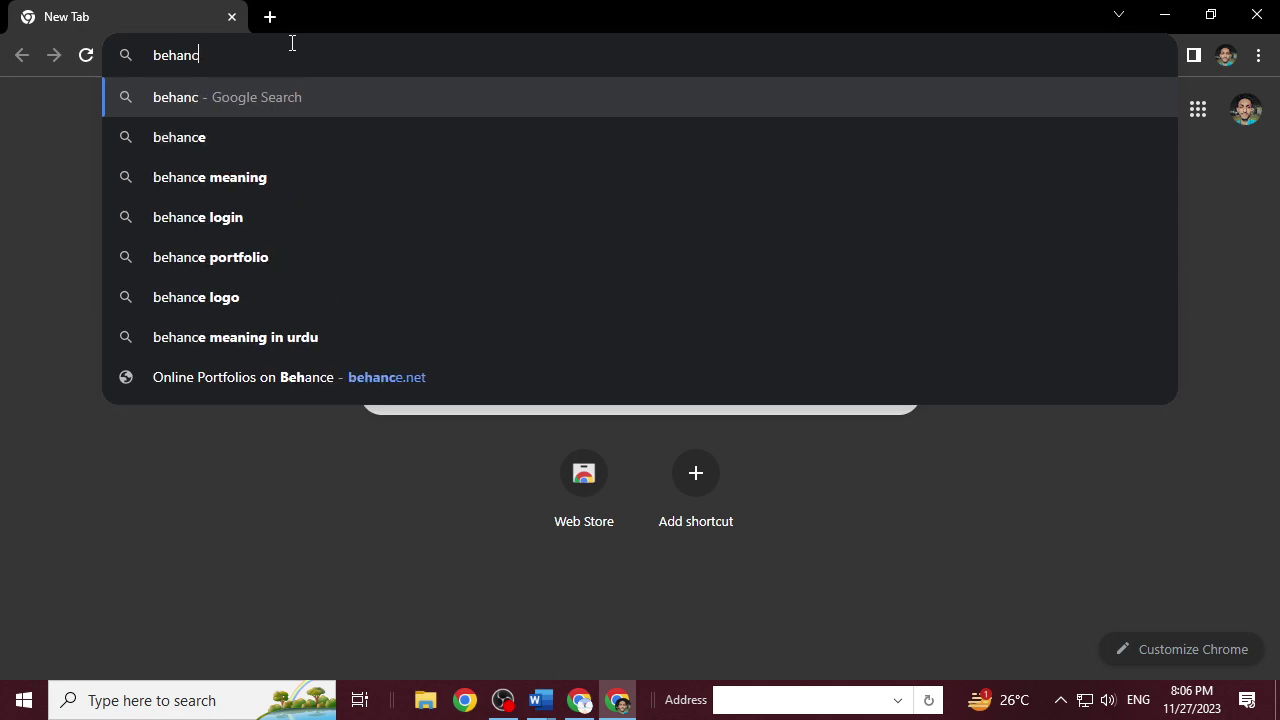
pyautogui.write('e')
pyautogui.press('Return')
pyautogui.click(157, 337)
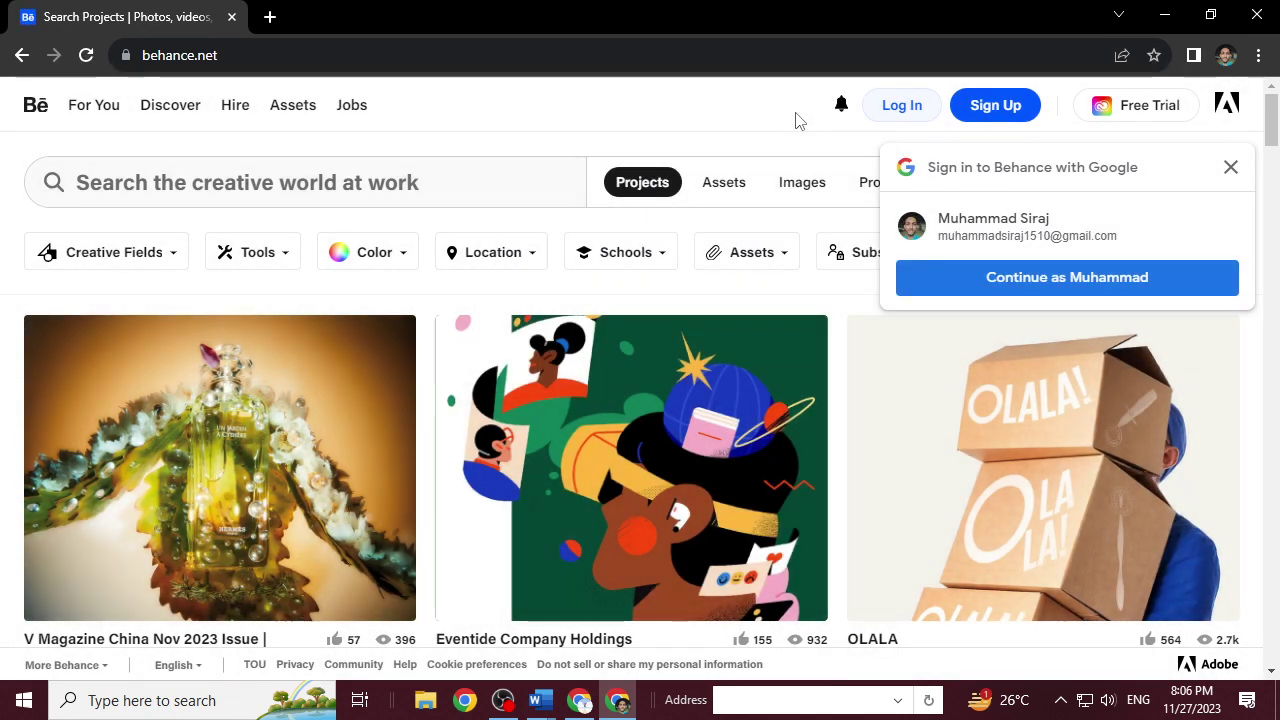
pyautogui.moveTo(850, 125)
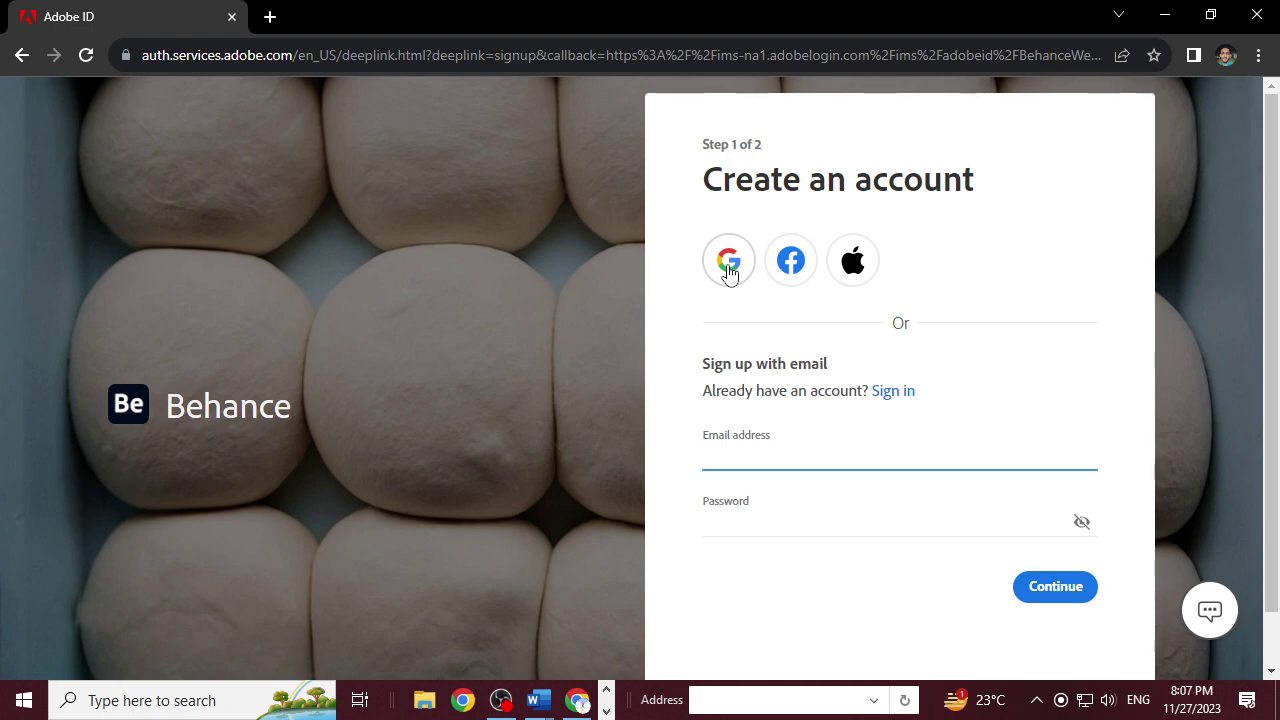
# Create the Behance account using the Google sign-up button.
pyautogui.click(729, 265)
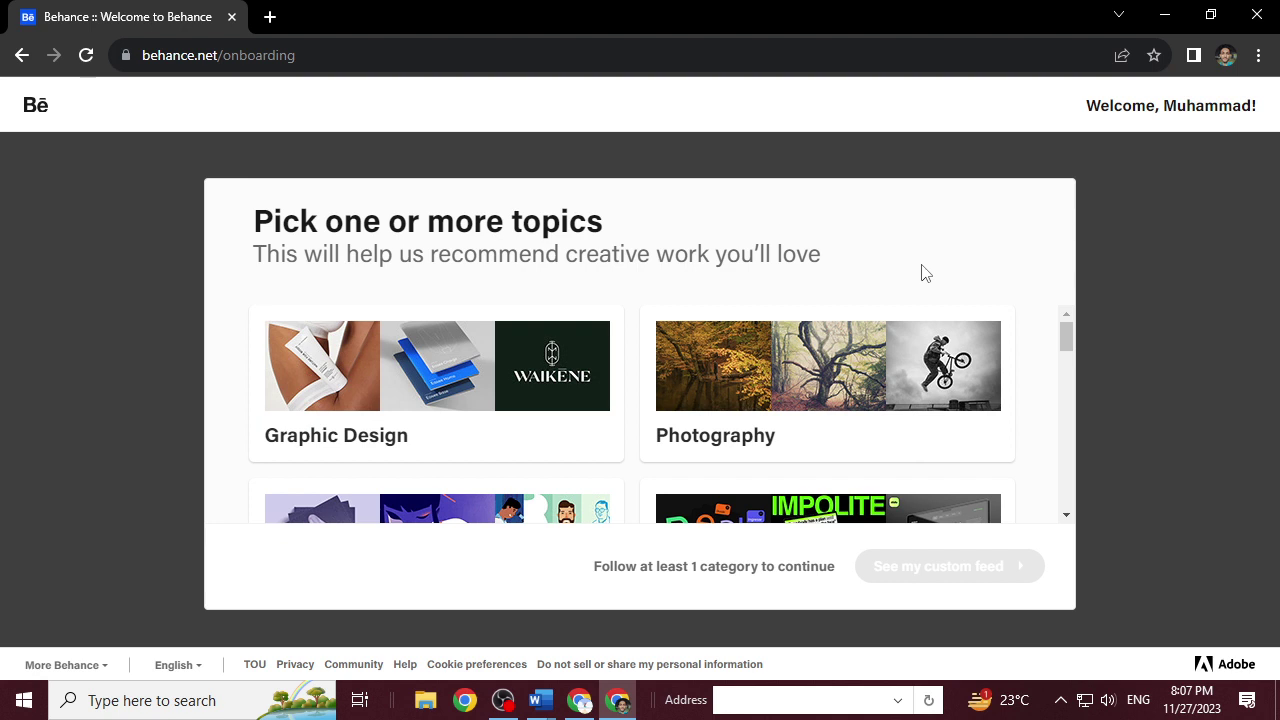
# Follow the Graphic Design, Photography, UI/UX and Illustration topics.
pyautogui.click(356, 433)
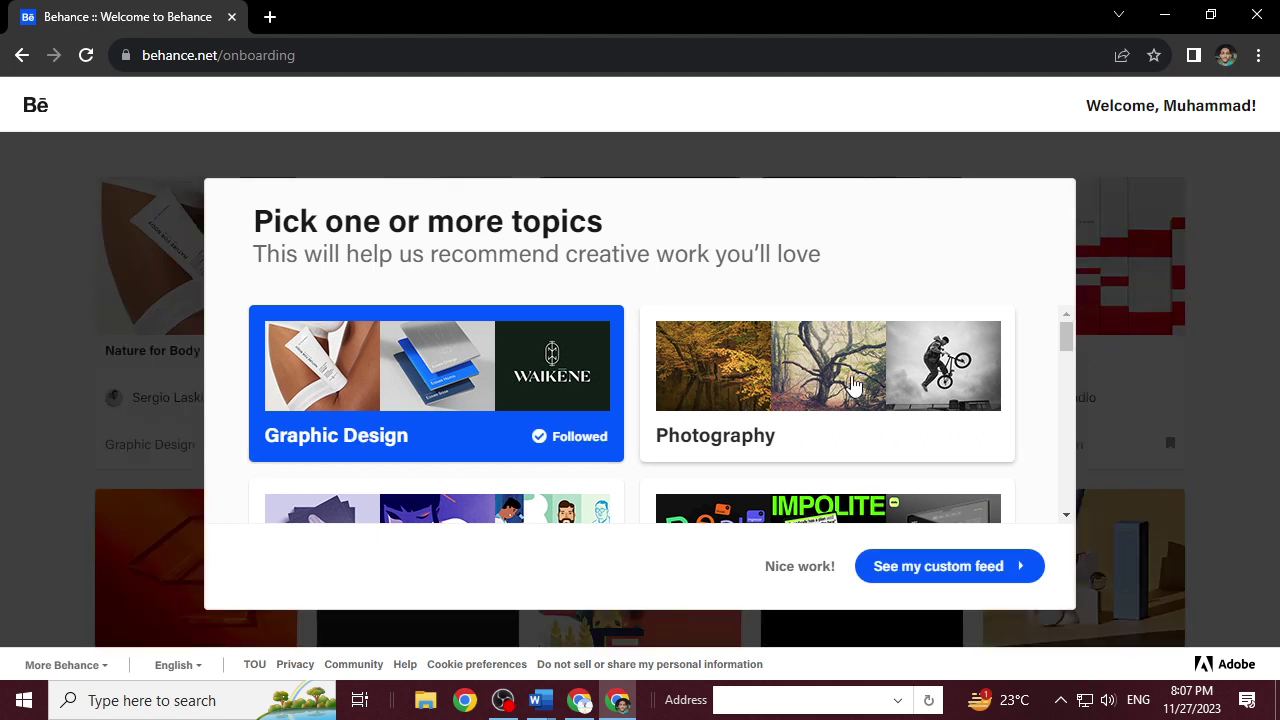
pyautogui.click(852, 385)
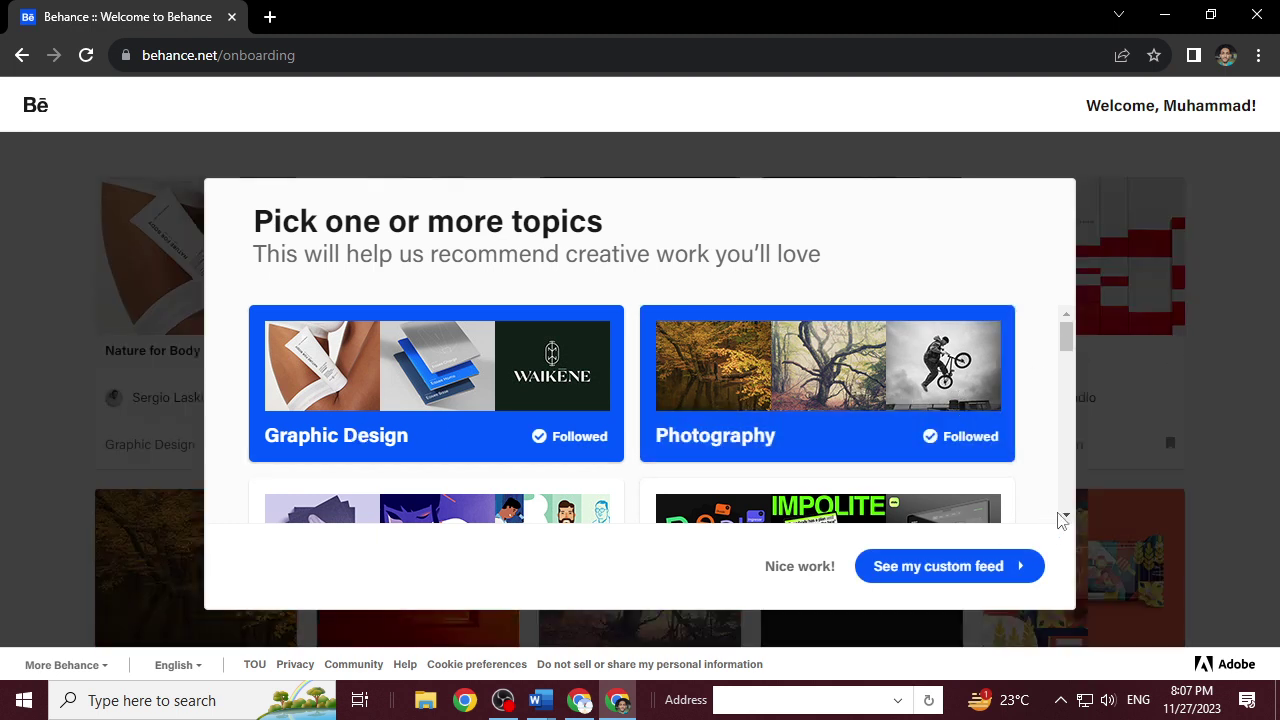
pyautogui.click(1065, 516)
pyautogui.click(1065, 516)
pyautogui.click(1065, 516)
pyautogui.click(1065, 516)
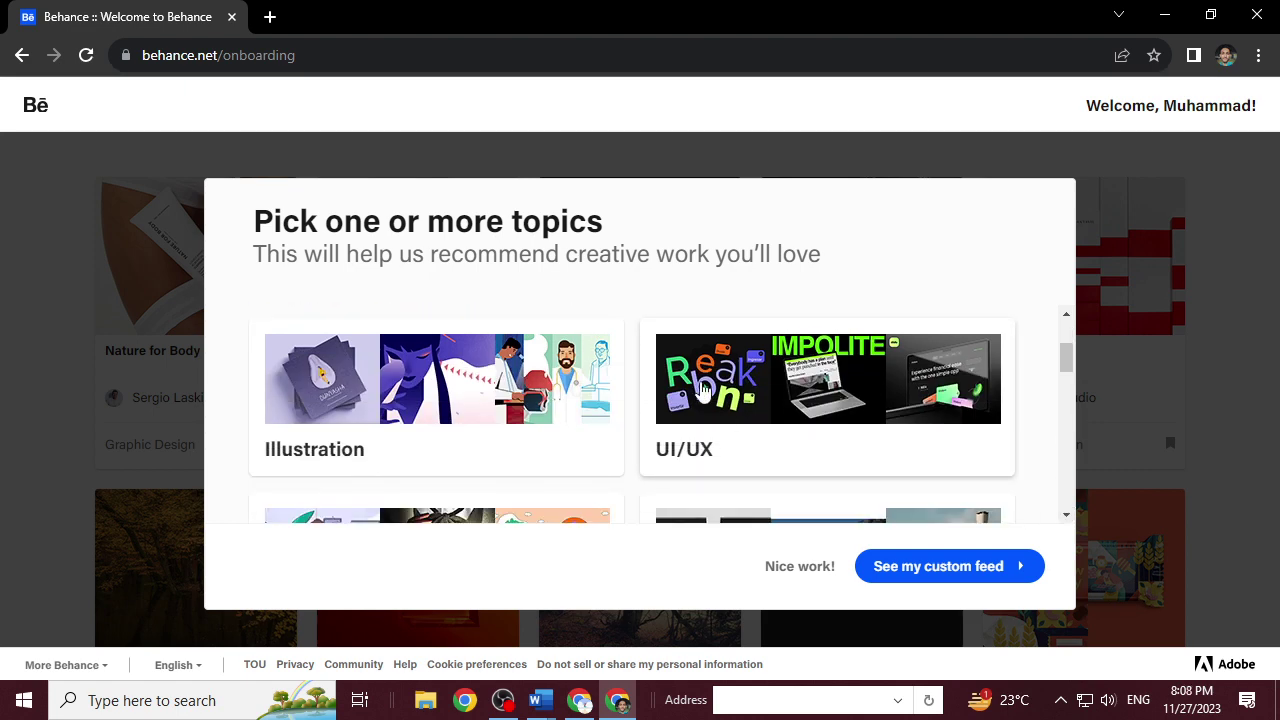
pyautogui.click(703, 388)
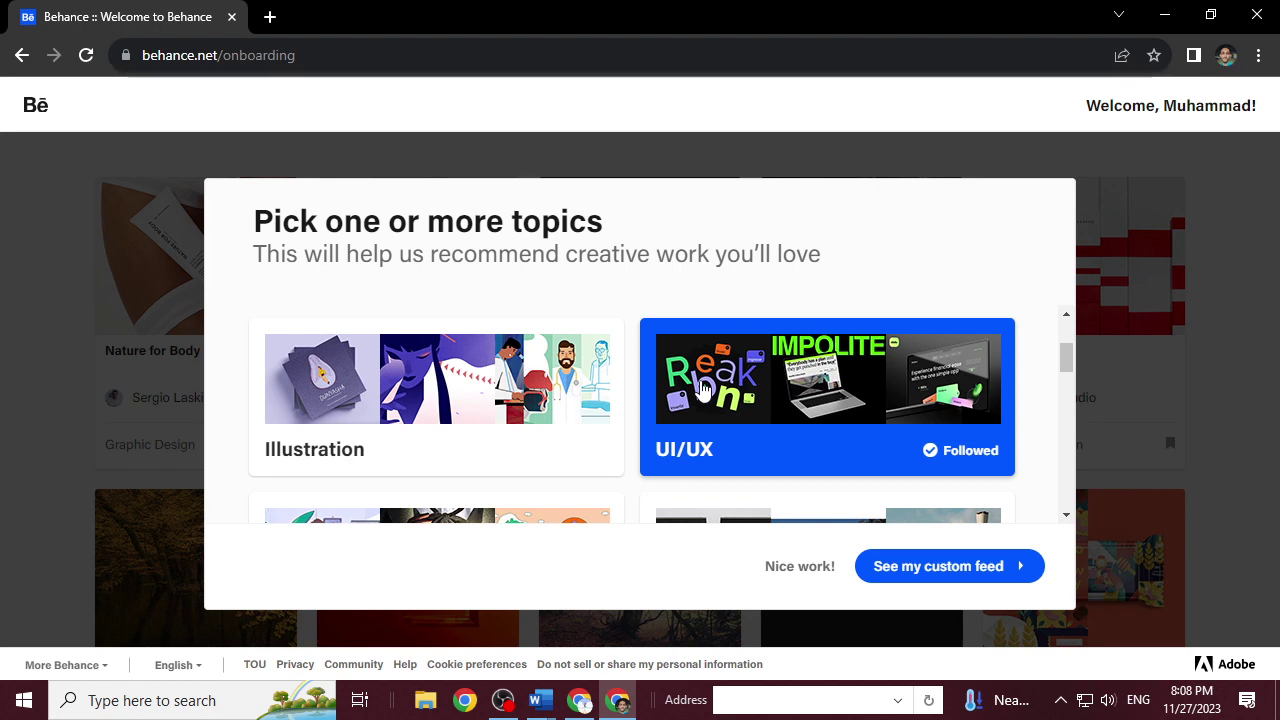
pyautogui.click(510, 418)
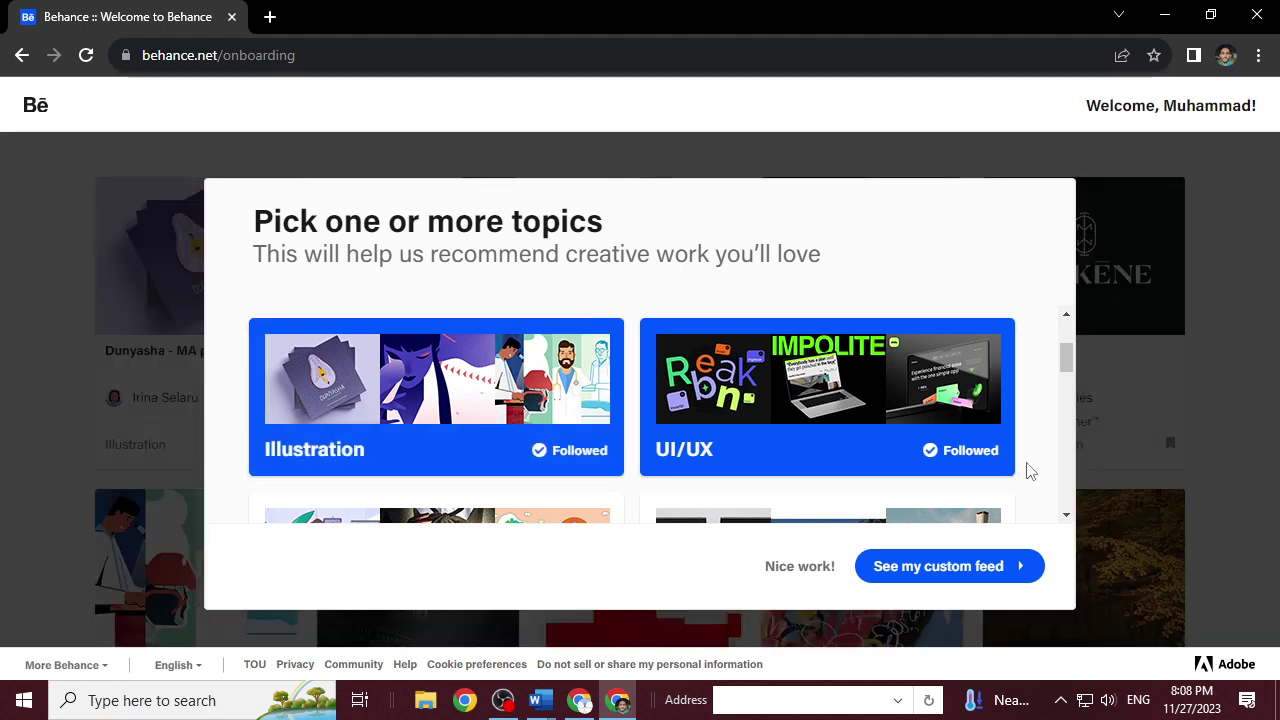
pyautogui.click(1066, 516)
pyautogui.click(1066, 516)
pyautogui.click(1066, 516)
pyautogui.click(1066, 516)
pyautogui.click(1066, 516)
pyautogui.click(1066, 516)
pyautogui.click(1066, 516)
pyautogui.click(1066, 516)
pyautogui.click(1066, 516)
pyautogui.click(1066, 516)
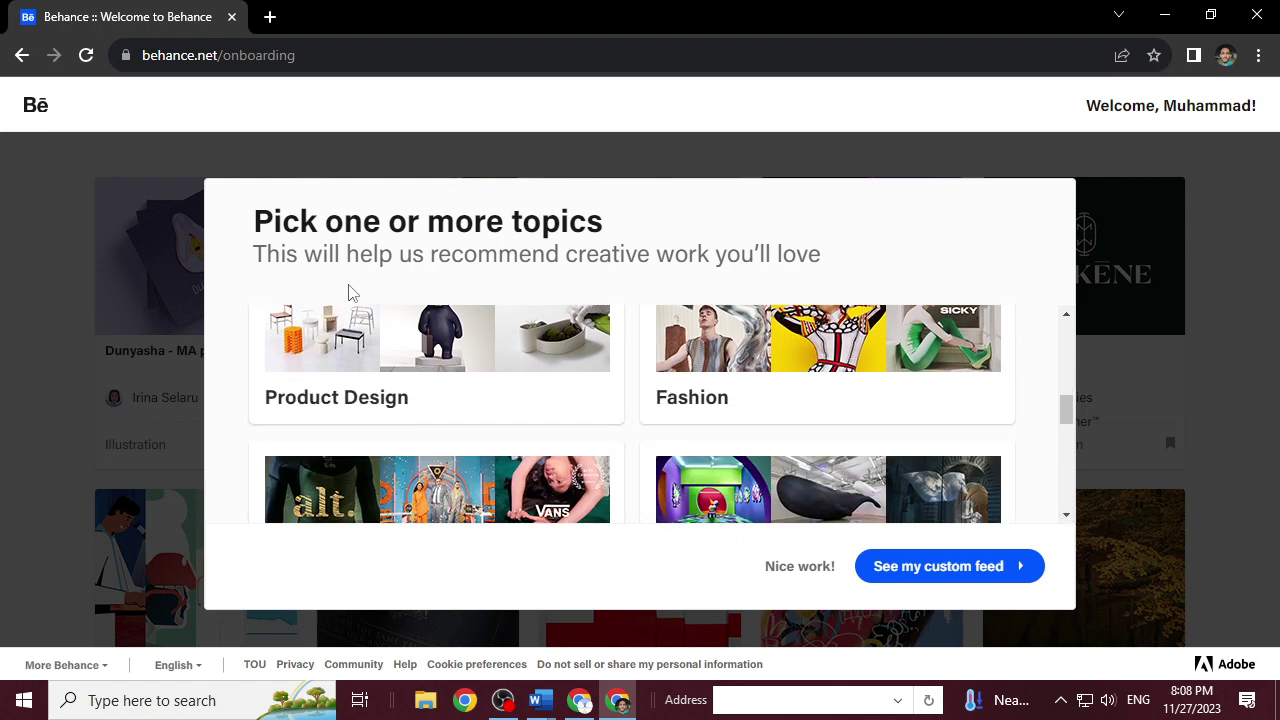
# Follow the Product Design and Advertising topics, then continue to the custom feed.
pyautogui.click(358, 346)
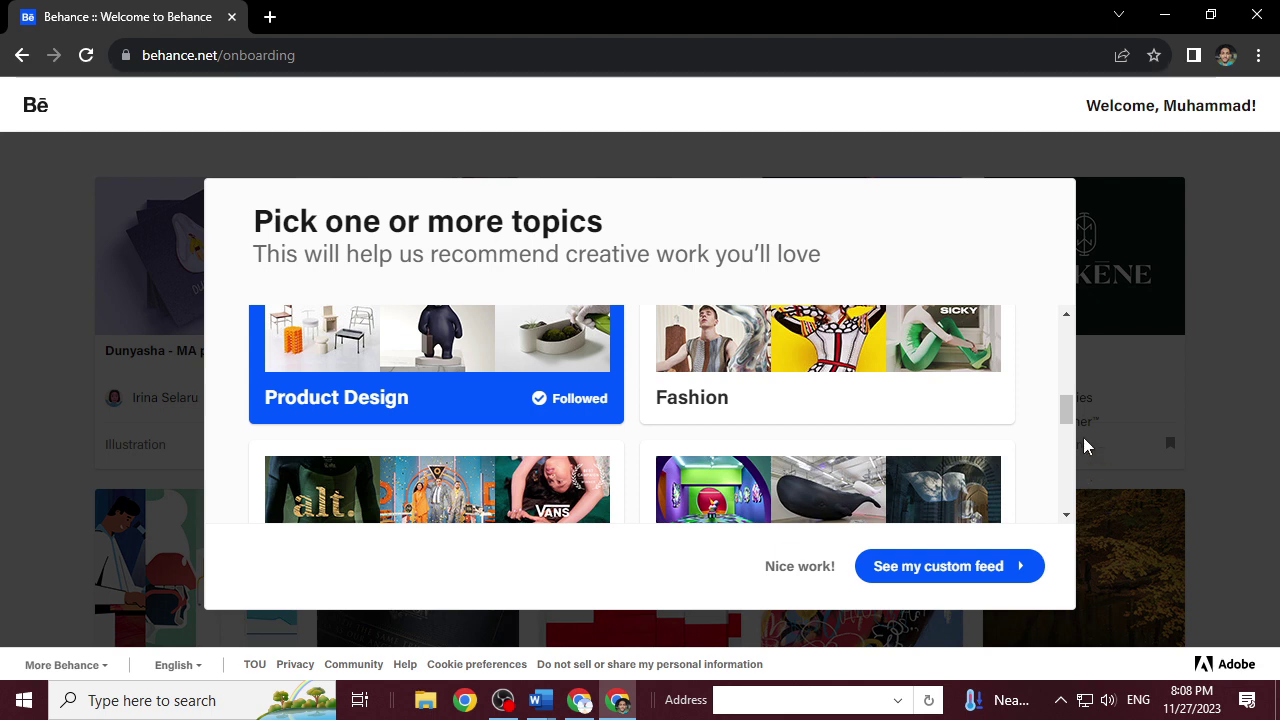
pyautogui.moveTo(1066, 422); pyautogui.dragTo(1078, 334)
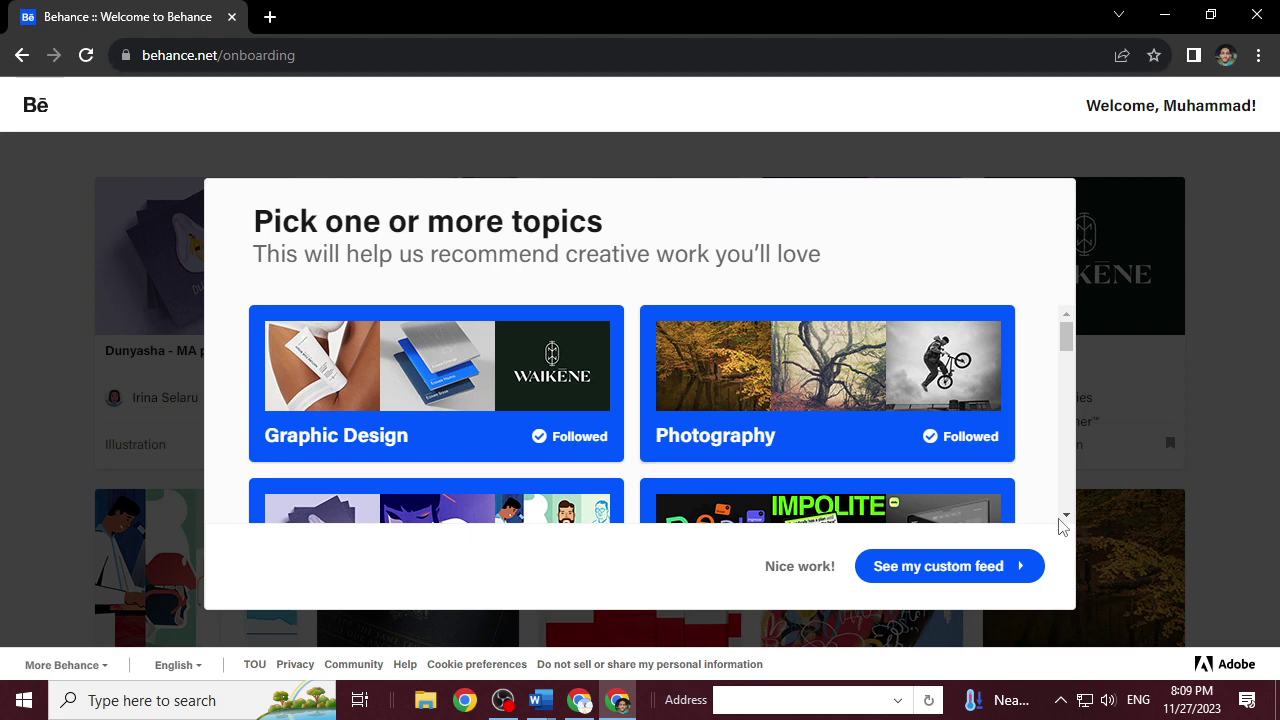
pyautogui.moveTo(1067, 518); pyautogui.dragTo(1067, 518)
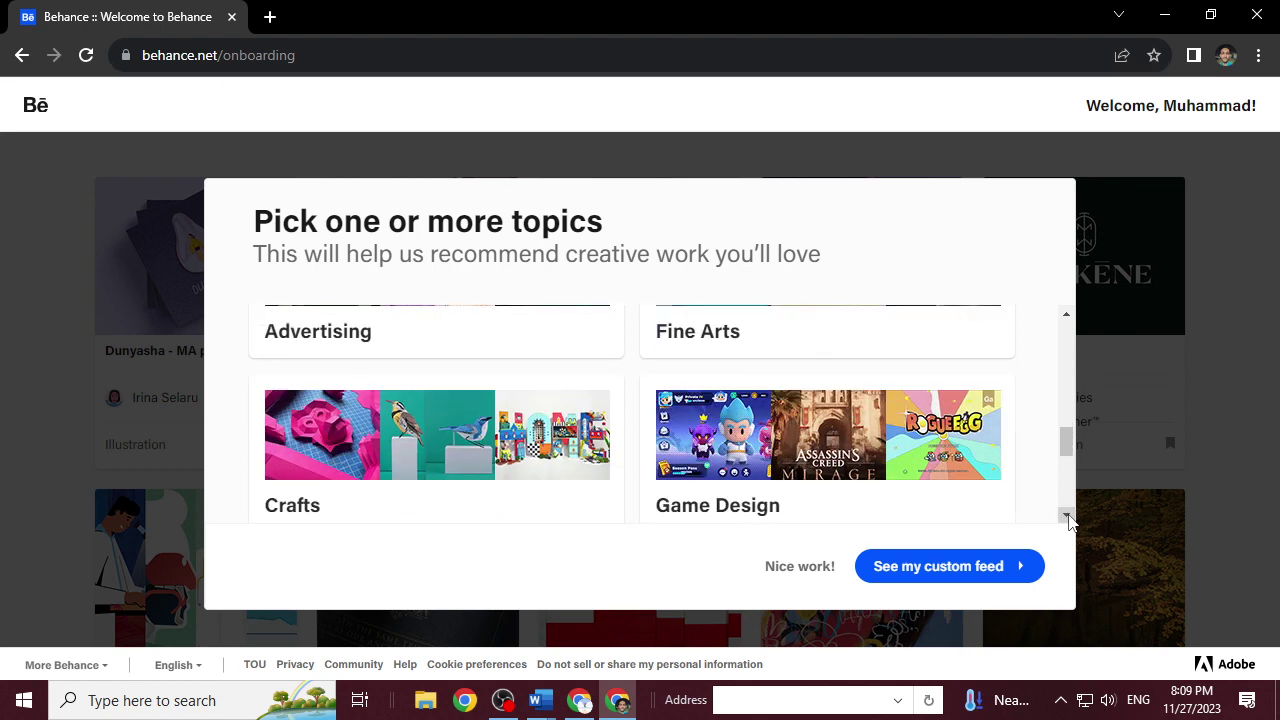
pyautogui.click(349, 340)
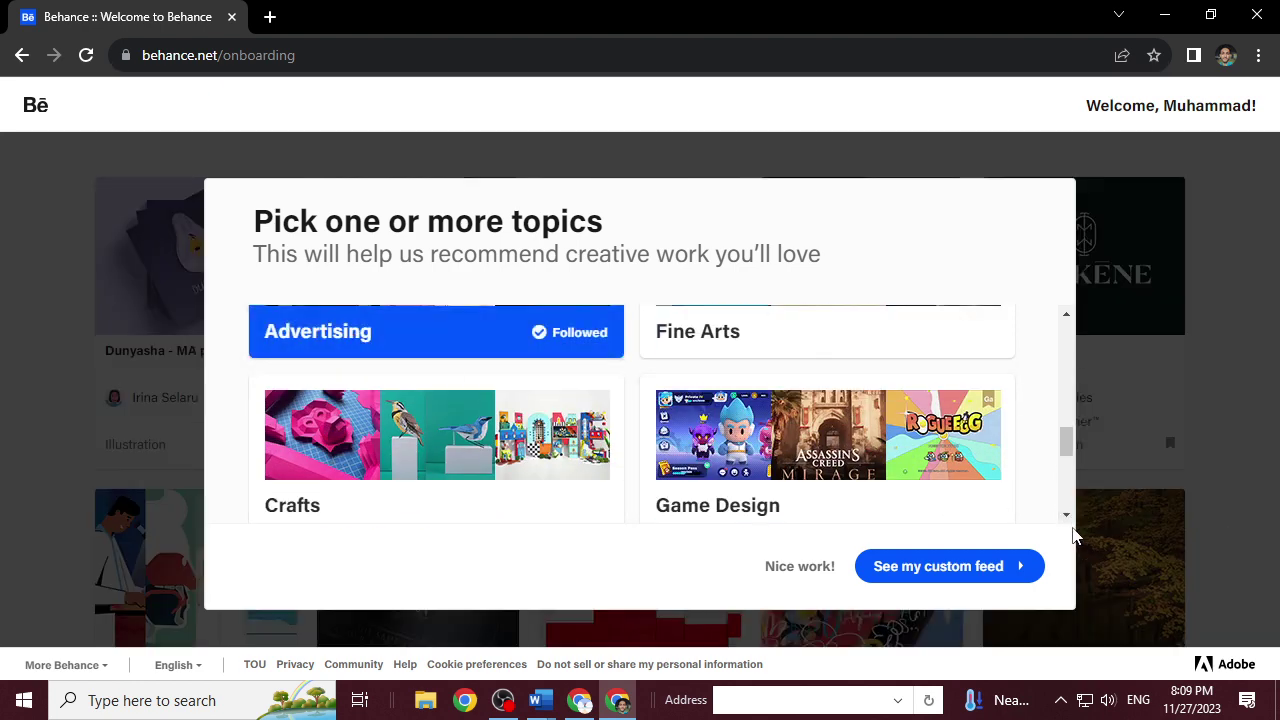
pyautogui.moveTo(1066, 516); pyautogui.dragTo(1065, 516)
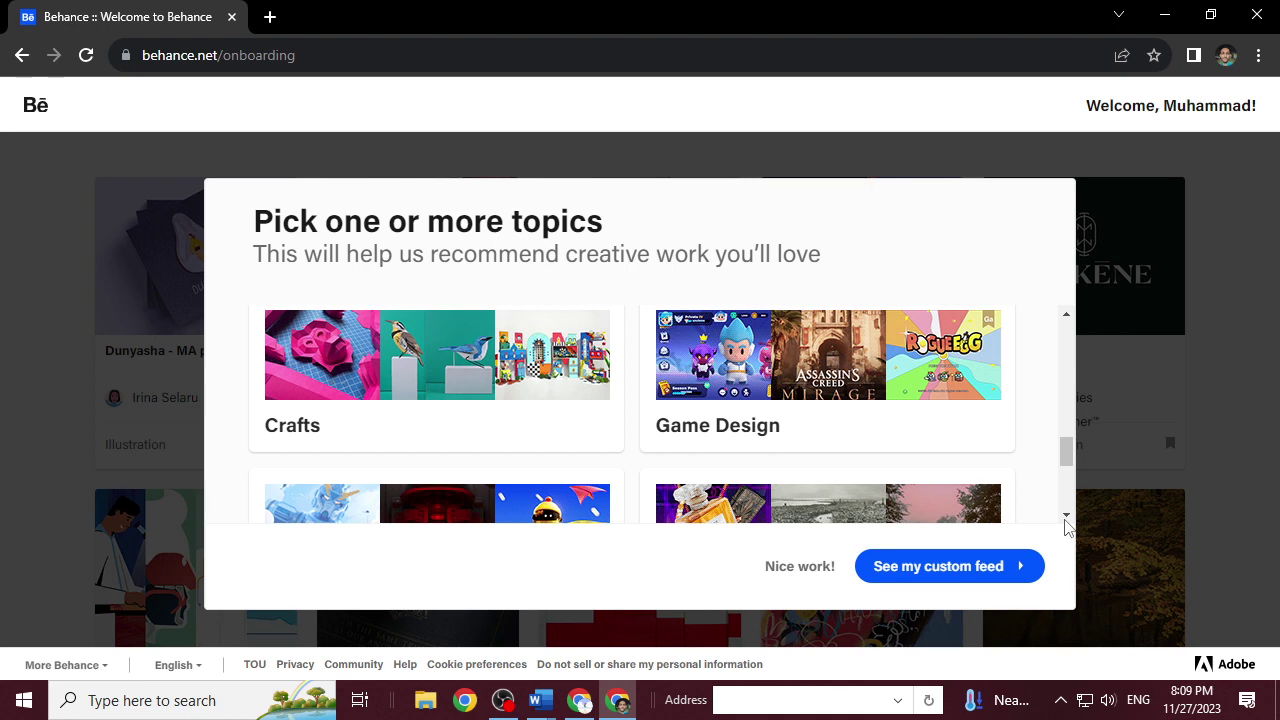
pyautogui.click(1066, 516)
pyautogui.click(1066, 516)
pyautogui.click(1066, 516)
pyautogui.click(1066, 516)
pyautogui.click(1066, 516)
pyautogui.click(1066, 516)
pyautogui.click(1066, 516)
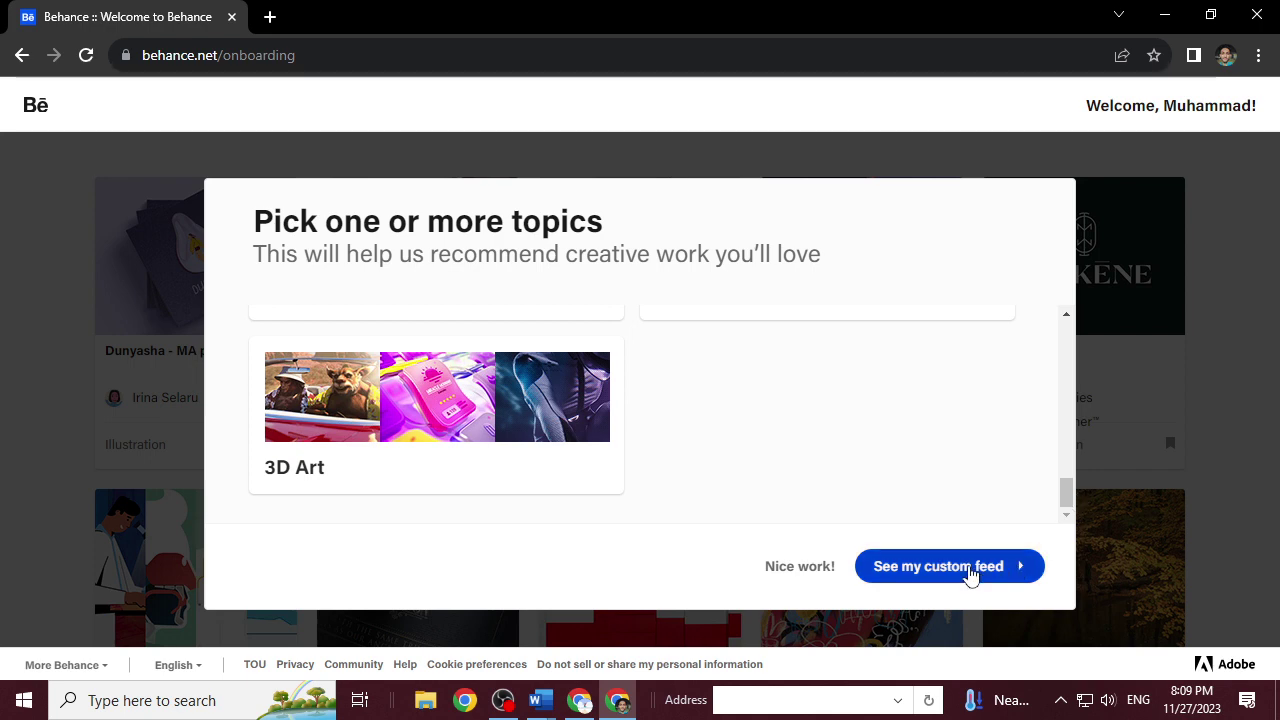
pyautogui.click(969, 568)
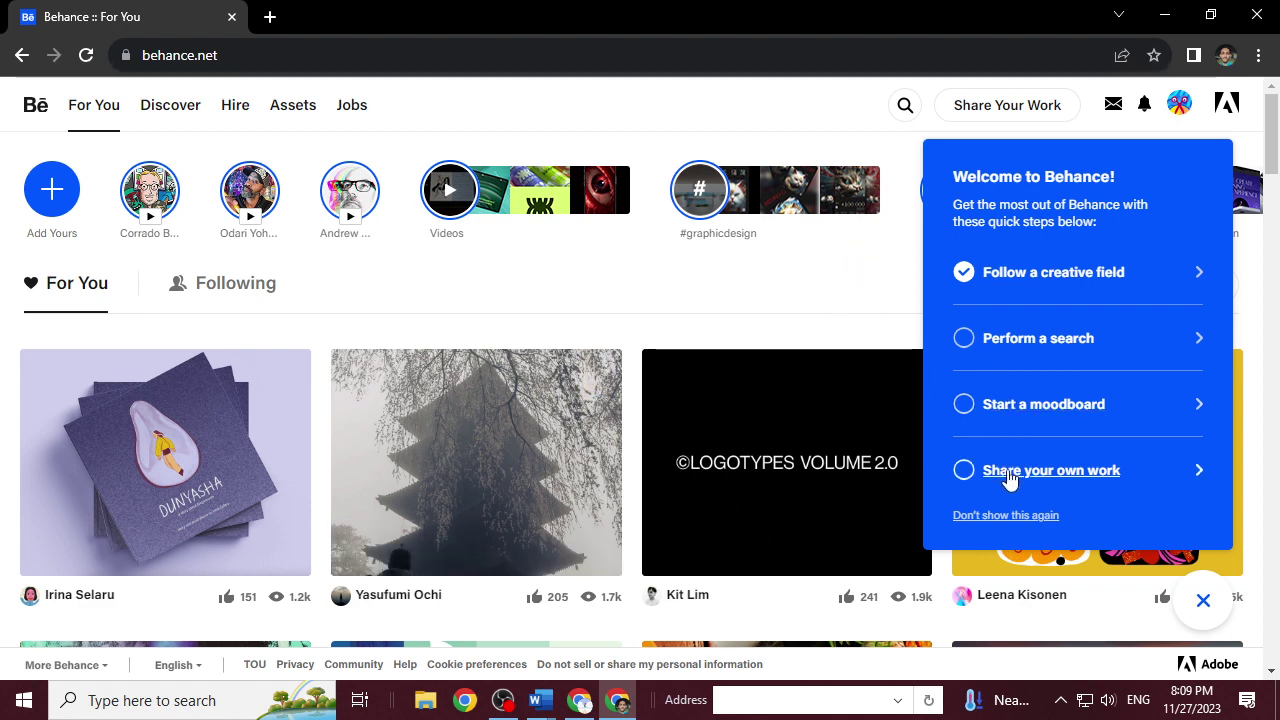
# Close the Welcome to Behance checklist panel covering the For You feed.
pyautogui.click(1000, 517)
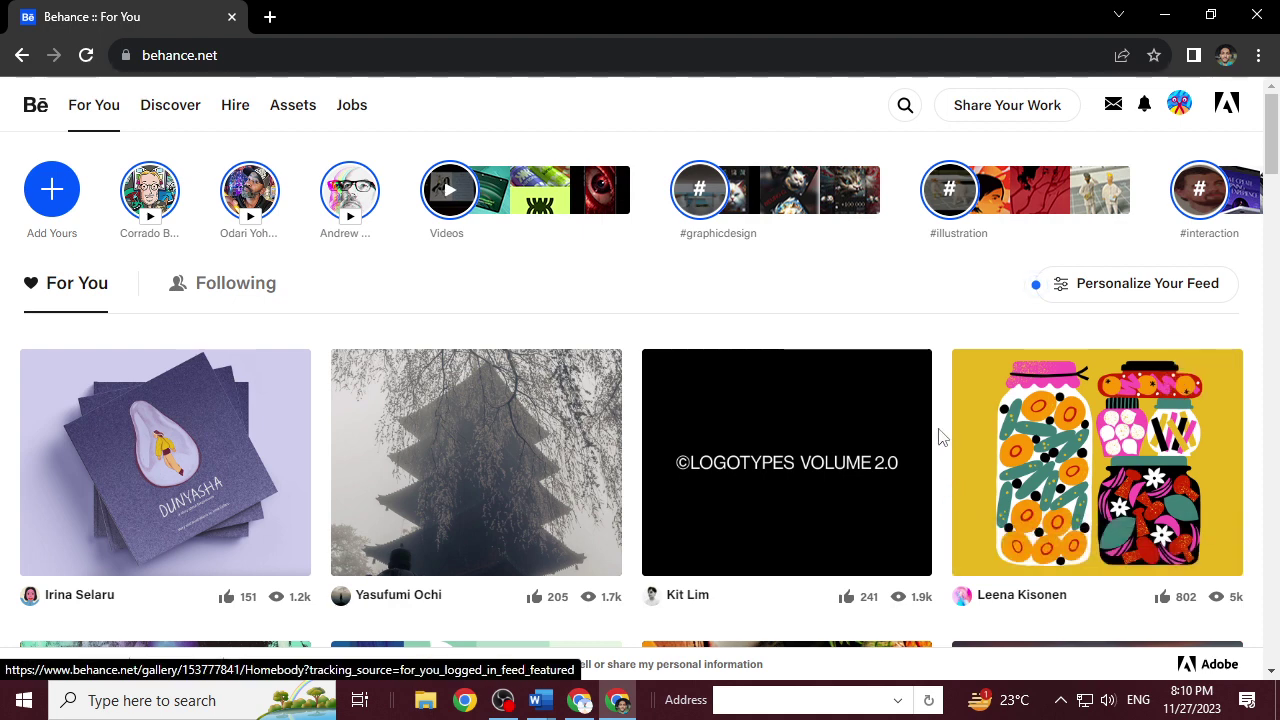
pyautogui.scroll(-1, 937, 440)
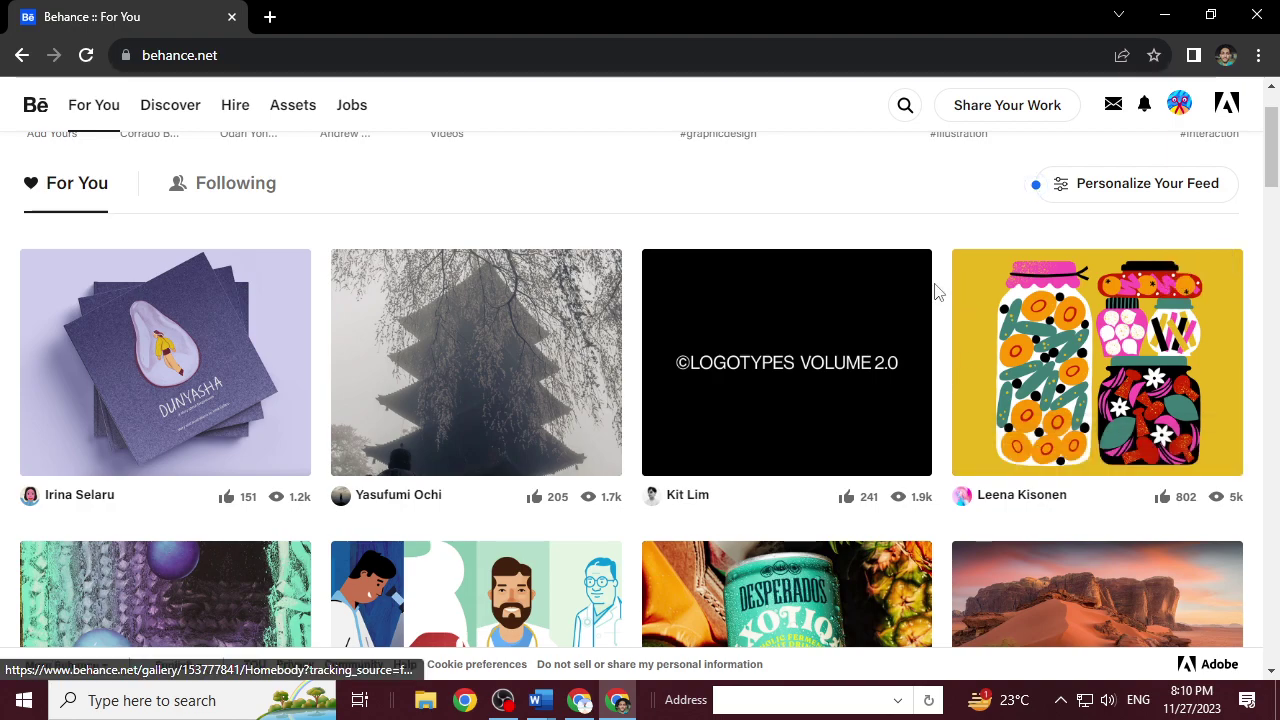
pyautogui.scroll(-3, 937, 291)
pyautogui.scroll(-5, 937, 296)
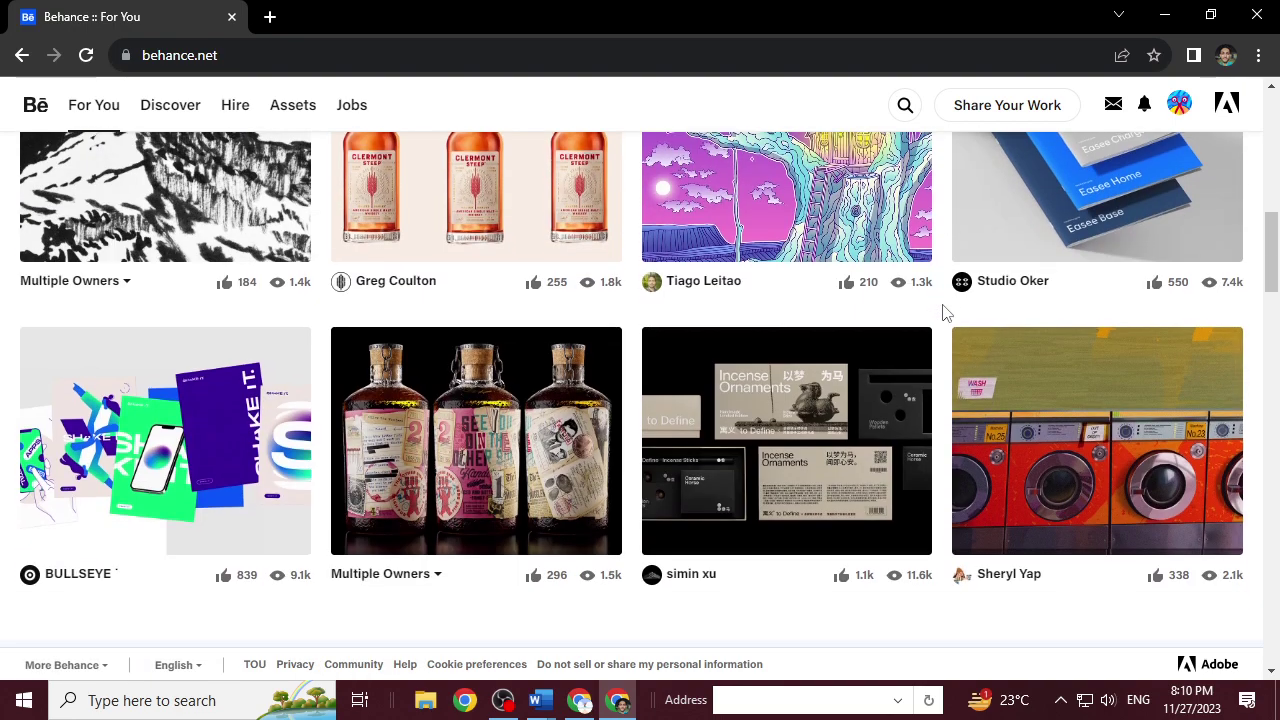
pyautogui.scroll(8, 943, 313)
pyautogui.scroll(-3, 943, 313)
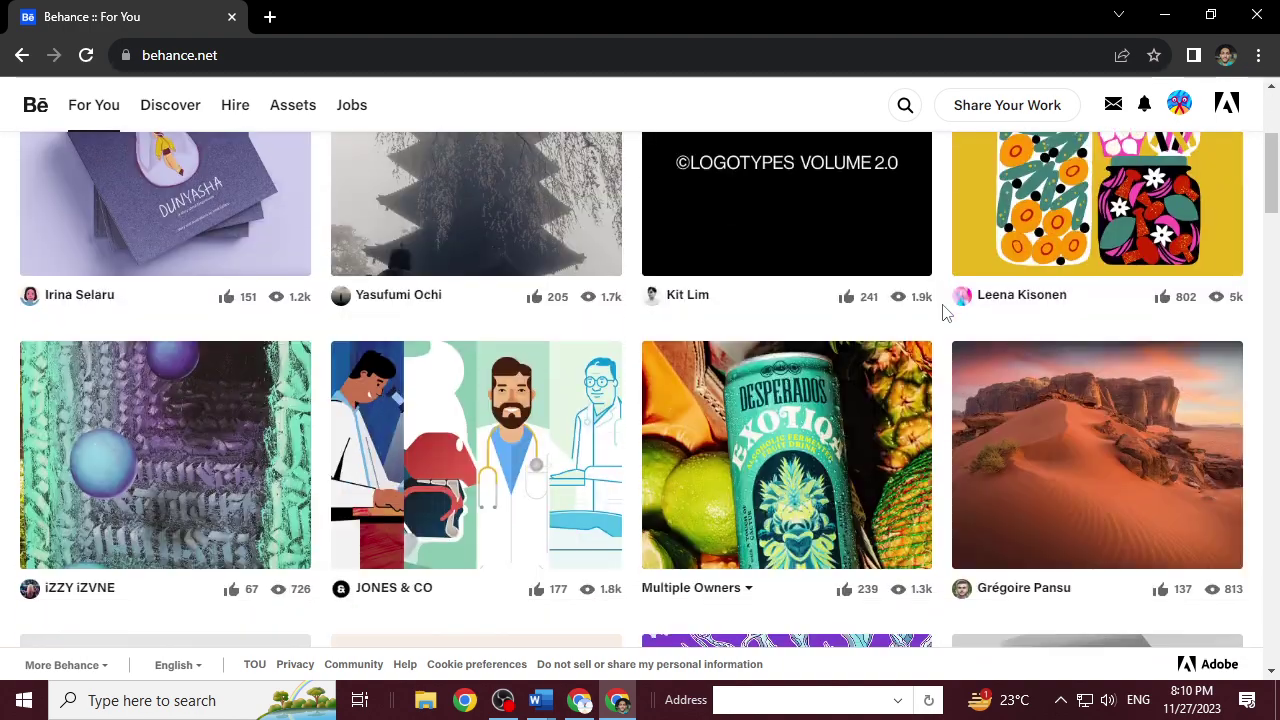
pyautogui.scroll(3, 943, 311)
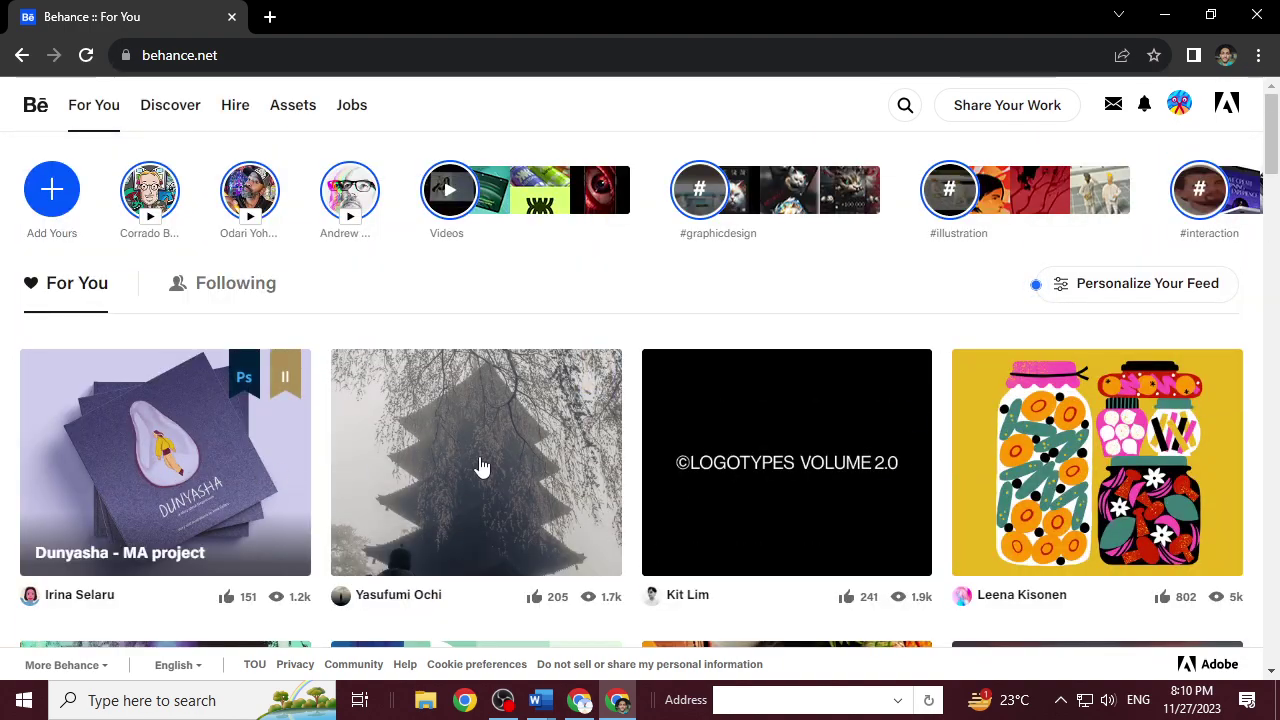
pyautogui.scroll(-3, 940, 376)
pyautogui.scroll(-12, 940, 378)
pyautogui.scroll(-1, 941, 379)
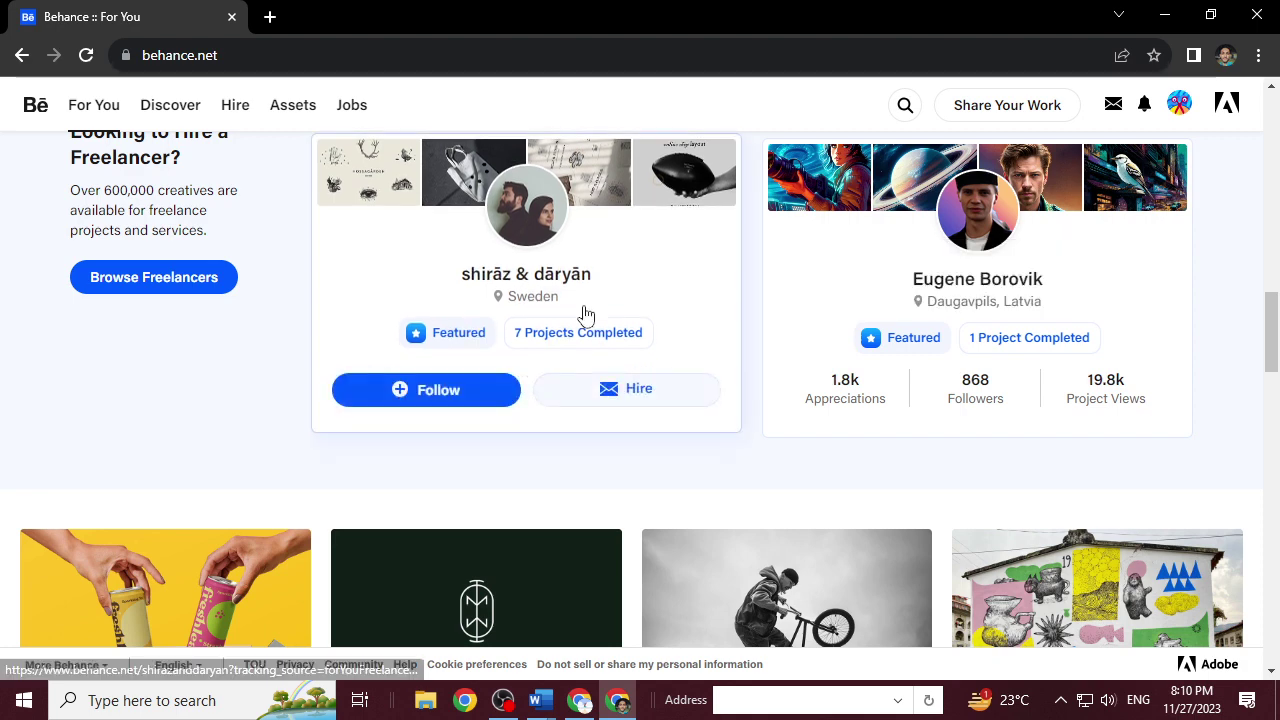
pyautogui.scroll(-3, 763, 317)
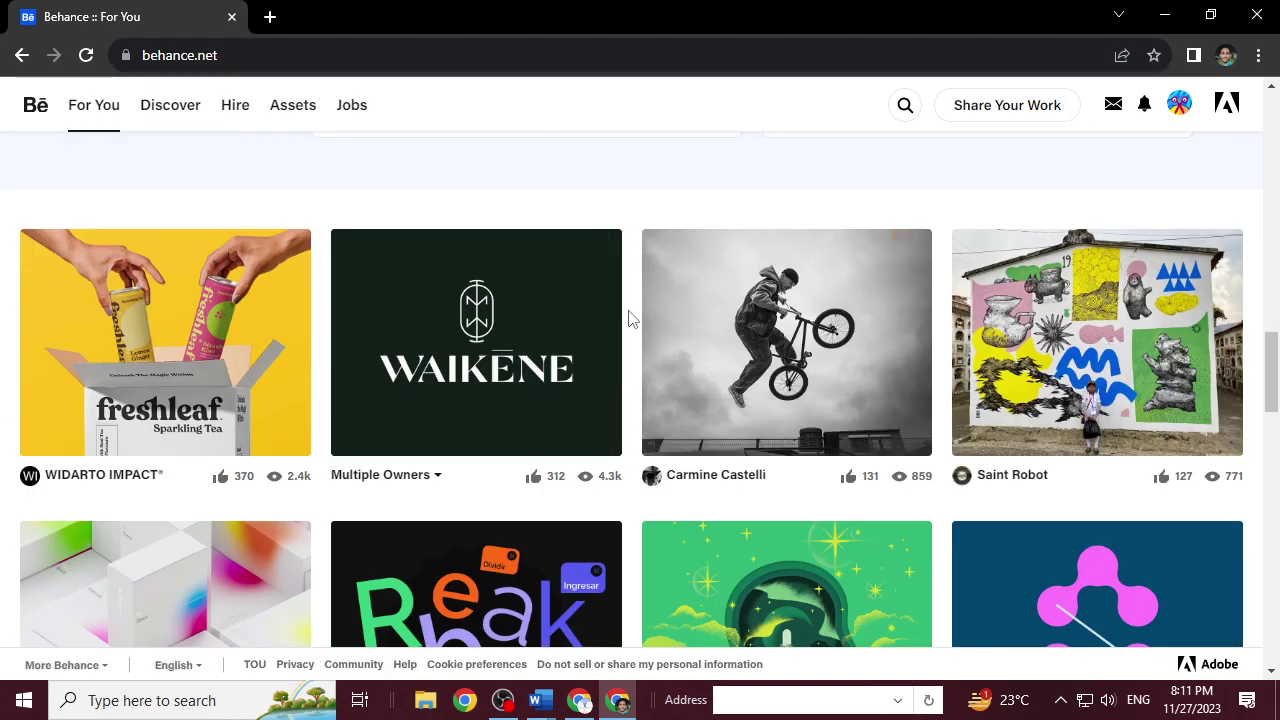
pyautogui.scroll(-9, 630, 318)
pyautogui.scroll(-15, 630, 318)
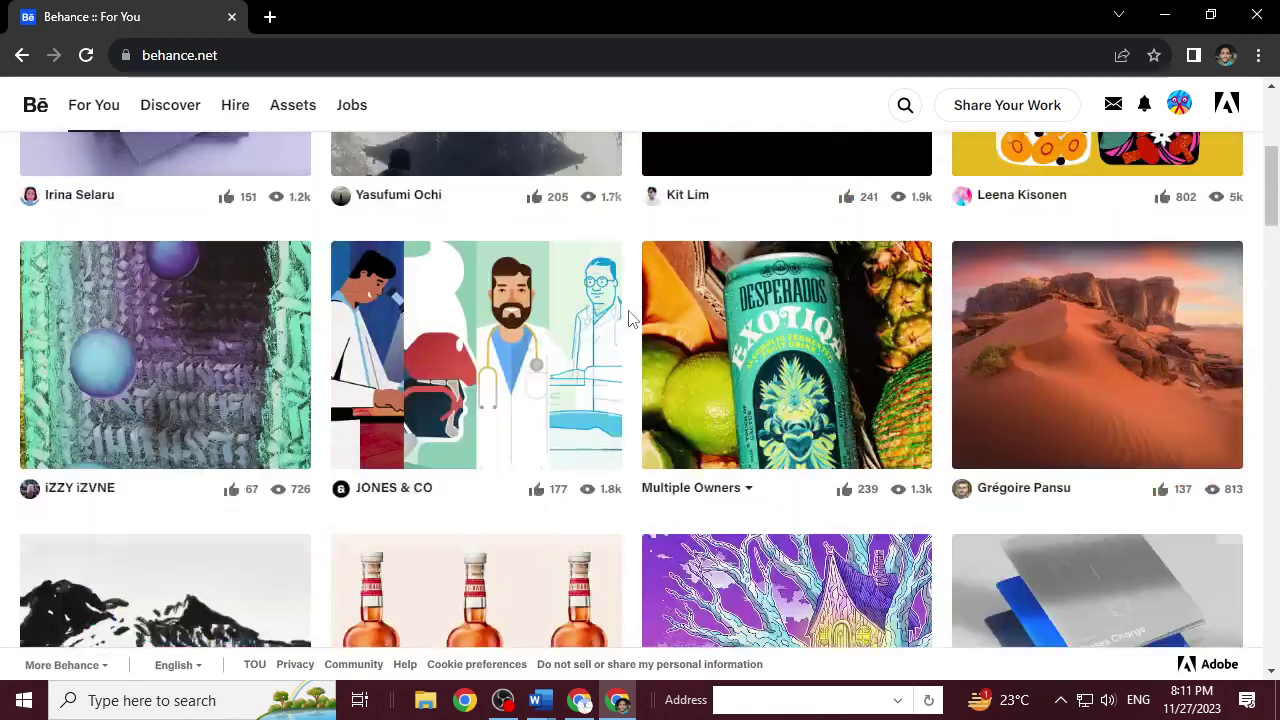
pyautogui.scroll(4, 630, 318)
# Go to your Behance profile page and choose Don't show this again on its profile checklist.
pyautogui.click(1185, 115)
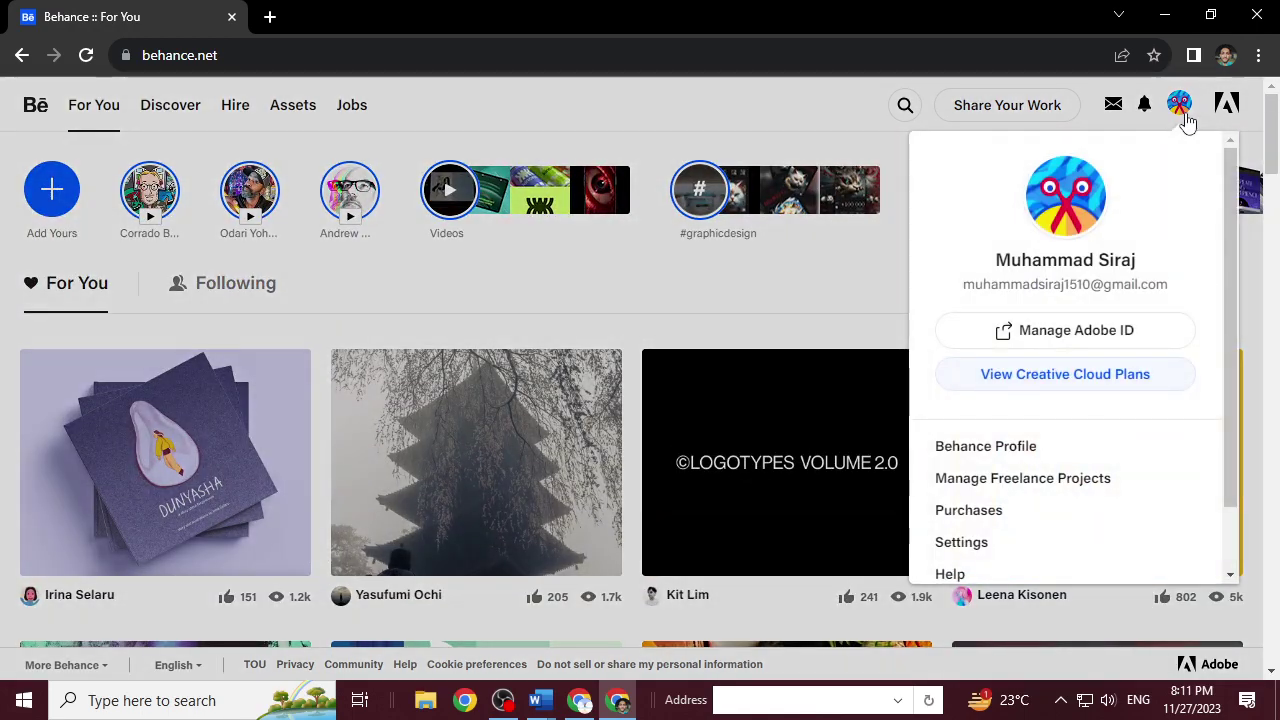
pyautogui.click(997, 451)
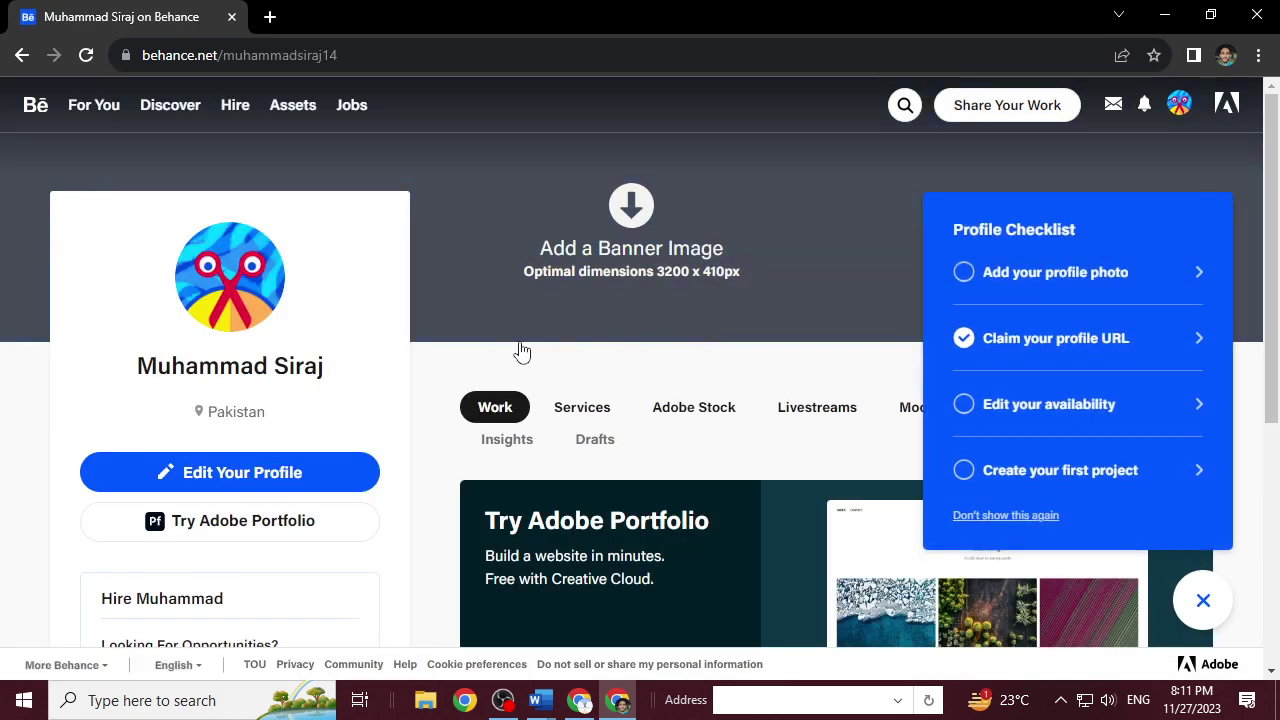
pyautogui.click(1038, 515)
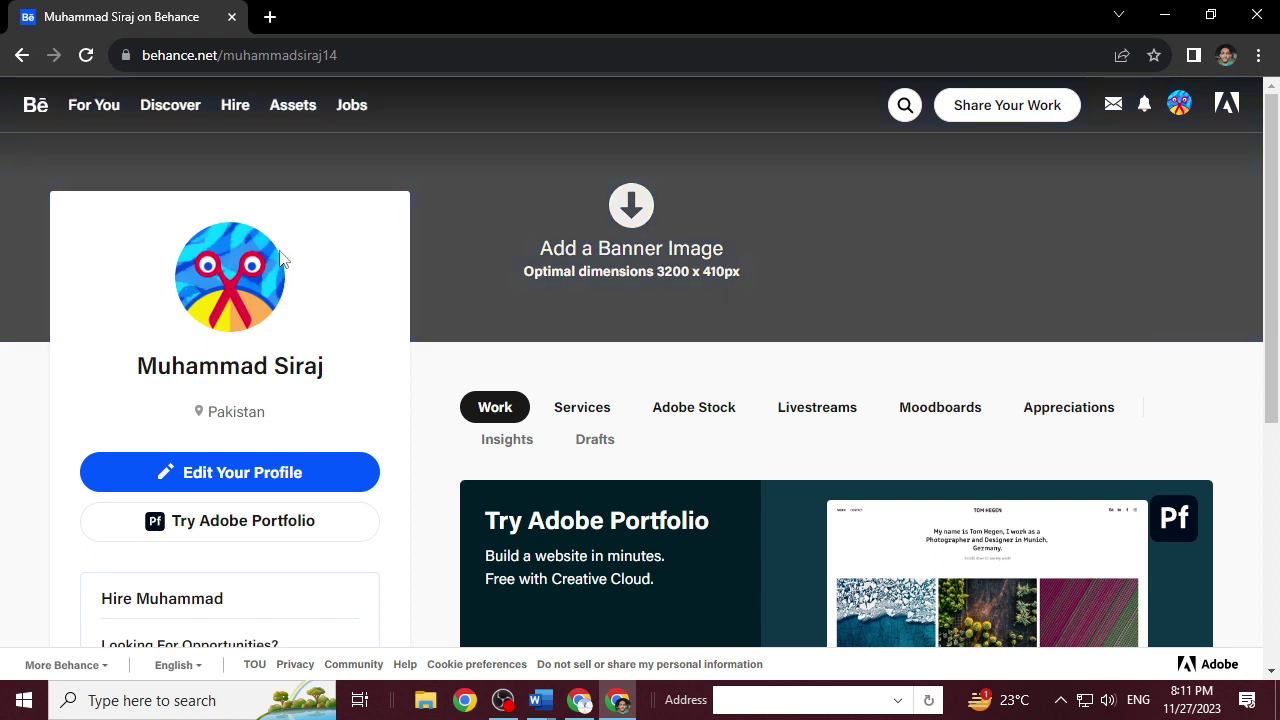
pyautogui.scroll(-3, 310, 265)
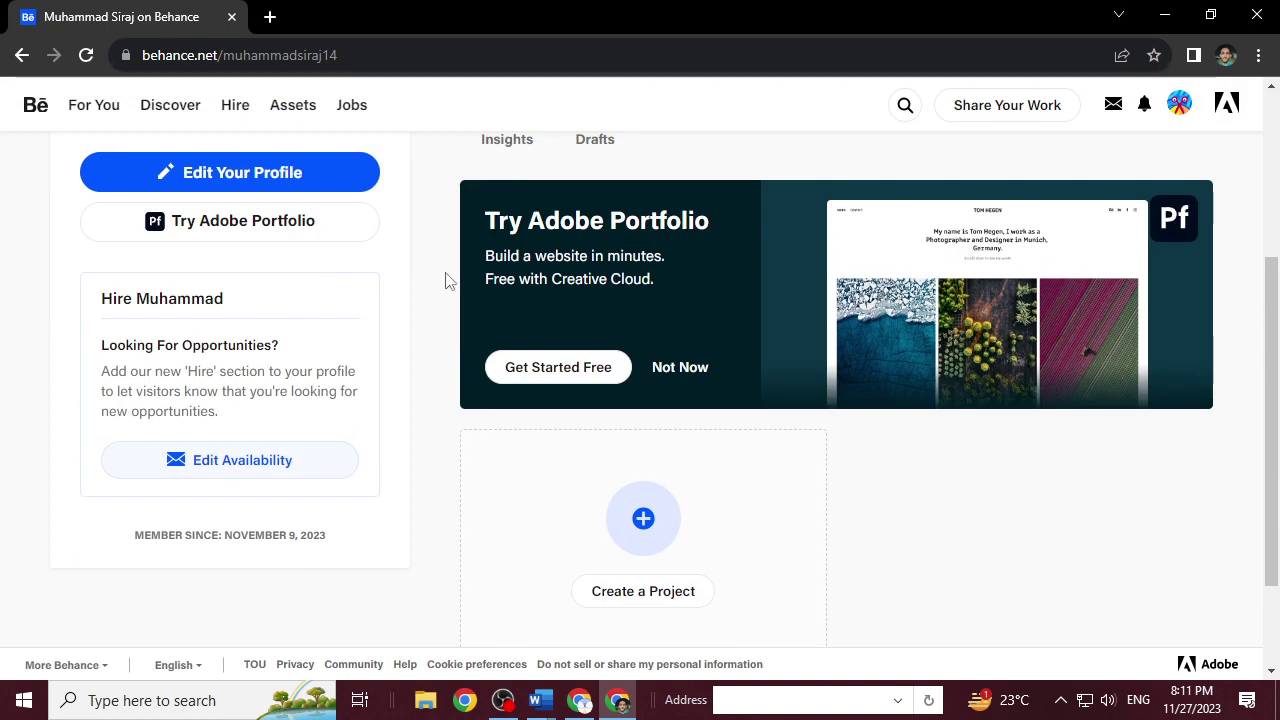
pyautogui.scroll(-1, 448, 280)
pyautogui.scroll(4, 443, 280)
pyautogui.scroll(-3, 443, 280)
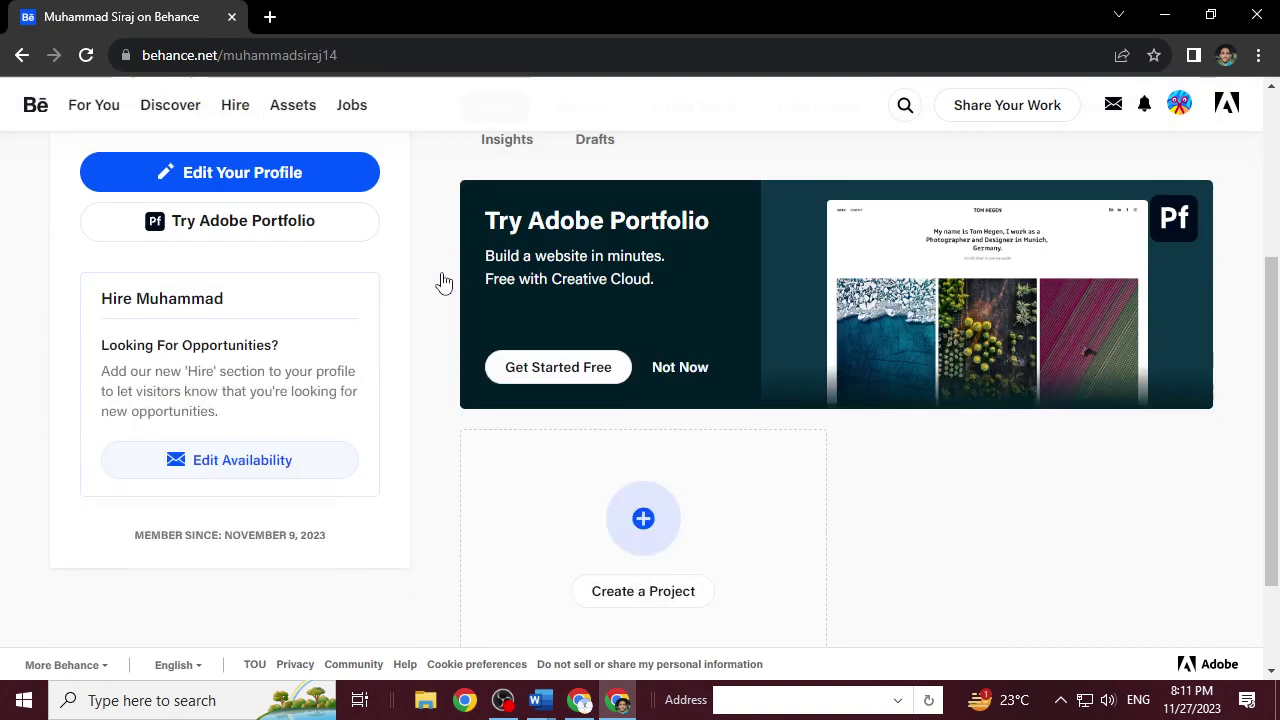
pyautogui.scroll(2, 343, 246)
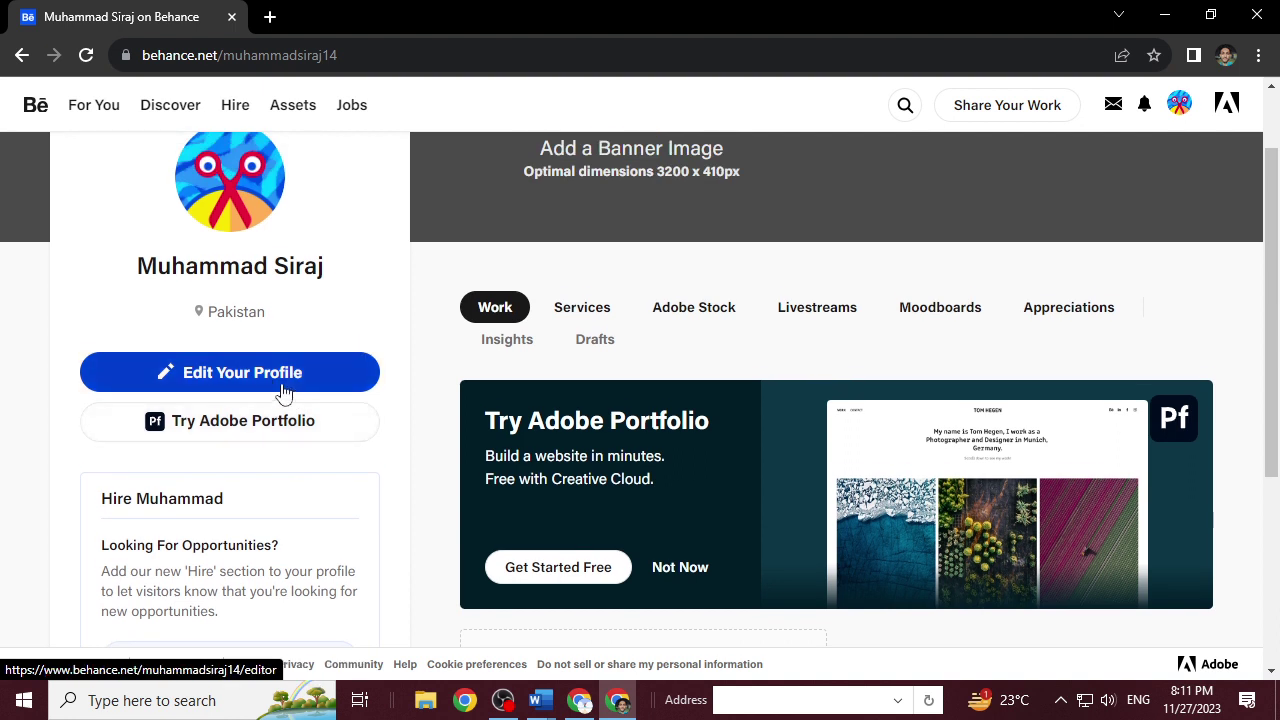
# Open the profile editor and browse its sections, expanding the full social links list.
pyautogui.click(261, 385)
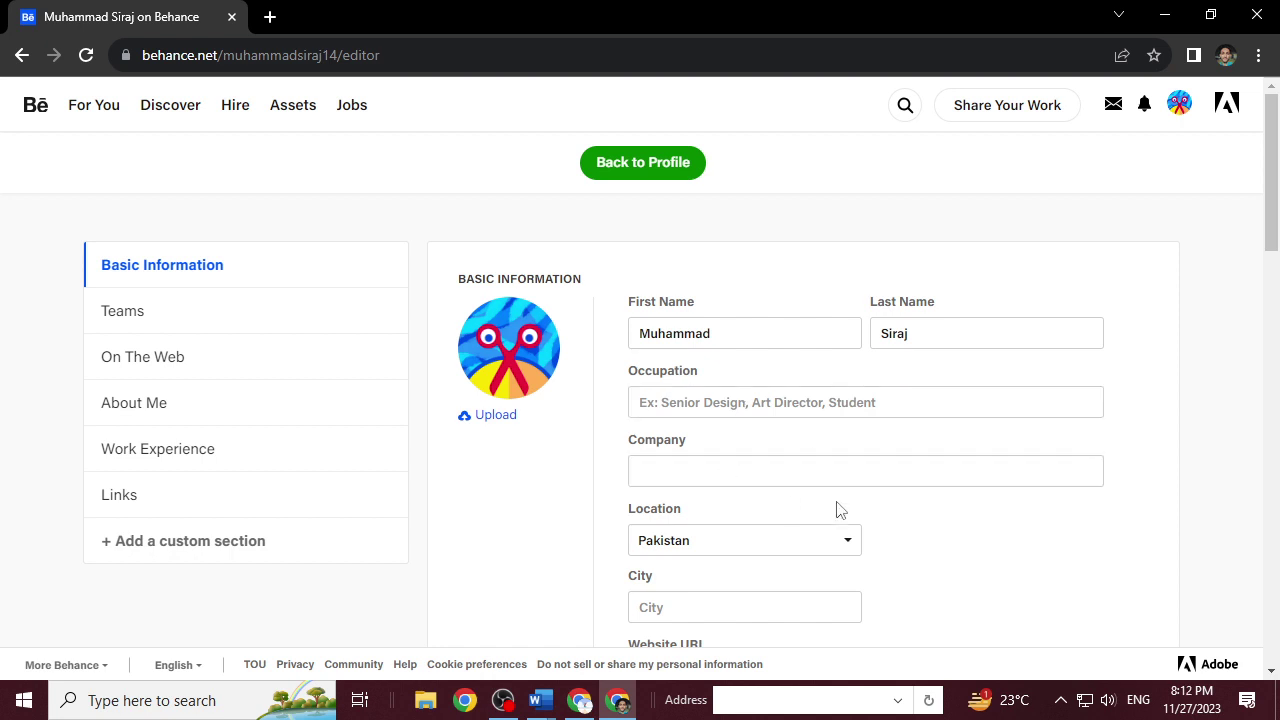
pyautogui.scroll(-1, 1008, 518)
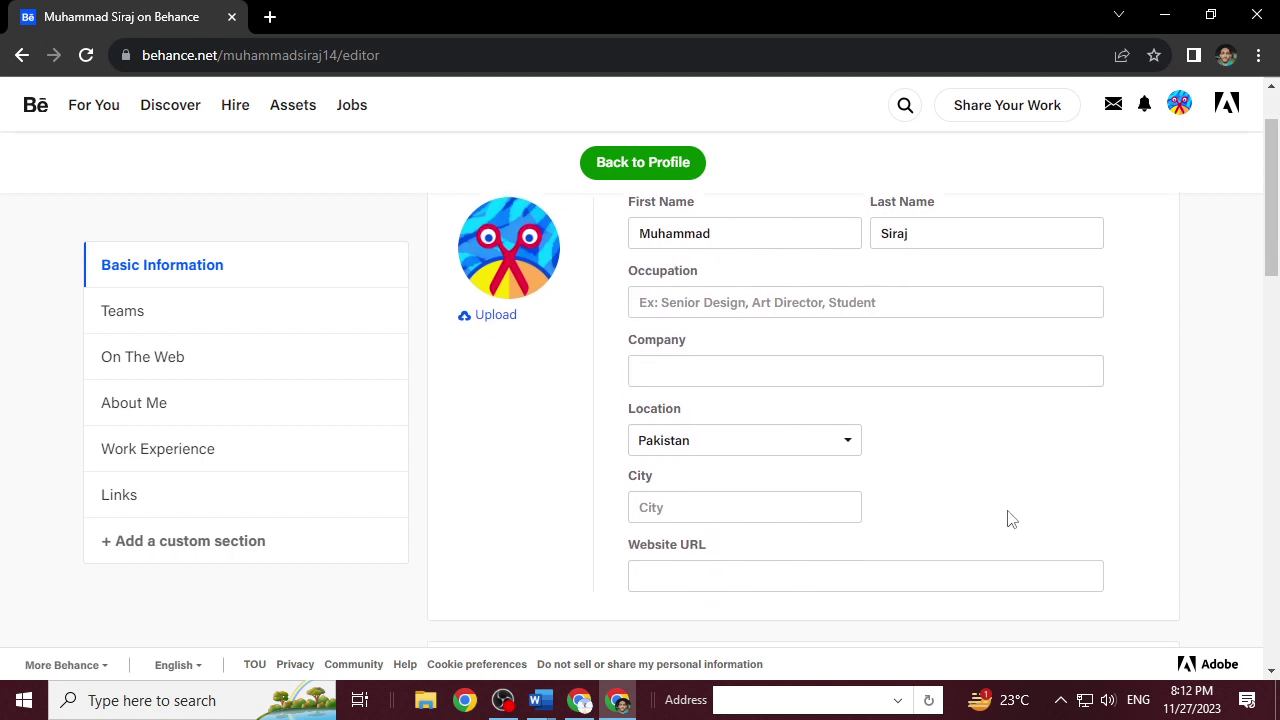
pyautogui.scroll(-2, 1008, 483)
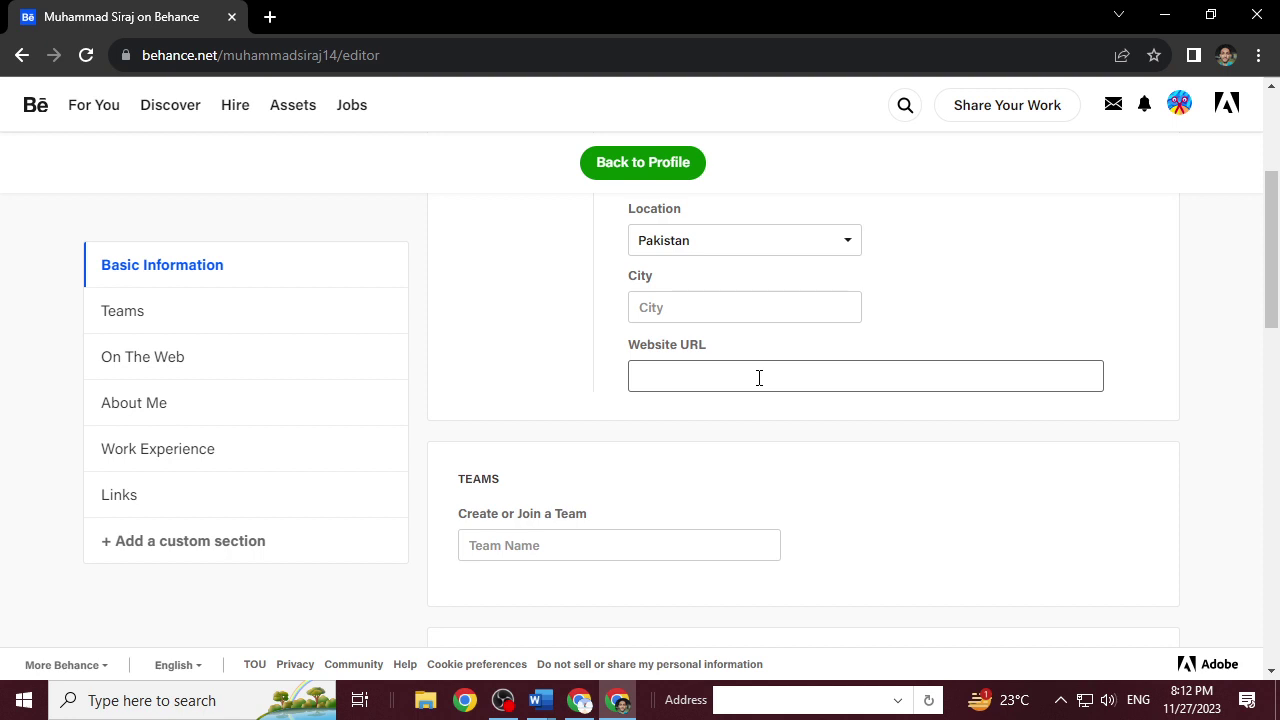
pyautogui.scroll(-2, 755, 525)
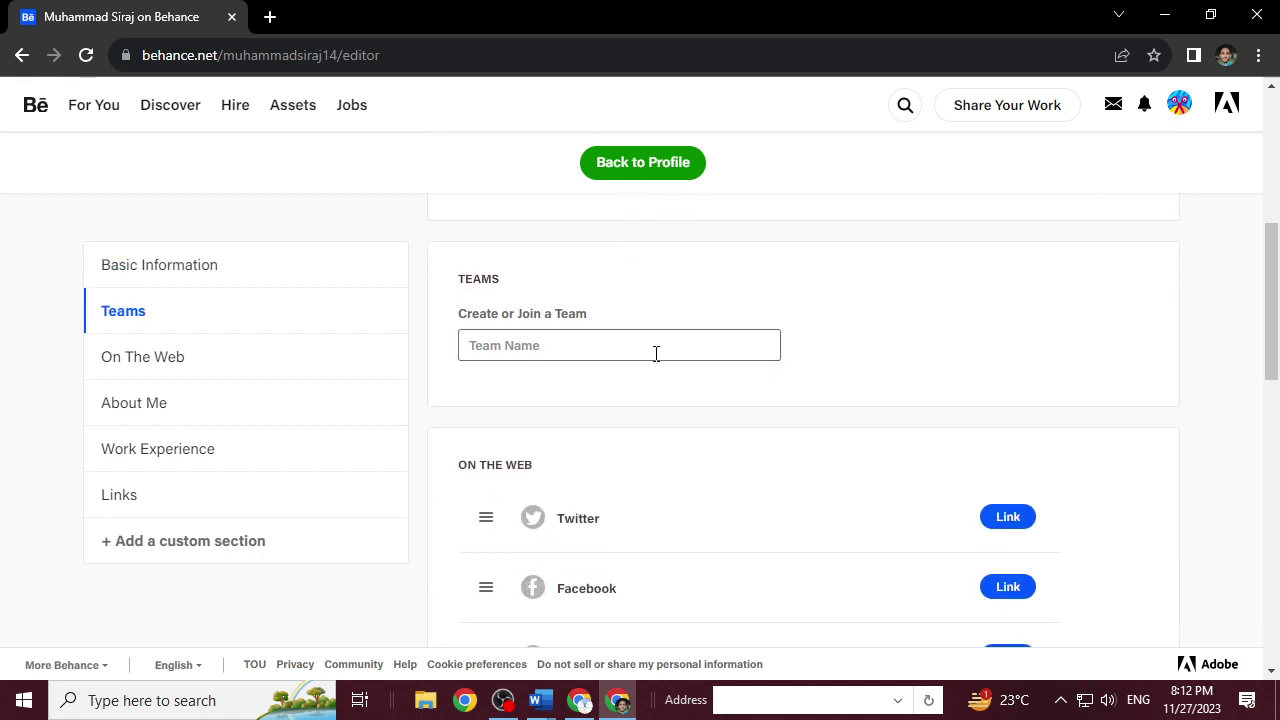
pyautogui.scroll(-2, 700, 429)
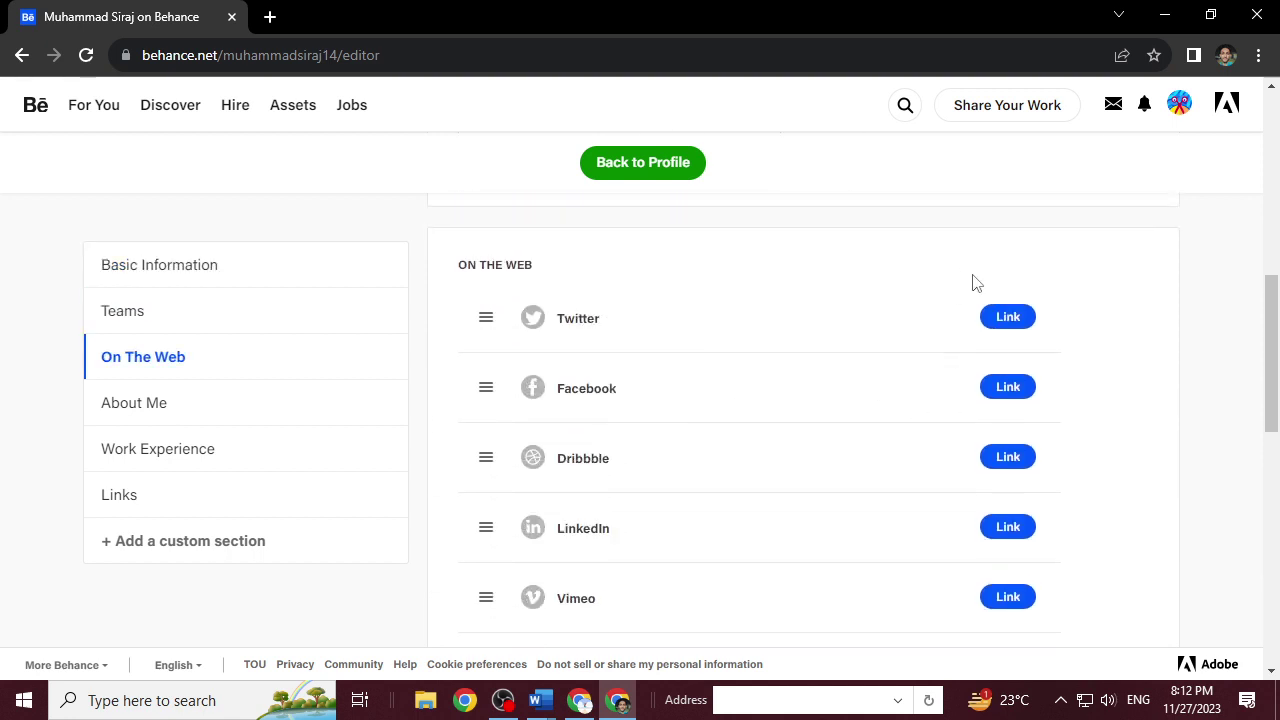
pyautogui.scroll(-2, 814, 378)
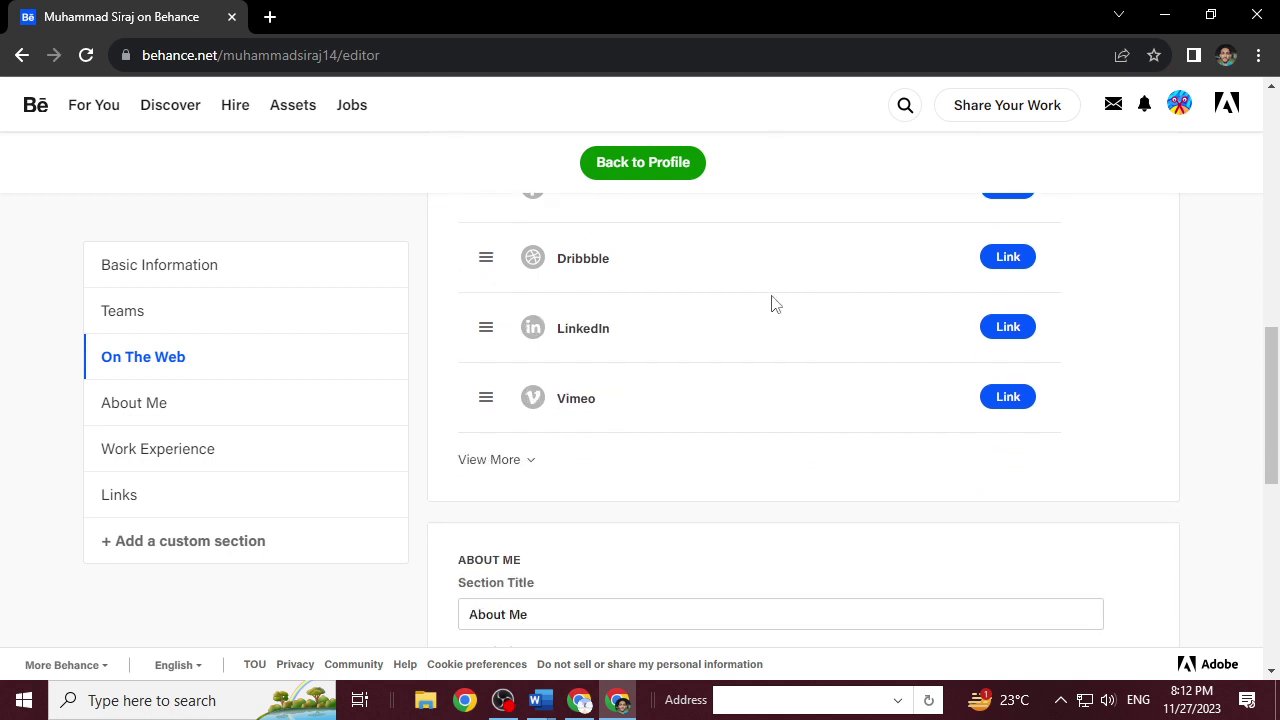
pyautogui.click(468, 468)
pyautogui.scroll(-1, 705, 490)
pyautogui.scroll(-7, 705, 490)
pyautogui.scroll(2, 705, 490)
pyautogui.scroll(-7, 700, 420)
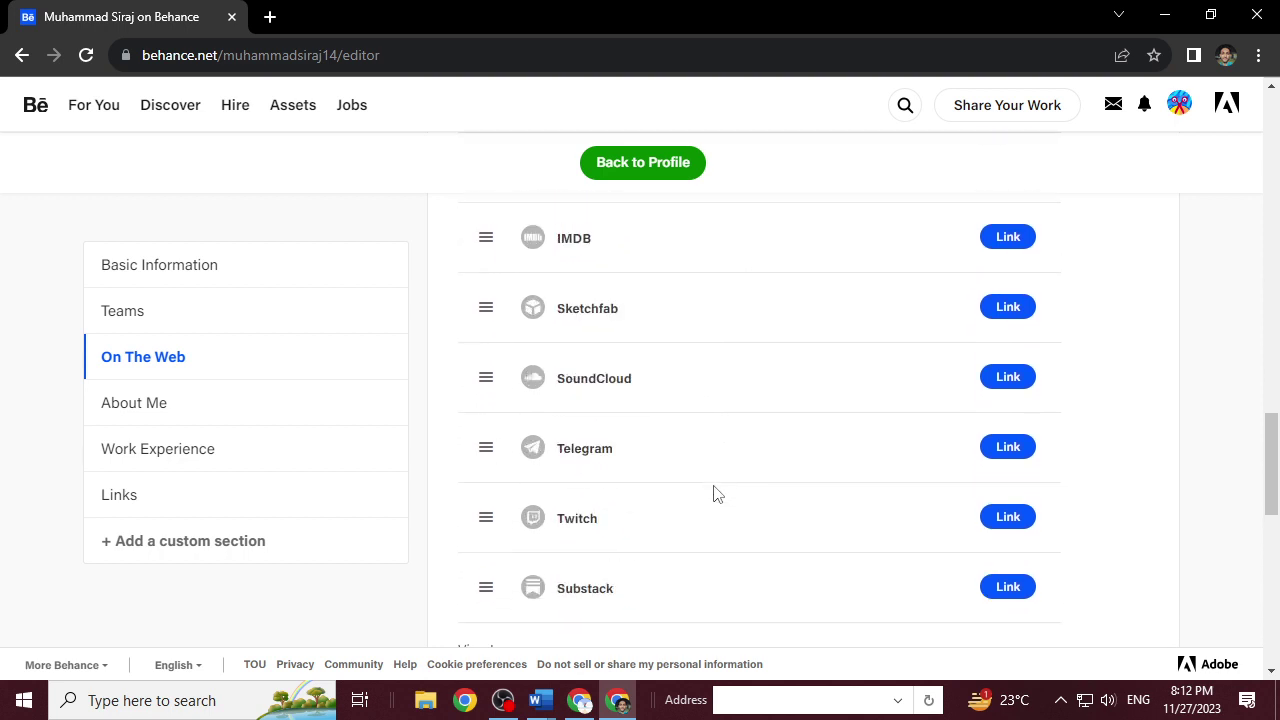
pyautogui.scroll(-3, 714, 492)
pyautogui.scroll(2, 729, 466)
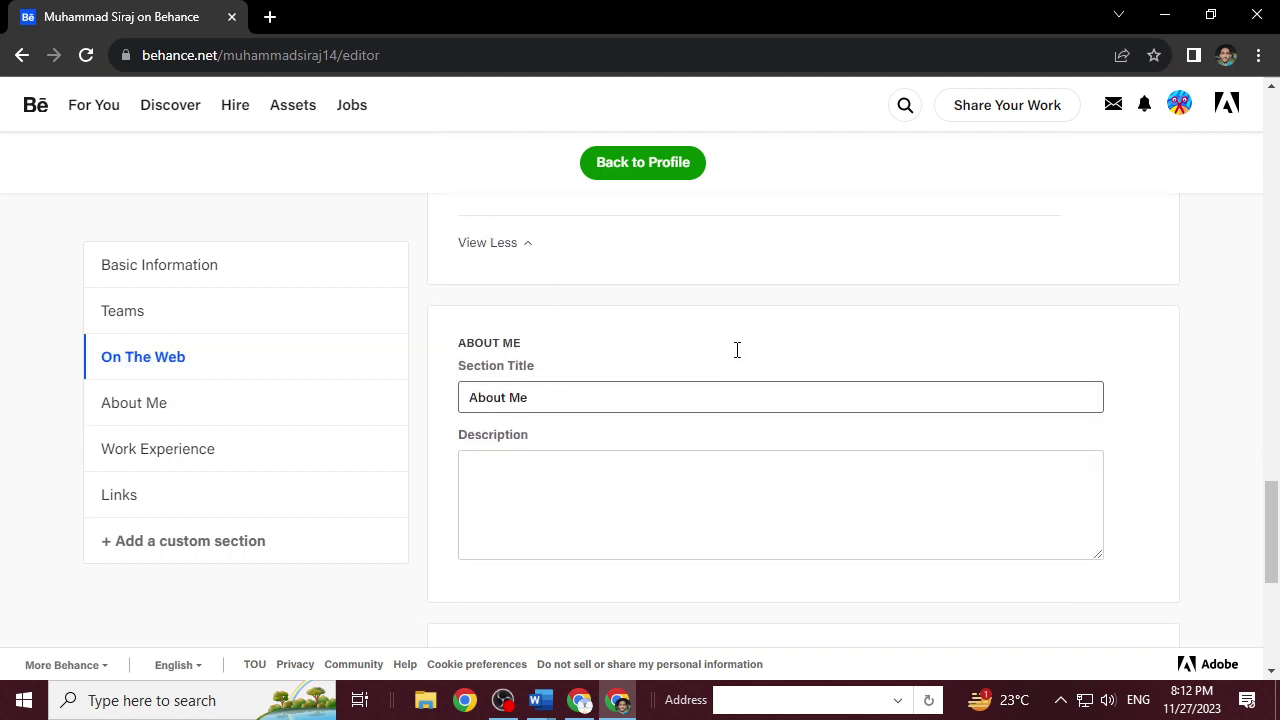
# Try the About Me field and profile picture upload, cancel, and return to the profile.
pyautogui.click(702, 476)
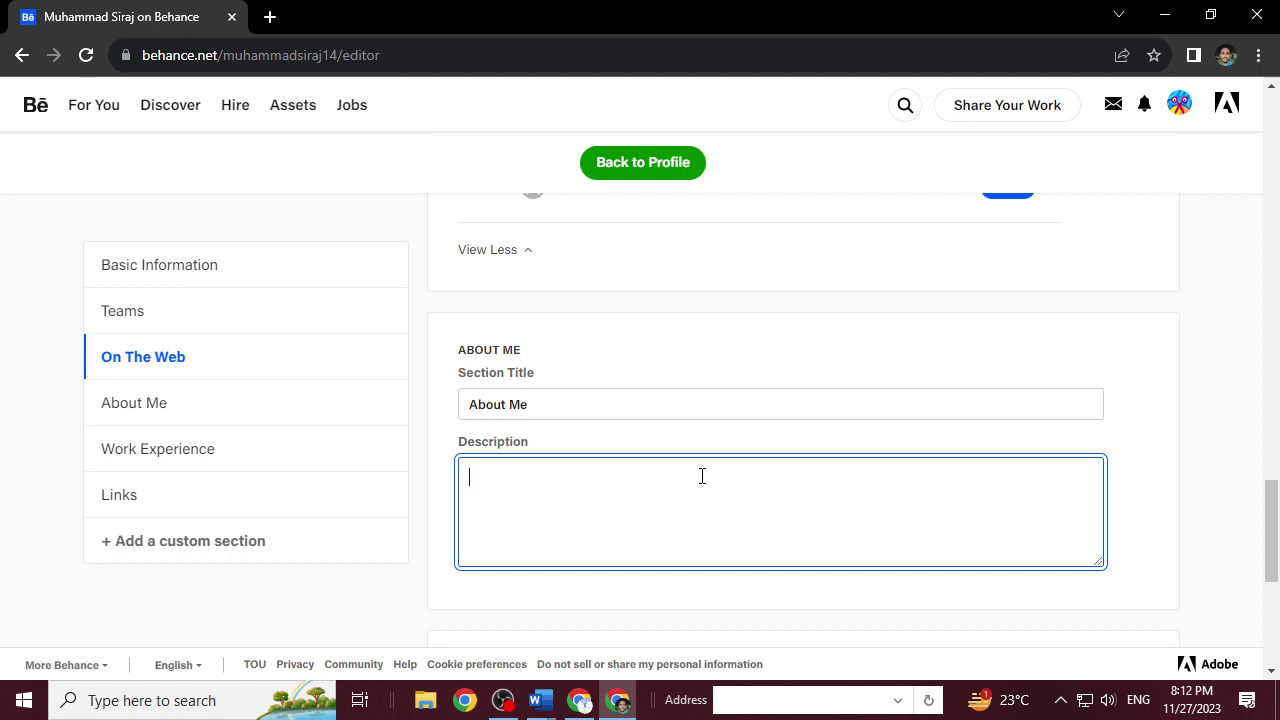
pyautogui.scroll(-3, 702, 476)
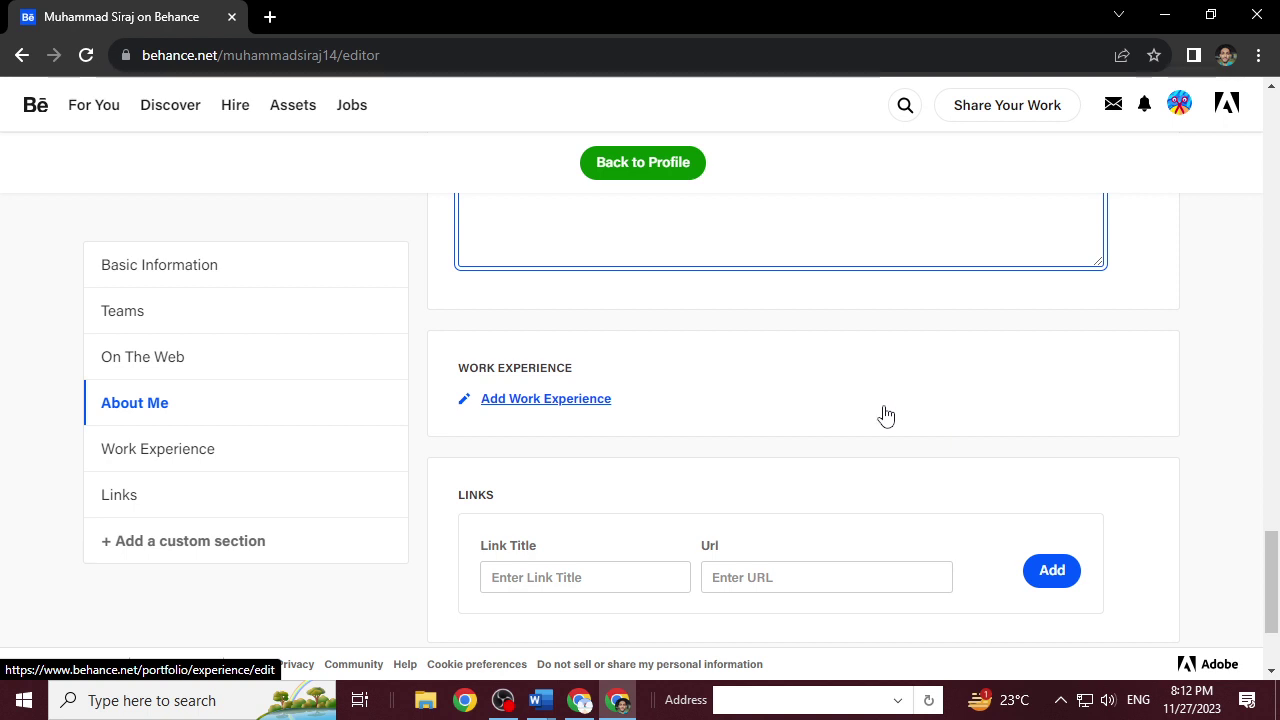
pyautogui.scroll(-2, 886, 420)
pyautogui.scroll(-1, 900, 445)
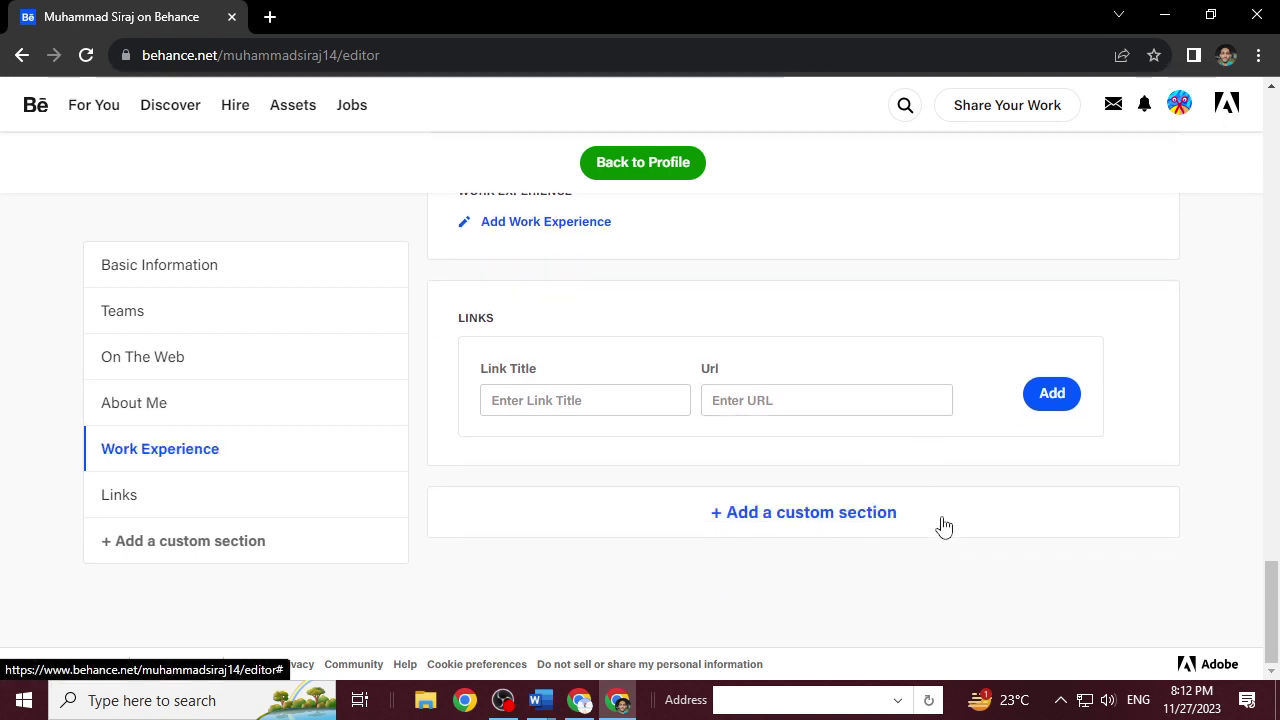
pyautogui.scroll(8, 540, 568)
pyautogui.scroll(15, 540, 558)
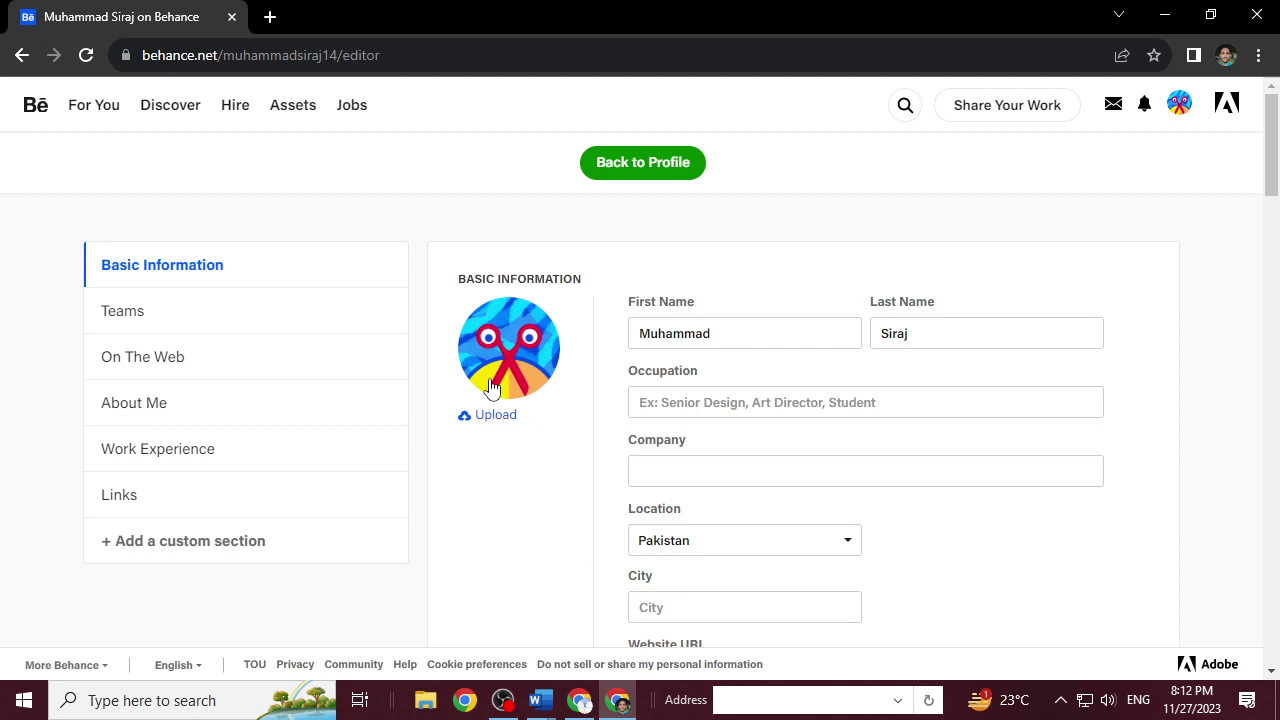
pyautogui.click(495, 416)
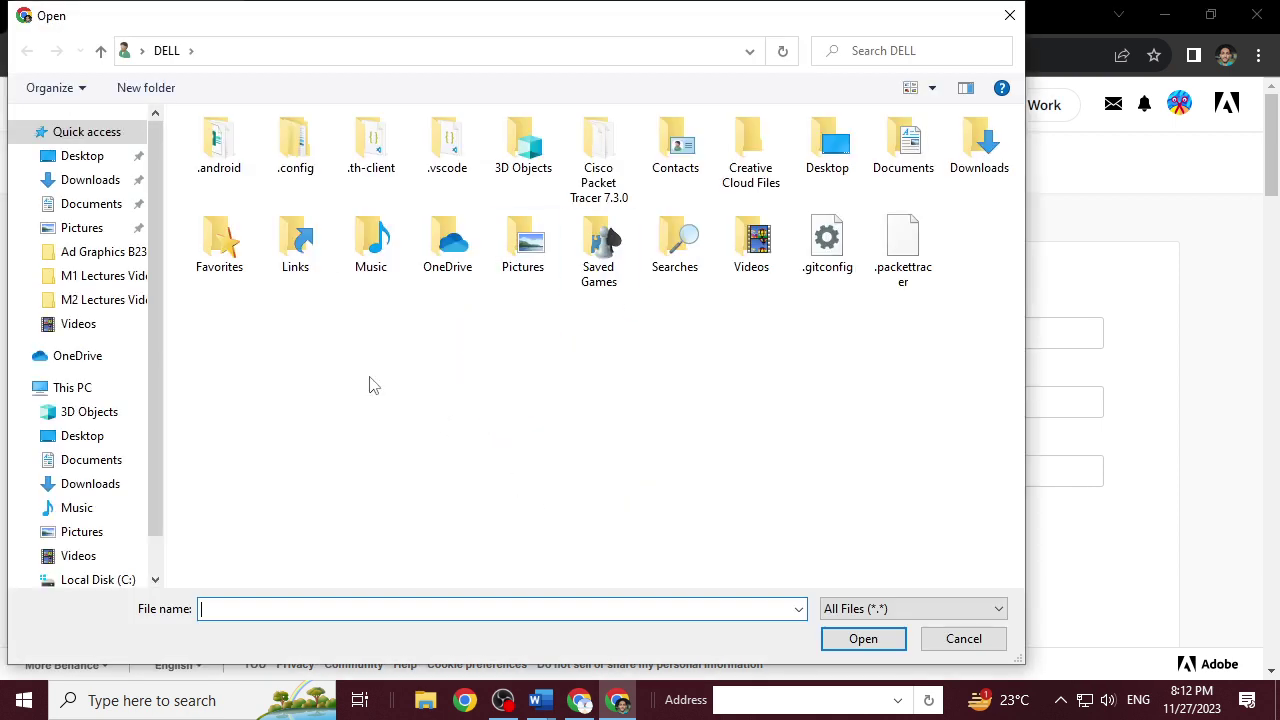
pyautogui.click(989, 640)
pyautogui.click(600, 170)
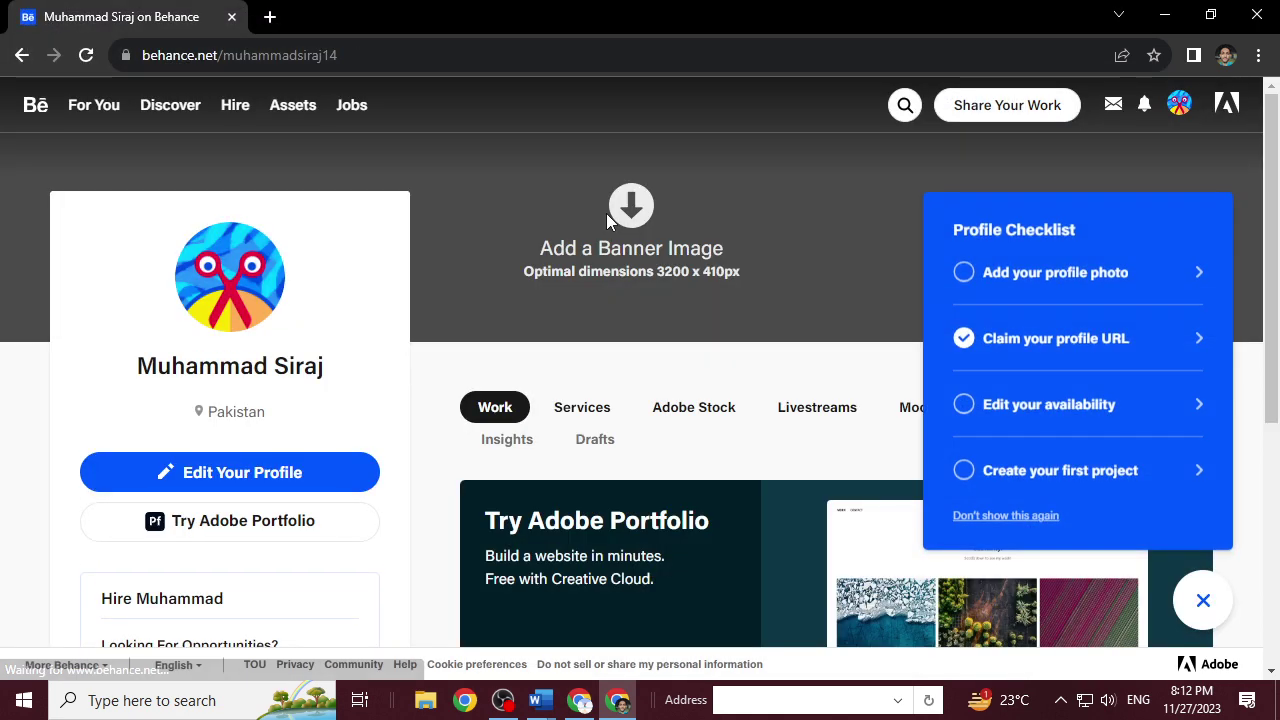
# Permanently hide the Profile Checklist and show the Share Your Work options.
pyautogui.click(1040, 516)
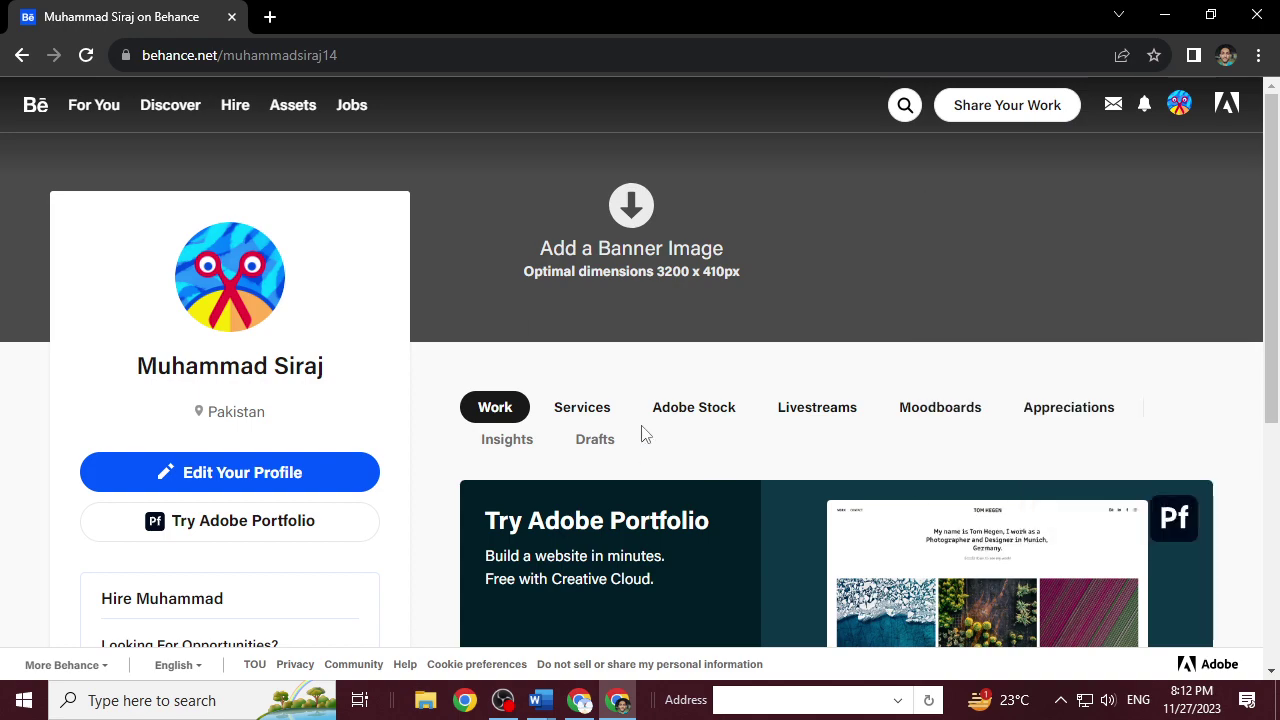
pyautogui.scroll(-3, 626, 440)
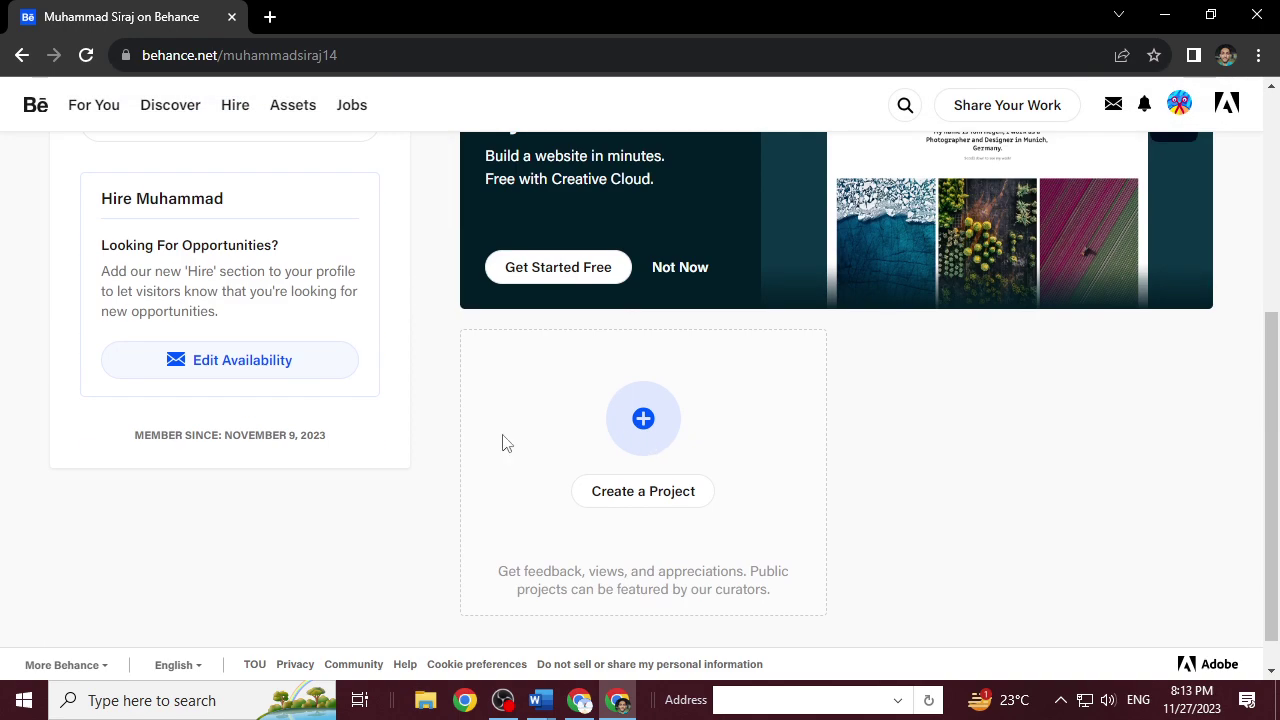
pyautogui.scroll(4, 430, 432)
pyautogui.scroll(-4, 434, 426)
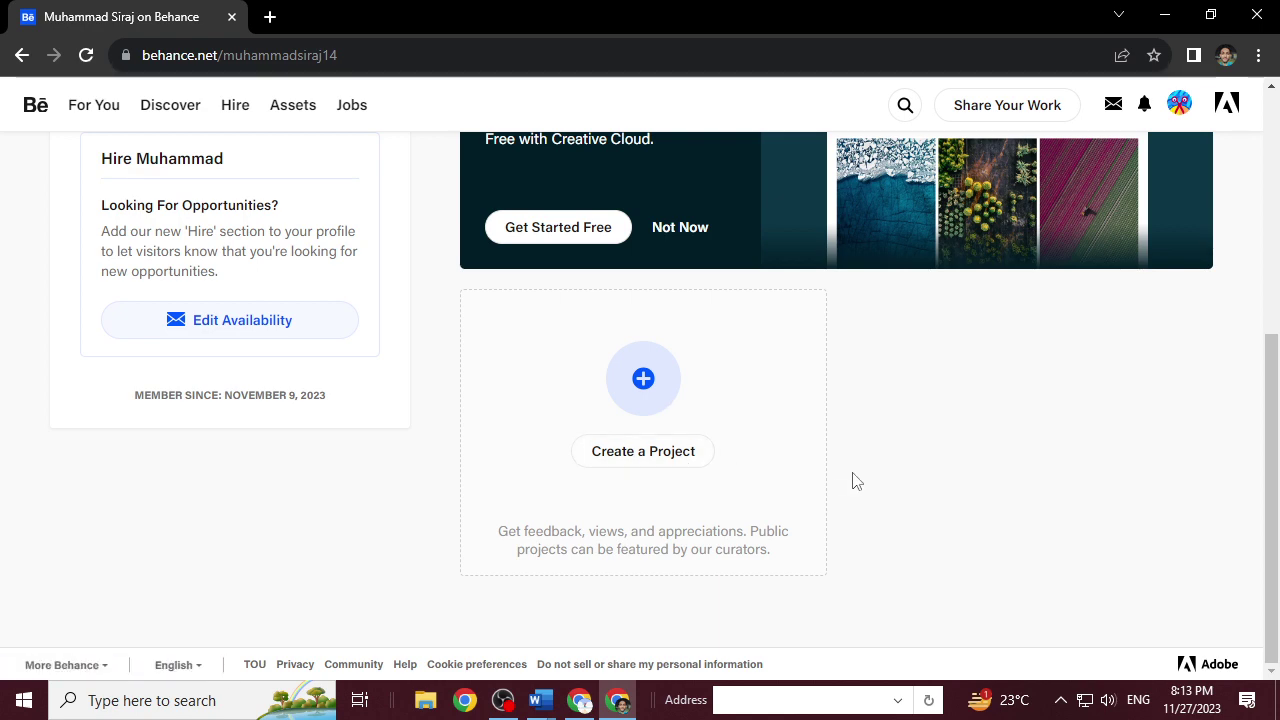
pyautogui.scroll(5, 945, 470)
pyautogui.click(1000, 108)
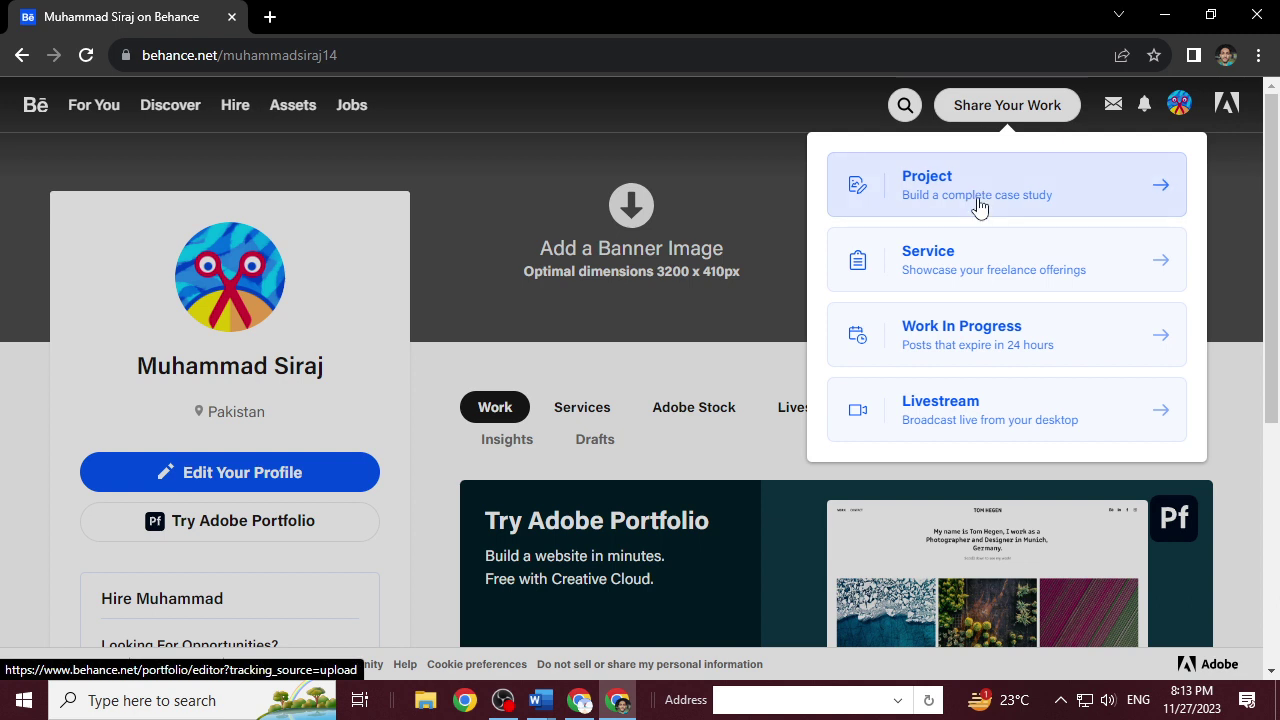
# Close the work-sharing options menu without choosing a work type.
pyautogui.click(5, 244)
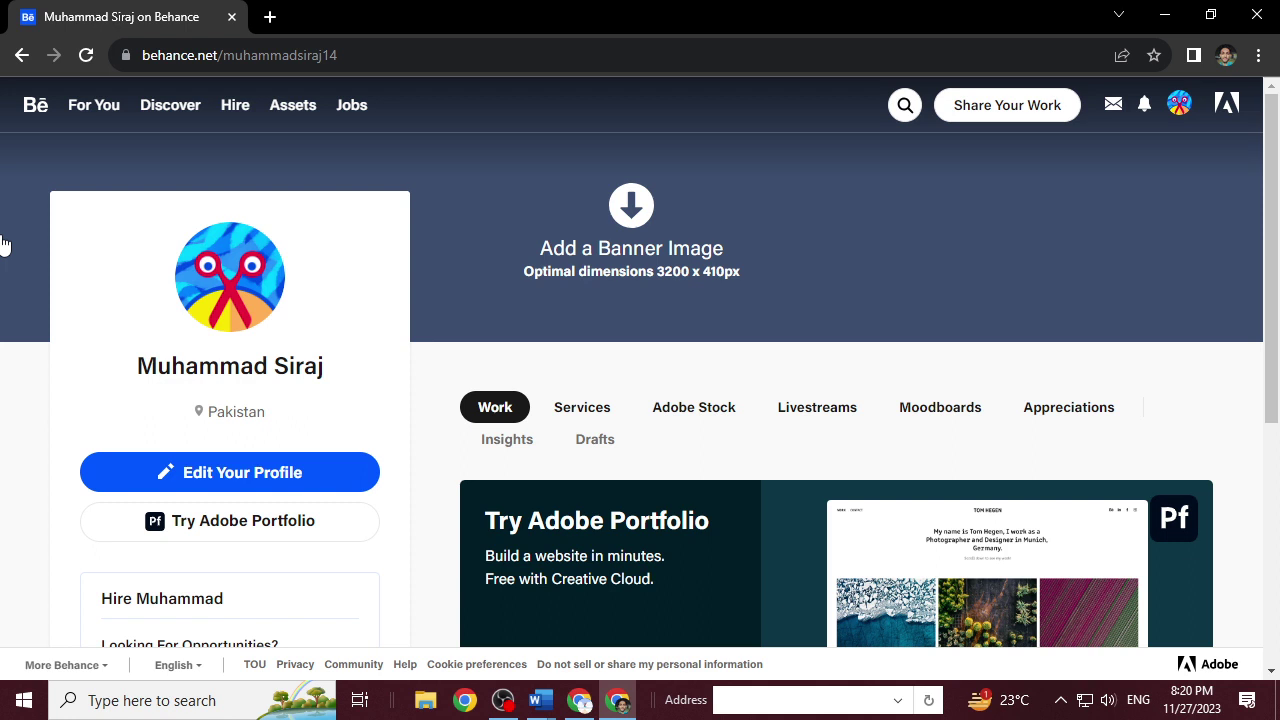
# Return from the profile to the Behance home feed, then go to the project search page.
pyautogui.click(36, 106)
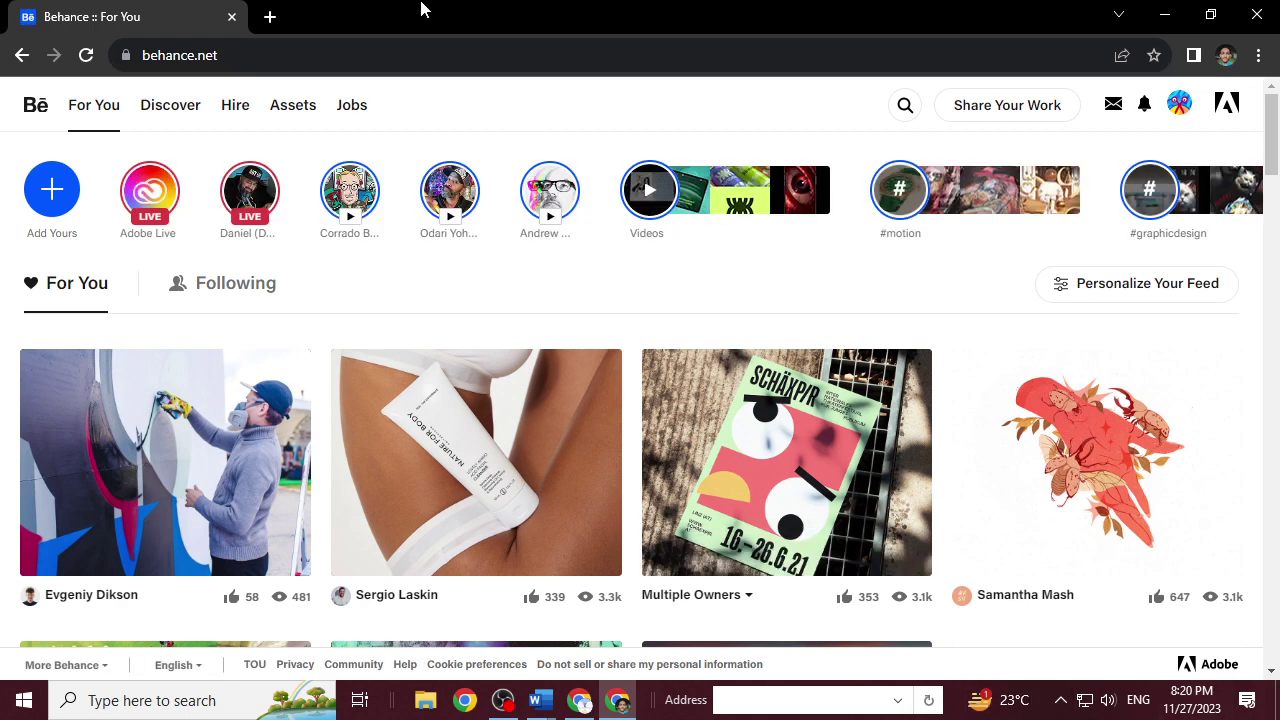
pyautogui.click(900, 108)
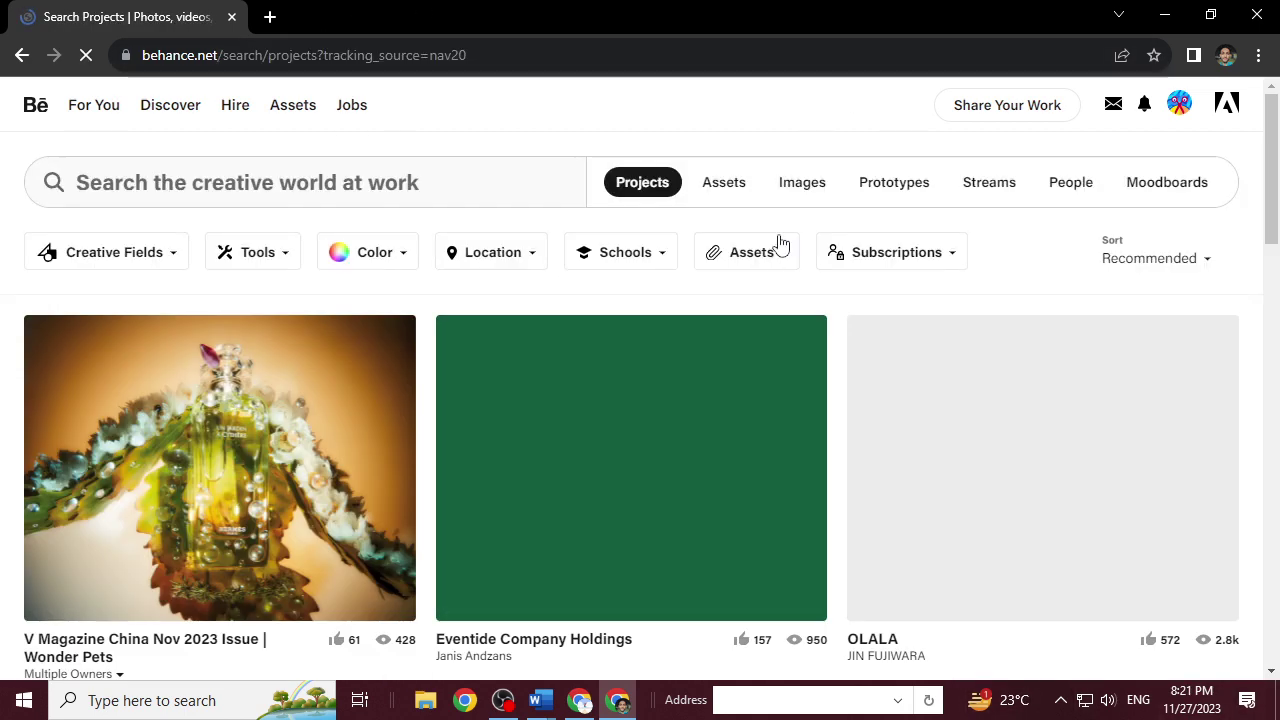
# Search Behance projects for 'social media designs'.
pyautogui.click(410, 190)
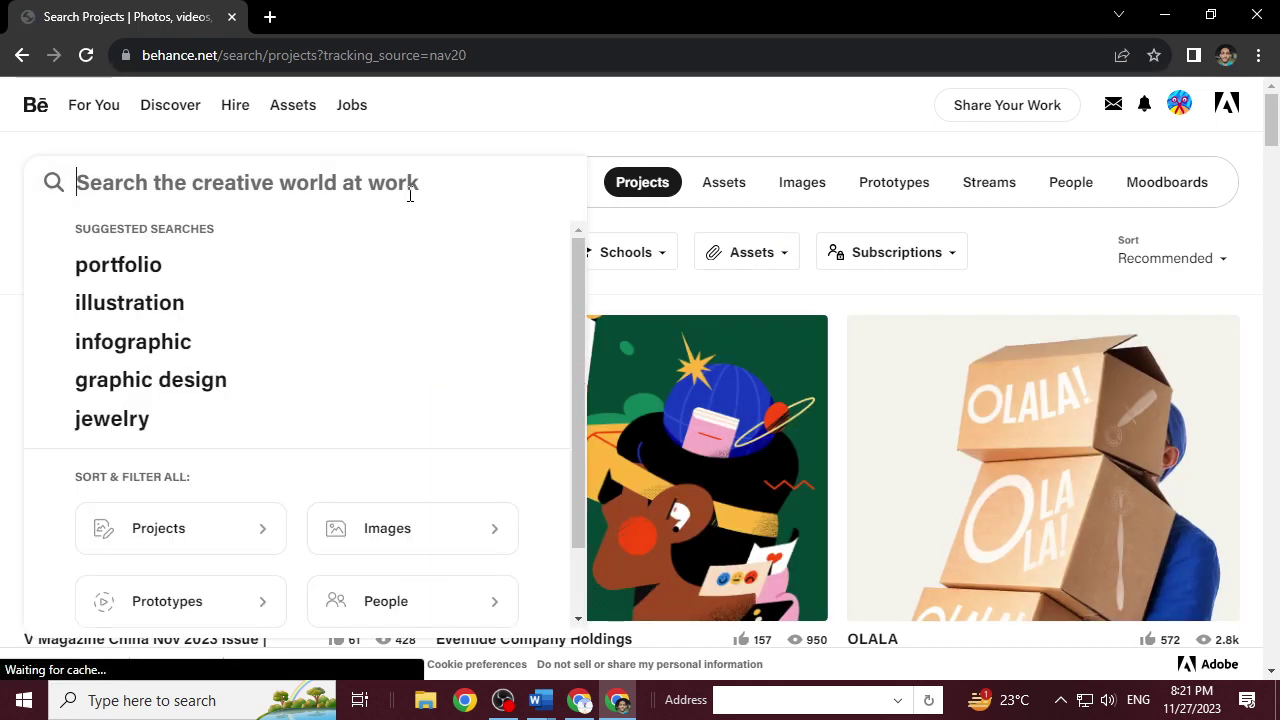
pyautogui.write('soc')
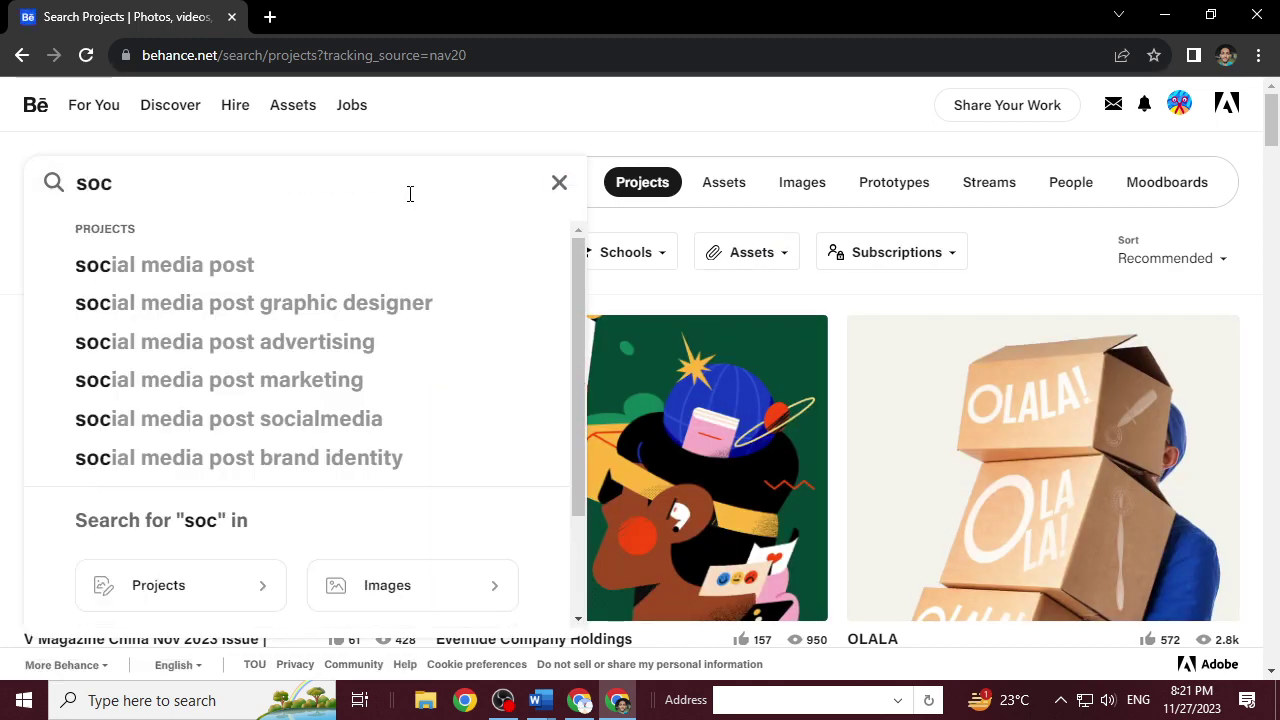
pyautogui.write('ial ,me')
pyautogui.press('BackSpace')
pyautogui.press('BackSpace')
pyautogui.press('BackSpace')
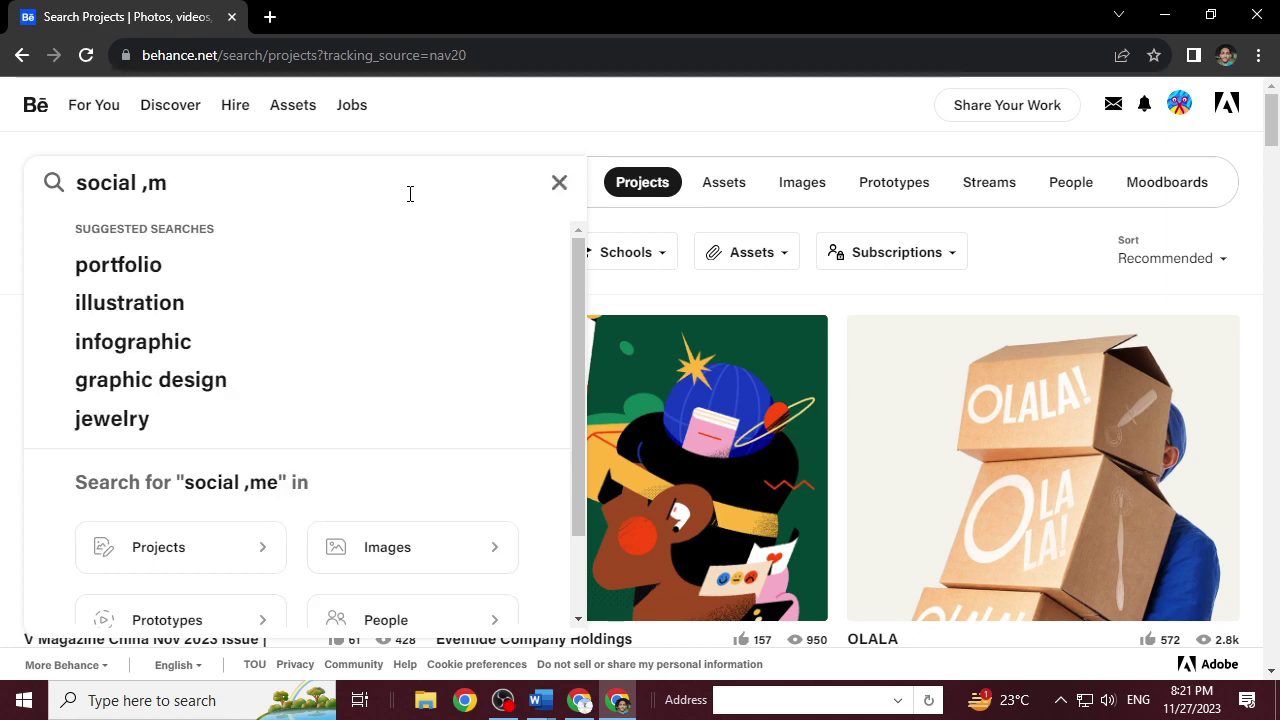
pyautogui.write('media de')
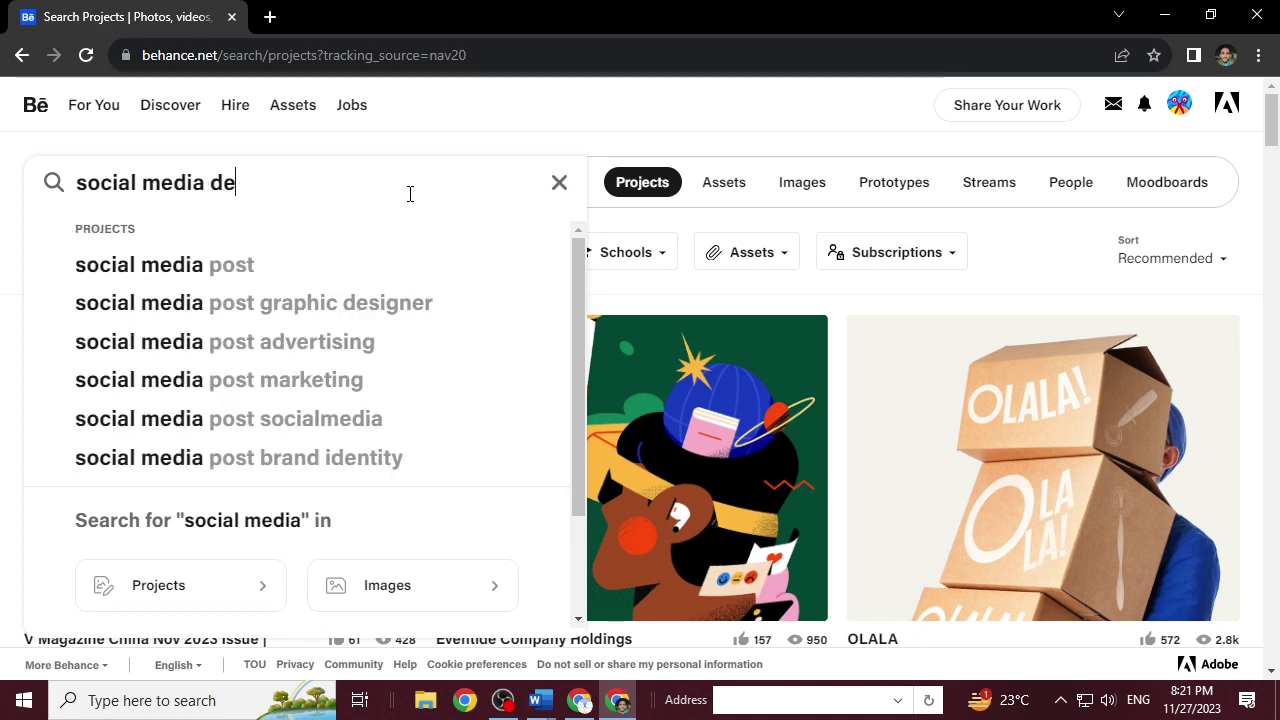
pyautogui.write('signs')
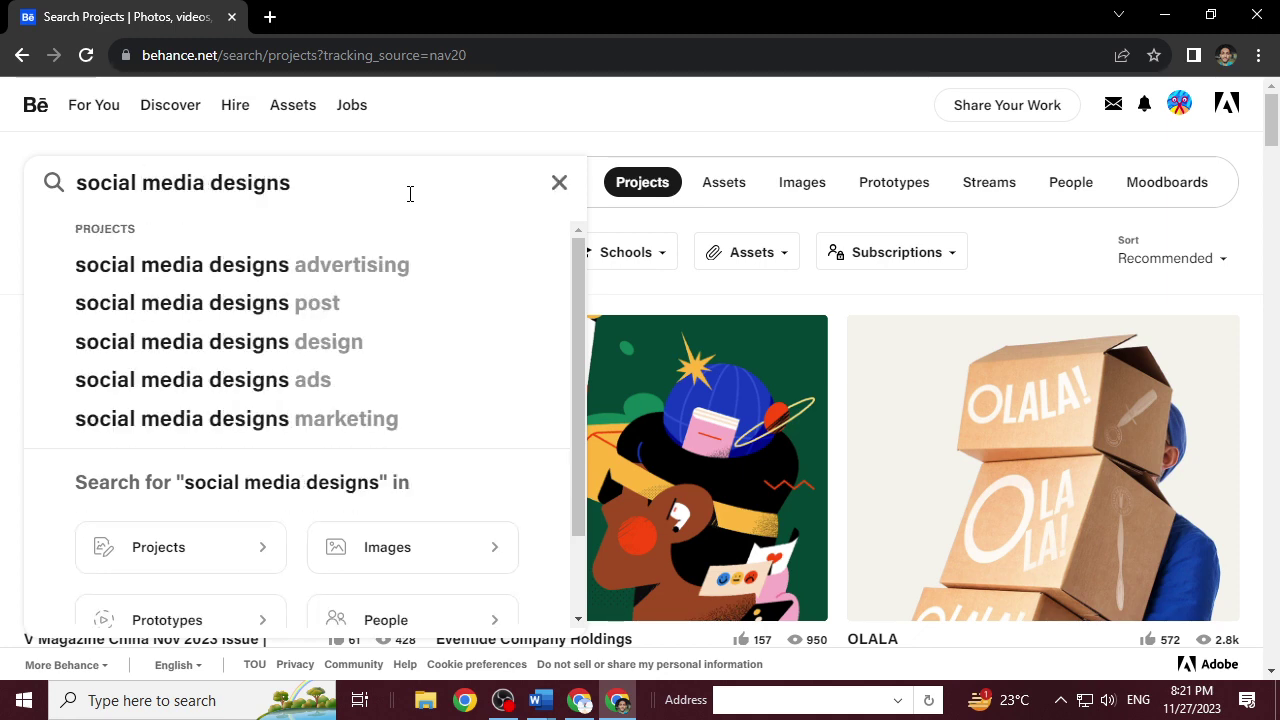
pyautogui.press('Return')
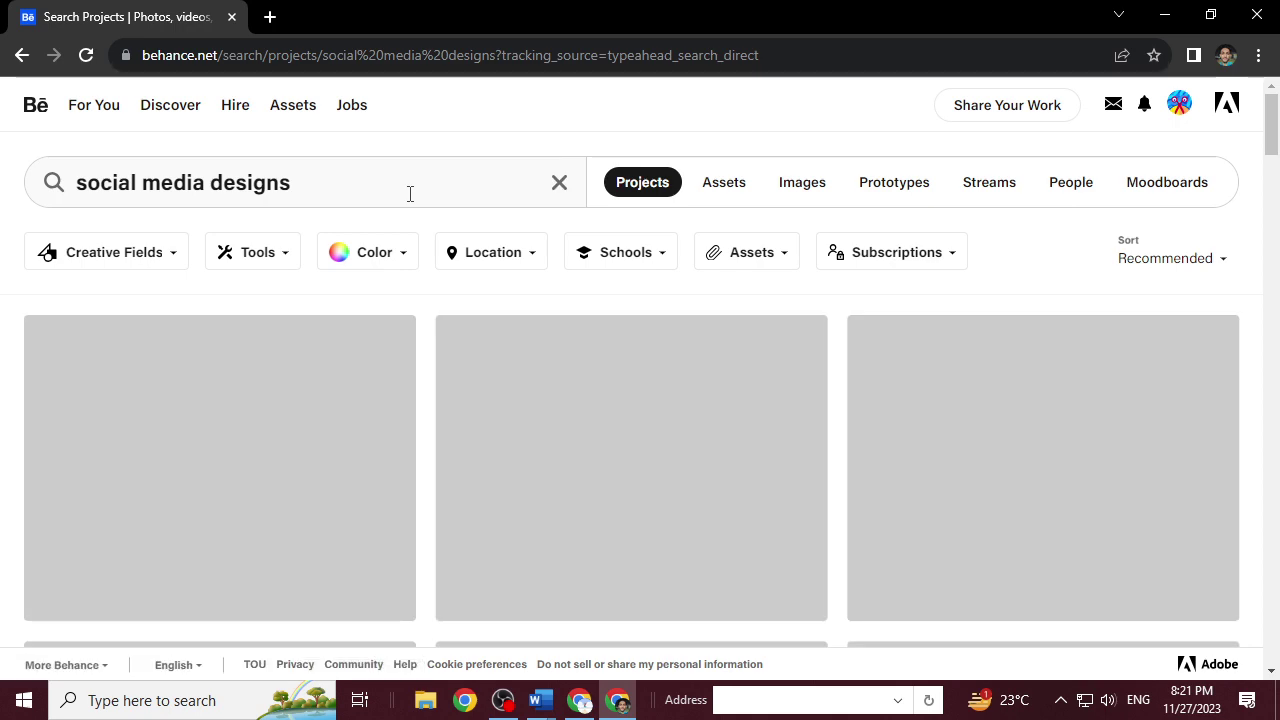
pyautogui.scroll(-1, 424, 497)
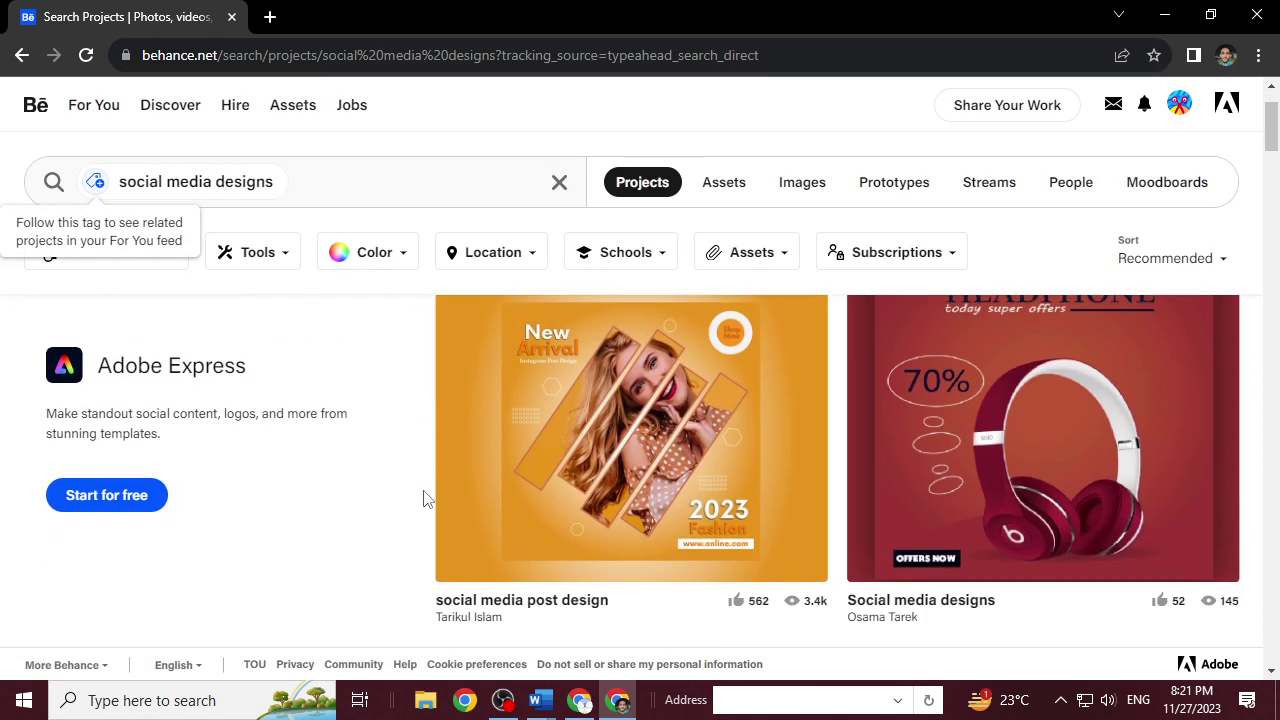
pyautogui.scroll(-2, 424, 497)
pyautogui.scroll(-2, 424, 500)
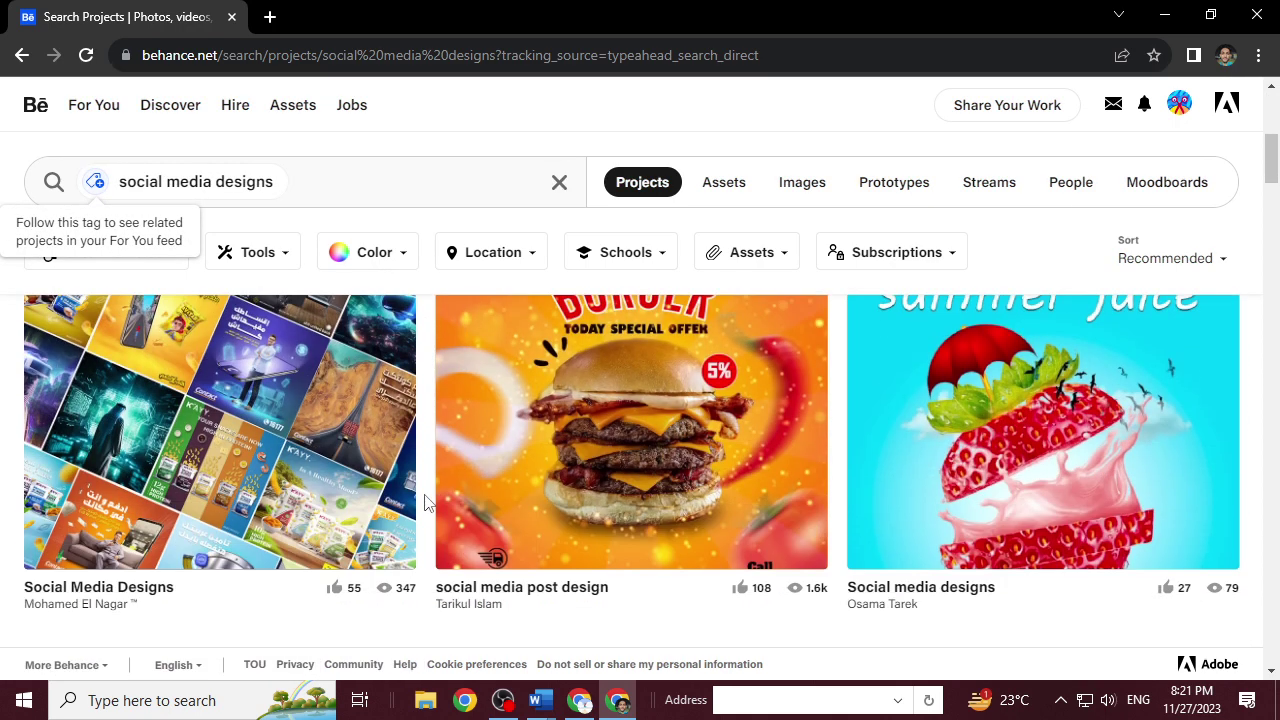
pyautogui.scroll(-3, 424, 501)
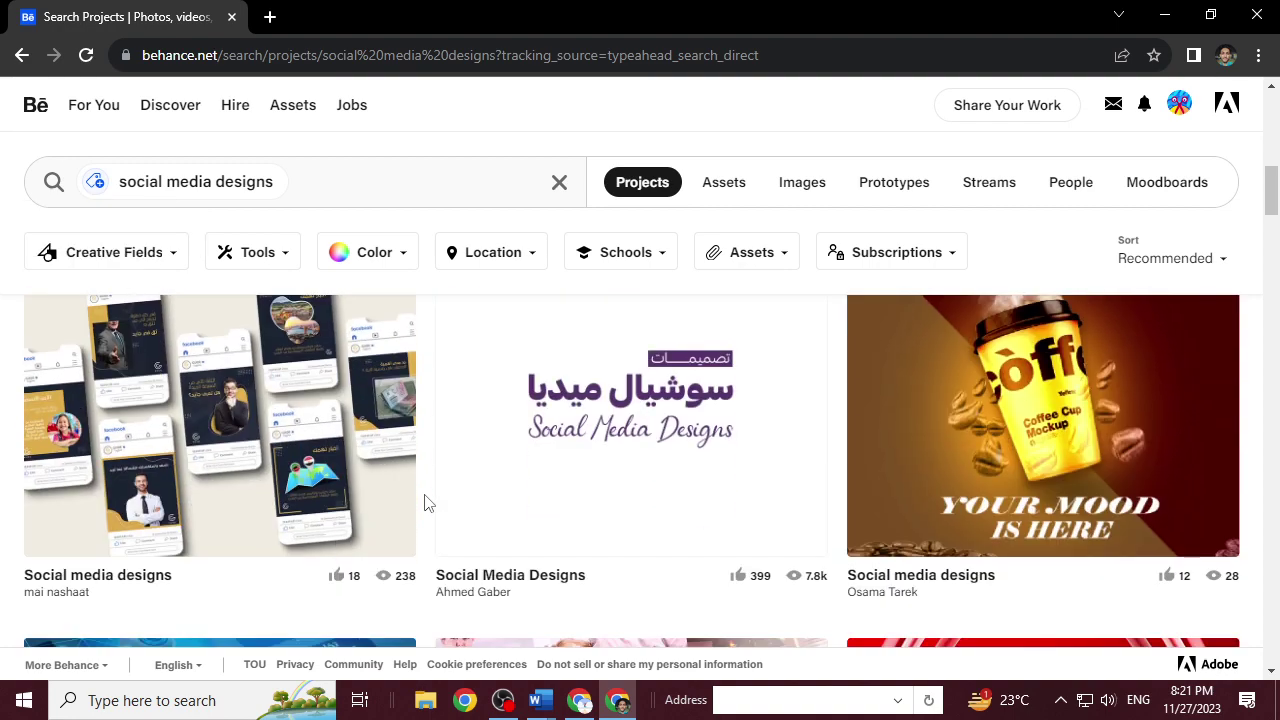
pyautogui.scroll(-3, 424, 501)
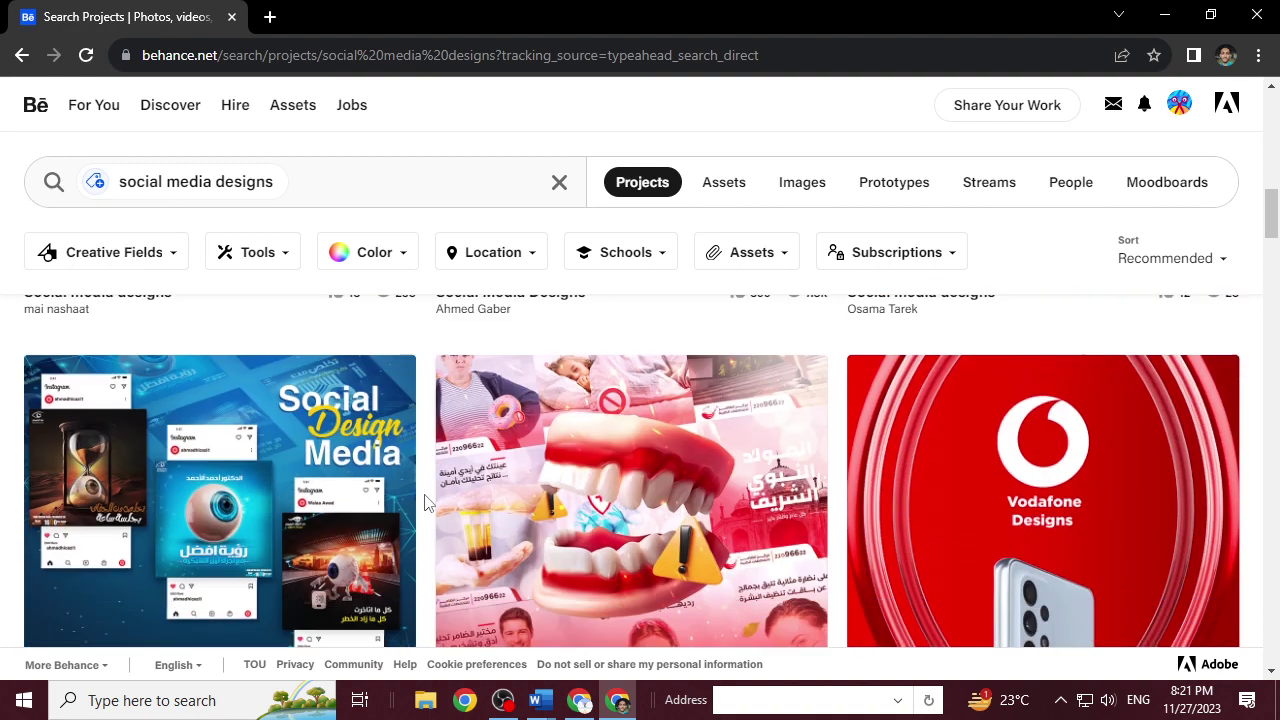
pyautogui.scroll(3, 424, 501)
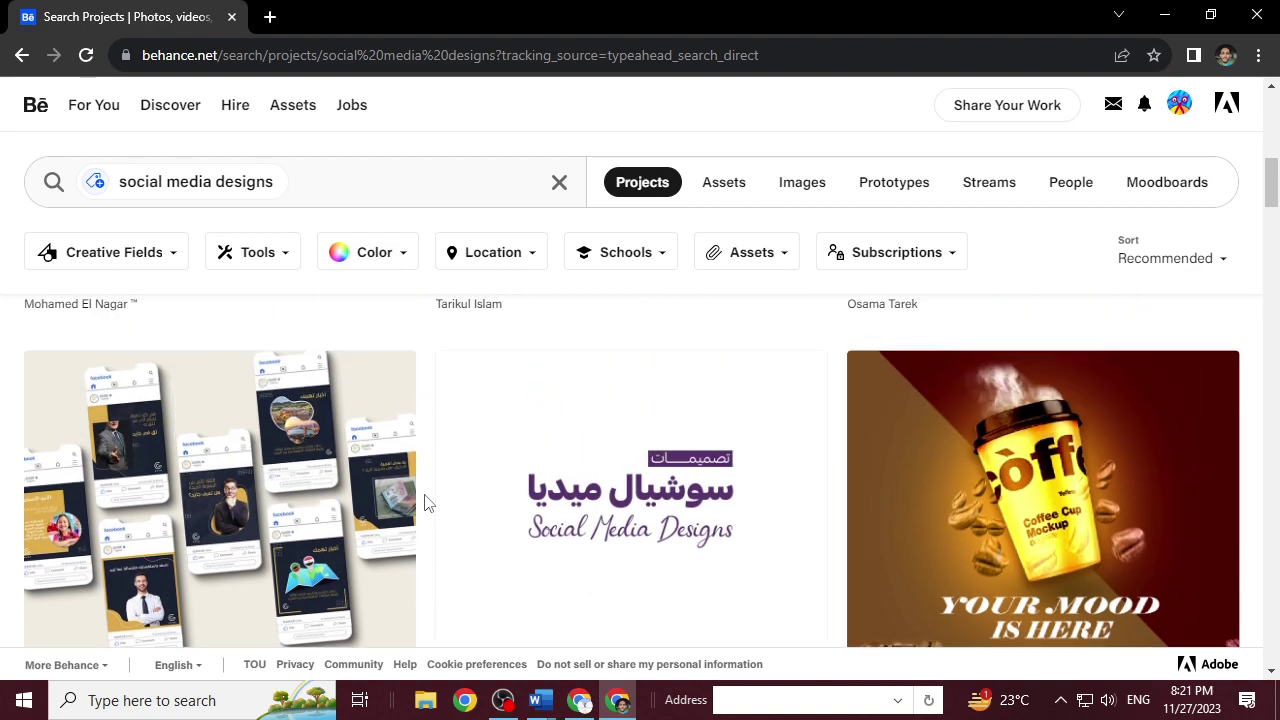
pyautogui.click(1000, 420)
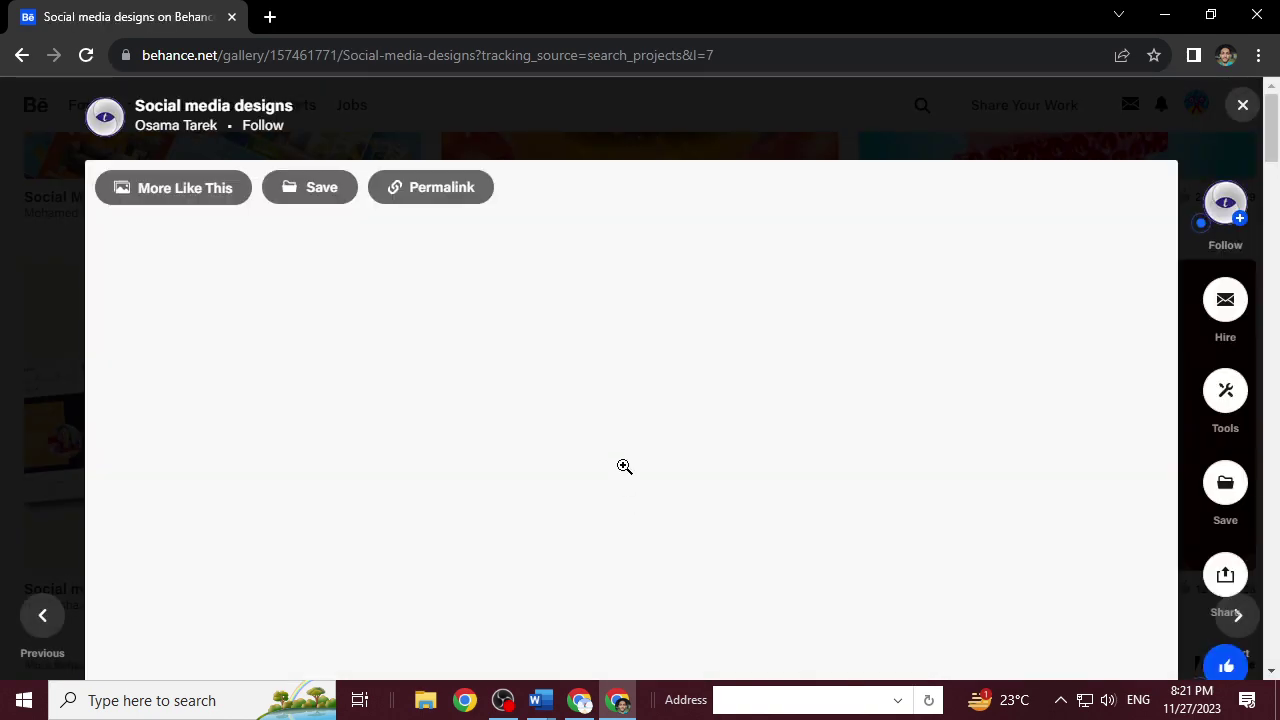
pyautogui.scroll(-2, 623, 465)
pyautogui.scroll(-10, 623, 465)
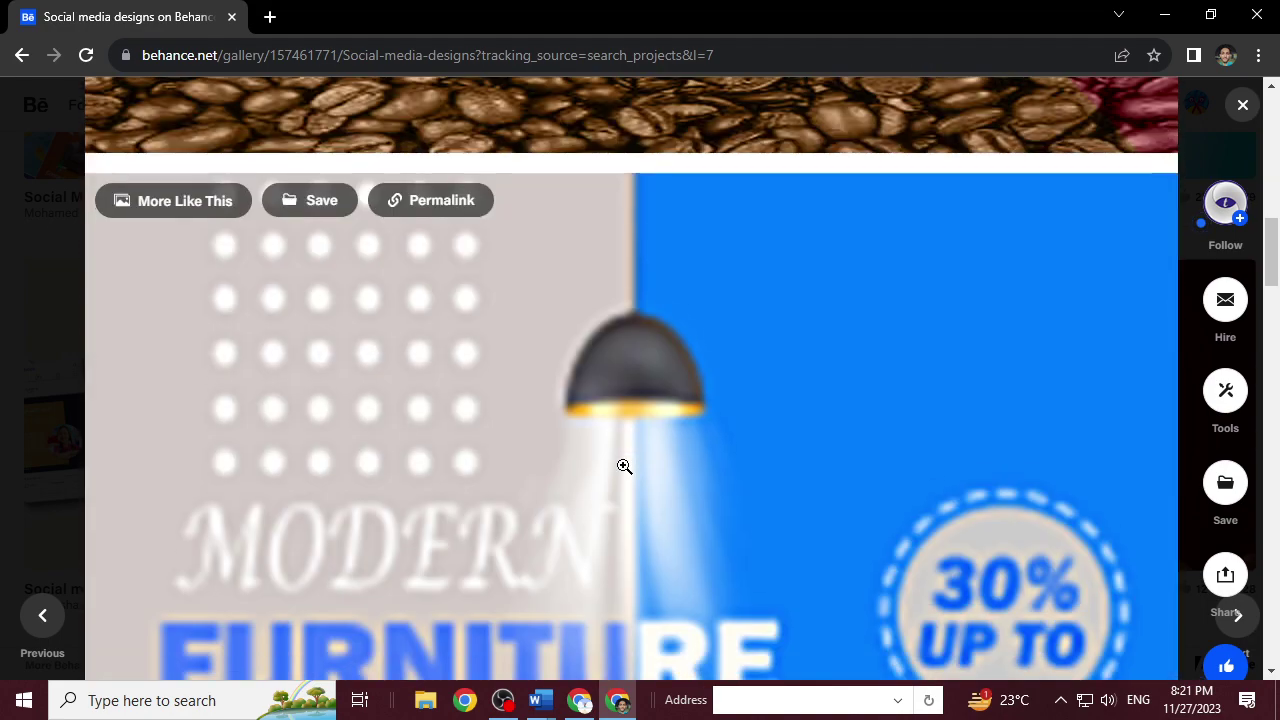
pyautogui.scroll(-10, 623, 466)
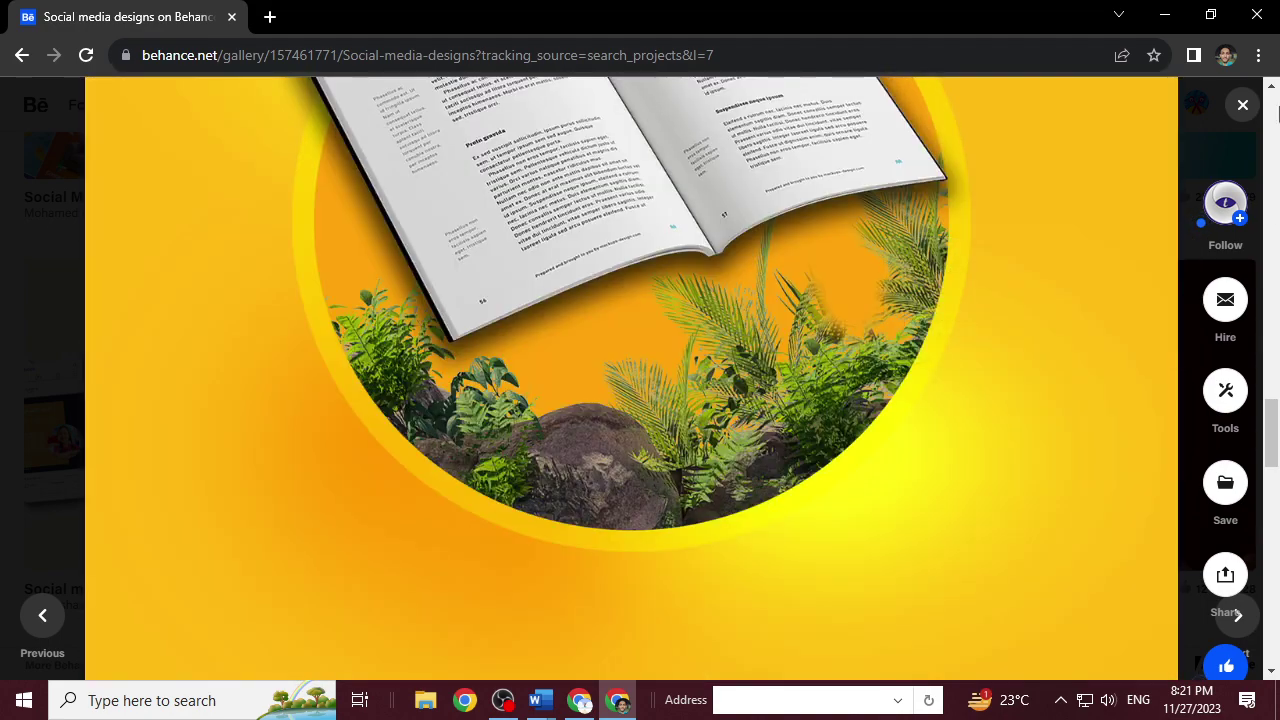
pyautogui.click(1243, 106)
pyautogui.click(151, 404)
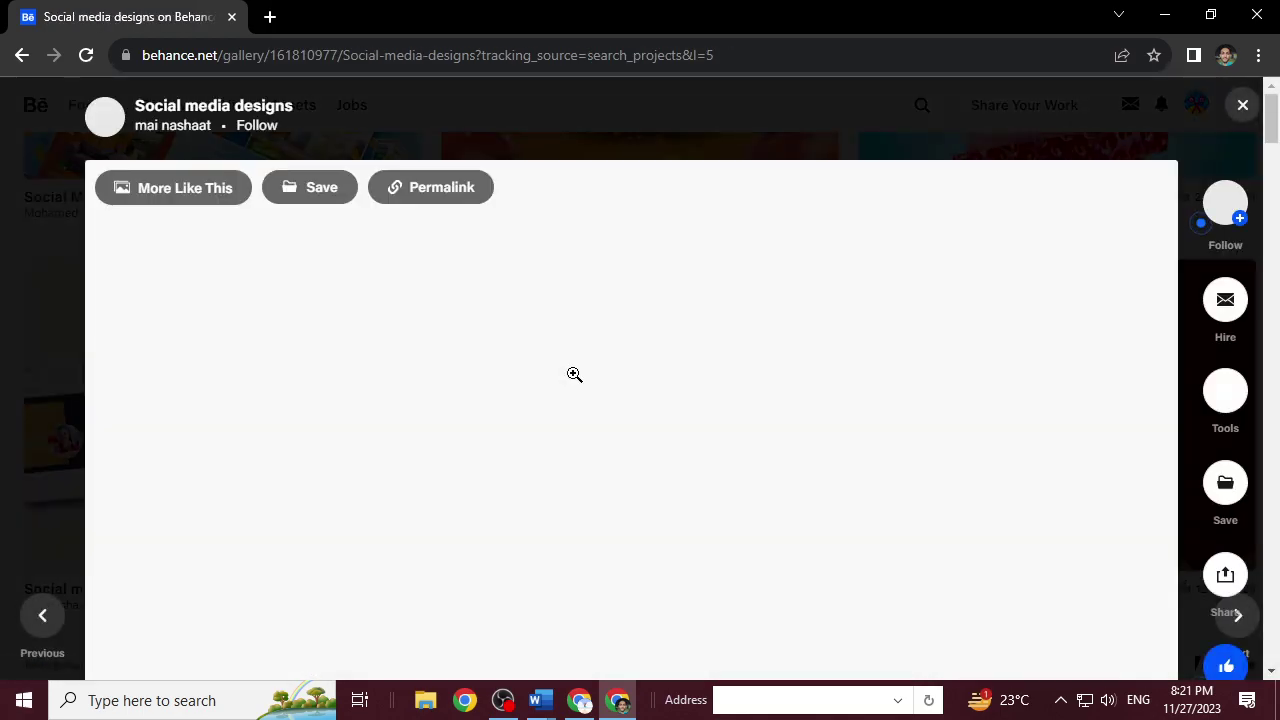
pyautogui.scroll(-1, 573, 373)
pyautogui.scroll(-10, 573, 373)
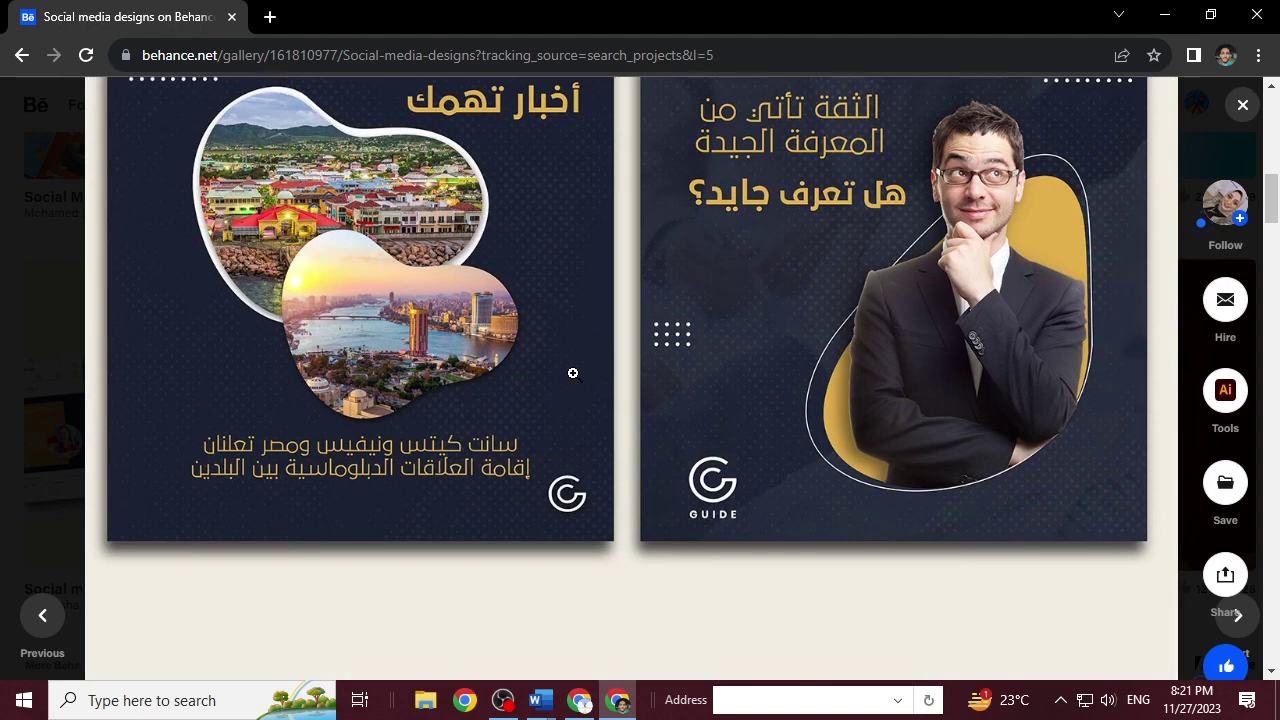
pyautogui.scroll(-12, 573, 373)
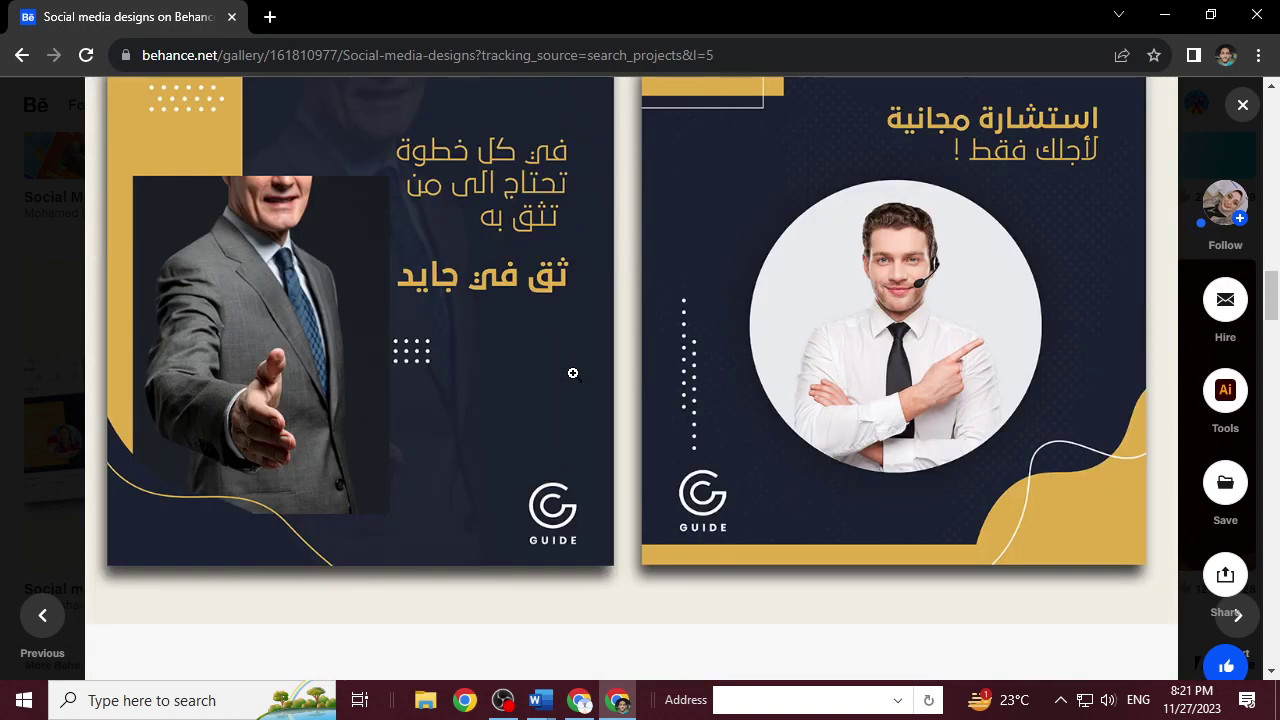
pyautogui.scroll(-10, 573, 373)
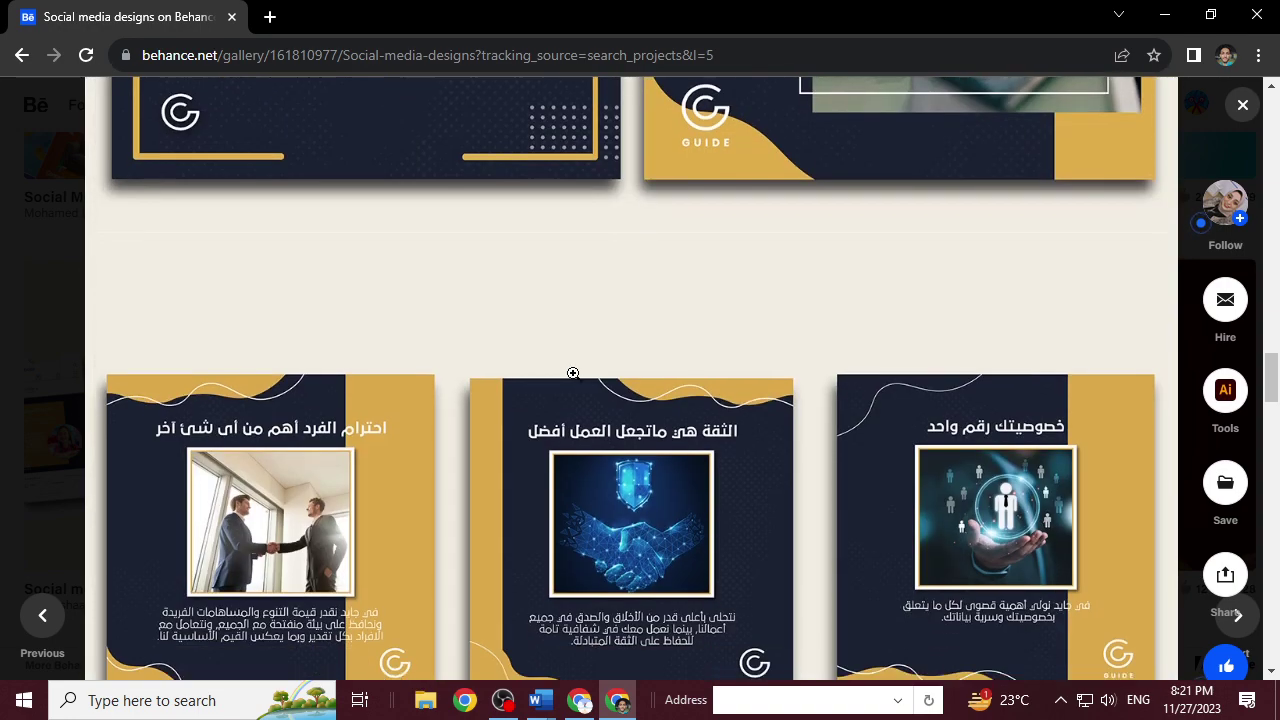
pyautogui.scroll(-12, 573, 373)
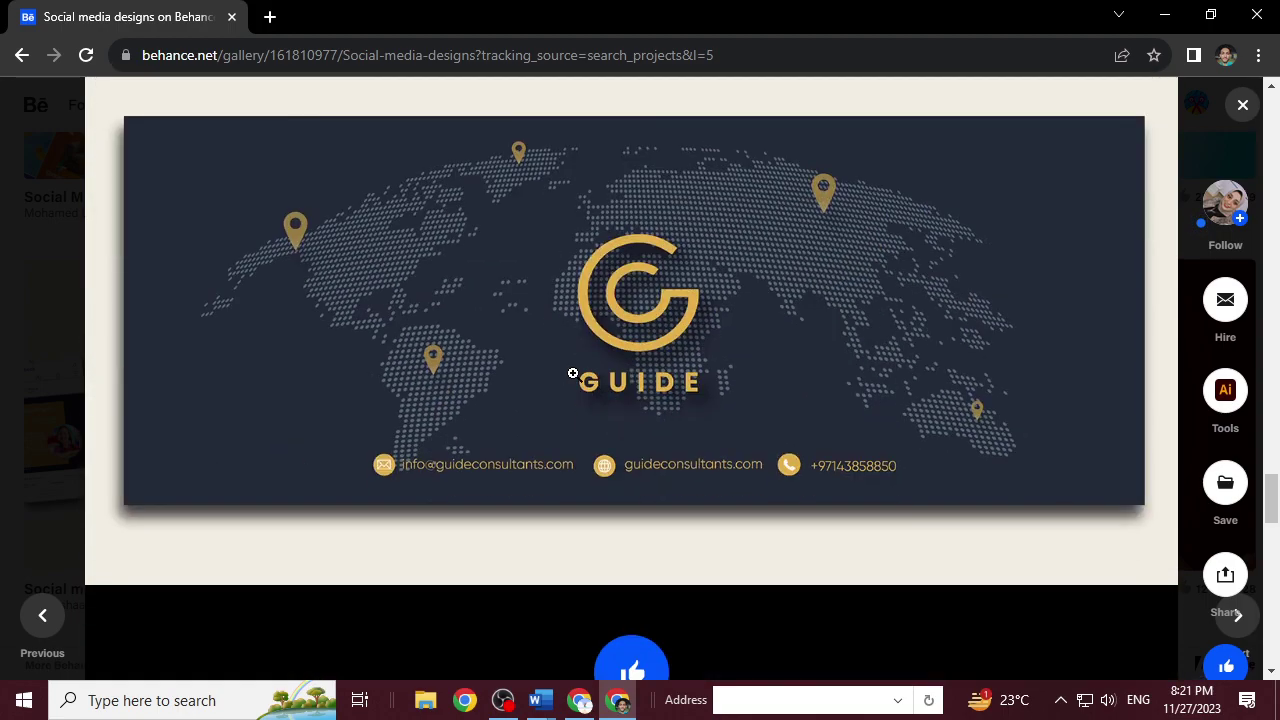
pyautogui.scroll(10, 573, 373)
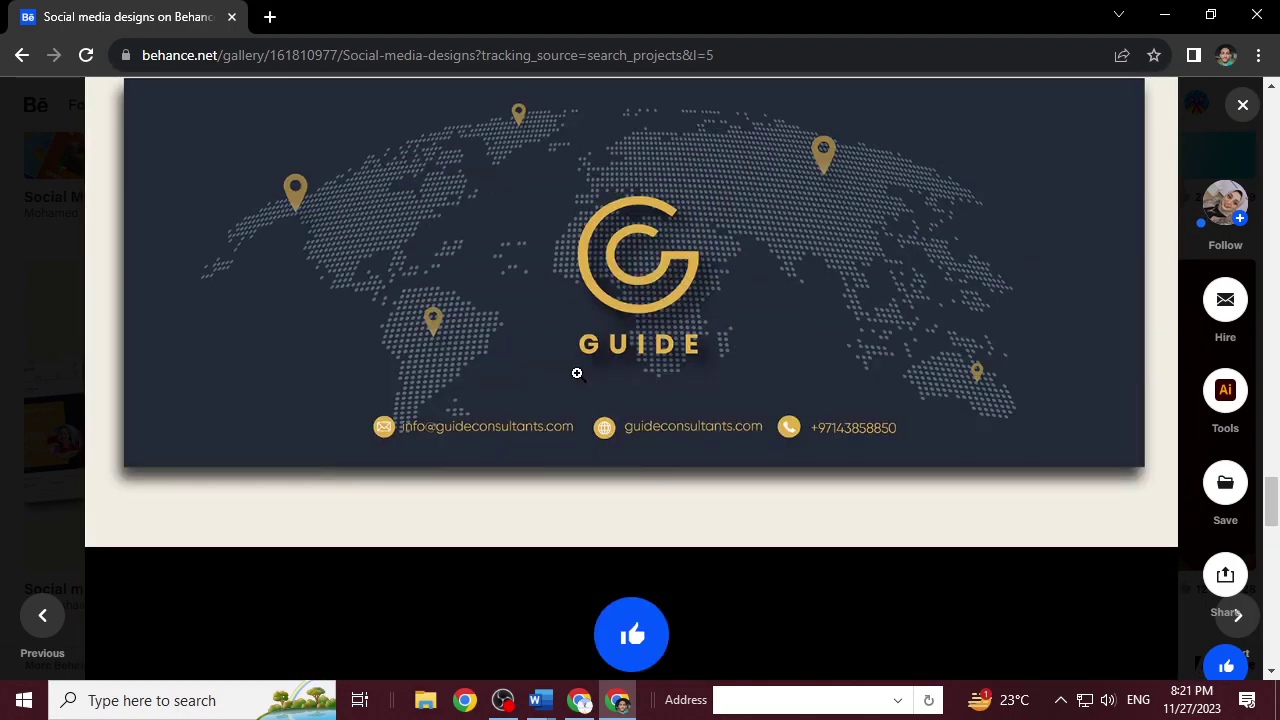
pyautogui.scroll(5, 581, 369)
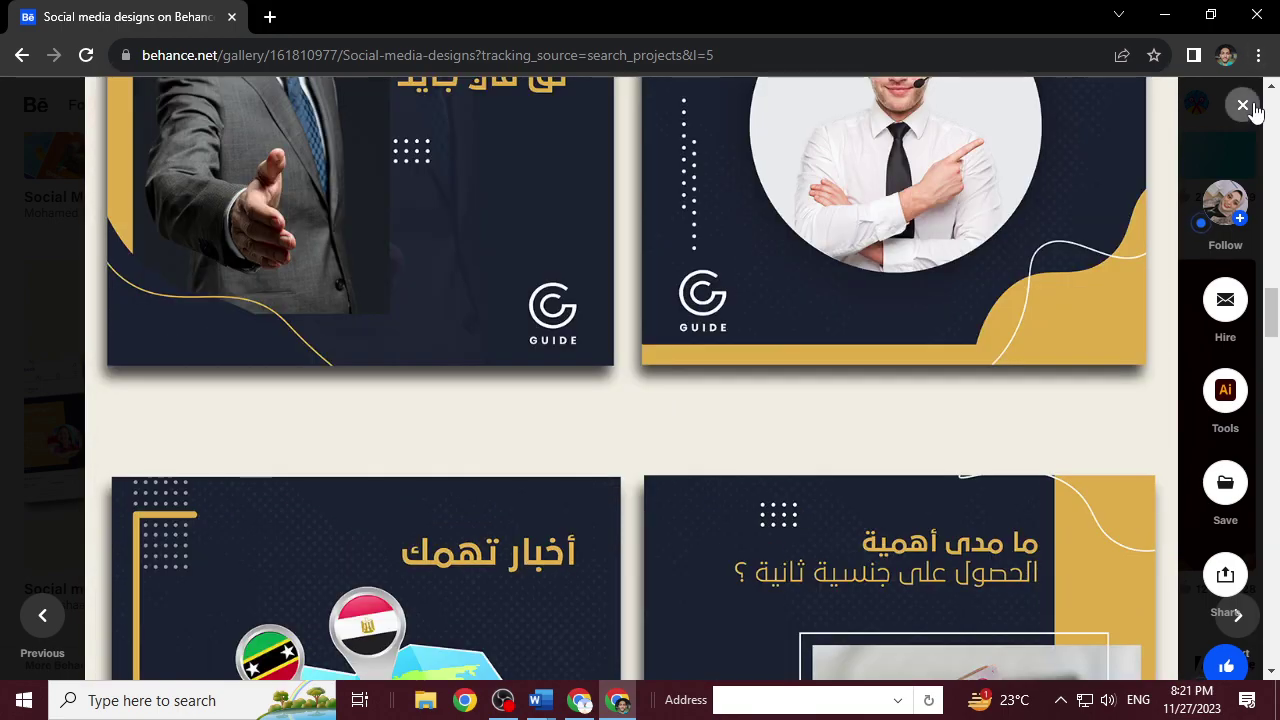
pyautogui.click(1243, 105)
# Scroll down the search results and open the 'Social Media Ads Designs' project.
pyautogui.scroll(-4, 428, 382)
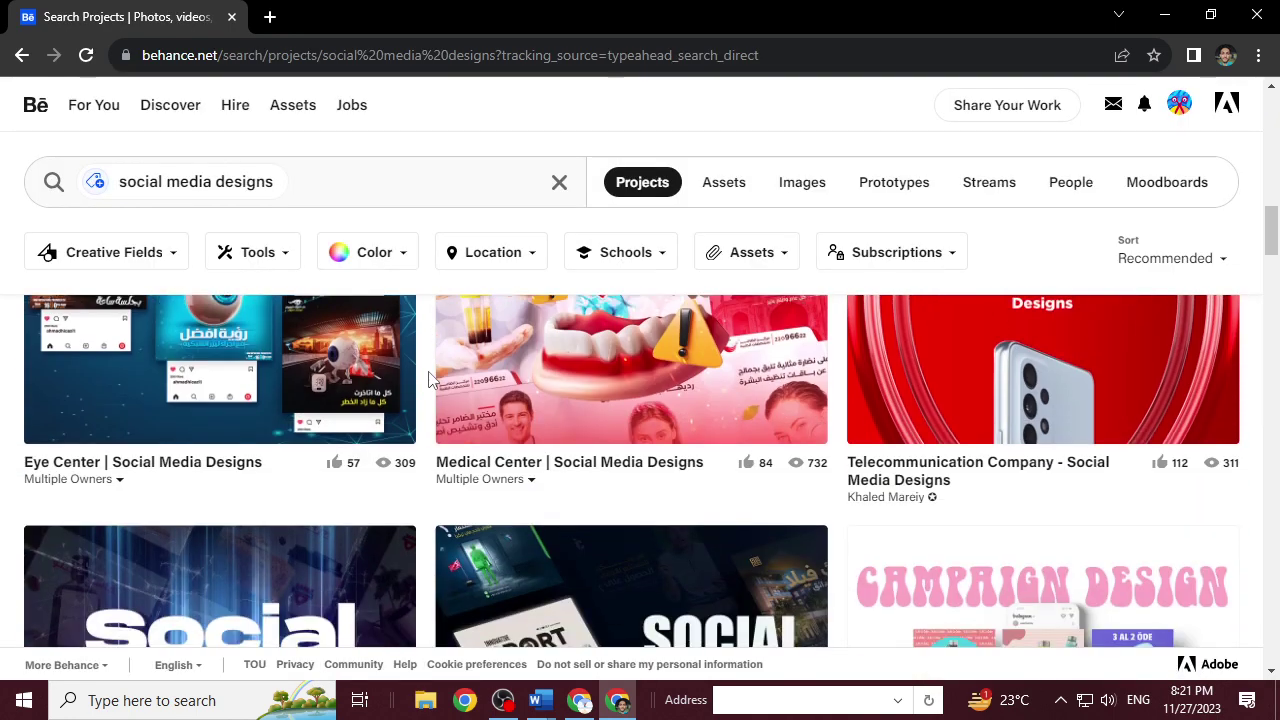
pyautogui.scroll(-3, 428, 380)
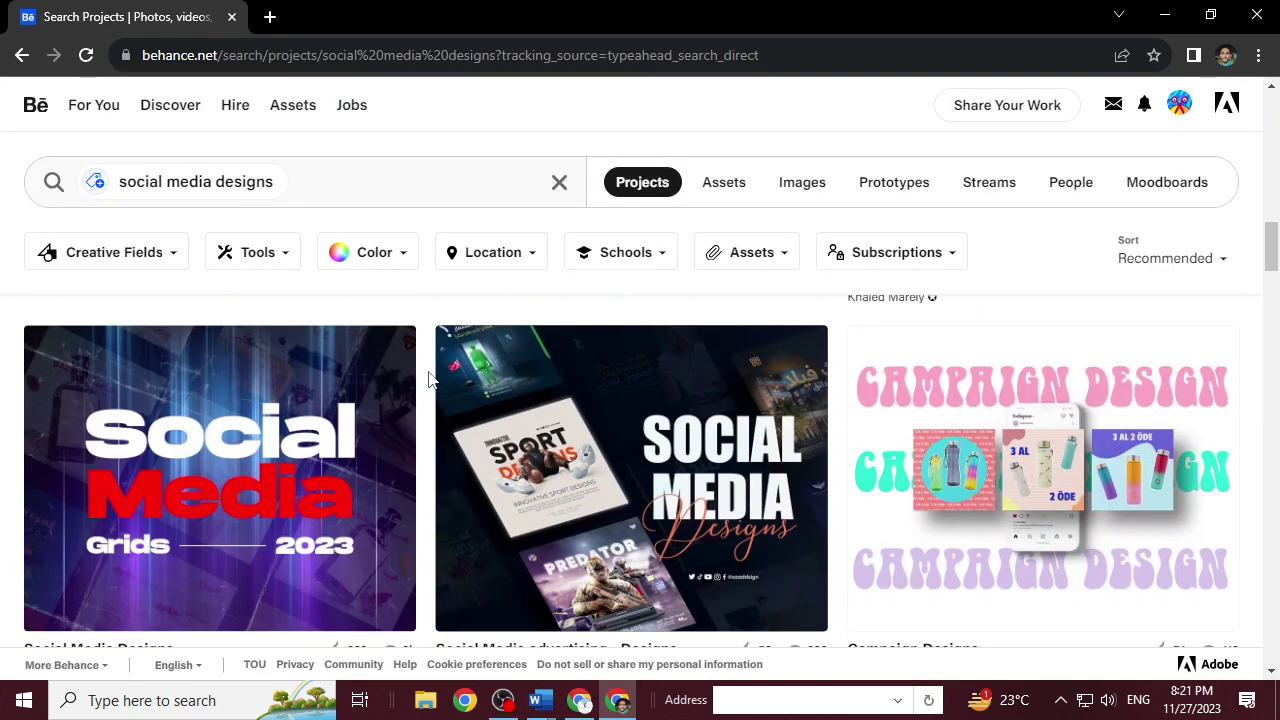
pyautogui.scroll(-4, 428, 380)
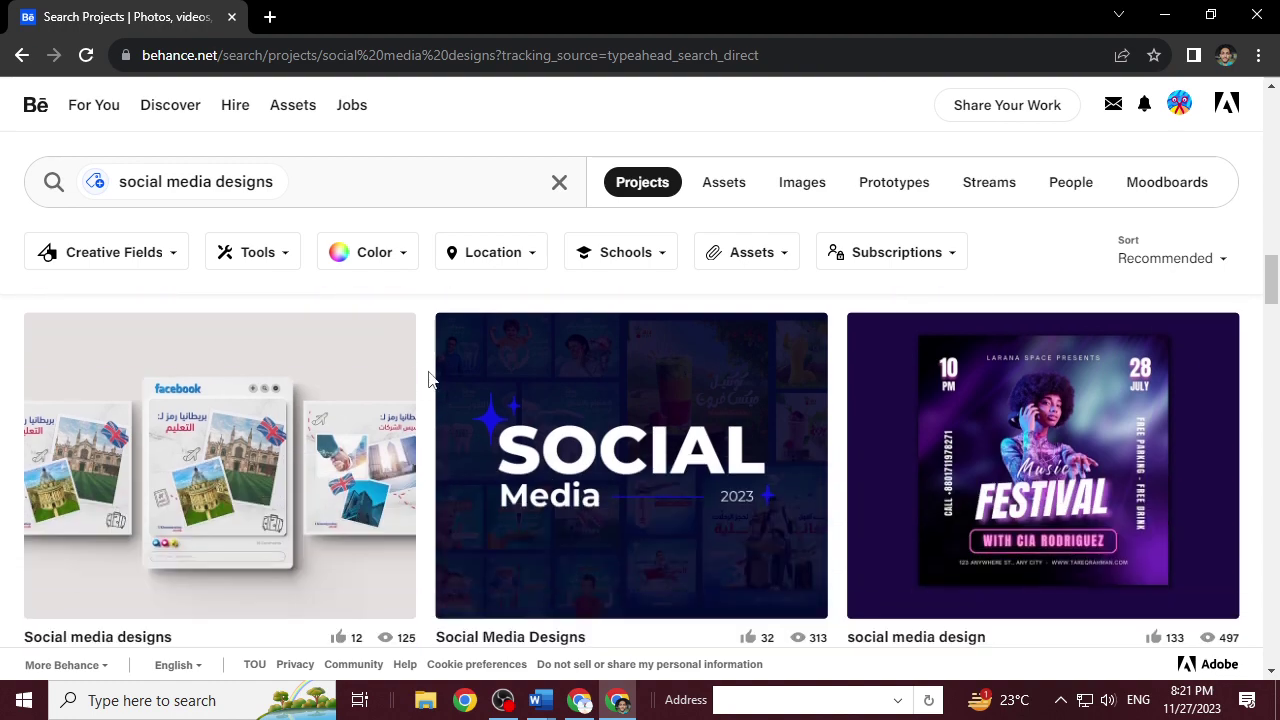
pyautogui.scroll(-5, 428, 380)
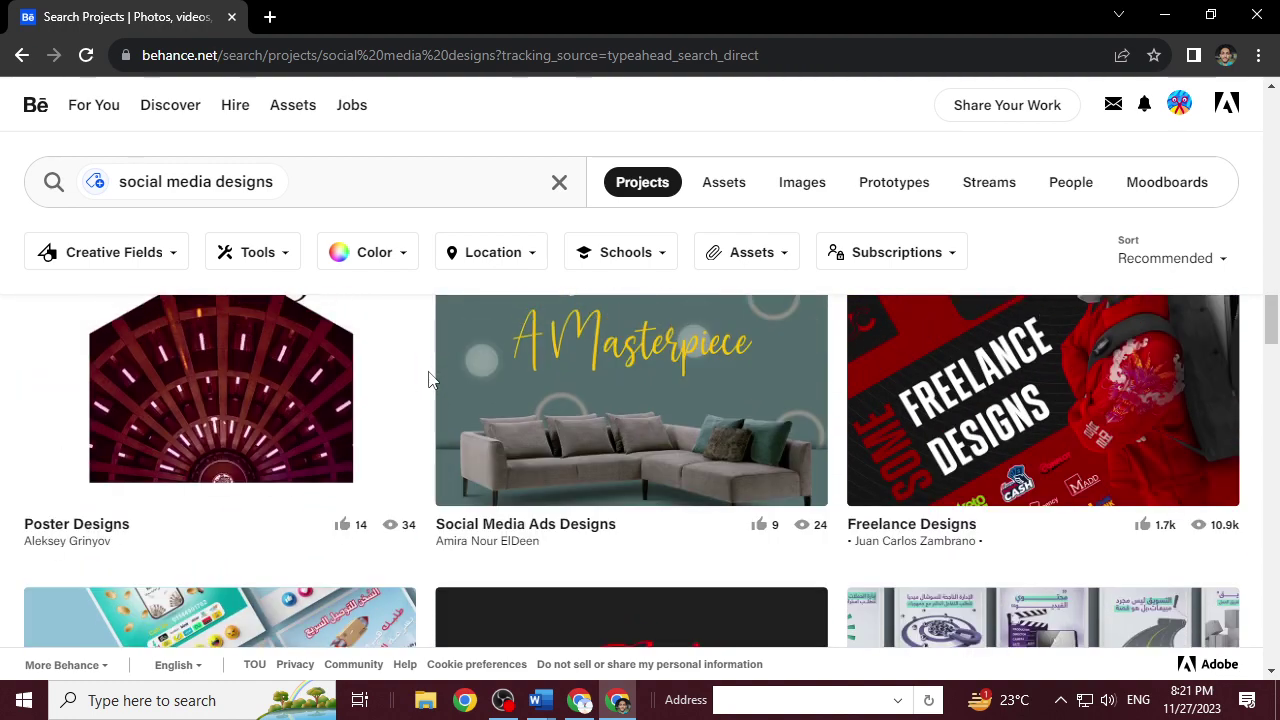
pyautogui.click(630, 345)
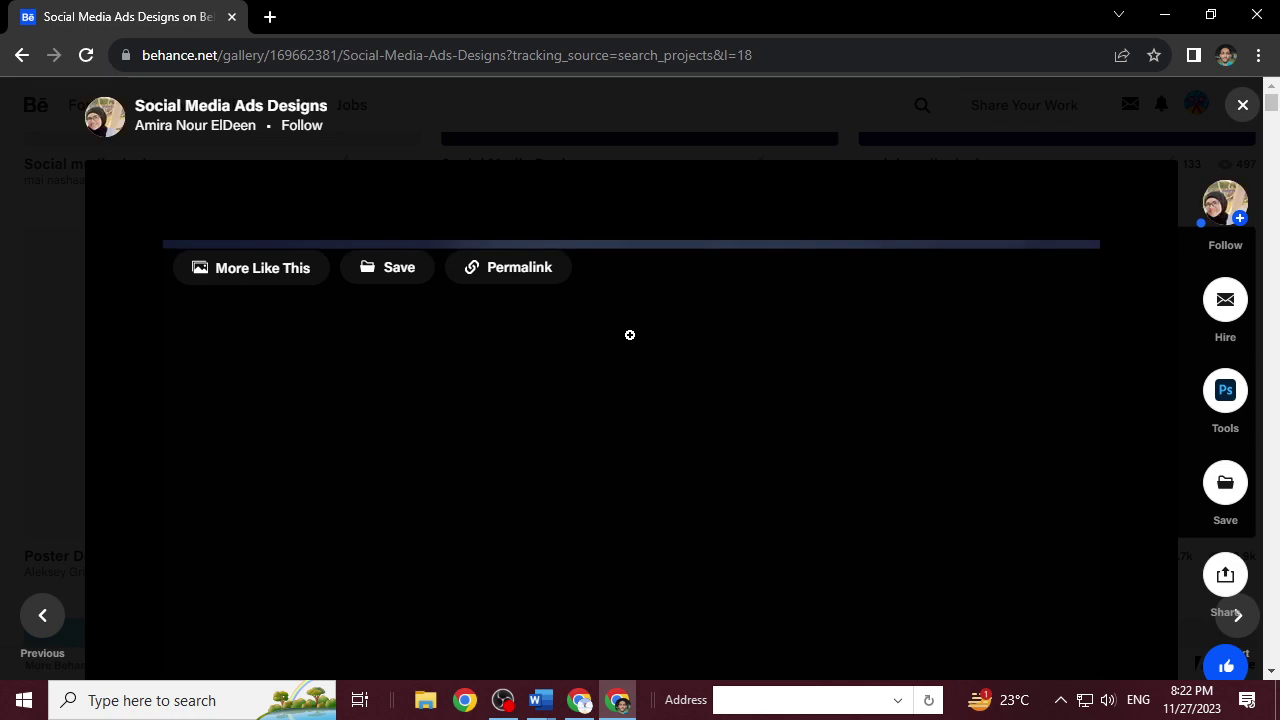
# Look through the Social Media Ads Designs ad images, then close the project overlay.
pyautogui.scroll(-3, 630, 410)
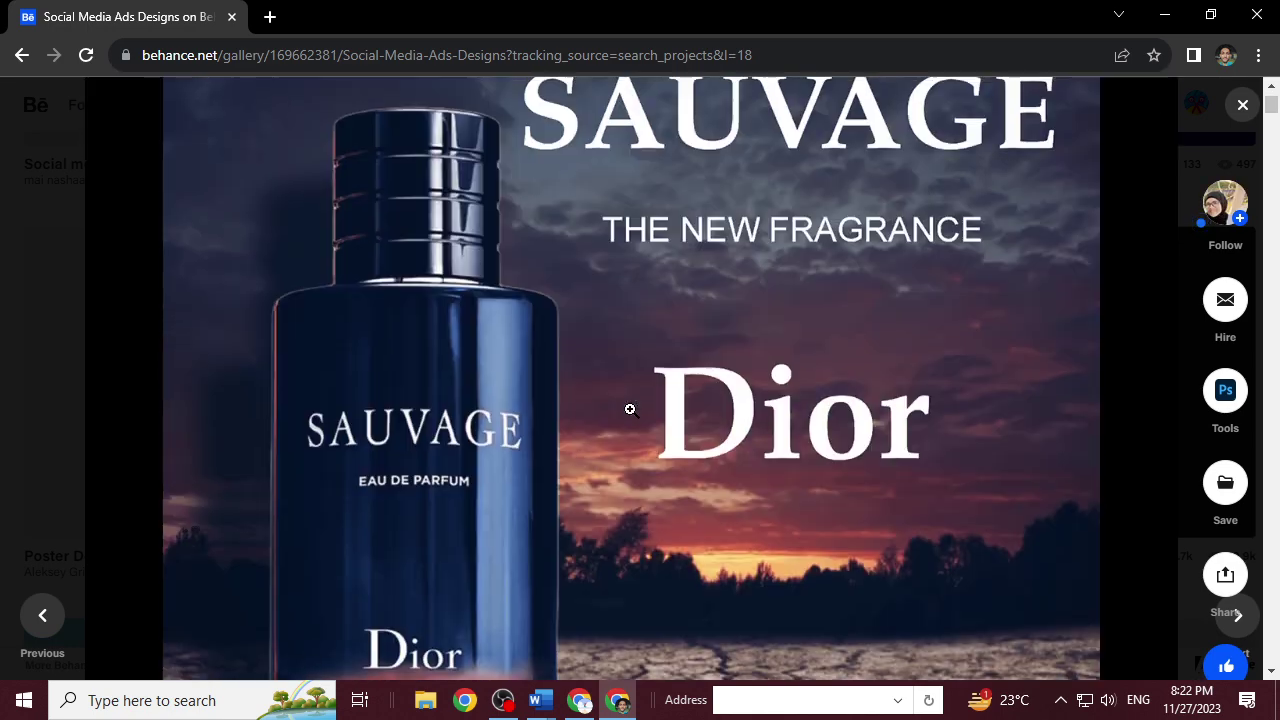
pyautogui.scroll(-3, 630, 410)
pyautogui.scroll(3, 630, 410)
pyautogui.scroll(-10, 630, 410)
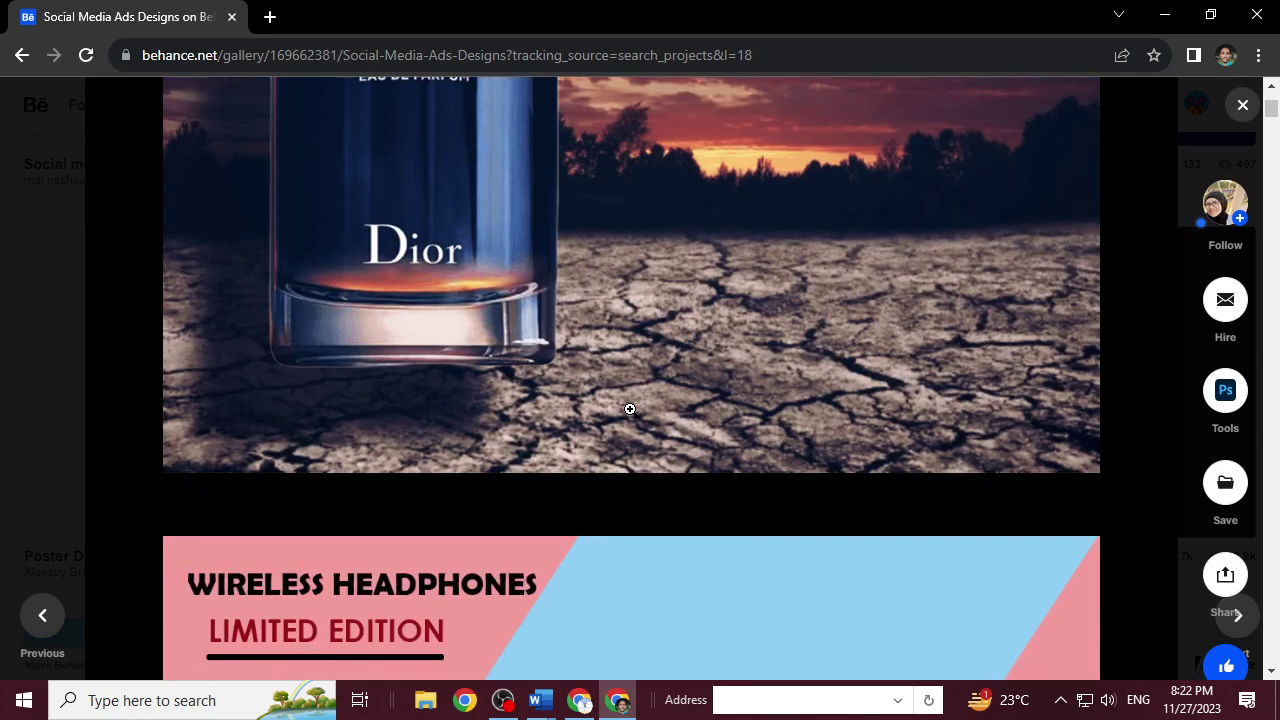
pyautogui.scroll(-10, 630, 410)
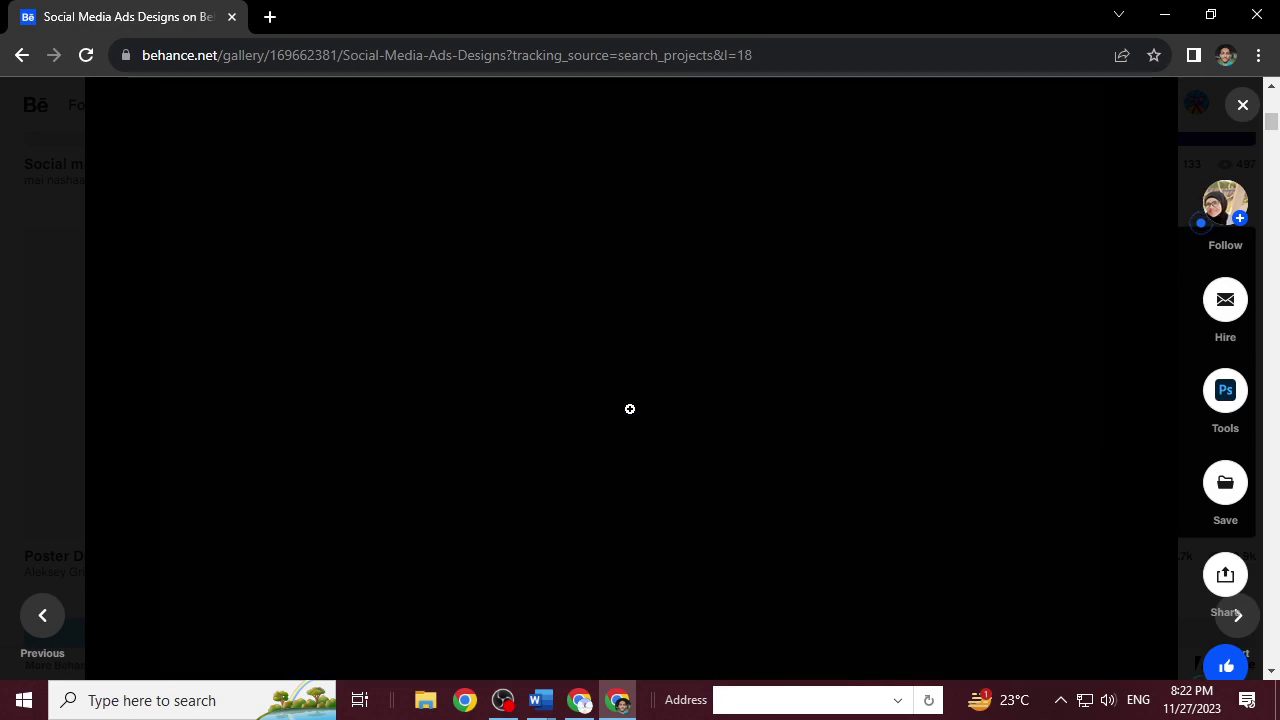
pyautogui.scroll(1, 631, 410)
pyautogui.scroll(-10, 631, 410)
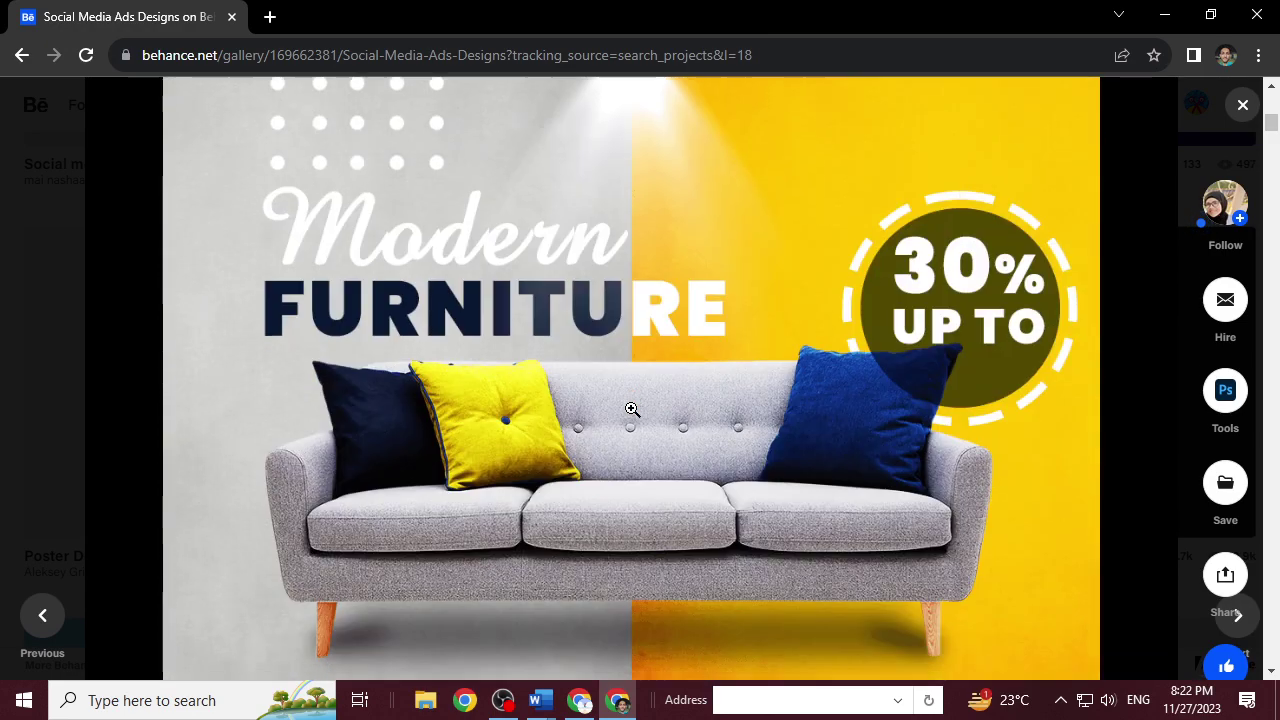
pyautogui.scroll(-4, 631, 408)
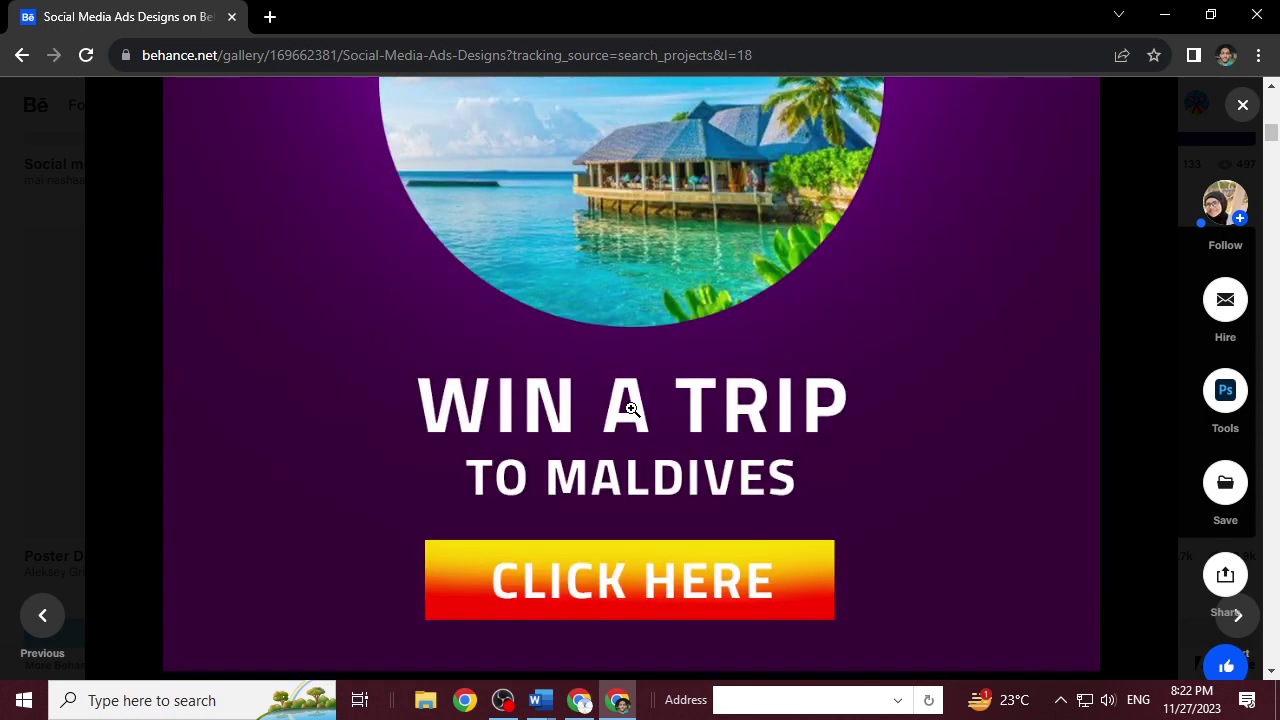
pyautogui.scroll(-3, 632, 415)
pyautogui.scroll(-4, 631, 410)
pyautogui.scroll(-2, 631, 406)
pyautogui.scroll(-4, 634, 408)
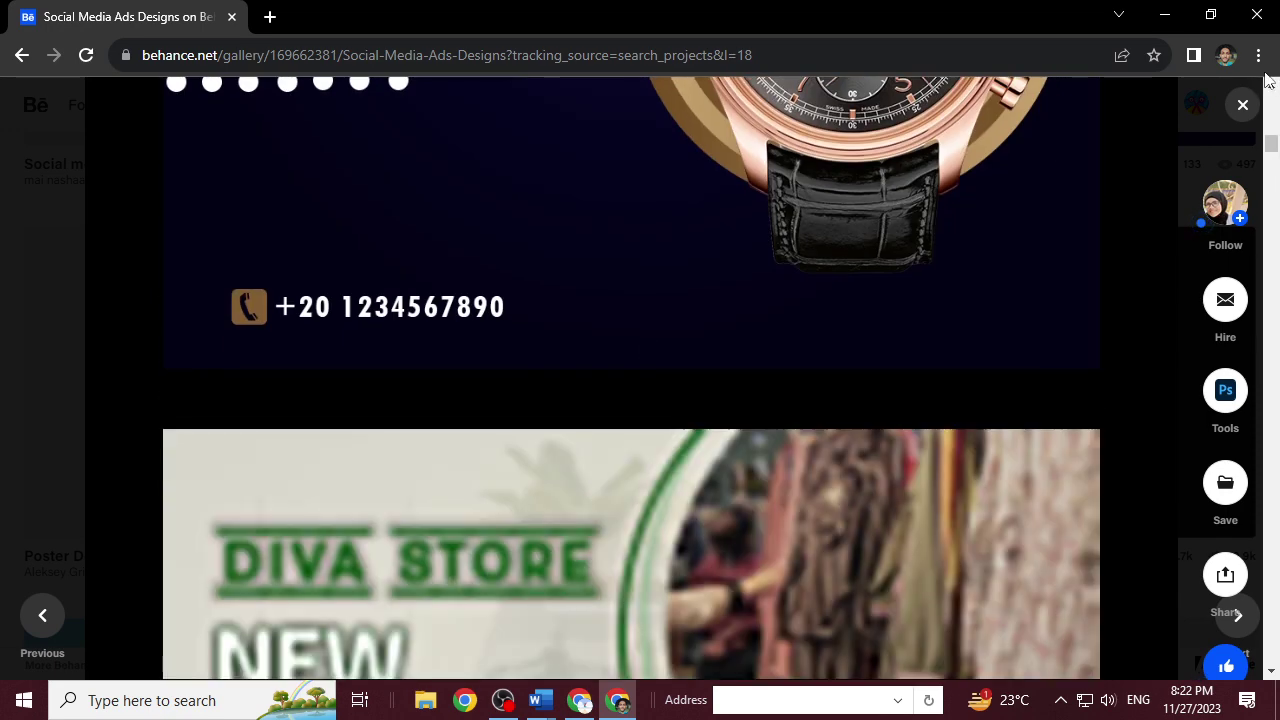
pyautogui.click(1239, 108)
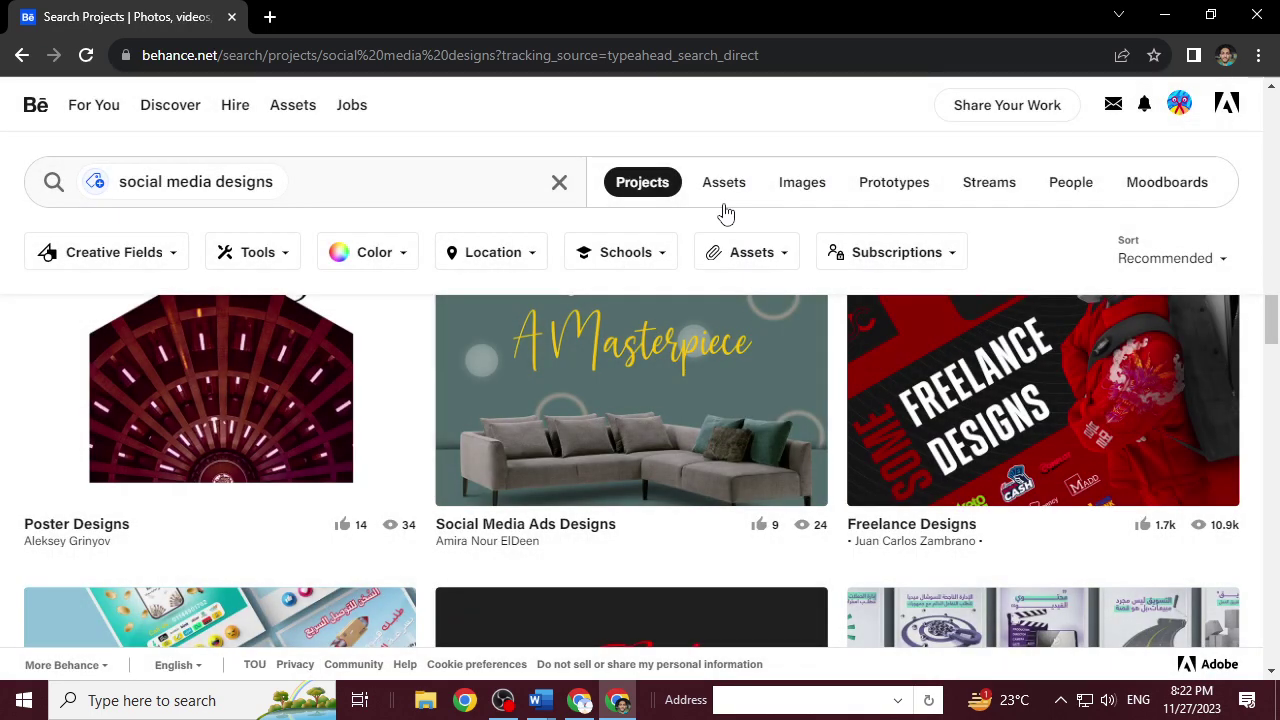
# Change the search to 'social media design branding' and run it.
pyautogui.click(258, 186)
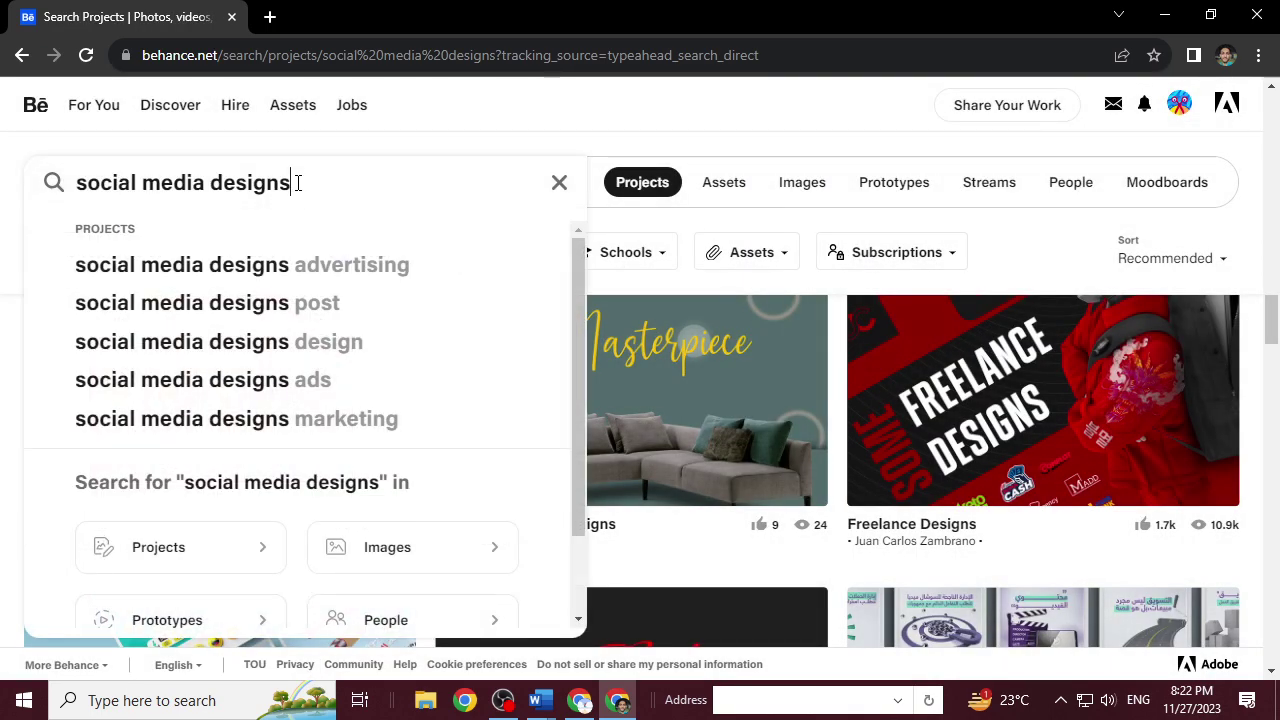
pyautogui.press('BackSpace')
pyautogui.press('BackSpace')
pyautogui.press('BackSpace')
pyautogui.press('BackSpace')
pyautogui.press('BackSpace')
pyautogui.press('BackSpace')
pyautogui.press('BackSpace')
pyautogui.write('design b')
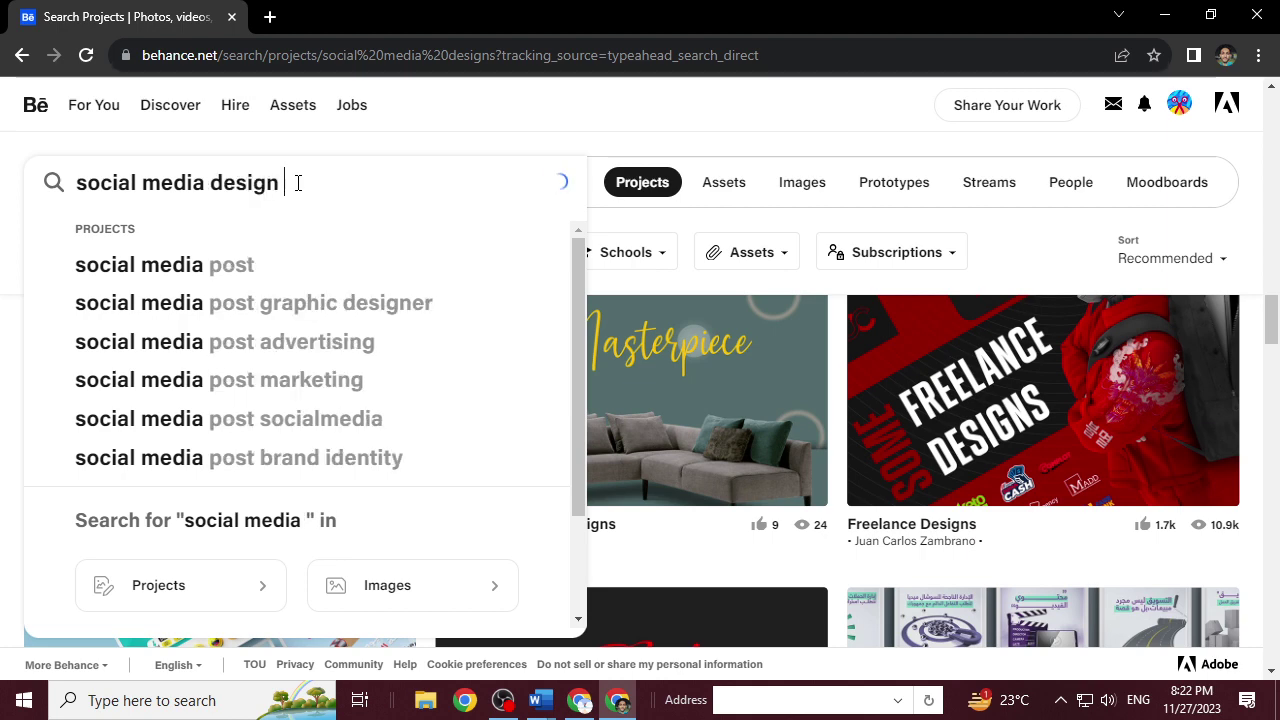
pyautogui.write('randing')
pyautogui.press('Return')
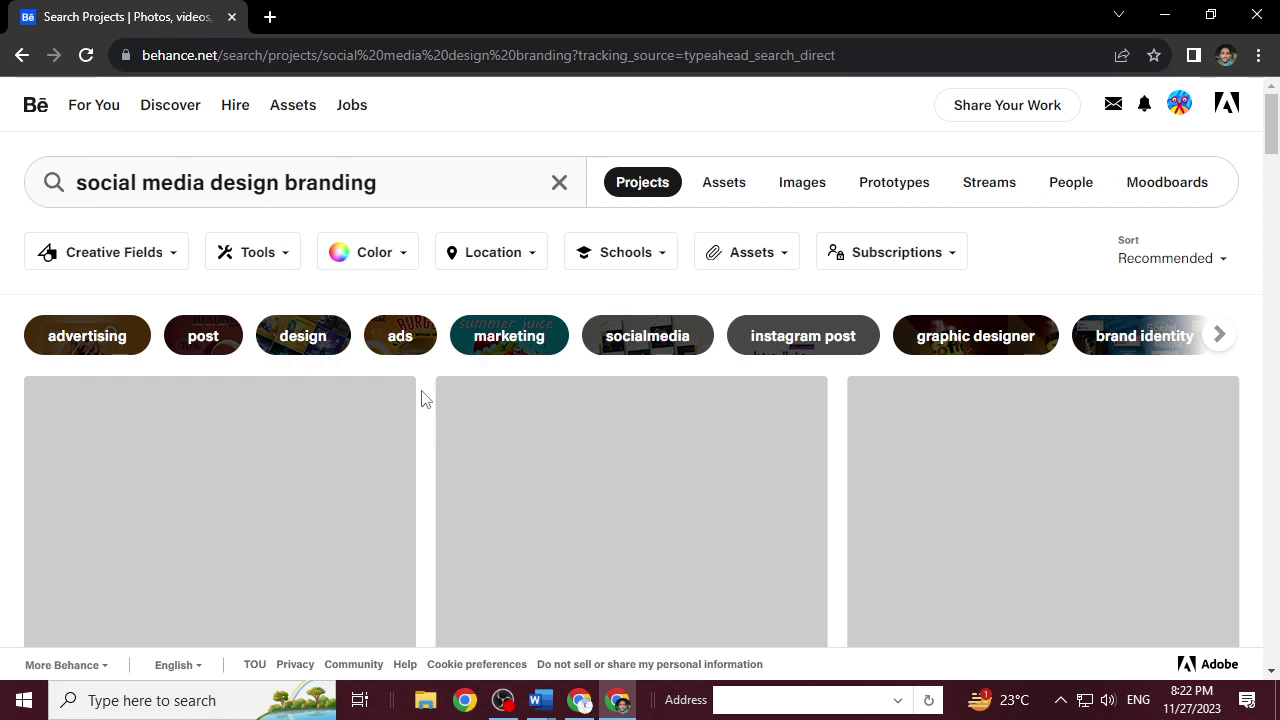
# Browse the branding results and open the 'Social Media - Villa's Coffee Shop' project.
pyautogui.scroll(-4, 421, 398)
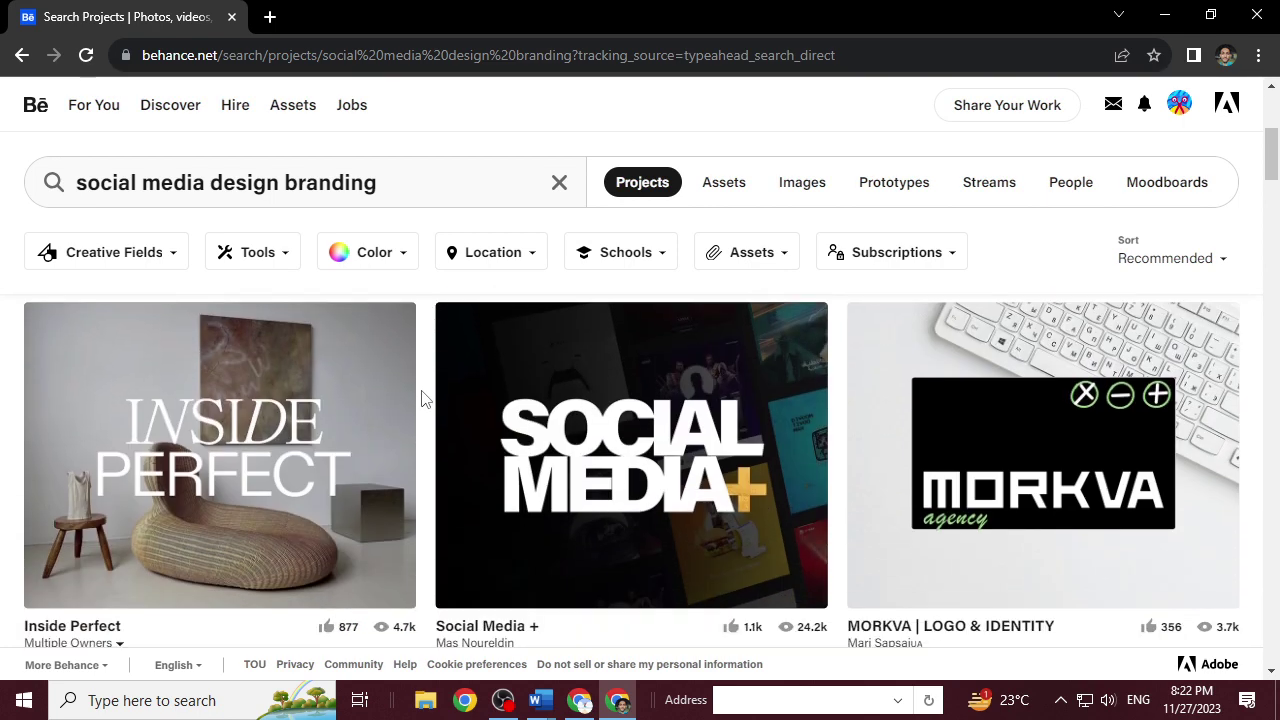
pyautogui.scroll(-7, 421, 398)
pyautogui.scroll(-7, 421, 398)
pyautogui.scroll(-3, 421, 398)
pyautogui.scroll(-3, 421, 398)
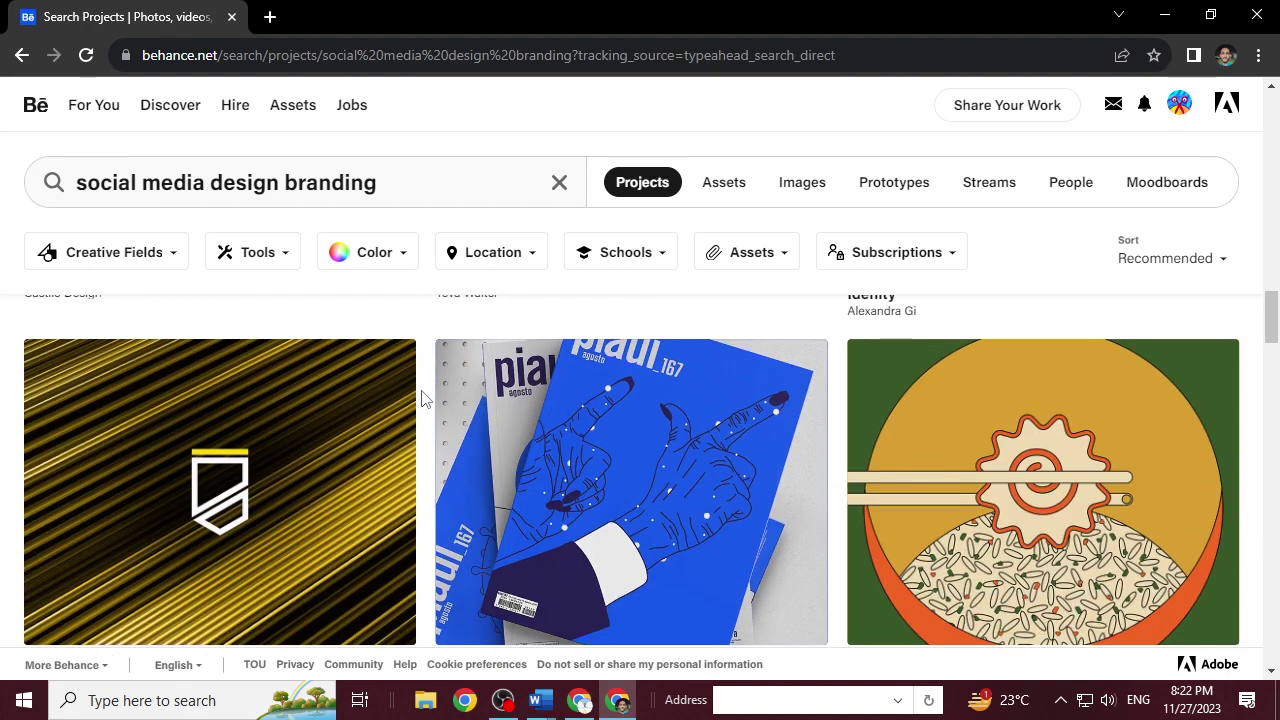
pyautogui.scroll(-6, 421, 398)
pyautogui.scroll(1, 421, 398)
pyautogui.scroll(5, 421, 398)
pyautogui.scroll(-5, 421, 398)
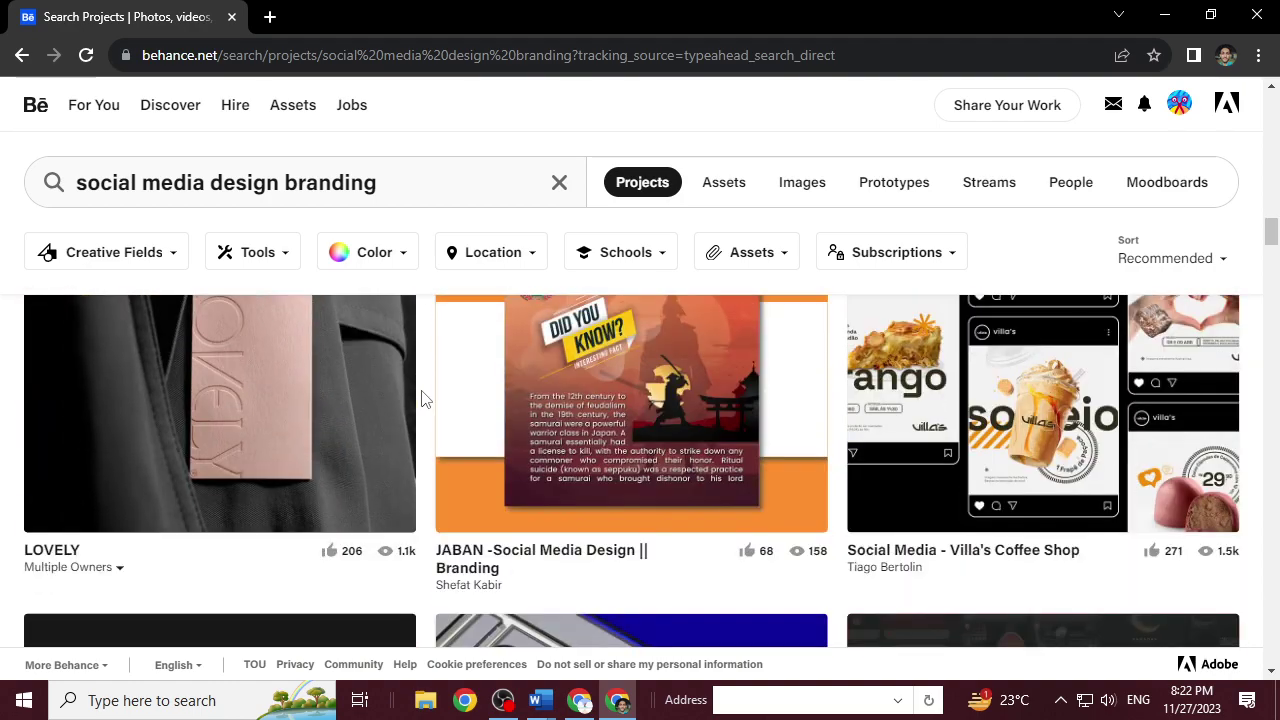
pyautogui.click(1049, 367)
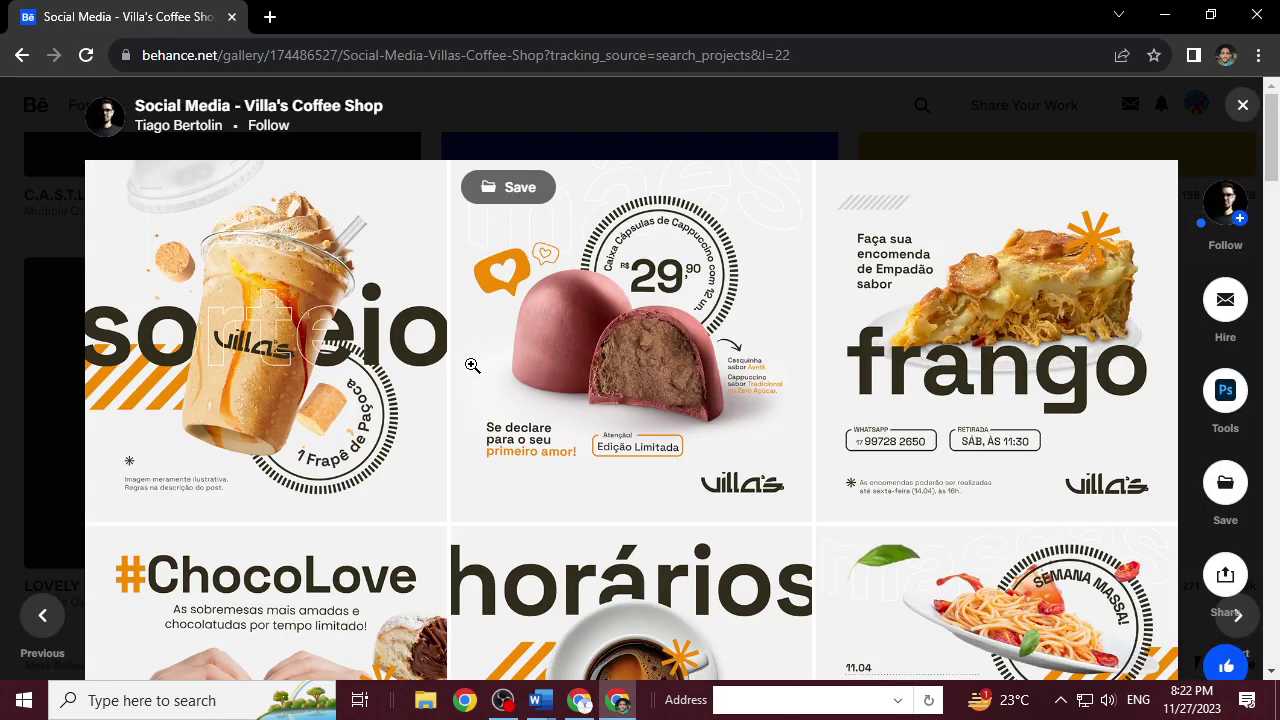
# View the Villa's Coffee Shop post designs, then close the project.
pyautogui.scroll(-4, 472, 366)
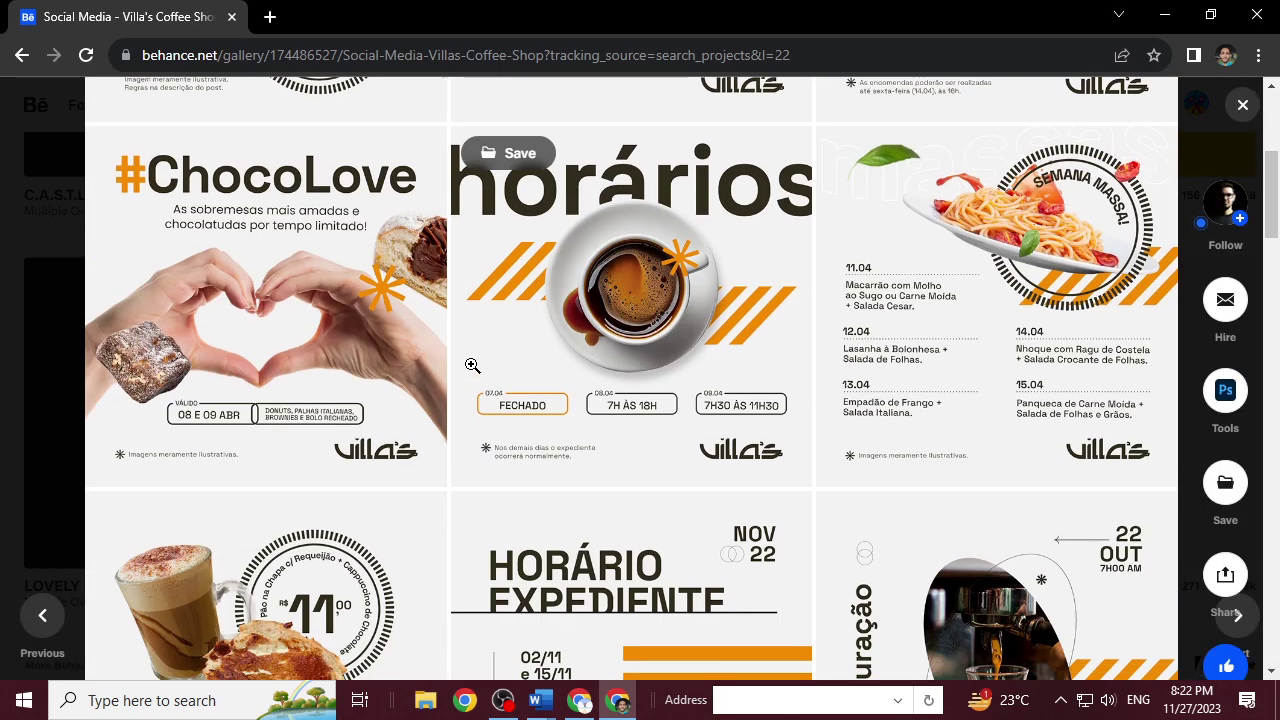
pyautogui.scroll(-4, 474, 380)
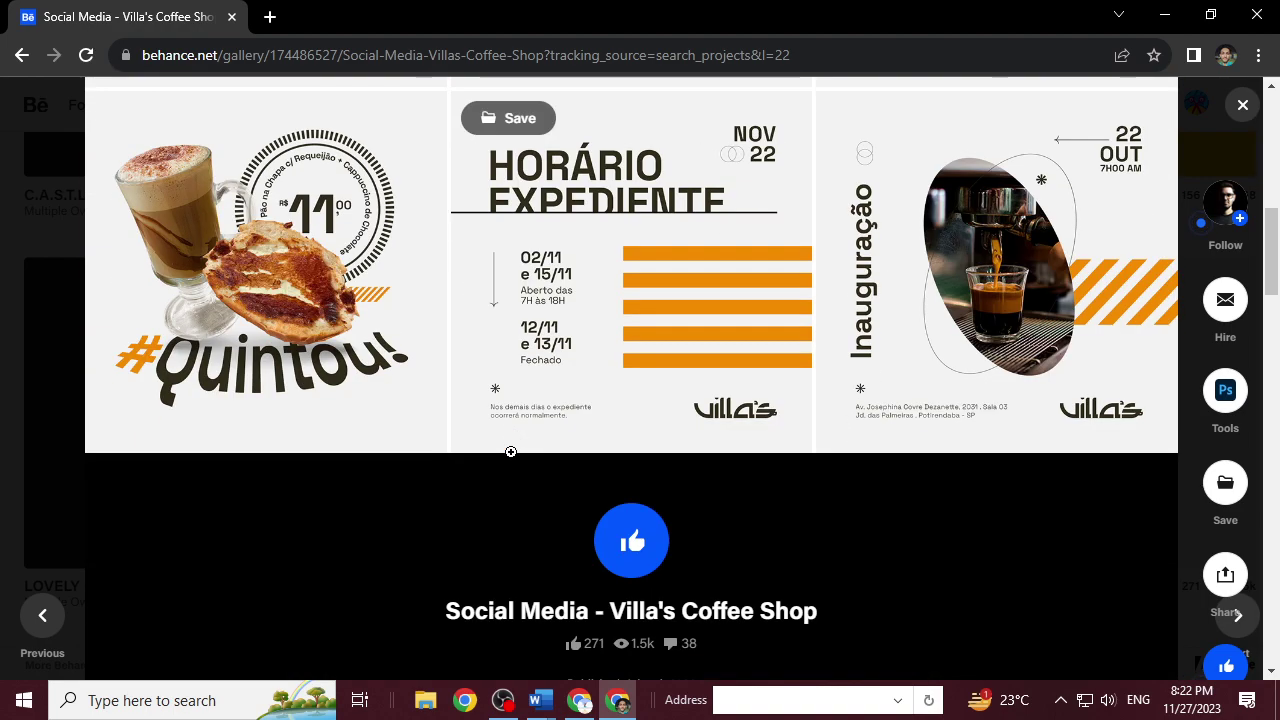
pyautogui.scroll(-7, 510, 452)
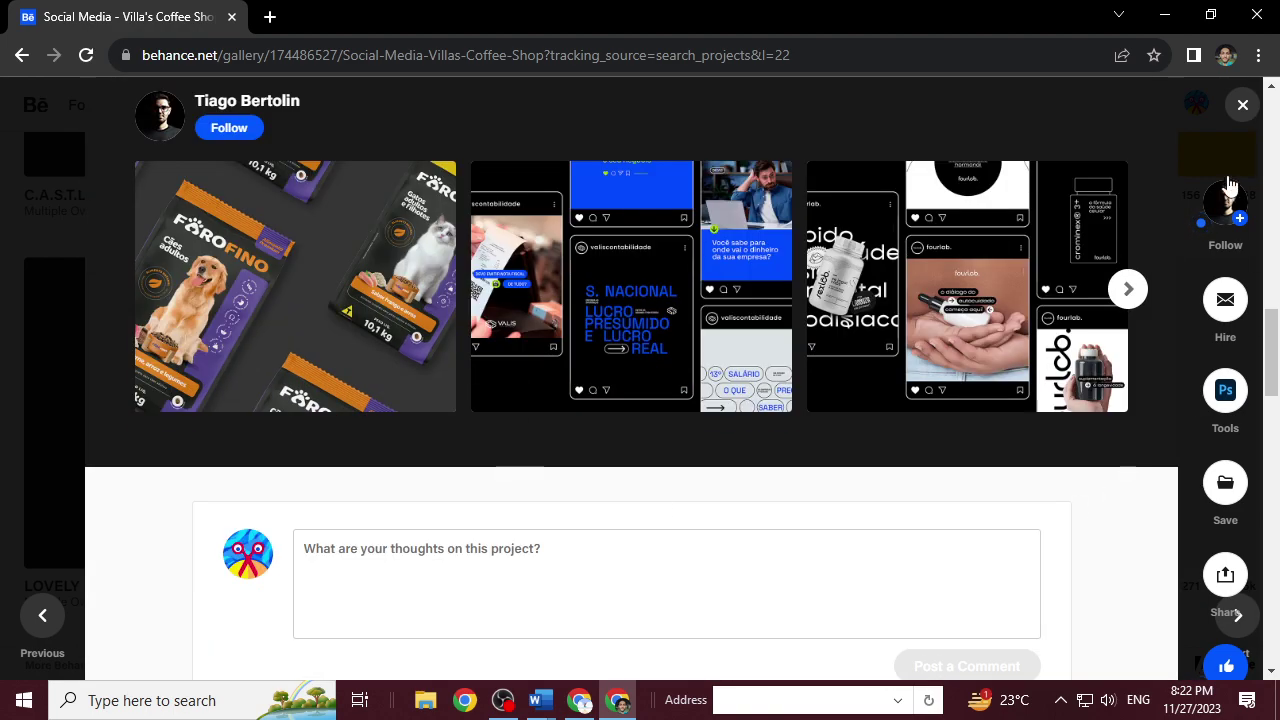
pyautogui.click(1242, 104)
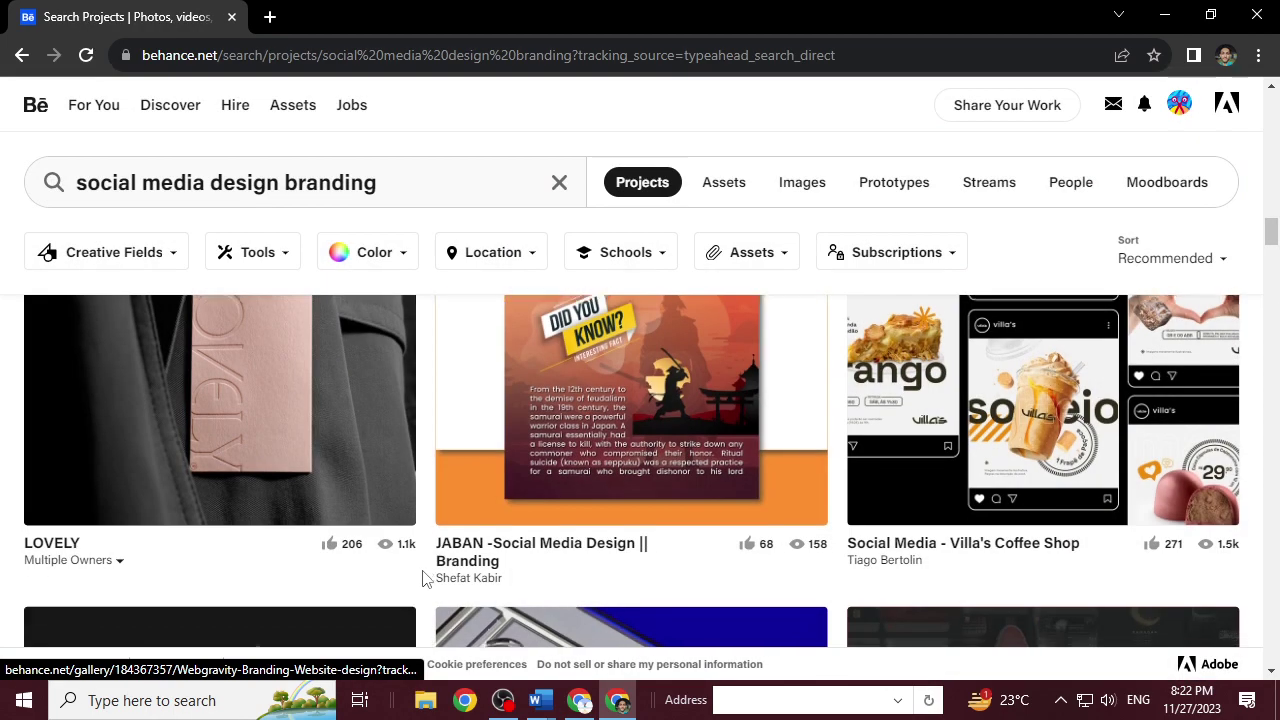
# Scroll further down the results and open the 'BRISANET CIDADES' project.
pyautogui.scroll(-6, 422, 578)
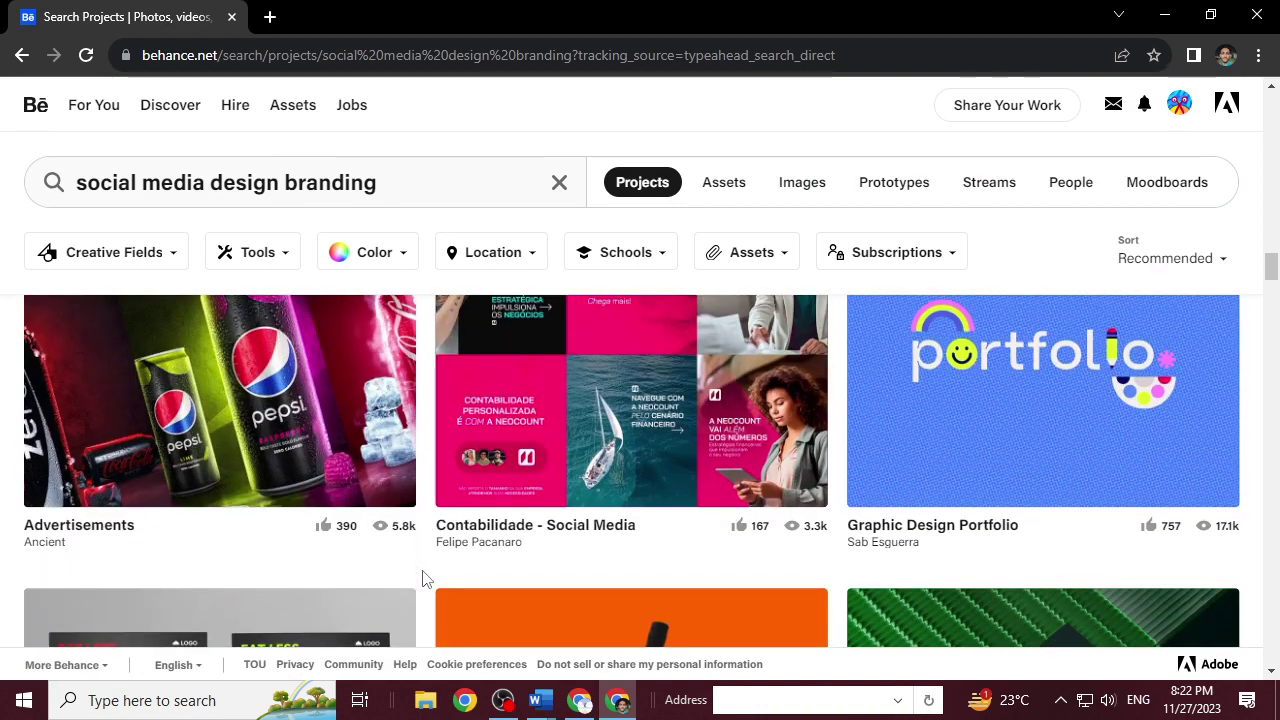
pyautogui.scroll(-4, 422, 578)
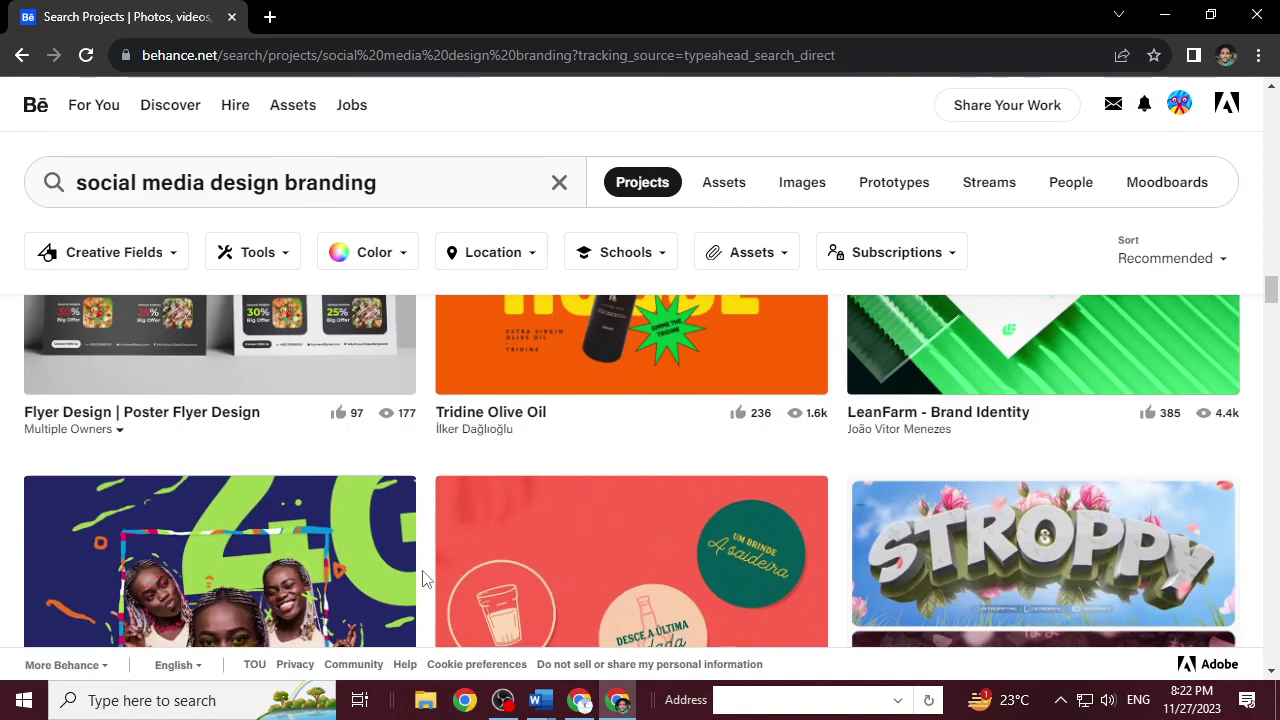
pyautogui.scroll(-5, 422, 578)
pyautogui.scroll(-5, 422, 578)
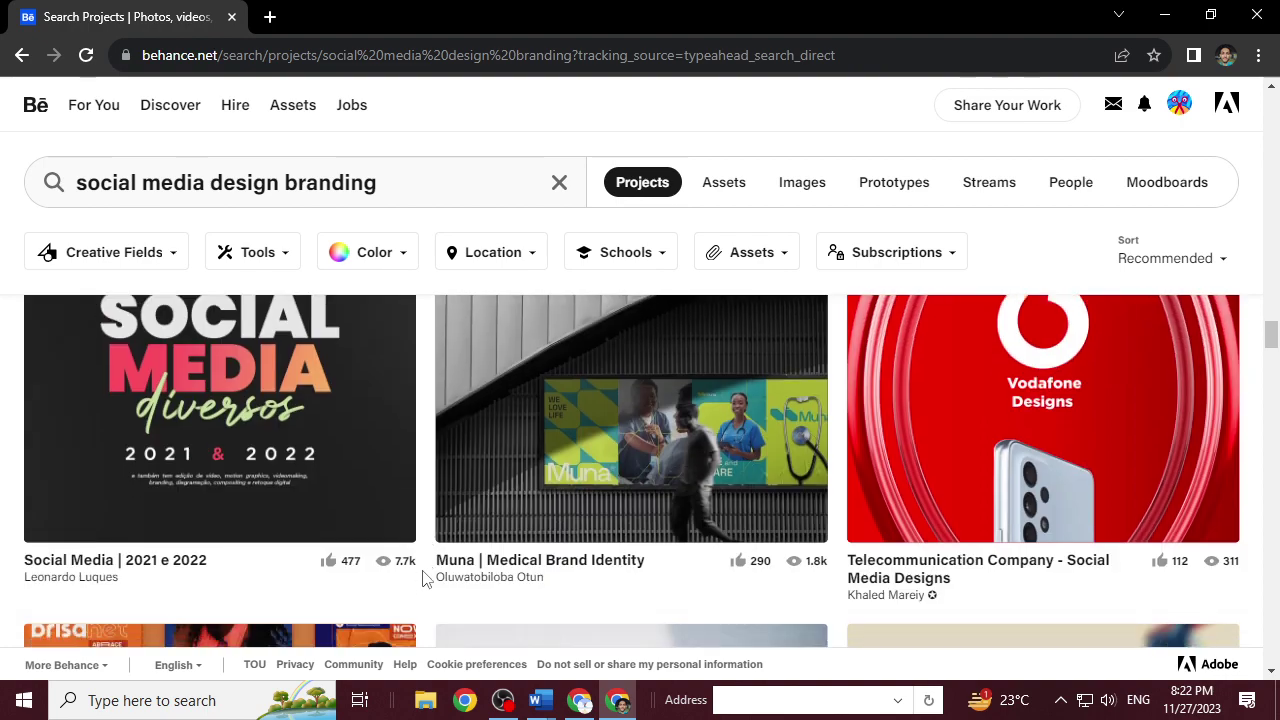
pyautogui.scroll(-2, 422, 578)
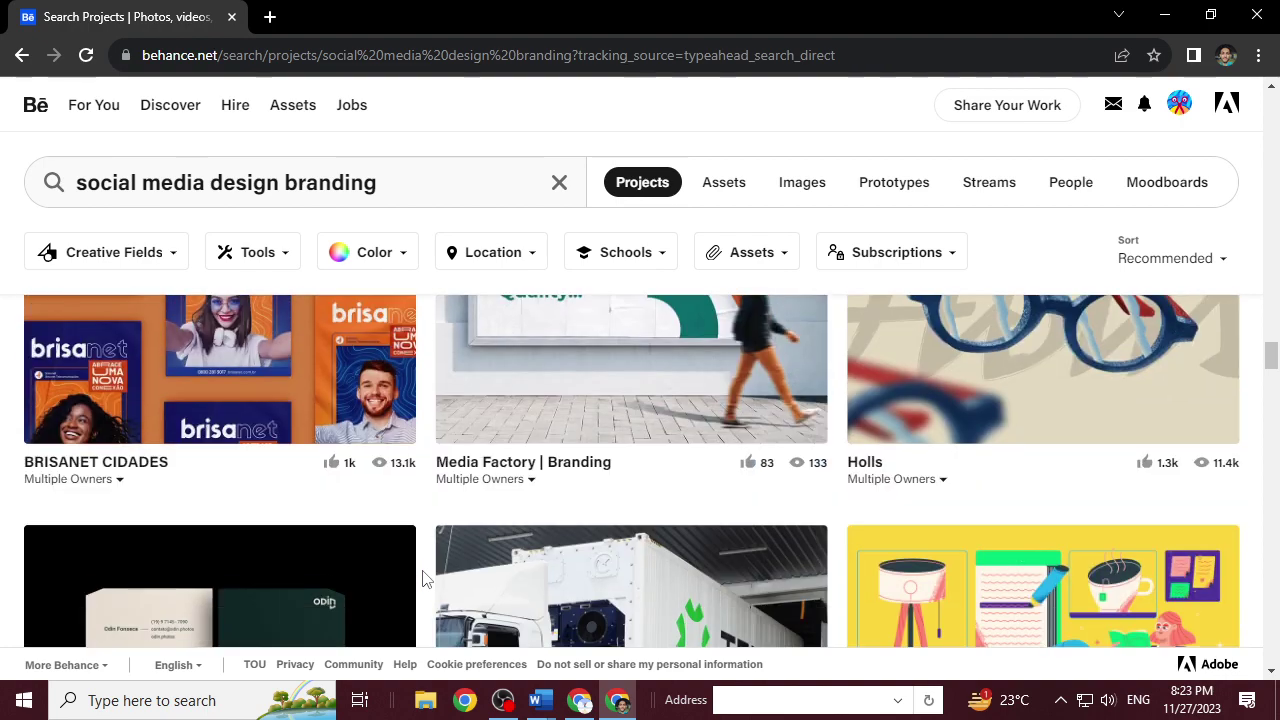
pyautogui.scroll(1, 422, 575)
pyautogui.click(267, 357)
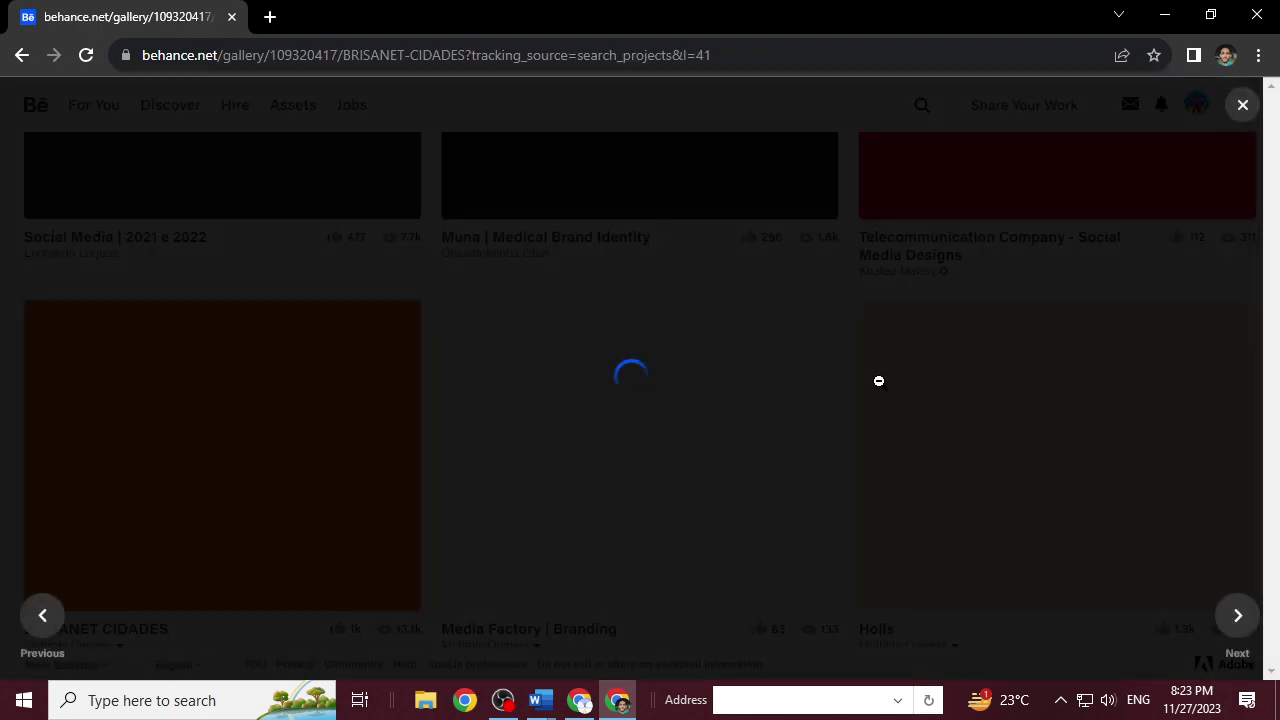
# Look through the BRISANET CIDADES project, then close it.
pyautogui.scroll(-6, 879, 381)
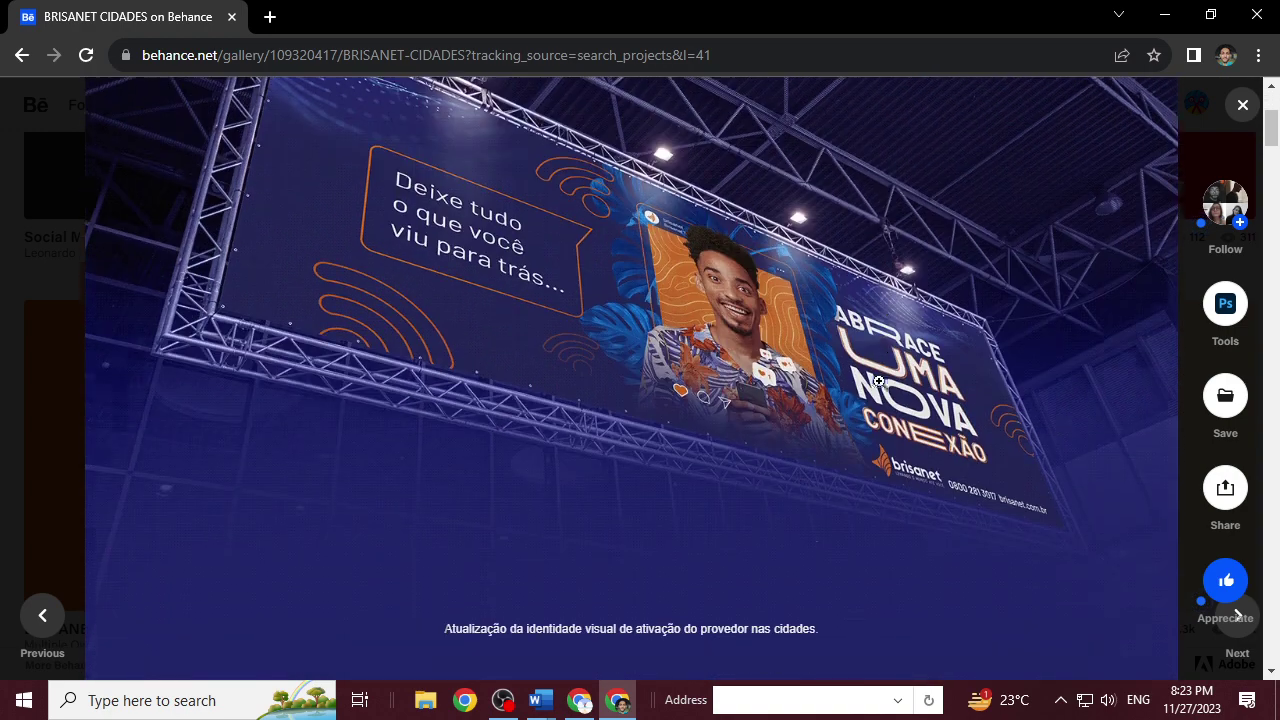
pyautogui.scroll(-10, 879, 381)
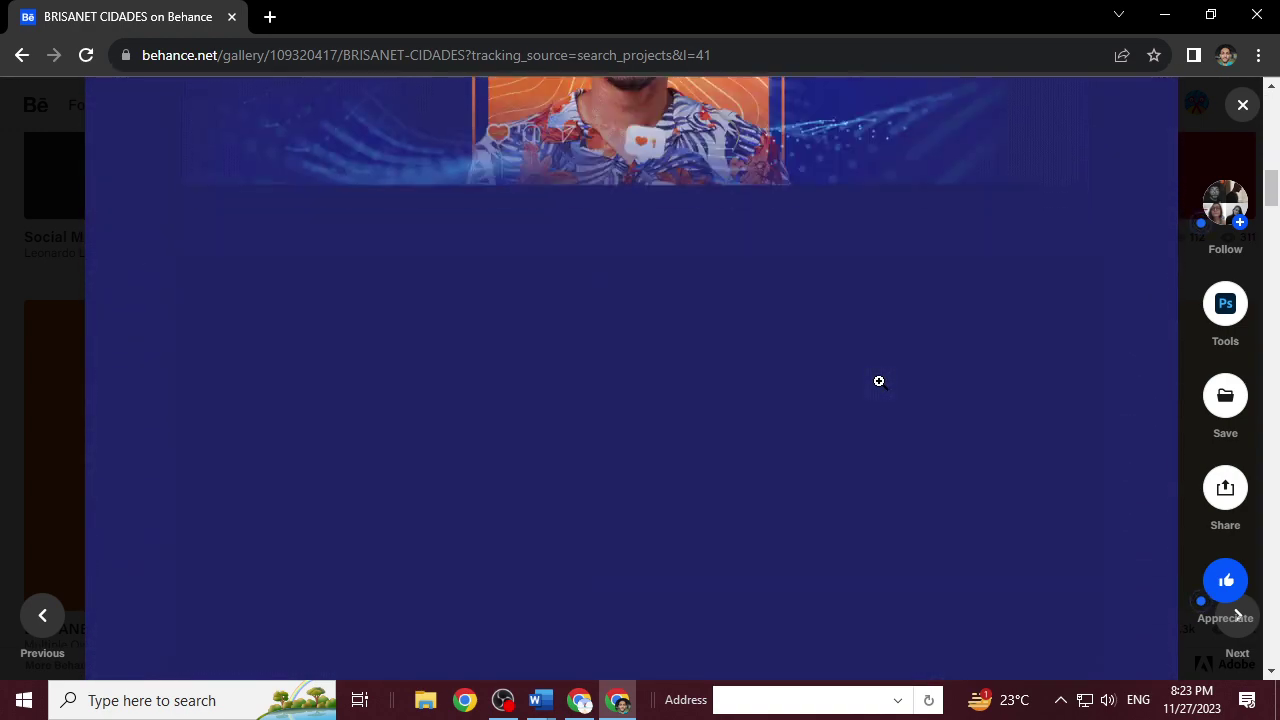
pyautogui.scroll(5, 879, 381)
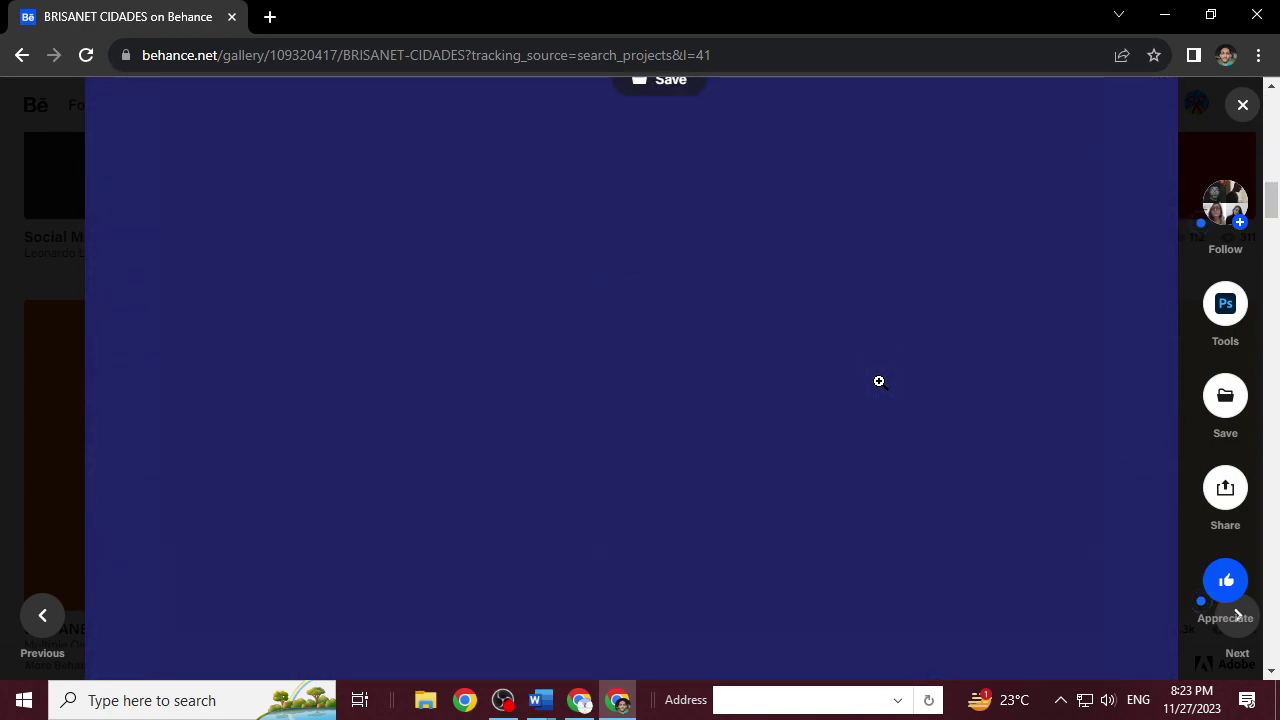
pyautogui.scroll(-6, 879, 381)
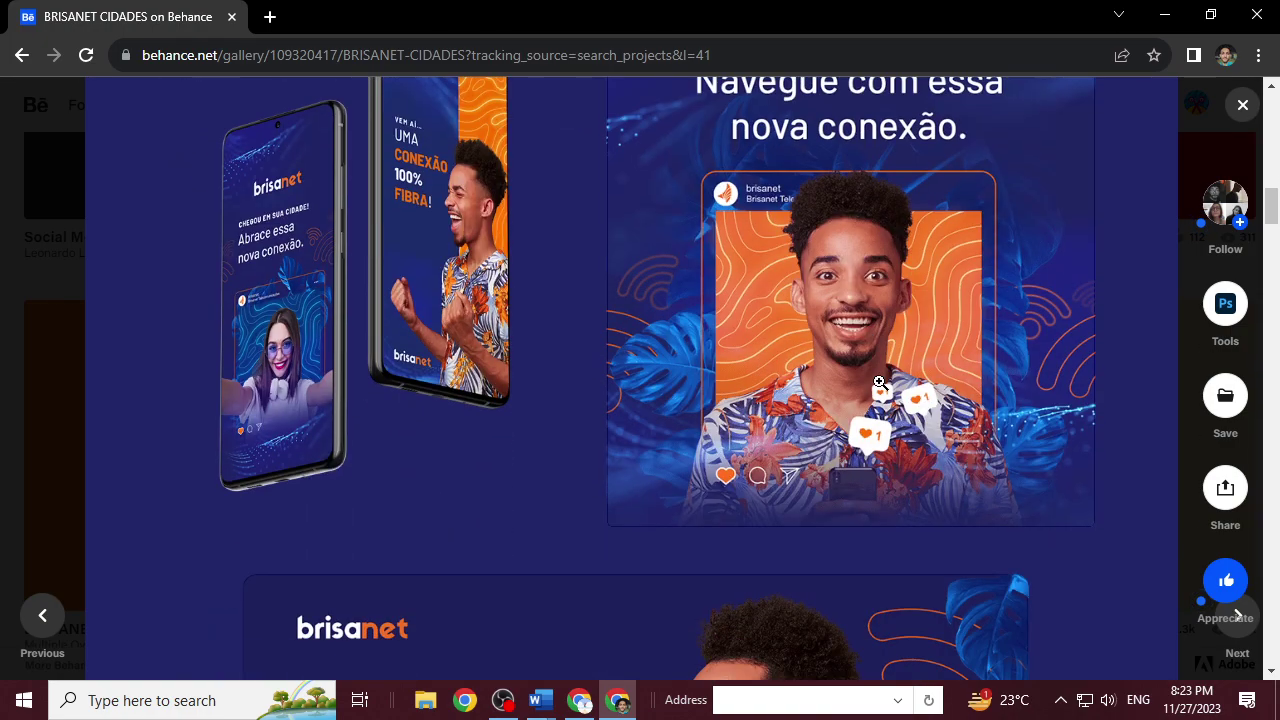
pyautogui.scroll(-10, 879, 381)
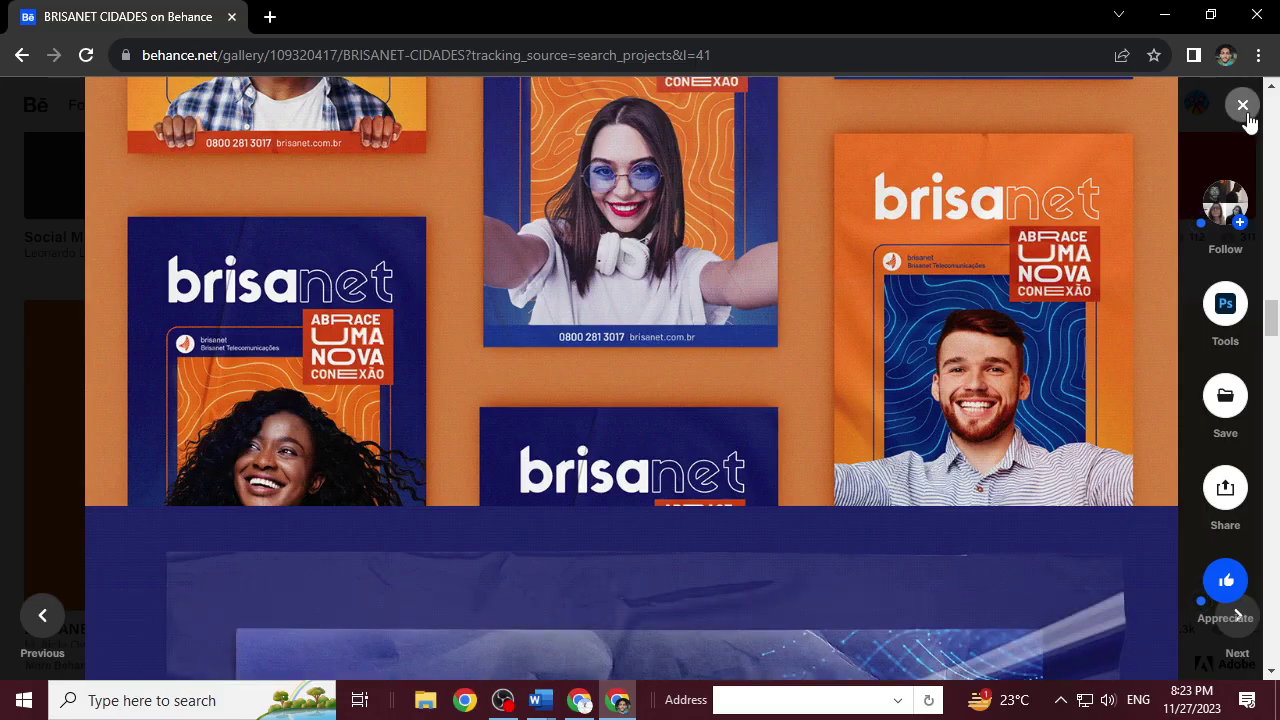
pyautogui.click(1243, 105)
# Open the 'Inside Perfect' project from the results, view it, and close it.
pyautogui.scroll(-10, 386, 488)
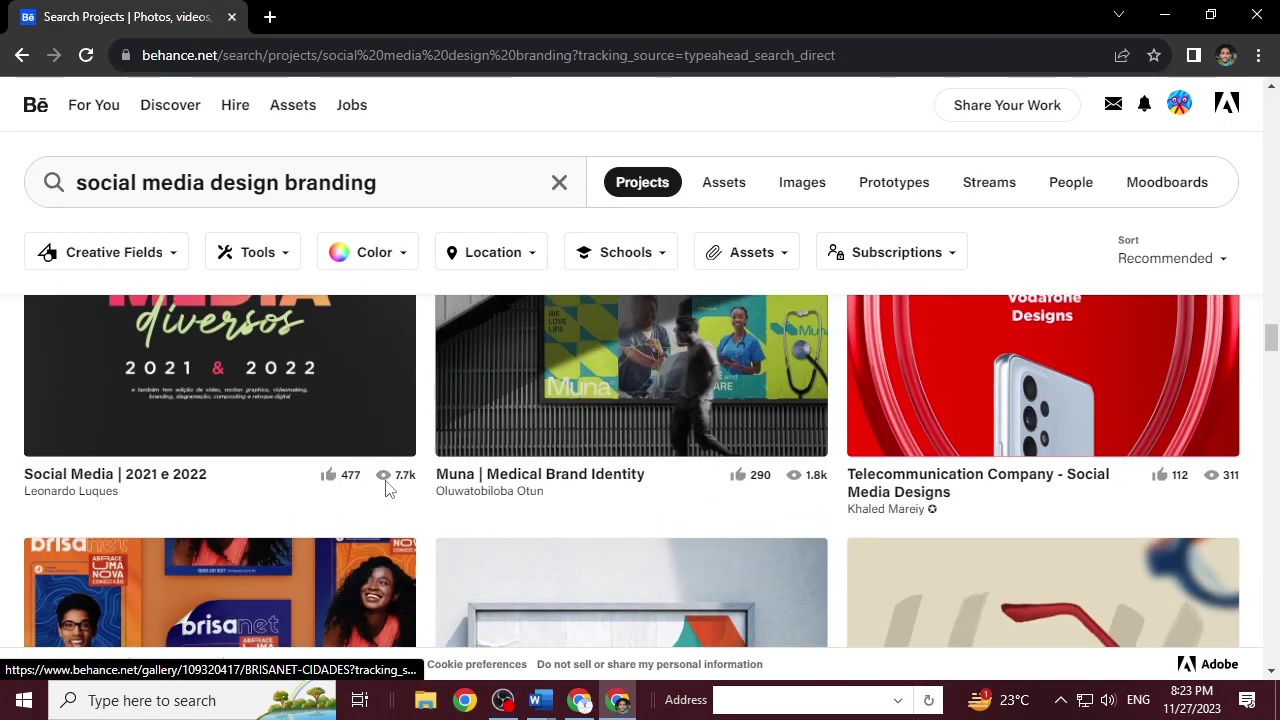
pyautogui.scroll(-15, 386, 490)
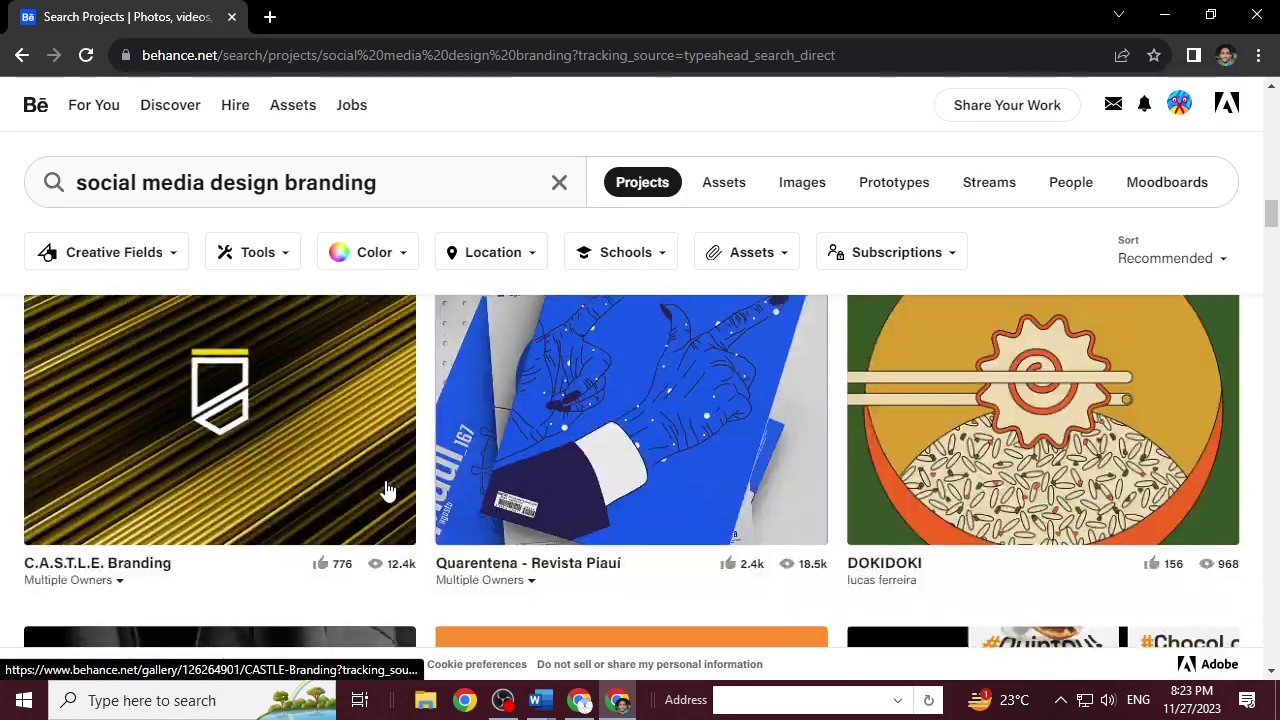
pyautogui.scroll(-8, 388, 490)
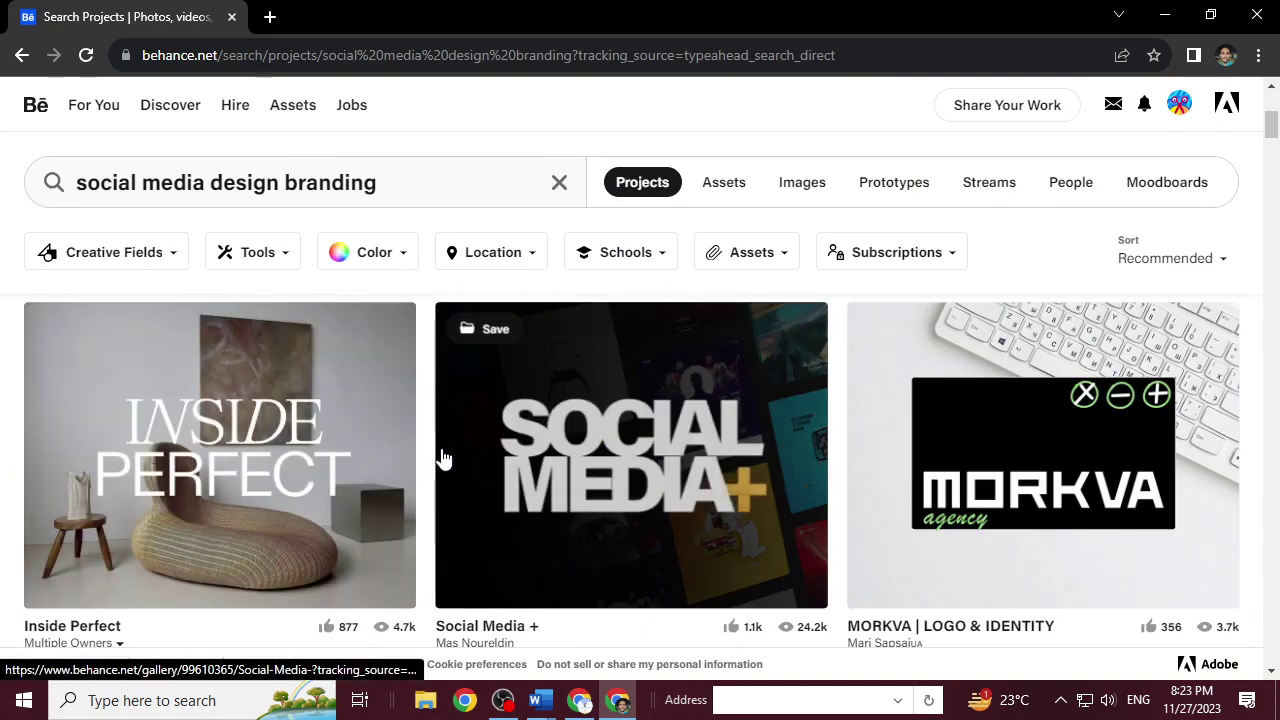
pyautogui.click(357, 466)
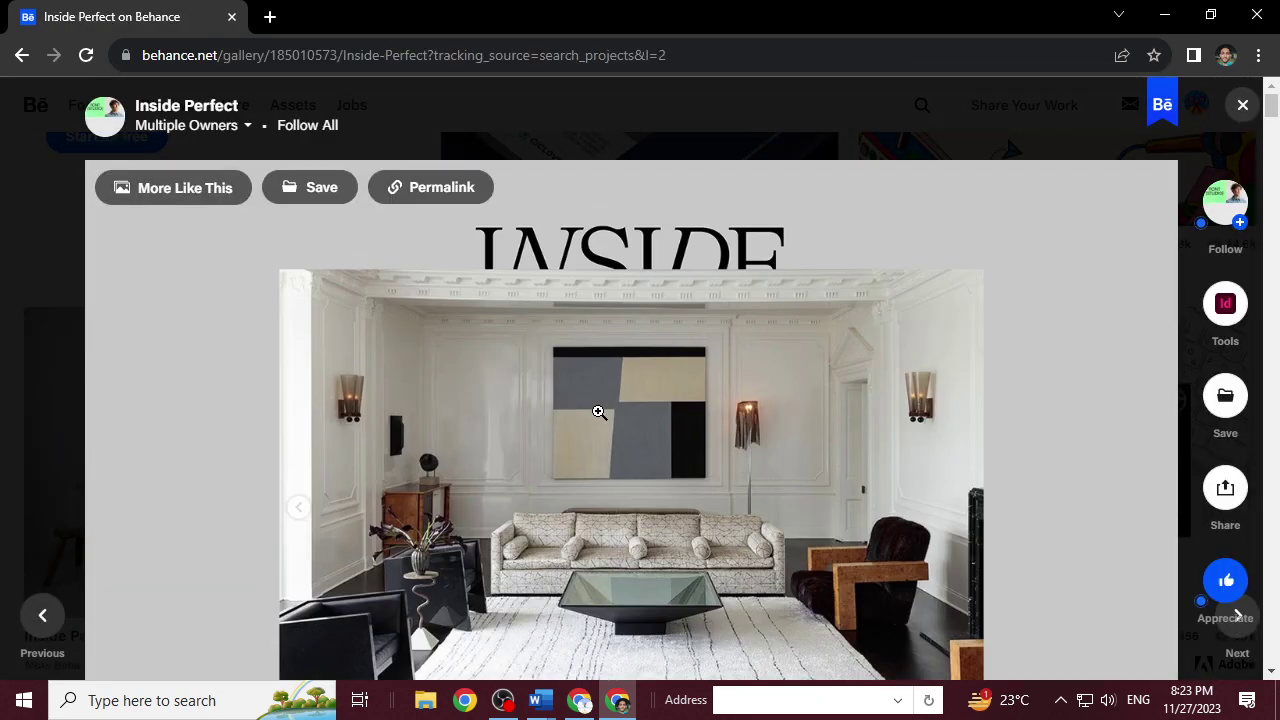
pyautogui.scroll(-5, 599, 415)
pyautogui.scroll(-5, 597, 420)
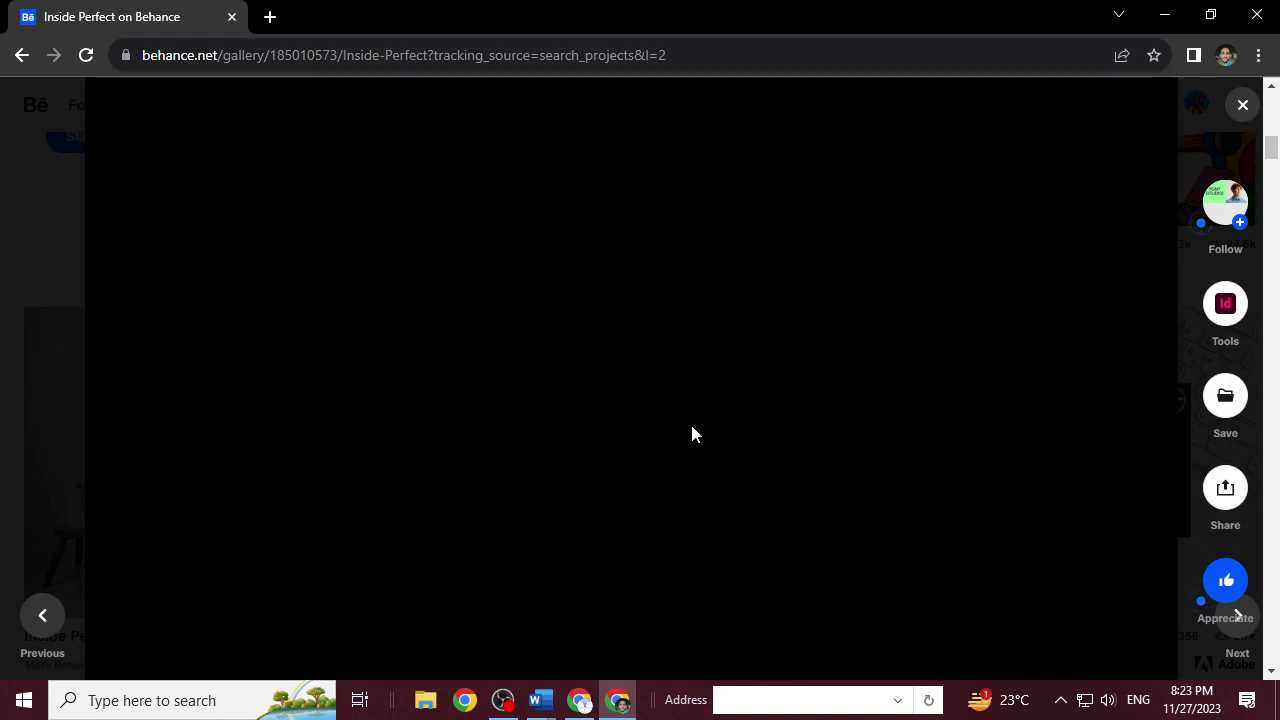
pyautogui.click(1243, 106)
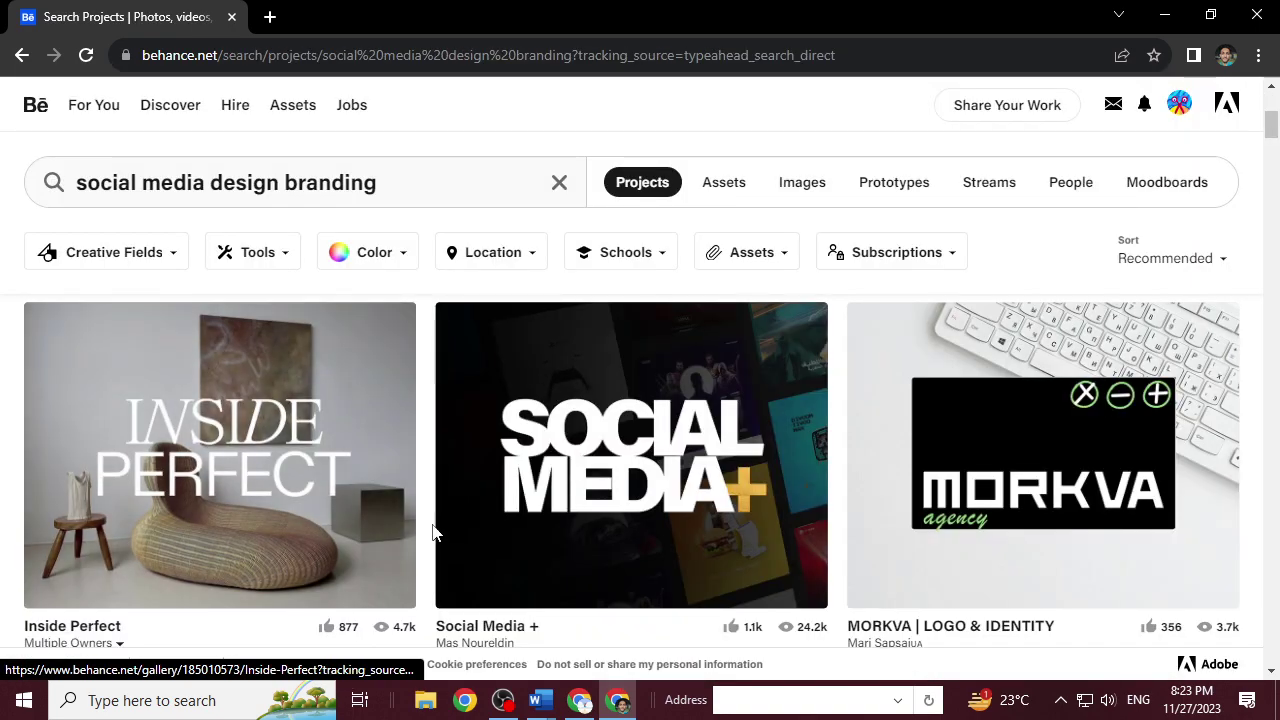
# Scroll back to the top of the branding results and open 'Logo - Ciclovidas'.
pyautogui.scroll(2, 426, 398)
pyautogui.scroll(2, 426, 398)
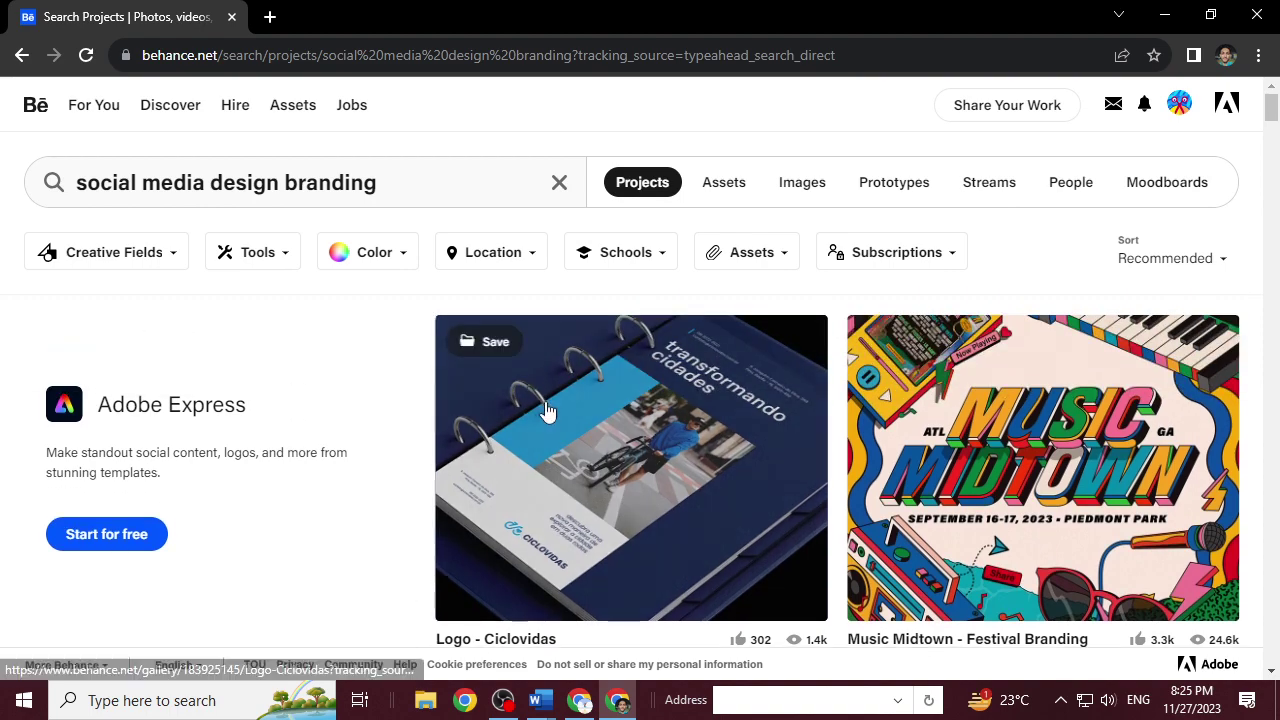
pyautogui.click(545, 403)
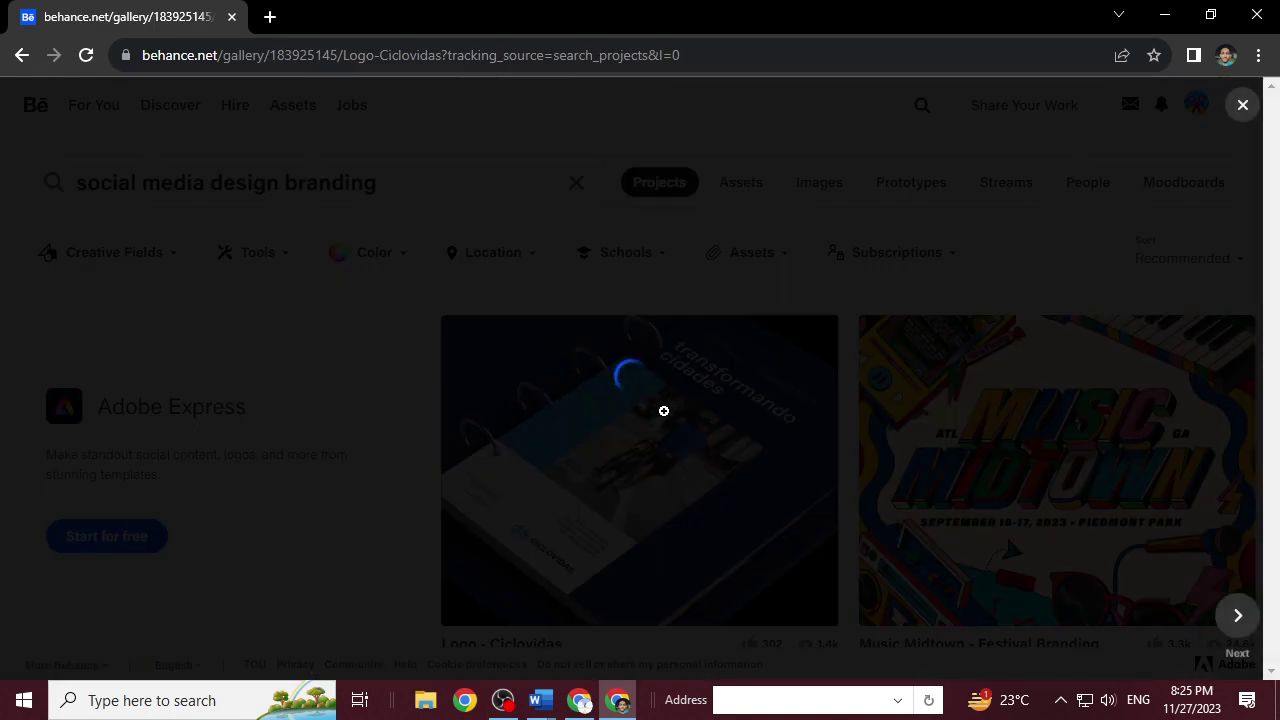
pyautogui.scroll(-15, 770, 400)
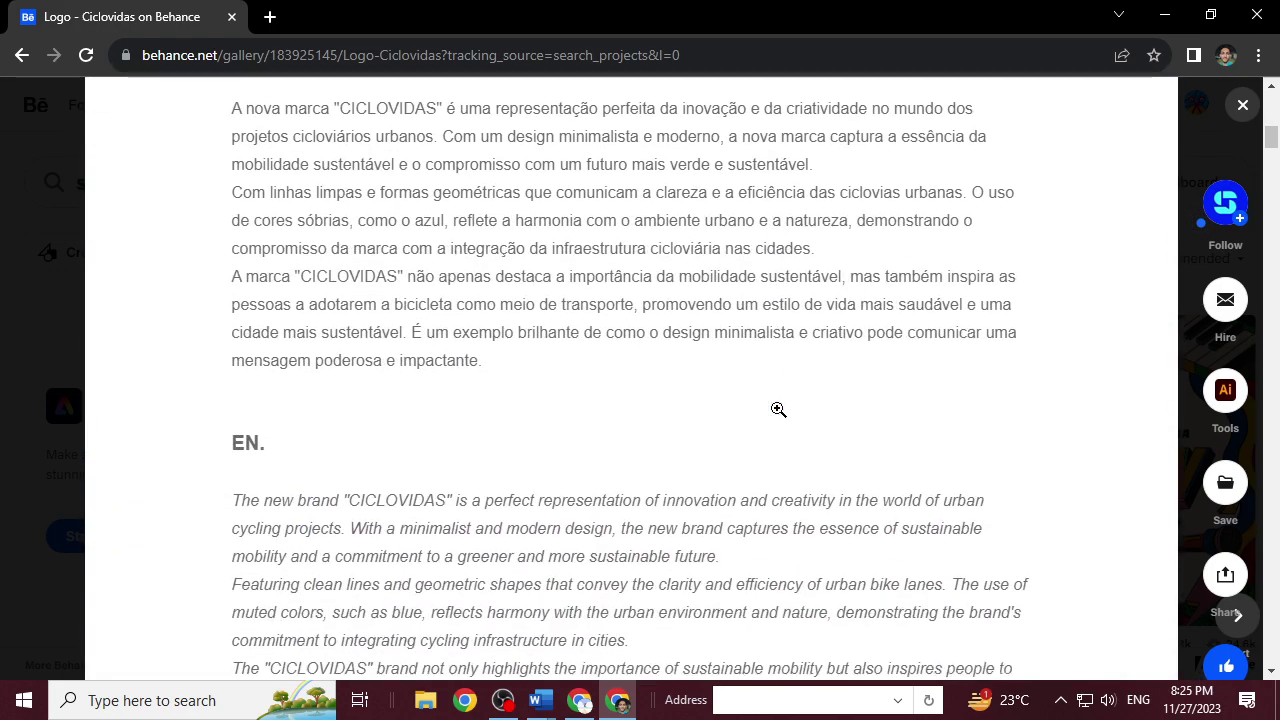
pyautogui.scroll(-20, 778, 410)
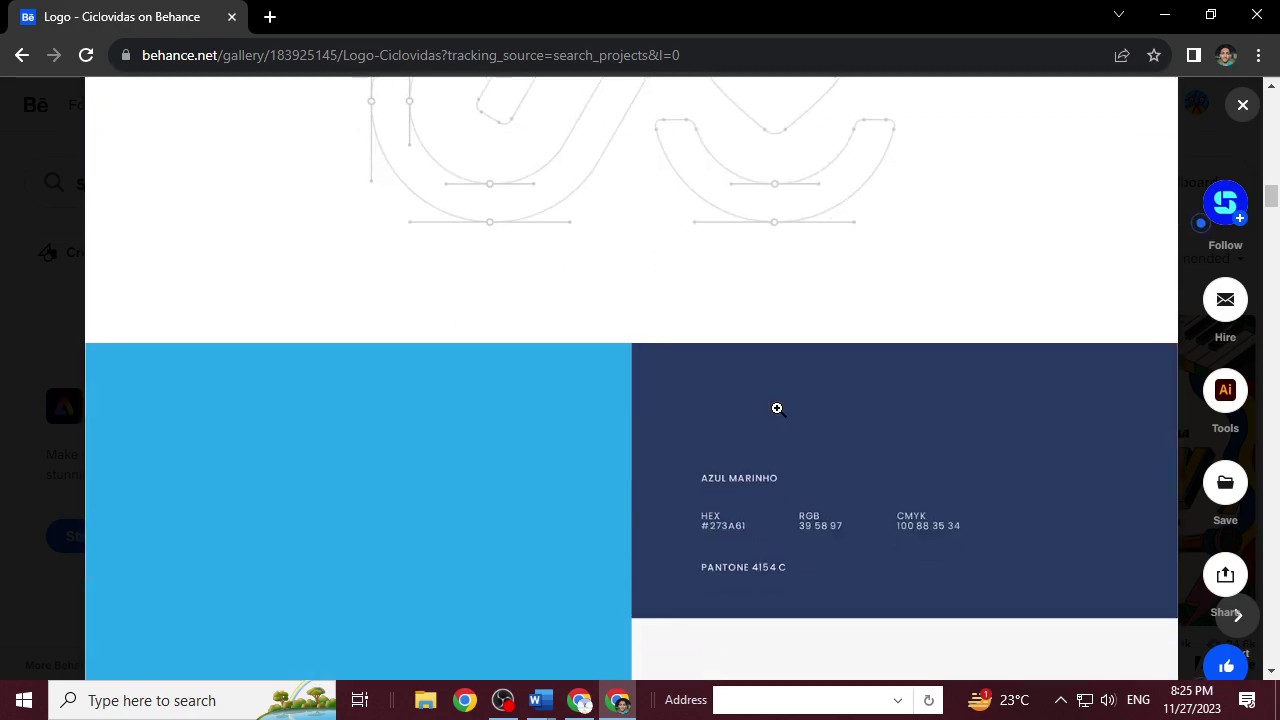
pyautogui.scroll(-4, 778, 400)
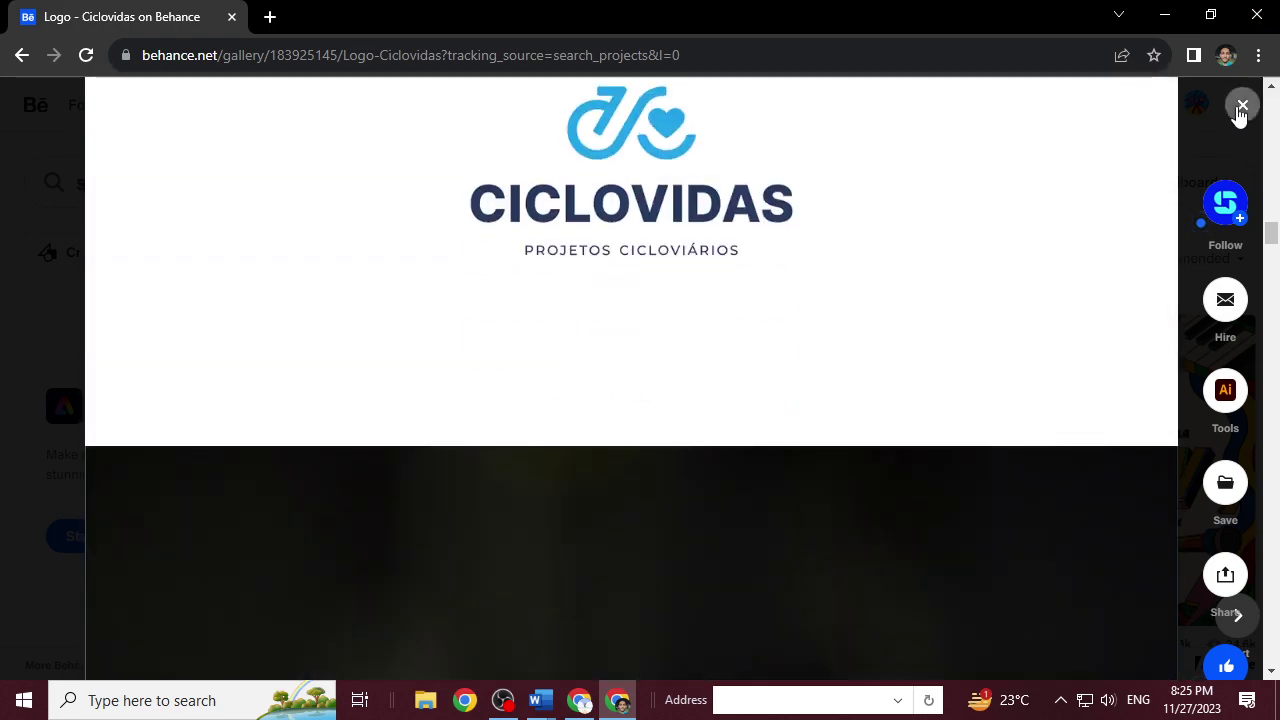
pyautogui.click(1241, 106)
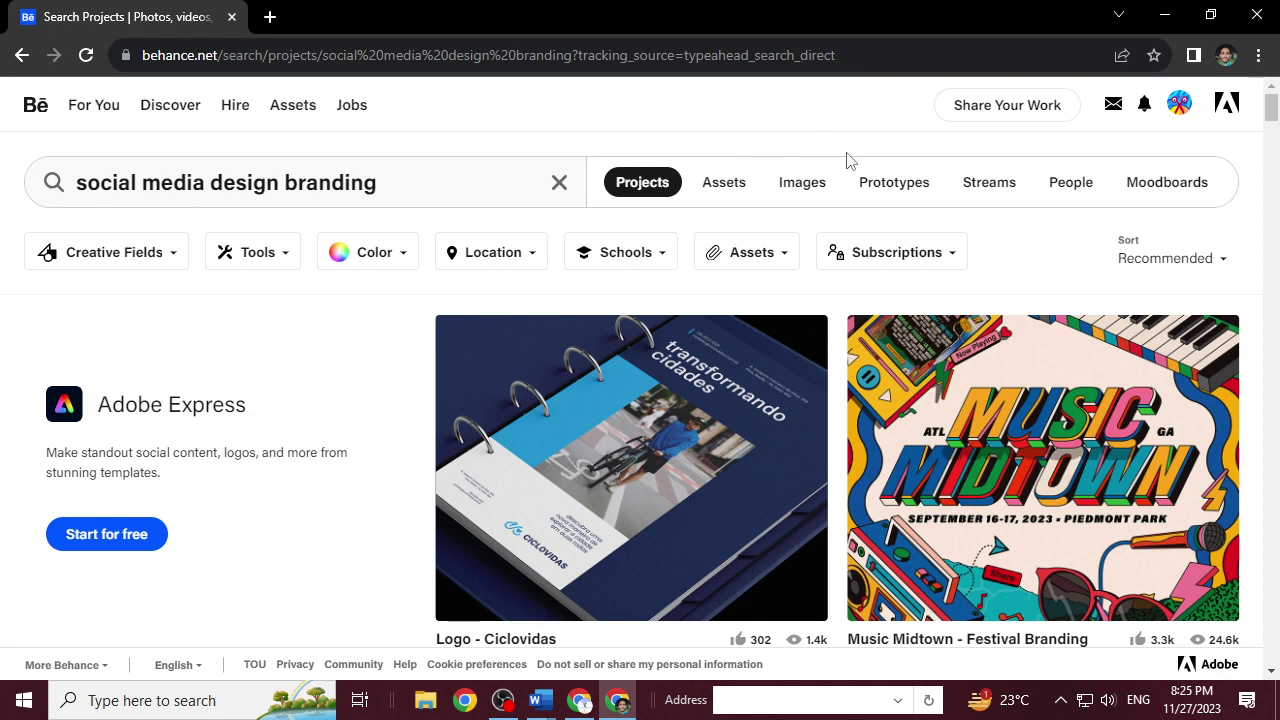
# Start a new project from the Share Your Work menu and insert a text block.
pyautogui.moveTo(995, 122)
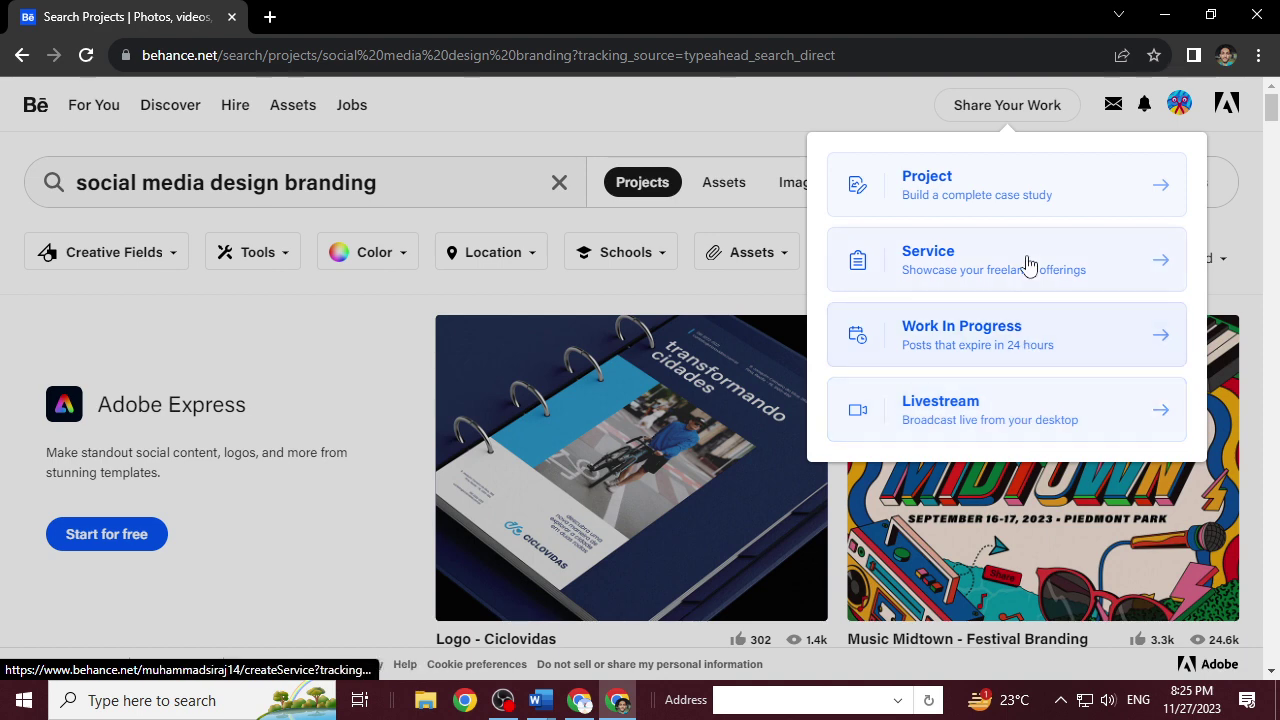
pyautogui.click(955, 194)
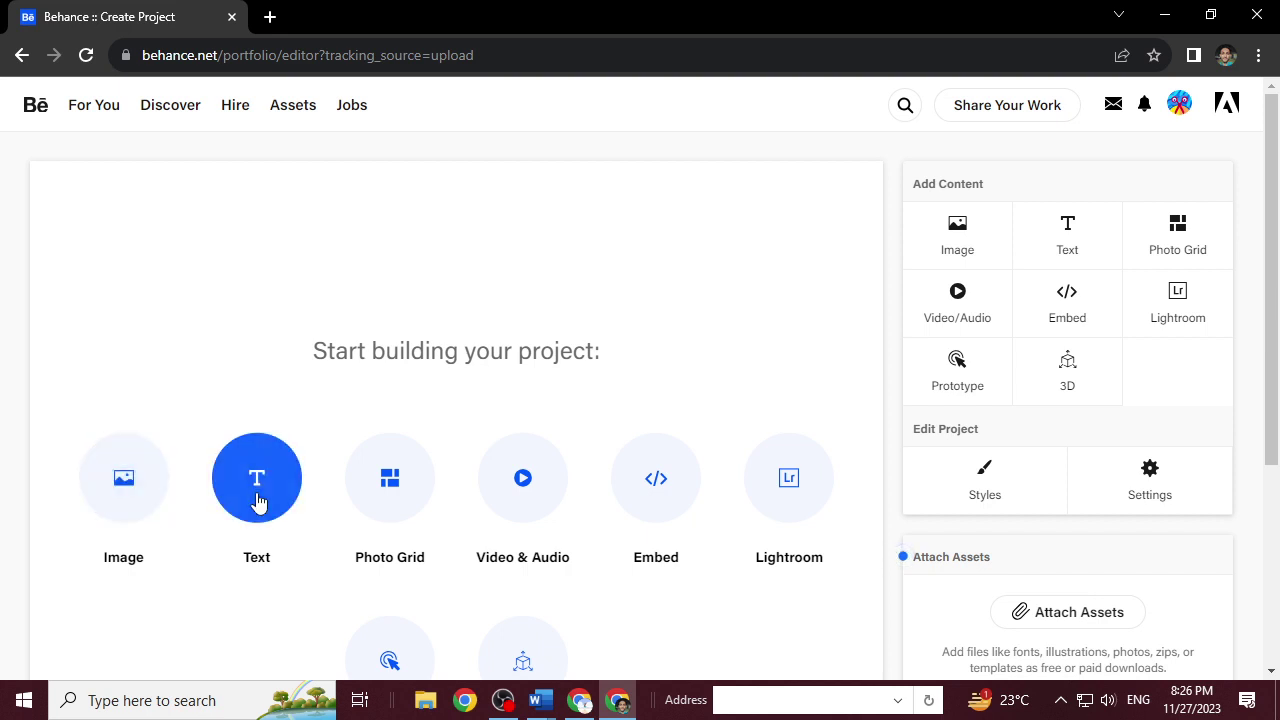
pyautogui.click(255, 498)
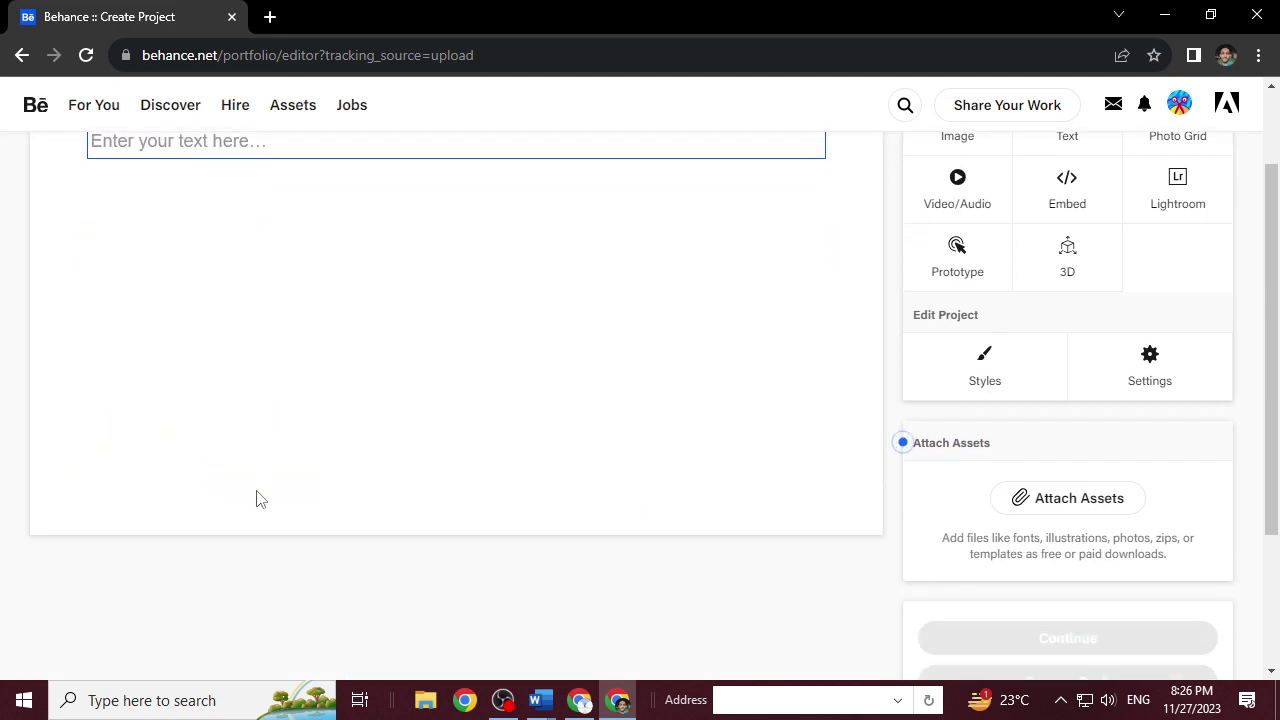
# Type the title 'Social Media Designs' in the text block and make it bold.
pyautogui.scroll(1, 256, 498)
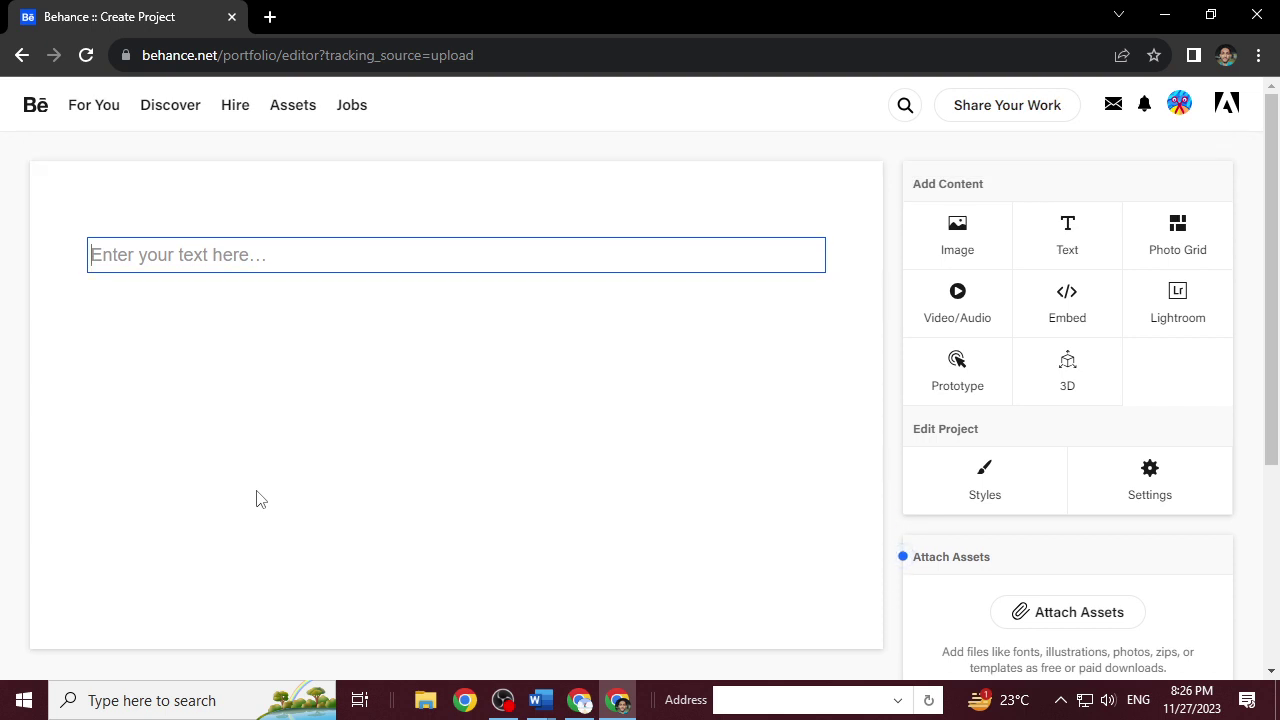
pyautogui.write('Social Media DSe')
pyautogui.press('BackSpace')
pyautogui.press('BackSpace')
pyautogui.write('ES')
pyautogui.press('BackSpace')
pyautogui.press('BackSpace')
pyautogui.write('esigns')
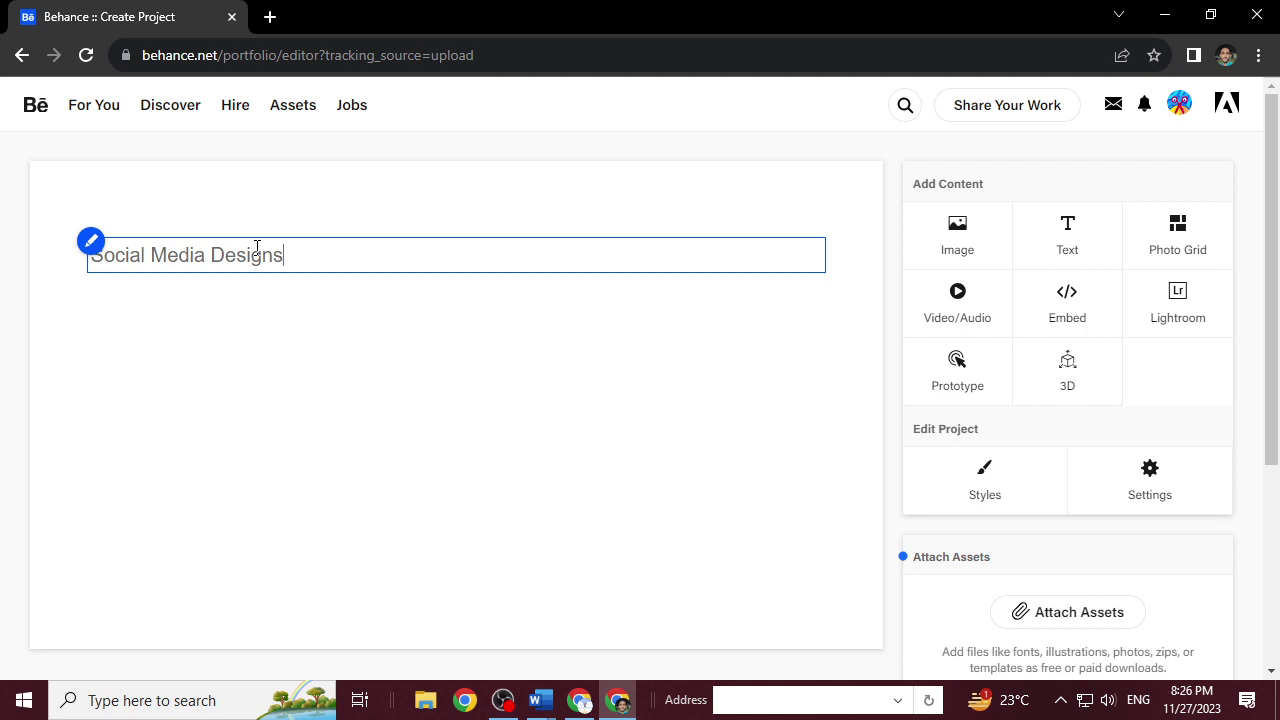
pyautogui.tripleClick(257, 250)
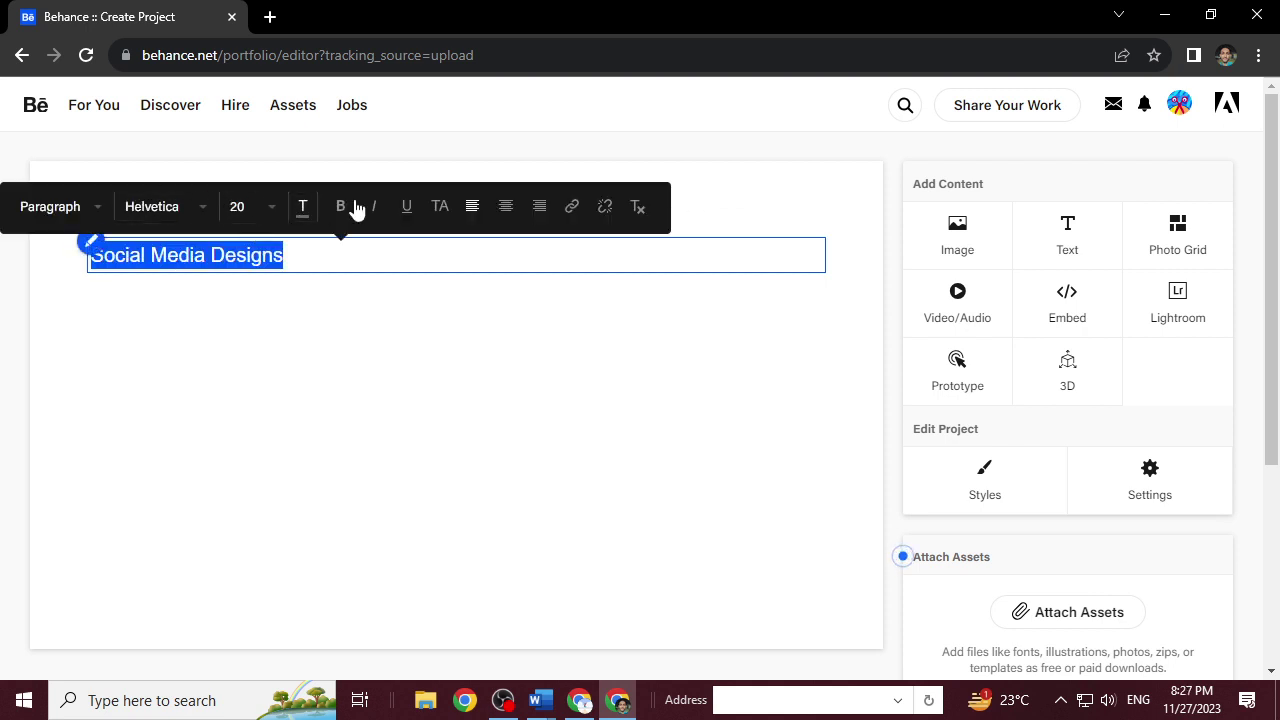
pyautogui.click(340, 206)
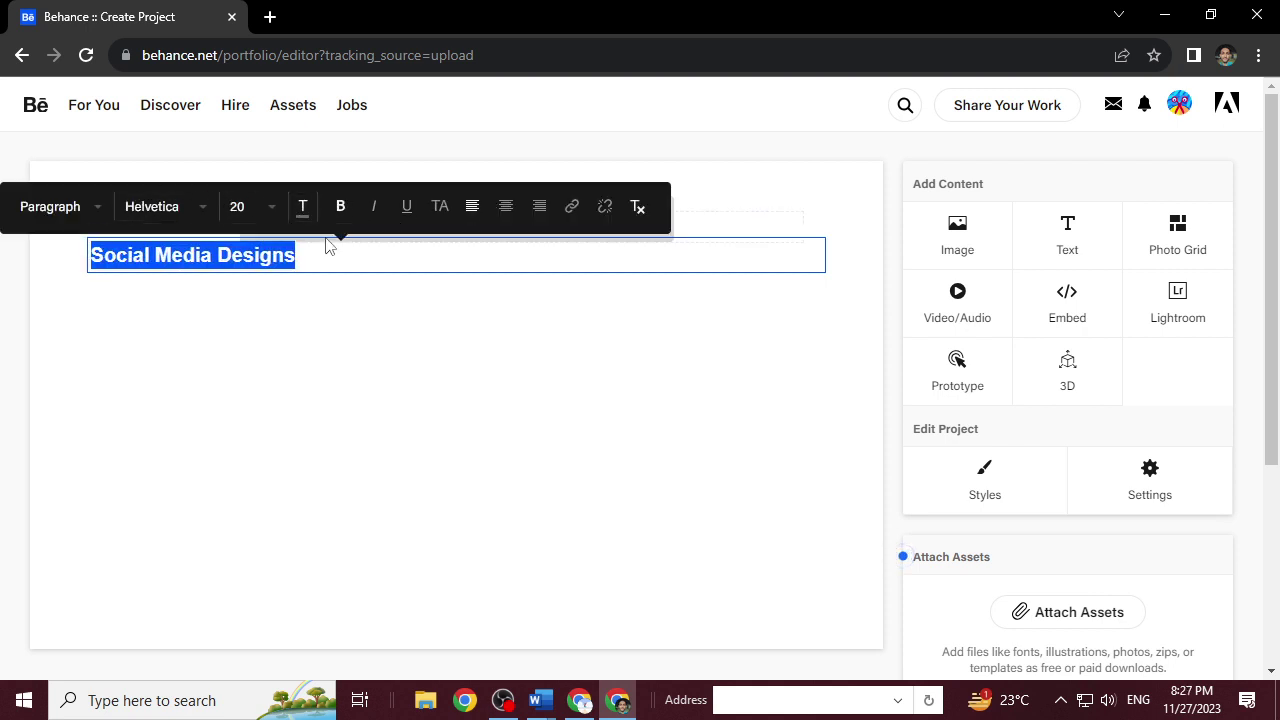
pyautogui.click(303, 206)
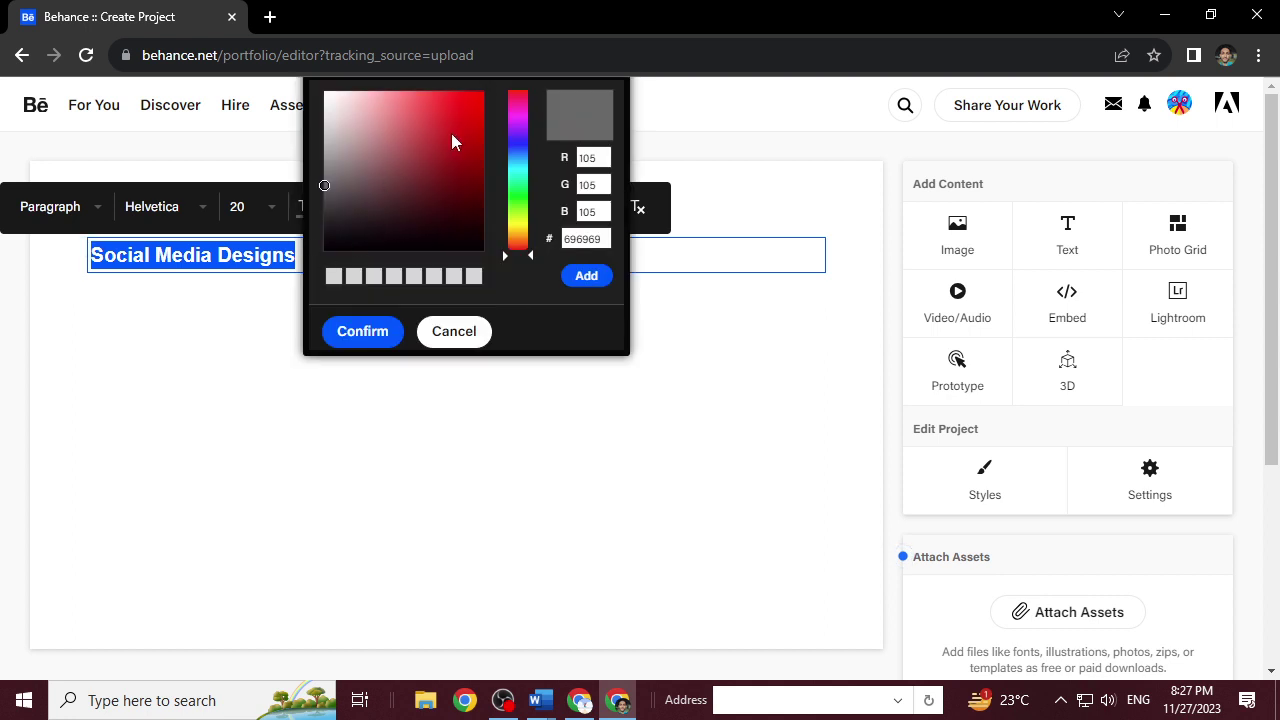
# Apply the blue colour #0066CE to the Social Media Designs title and set its size to 49.
pyautogui.moveTo(514, 118)
pyautogui.mouseDown()
pyautogui.moveTo(514, 157)
pyautogui.moveTo(519, 123)
pyautogui.mouseUp()
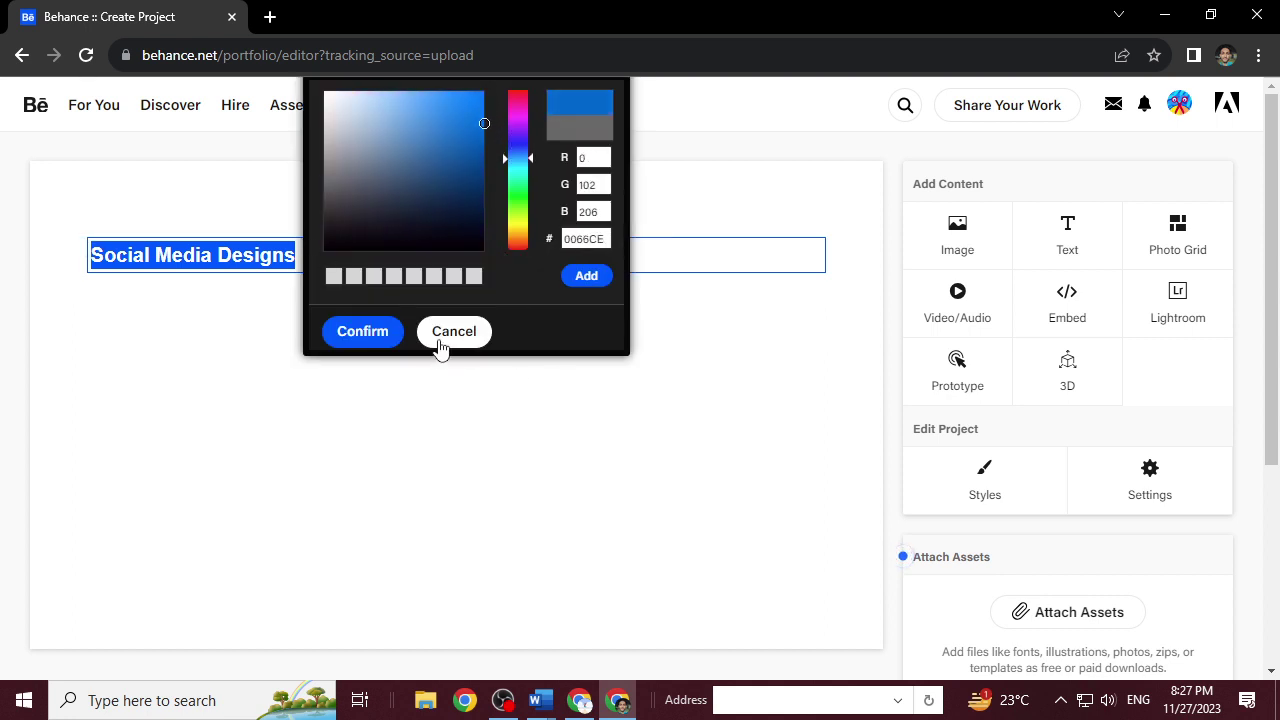
pyautogui.click(362, 331)
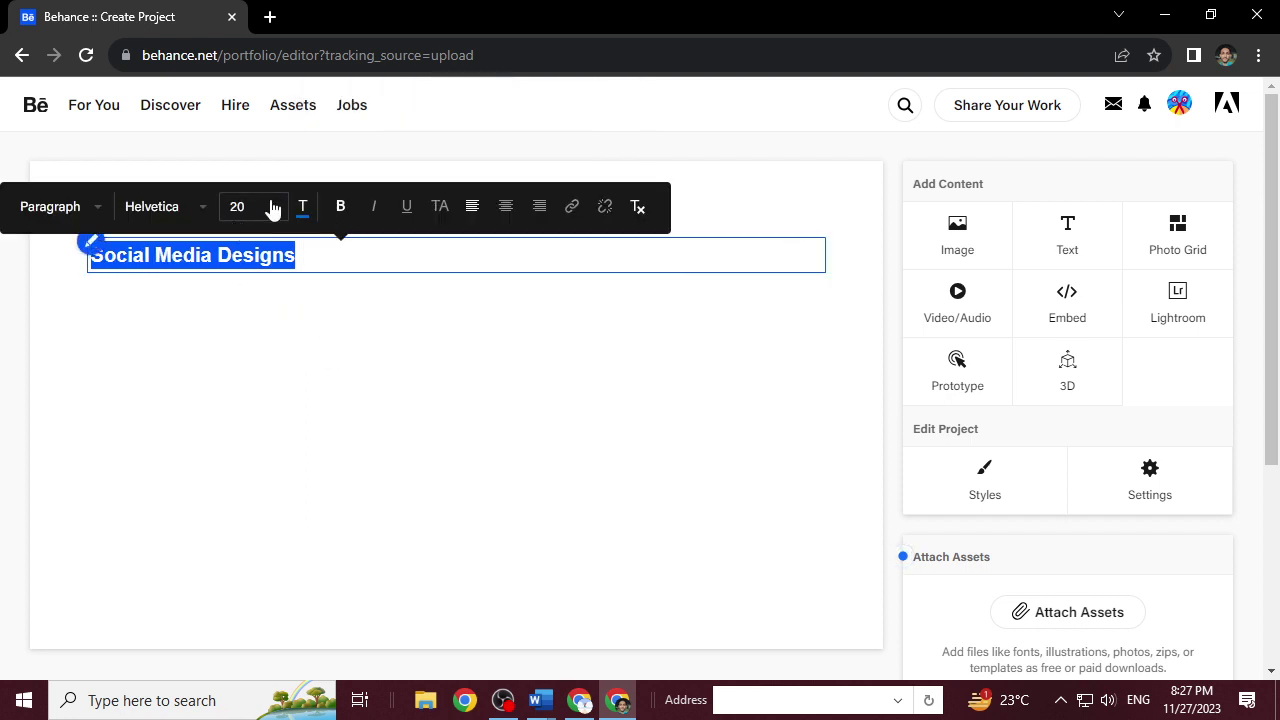
pyautogui.click(271, 207)
pyautogui.scroll(-13, 275, 406)
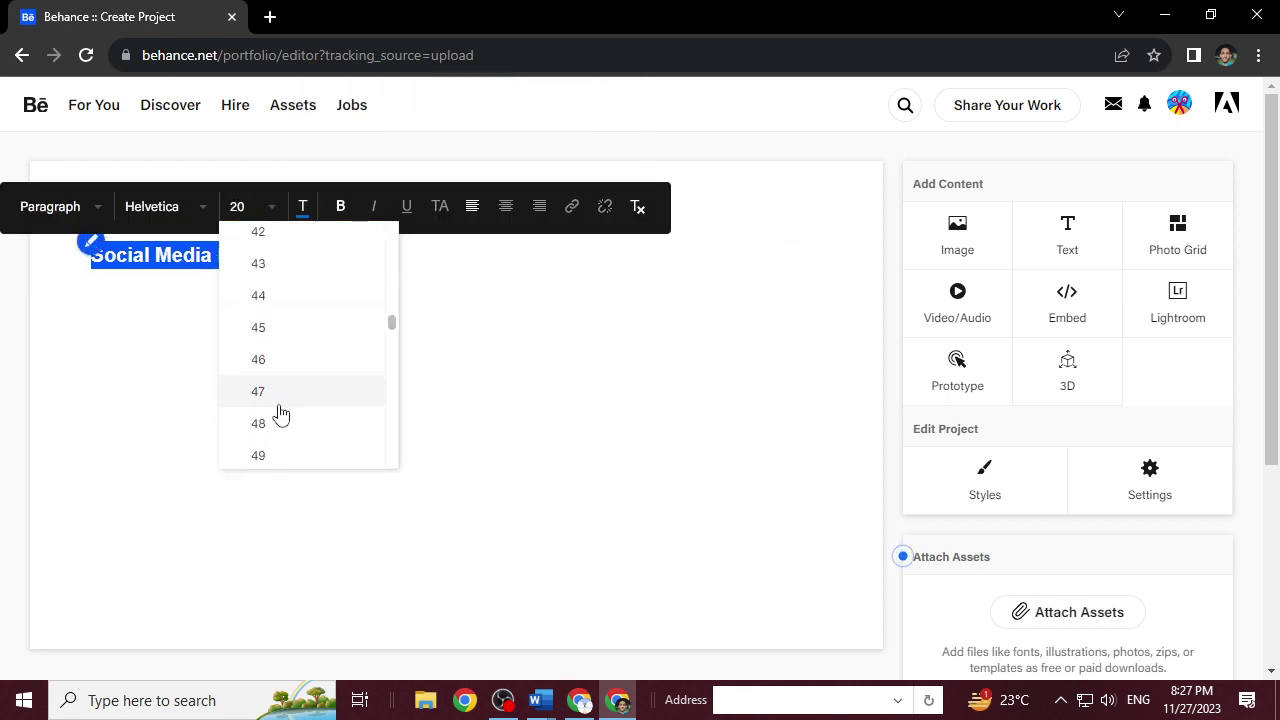
pyautogui.click(283, 457)
# Select the whole title text with Ctrl+A and centre it with Ctrl+E.
pyautogui.click(422, 244)
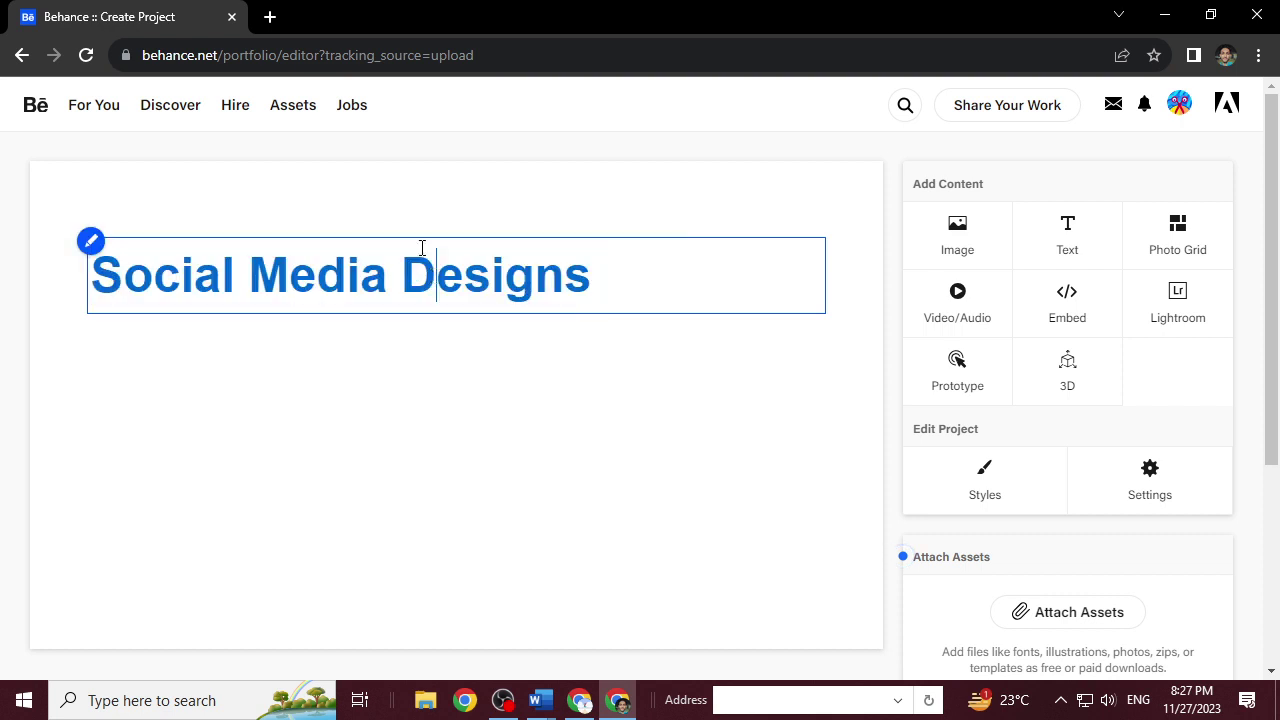
pyautogui.hotkey('ctrl', 'a')
pyautogui.hotkey('ctrl', 'e')
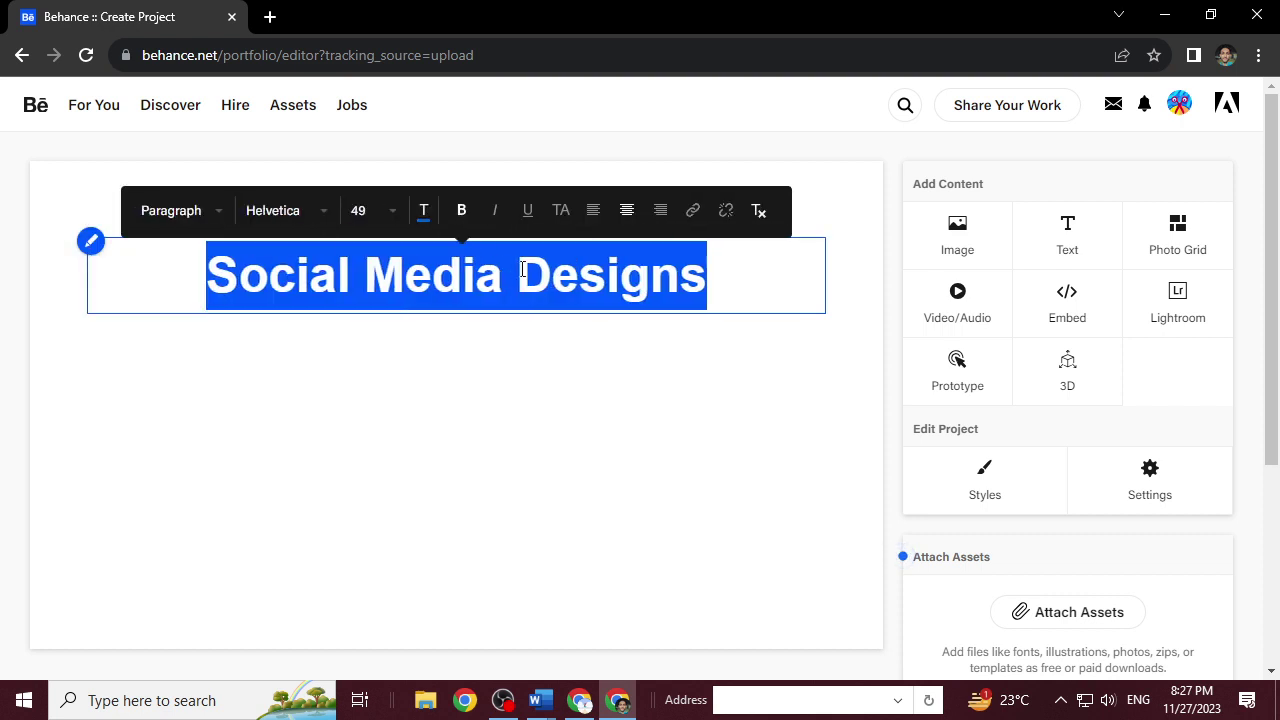
pyautogui.click(552, 275)
pyautogui.click(707, 281)
pyautogui.click(627, 424)
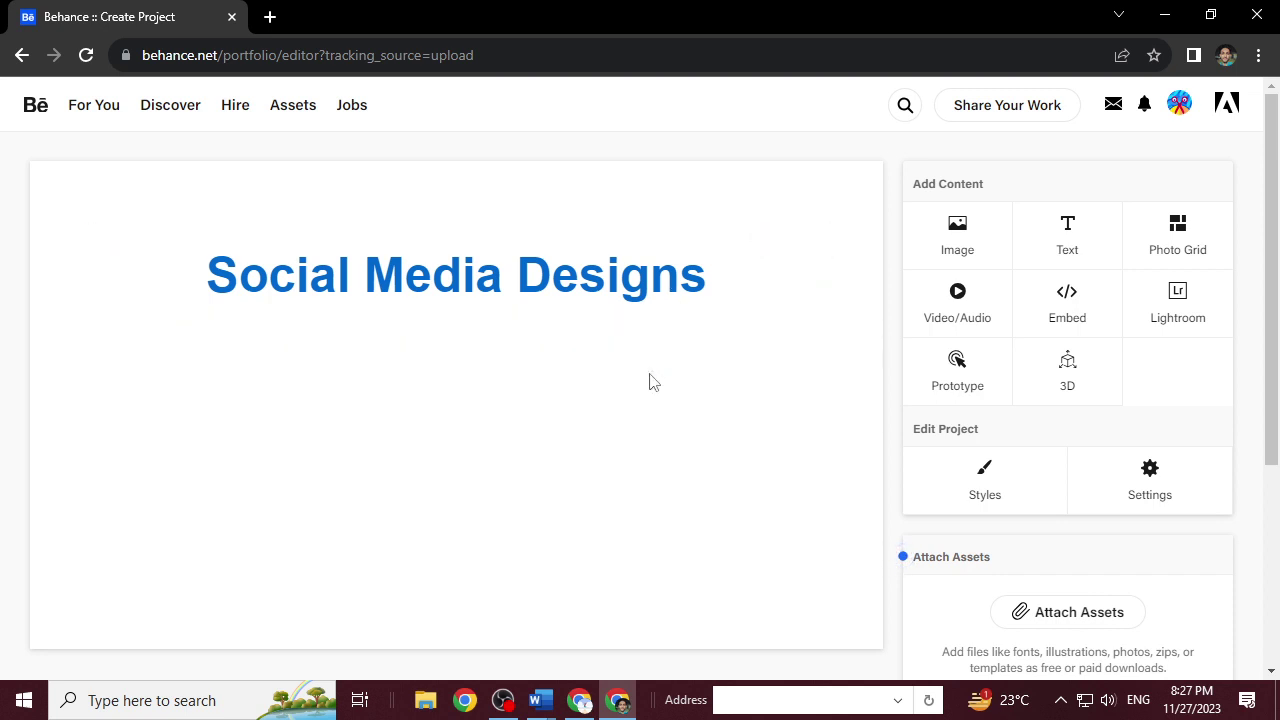
pyautogui.moveTo(549, 371)
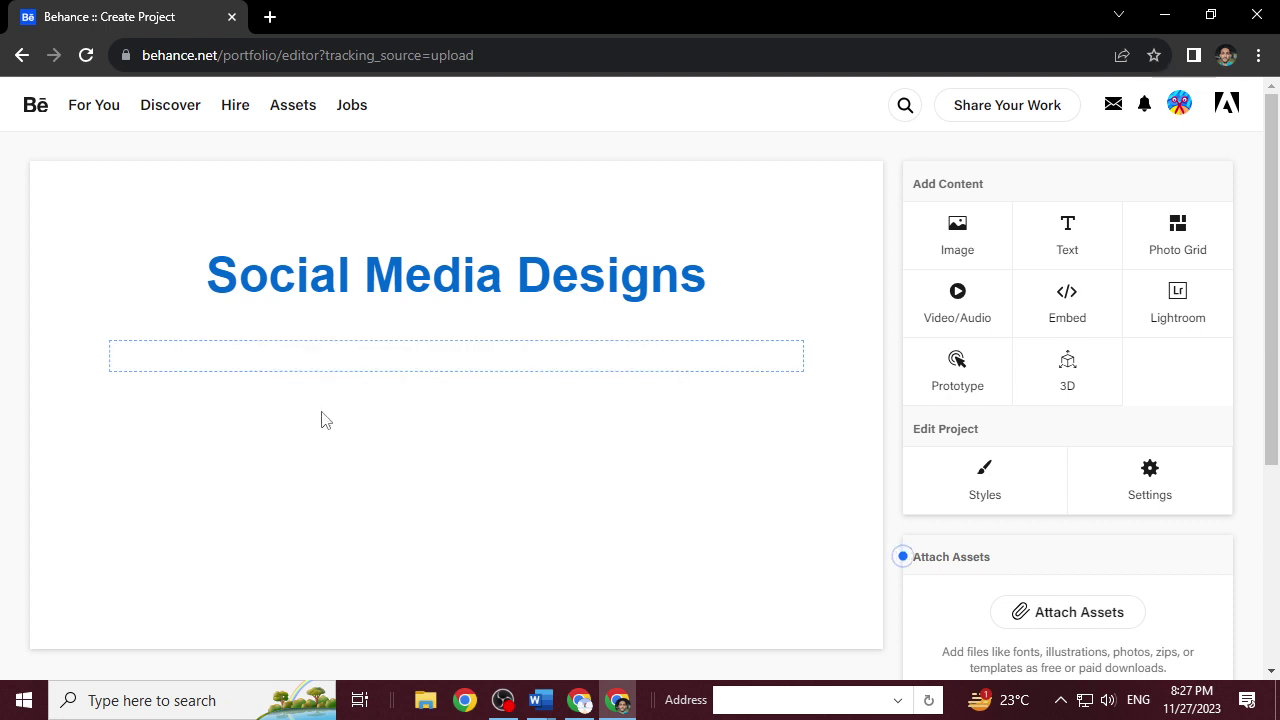
pyautogui.moveTo(503, 297)
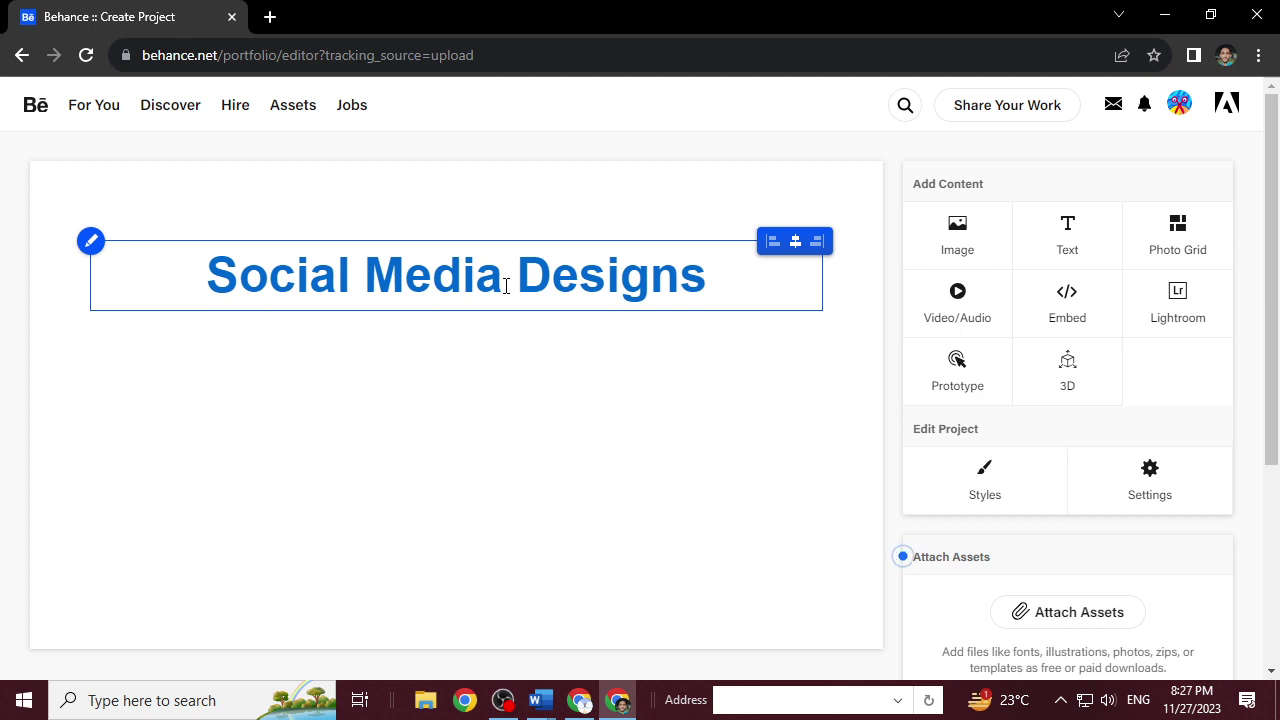
pyautogui.moveTo(507, 347)
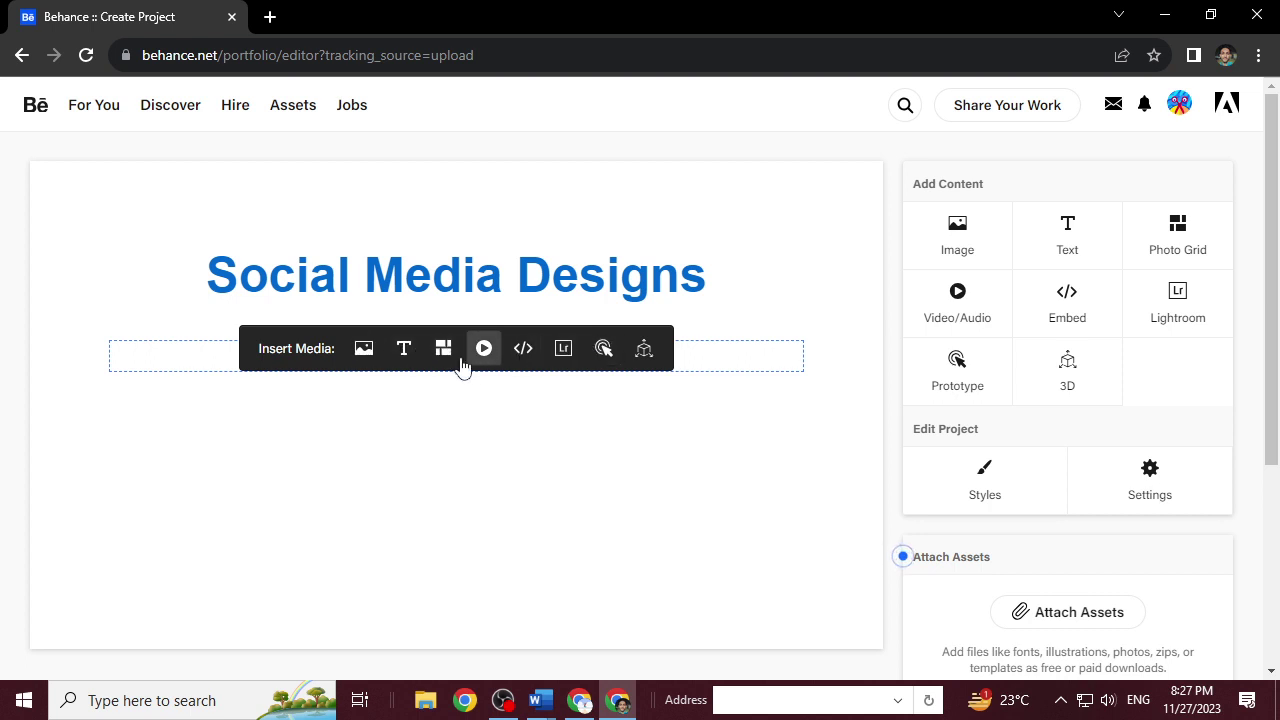
# Add a new text block under the title reading 'HA FASHION'.
pyautogui.click(410, 358)
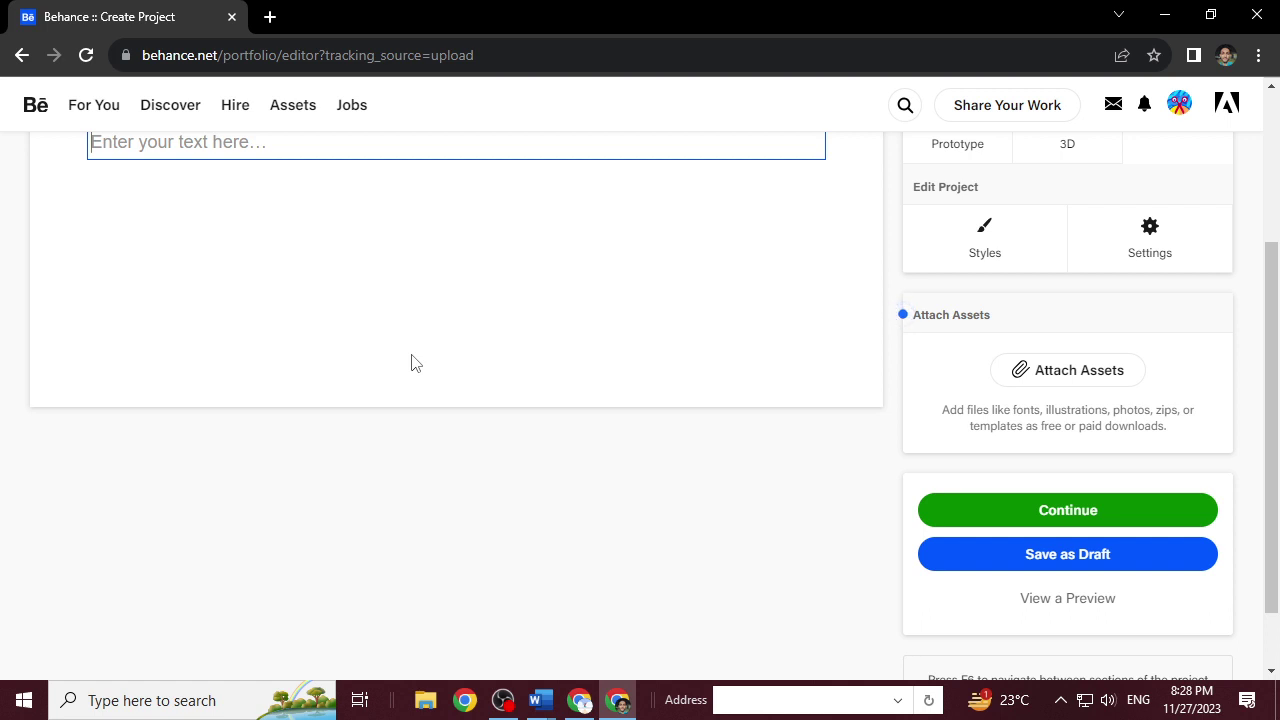
pyautogui.write('HA FASHGIO')
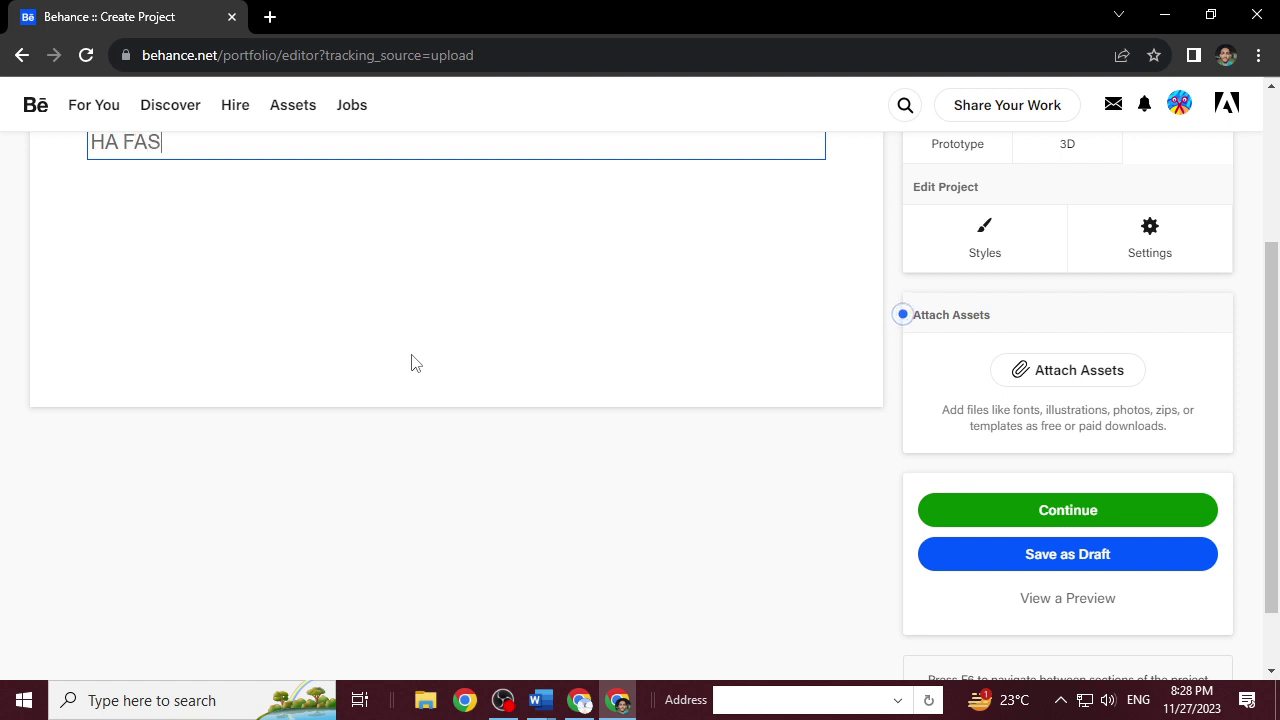
pyautogui.press('BackSpace')
pyautogui.press('BackSpace')
pyautogui.press('BackSpace')
pyautogui.write('ION')
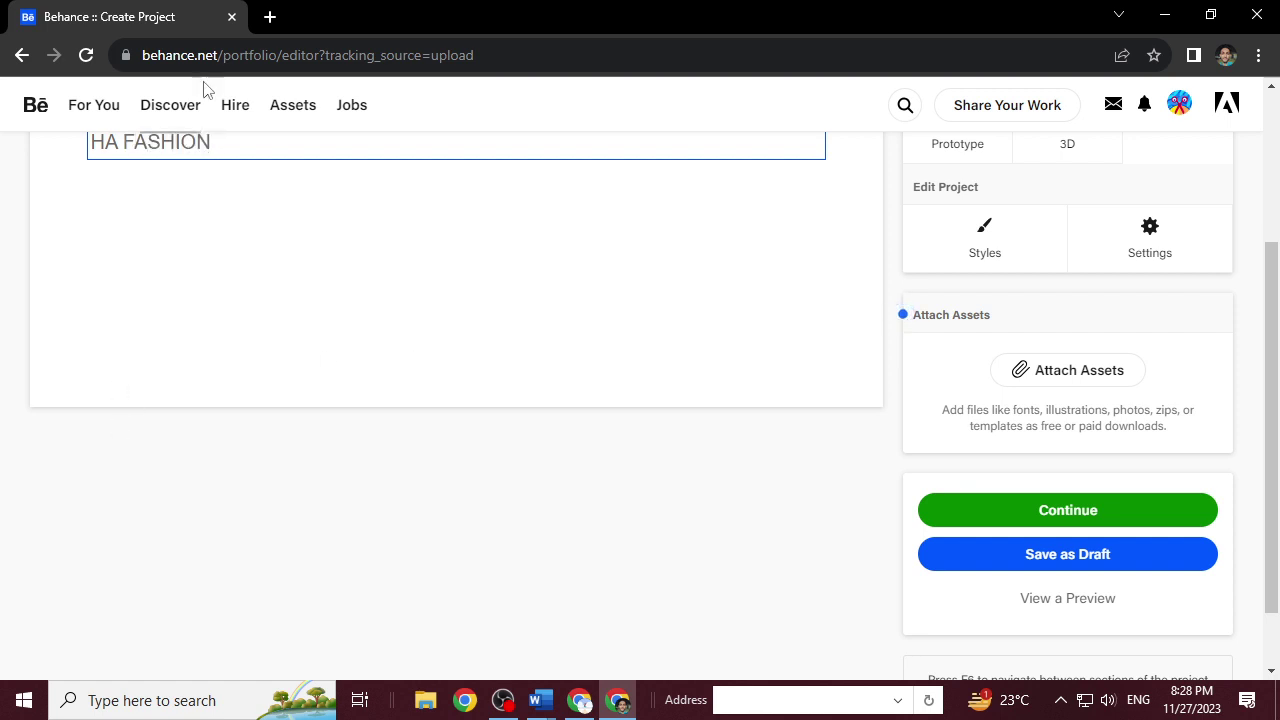
# Set the HA FASHION subtitle's font size to 30.
pyautogui.scroll(3, 203, 151)
pyautogui.click(190, 392)
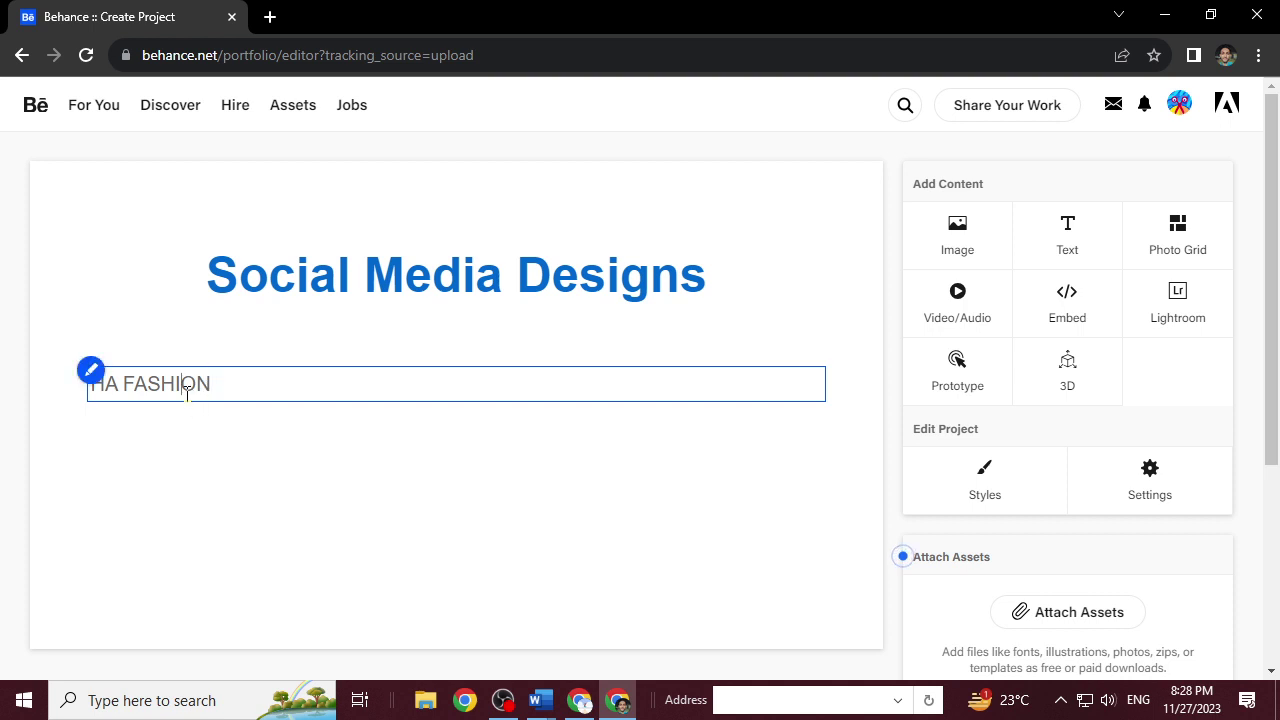
pyautogui.tripleClick(194, 400)
pyautogui.click(382, 337)
pyautogui.scroll(-1, 398, 562)
pyautogui.scroll(-1, 405, 555)
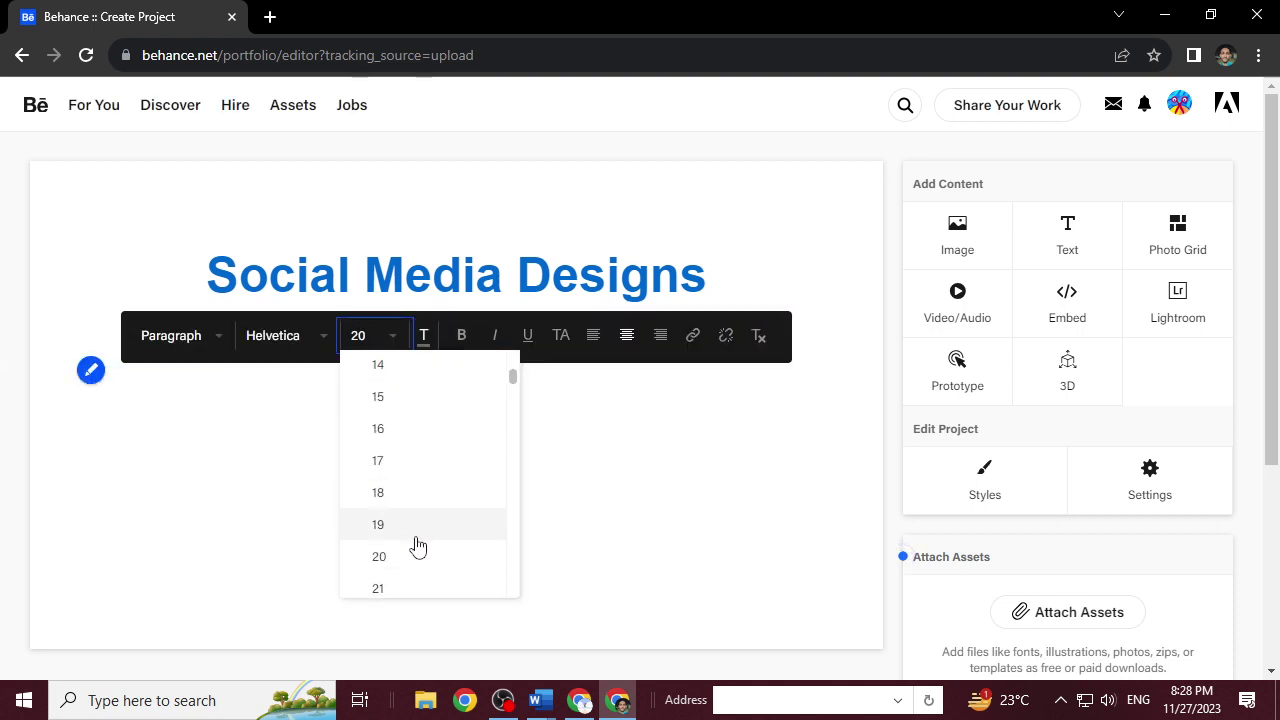
pyautogui.scroll(-3, 425, 560)
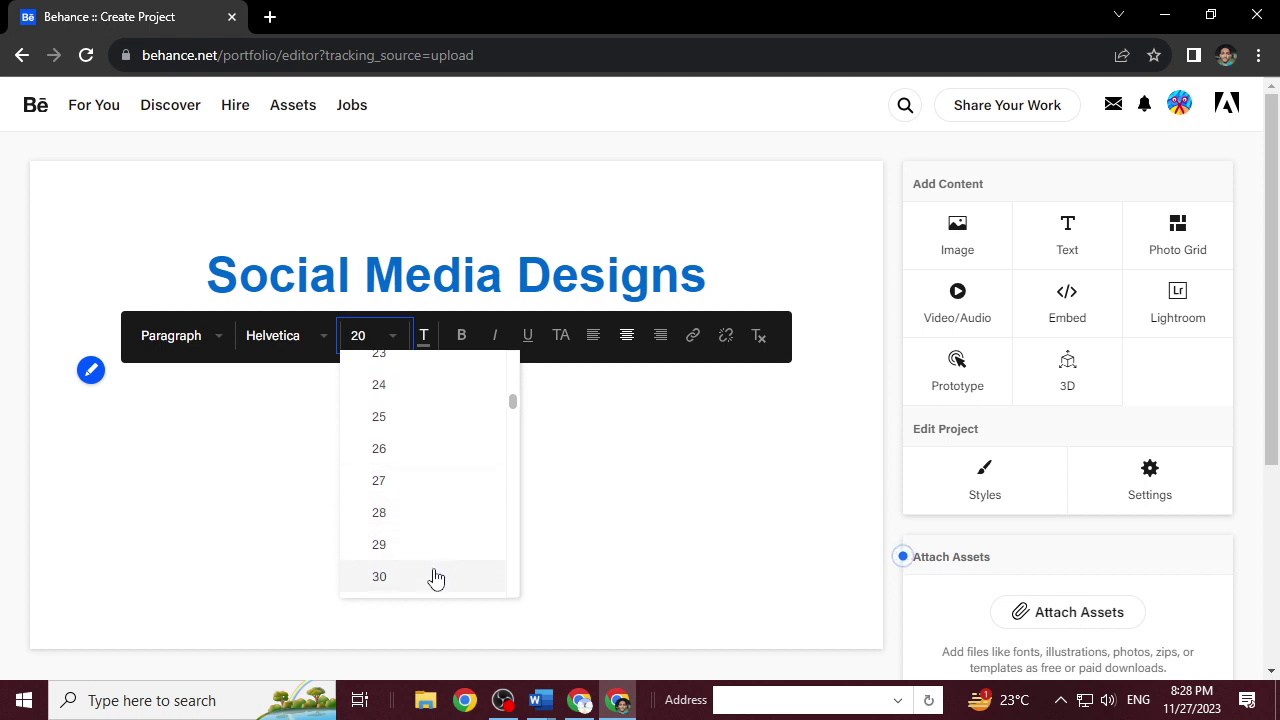
pyautogui.click(434, 577)
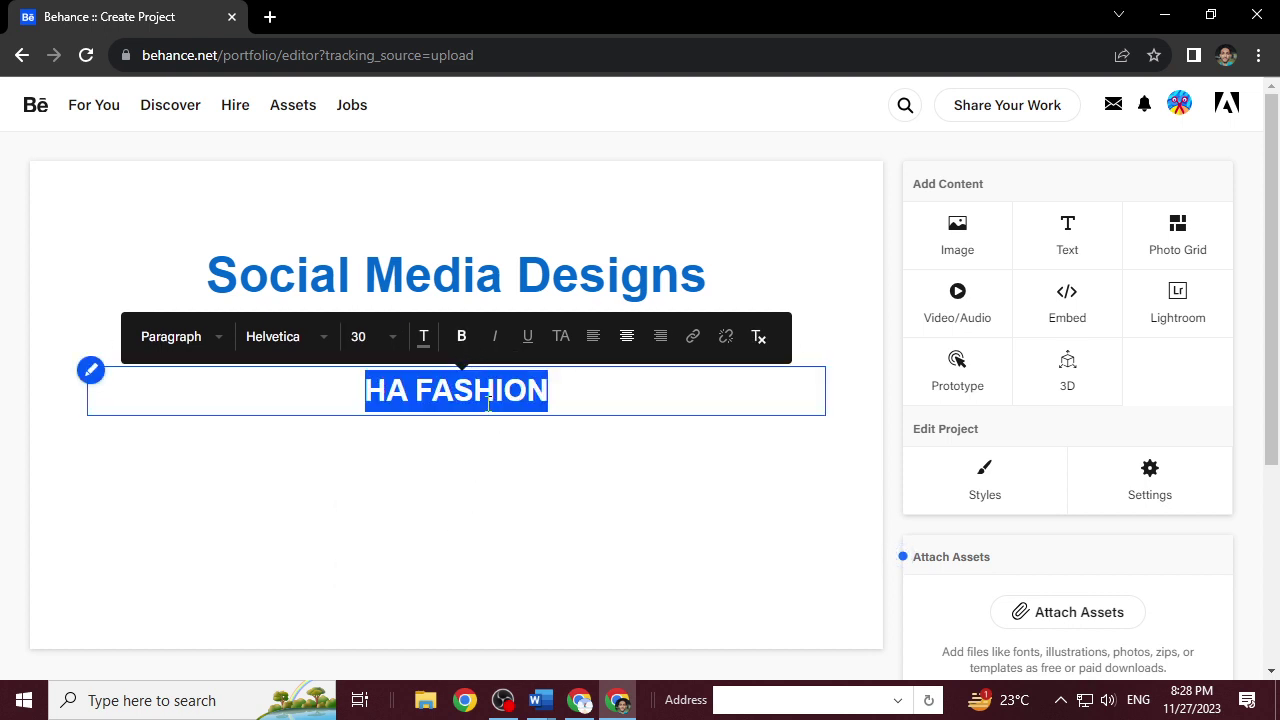
# Colour the HA FASHION subtitle teal-blue #0079B3.
pyautogui.click(560, 384)
pyautogui.moveTo(551, 388); pyautogui.dragTo(358, 401)
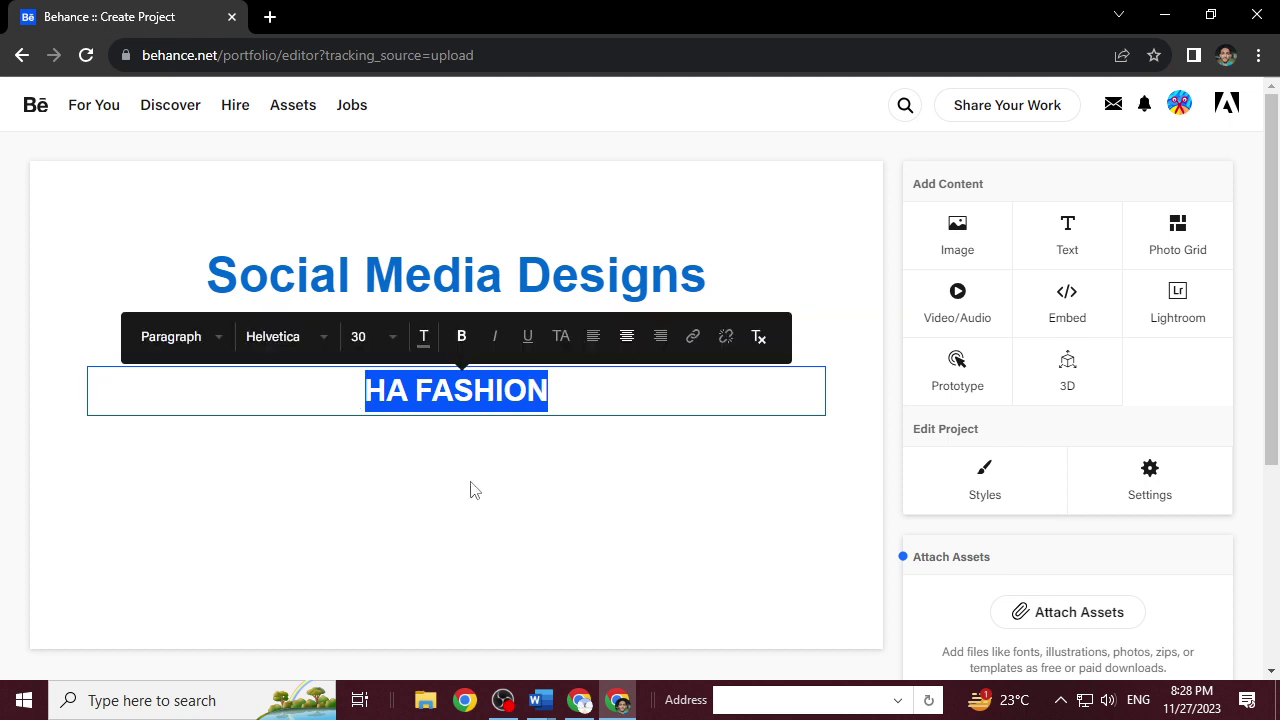
pyautogui.click(424, 338)
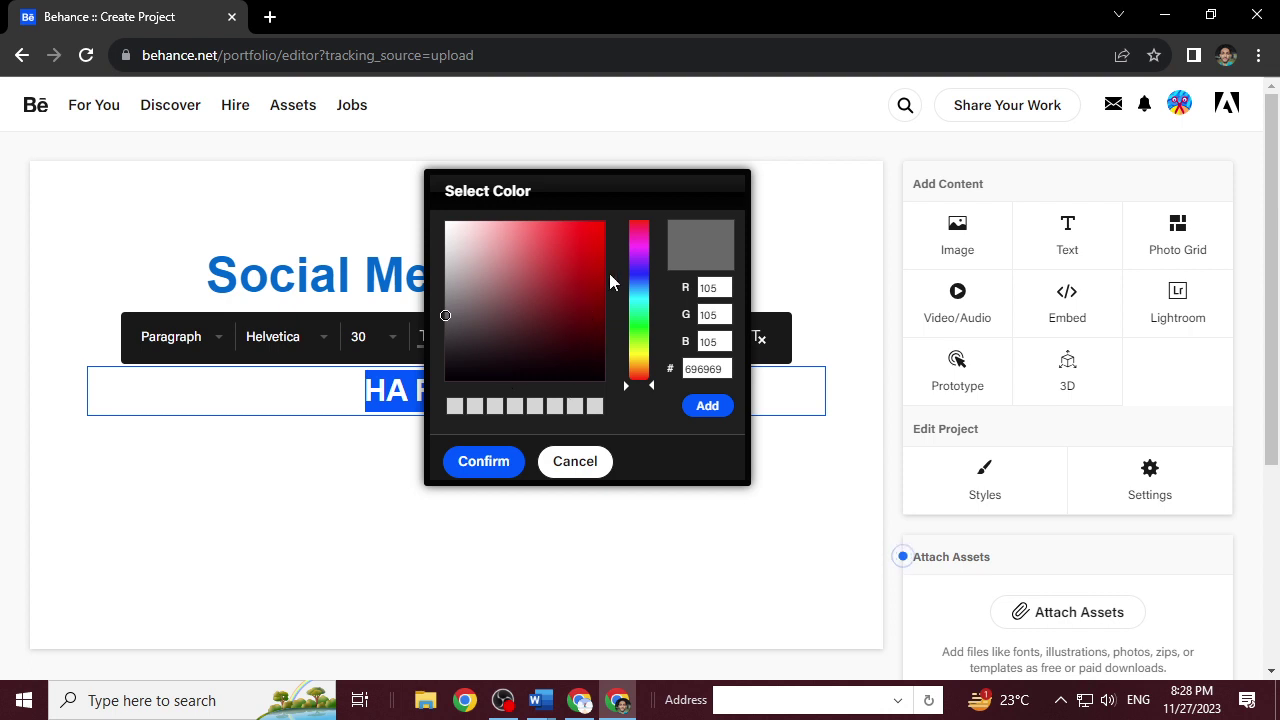
pyautogui.click(636, 286)
pyautogui.moveTo(636, 286)
pyautogui.mouseDown()
pyautogui.moveTo(609, 266)
pyautogui.moveTo(614, 277)
pyautogui.mouseUp()
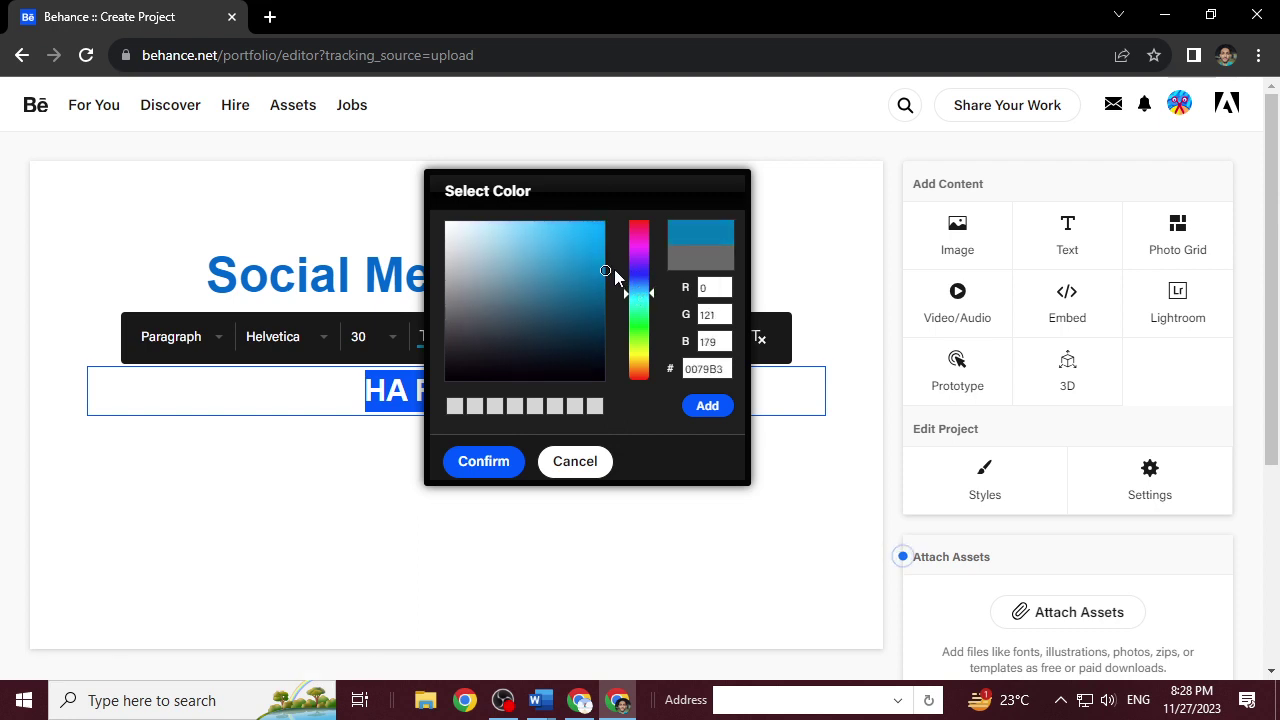
pyautogui.click(488, 463)
pyautogui.click(508, 380)
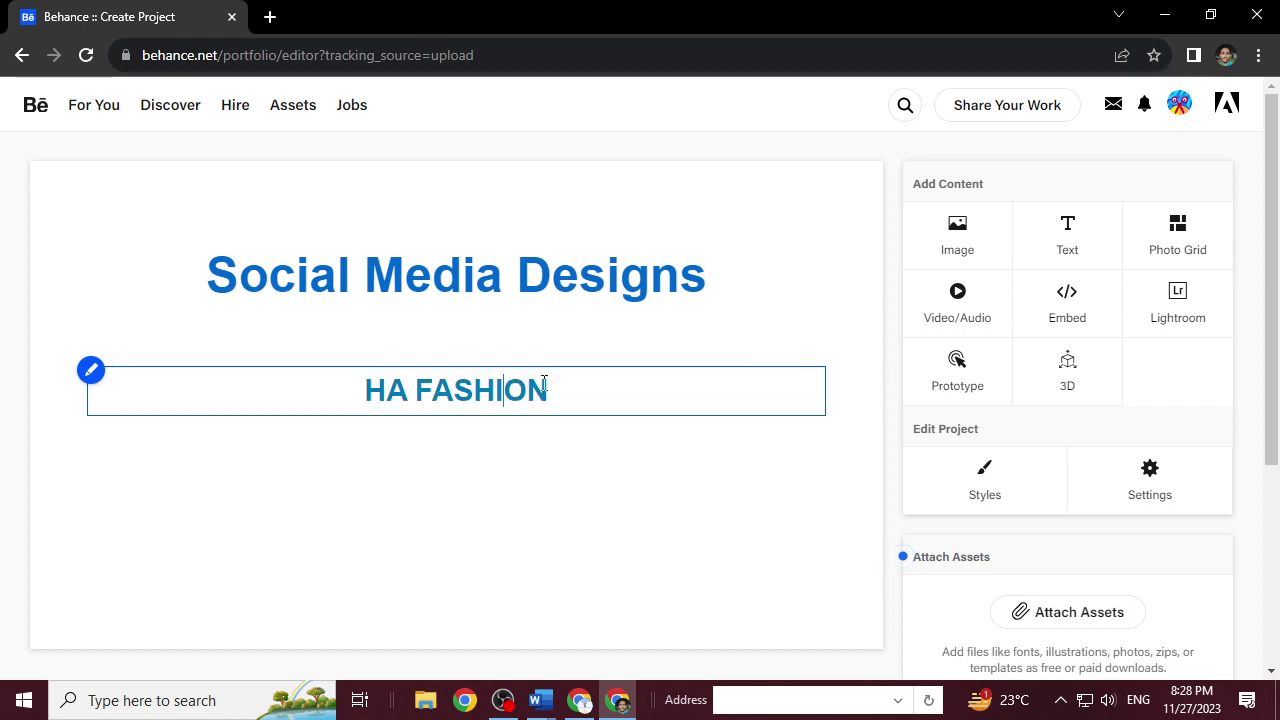
pyautogui.click(551, 443)
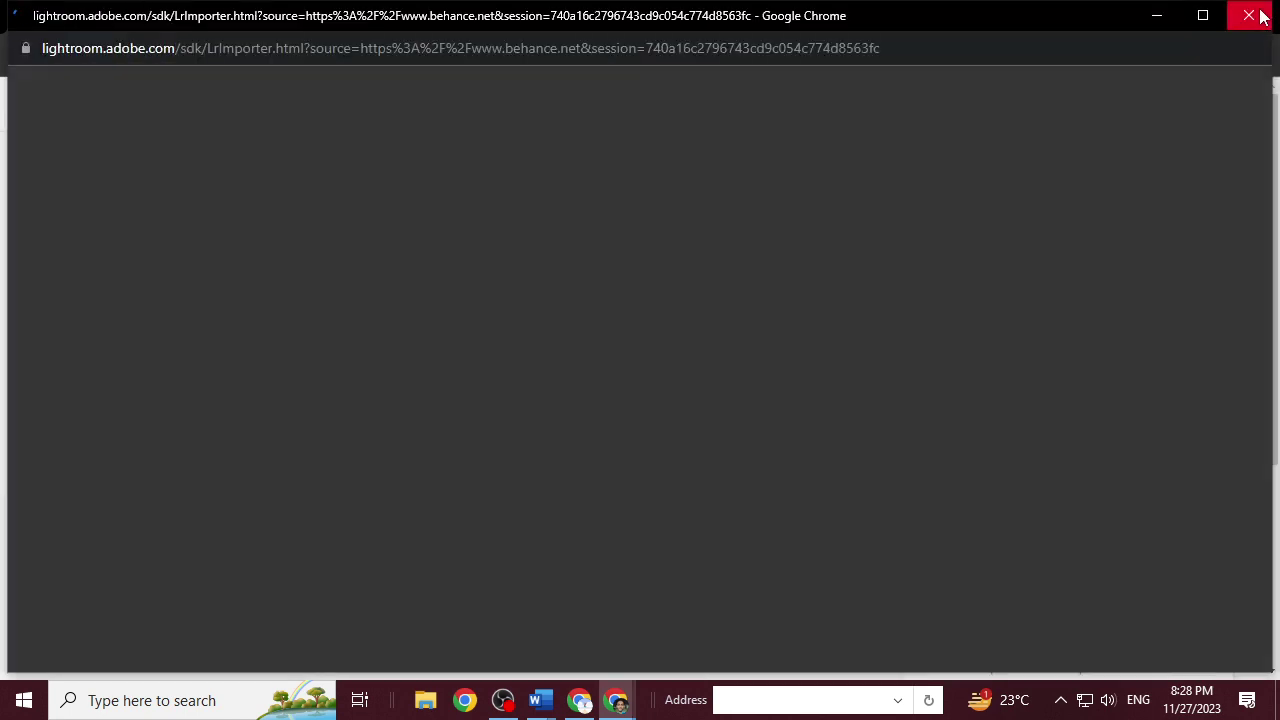
# Close the stray Lightroom pop-up and add a new text block below HA FASHION.
pyautogui.click(1249, 15)
pyautogui.moveTo(523, 475)
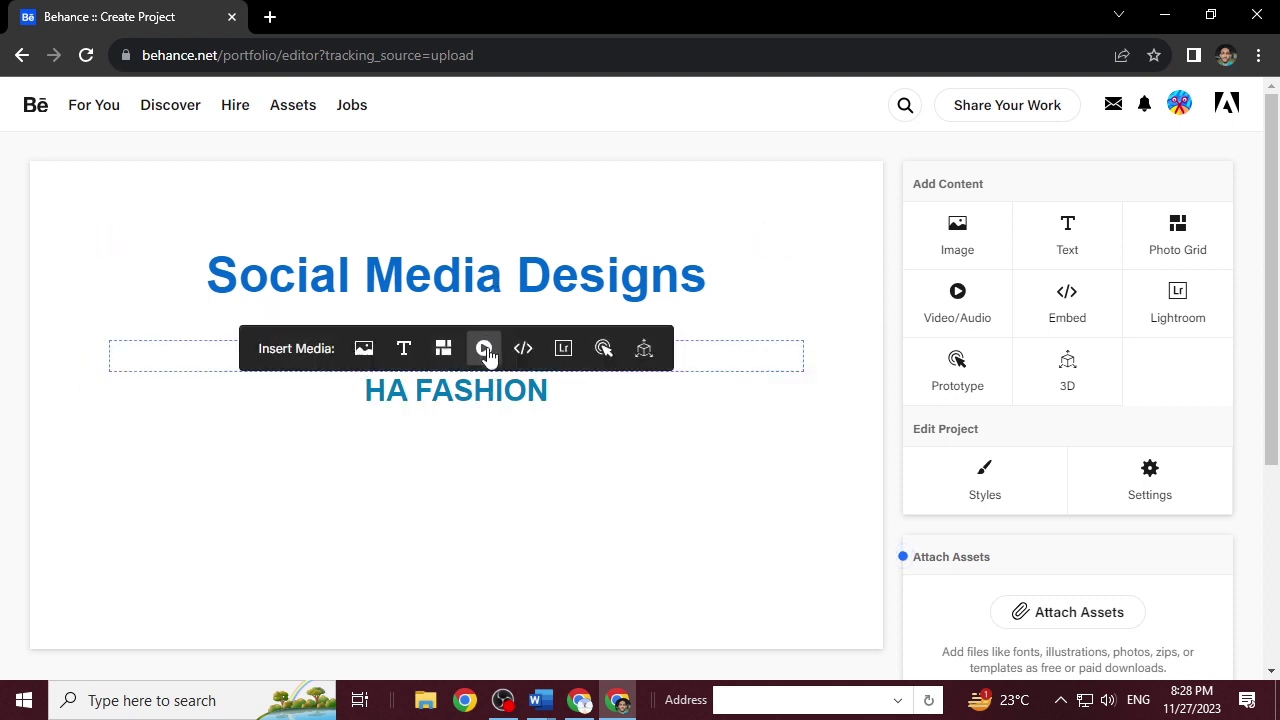
pyautogui.moveTo(483, 443)
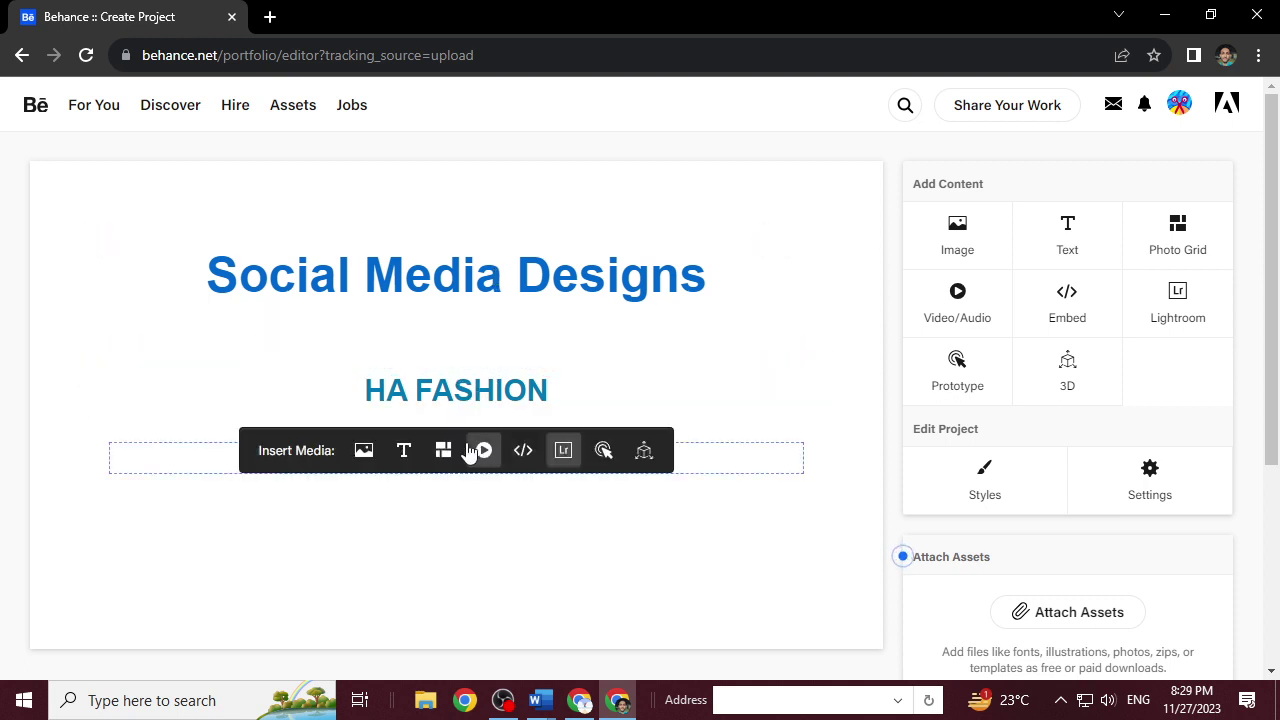
pyautogui.click(415, 456)
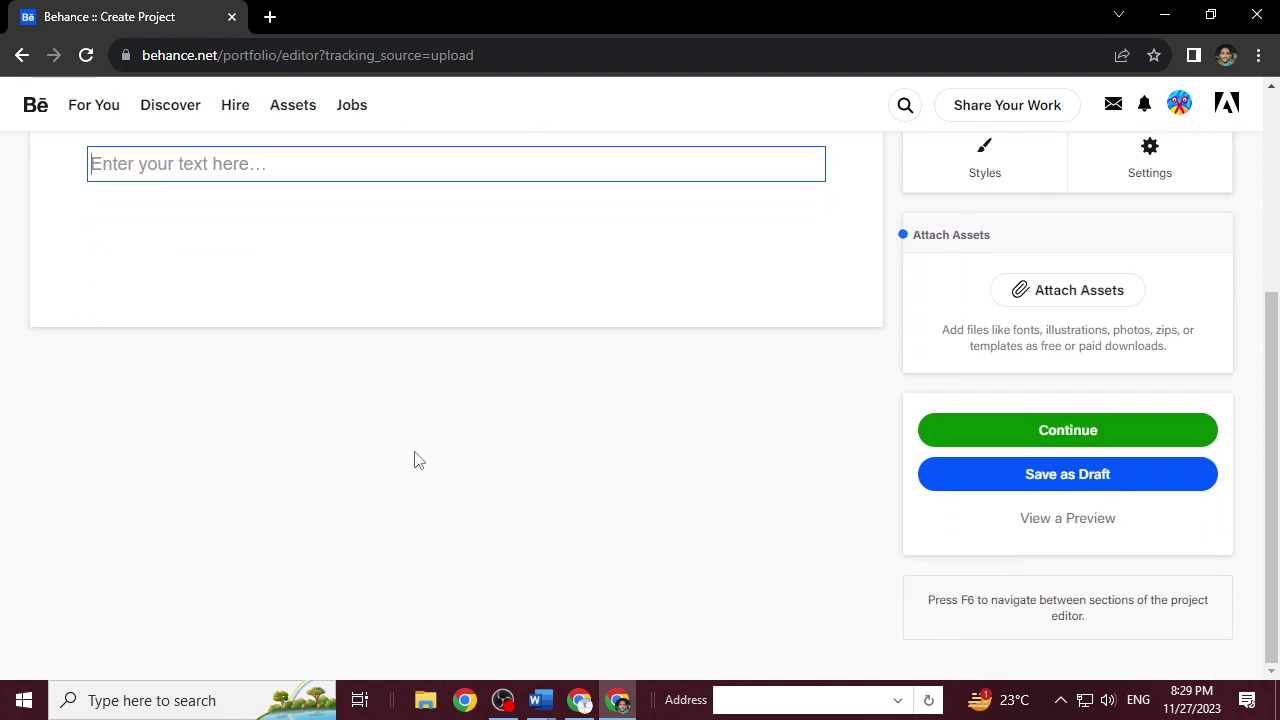
# Type 'About Brand: This is the fashion industry based company which sales bags, tshirts, and so on'.
pyautogui.write('Abo')
pyautogui.write('u')
pyautogui.press('BackSpace')
pyautogui.write('ut')
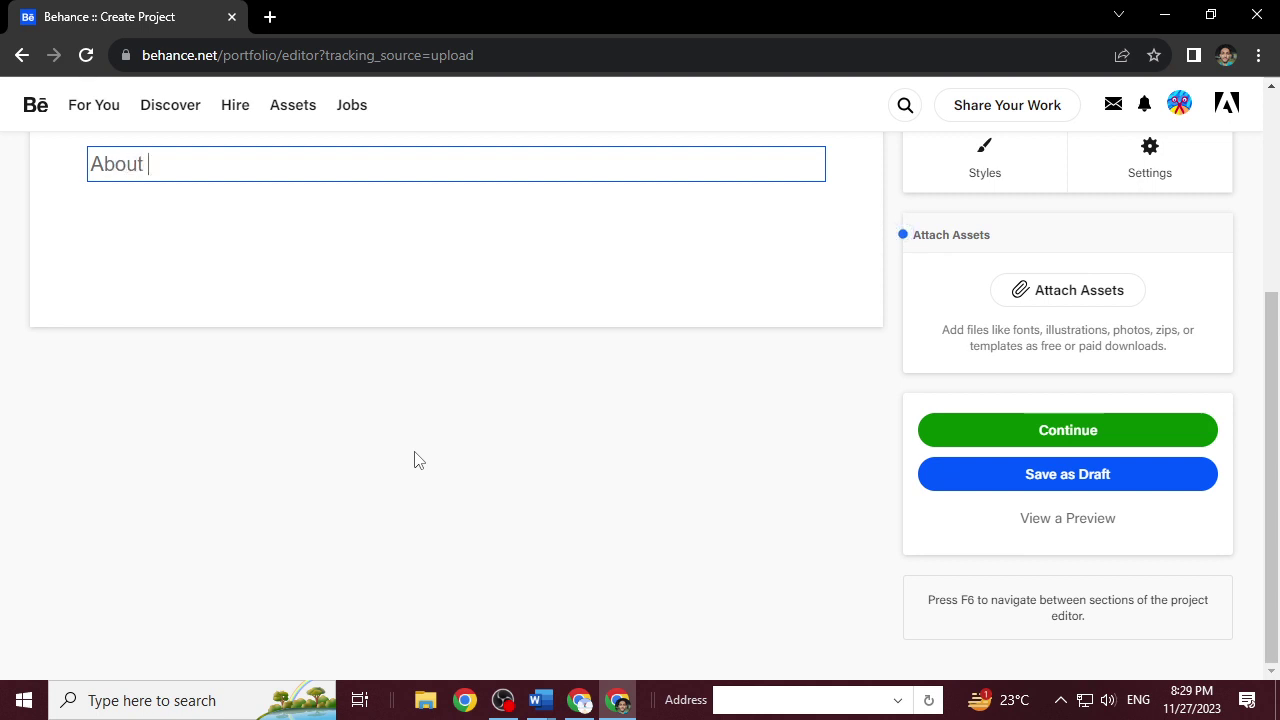
pyautogui.write(' Brand ')
pyautogui.write('This is the ')
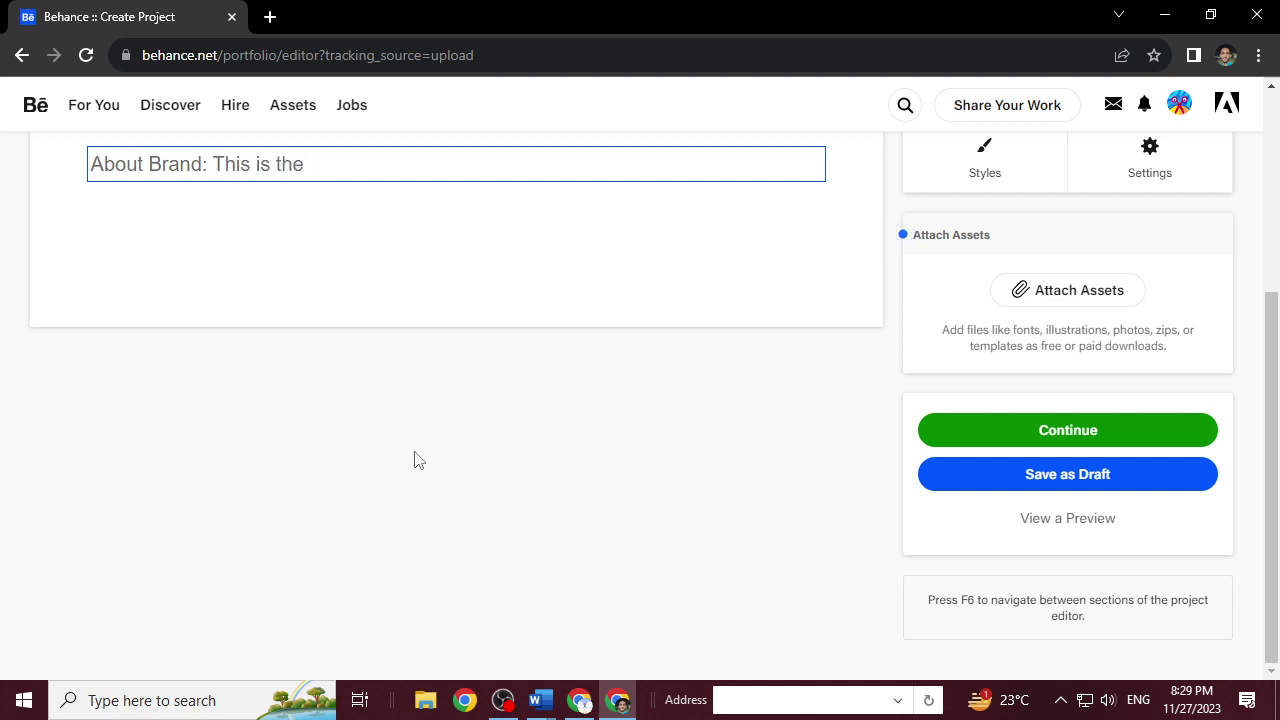
pyautogui.write('fashion industry ')
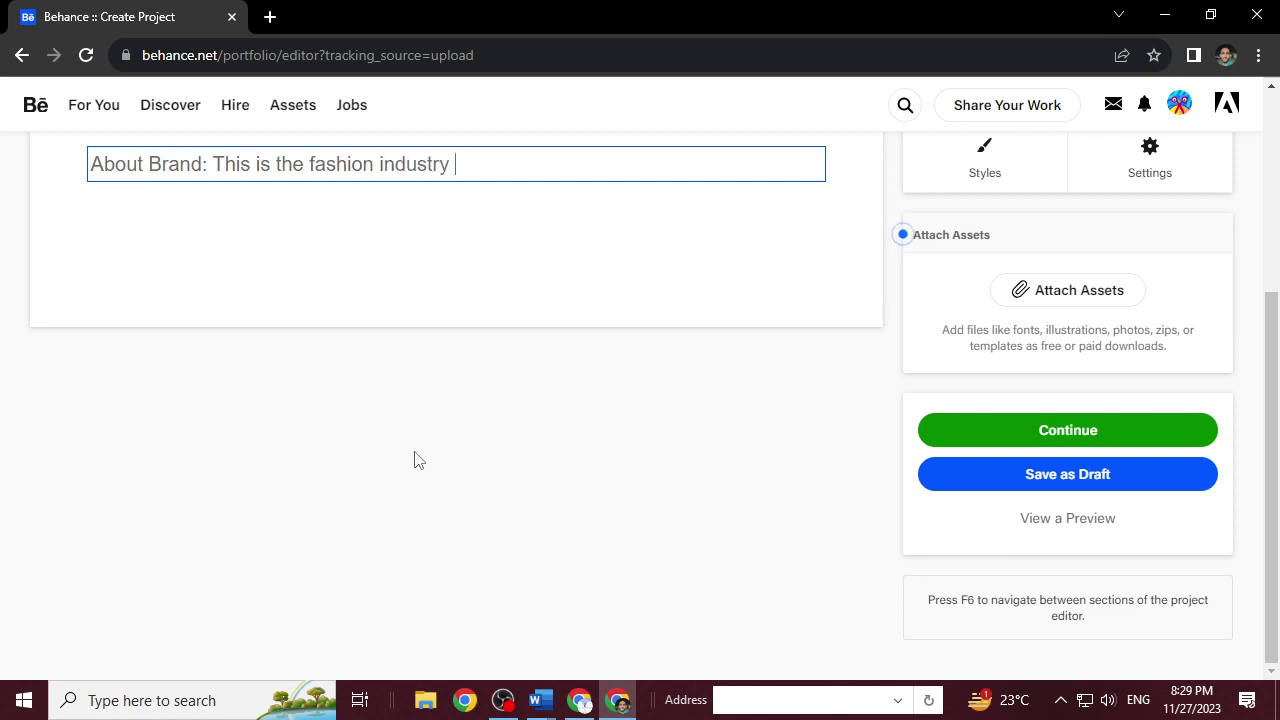
pyautogui.write('based companu')
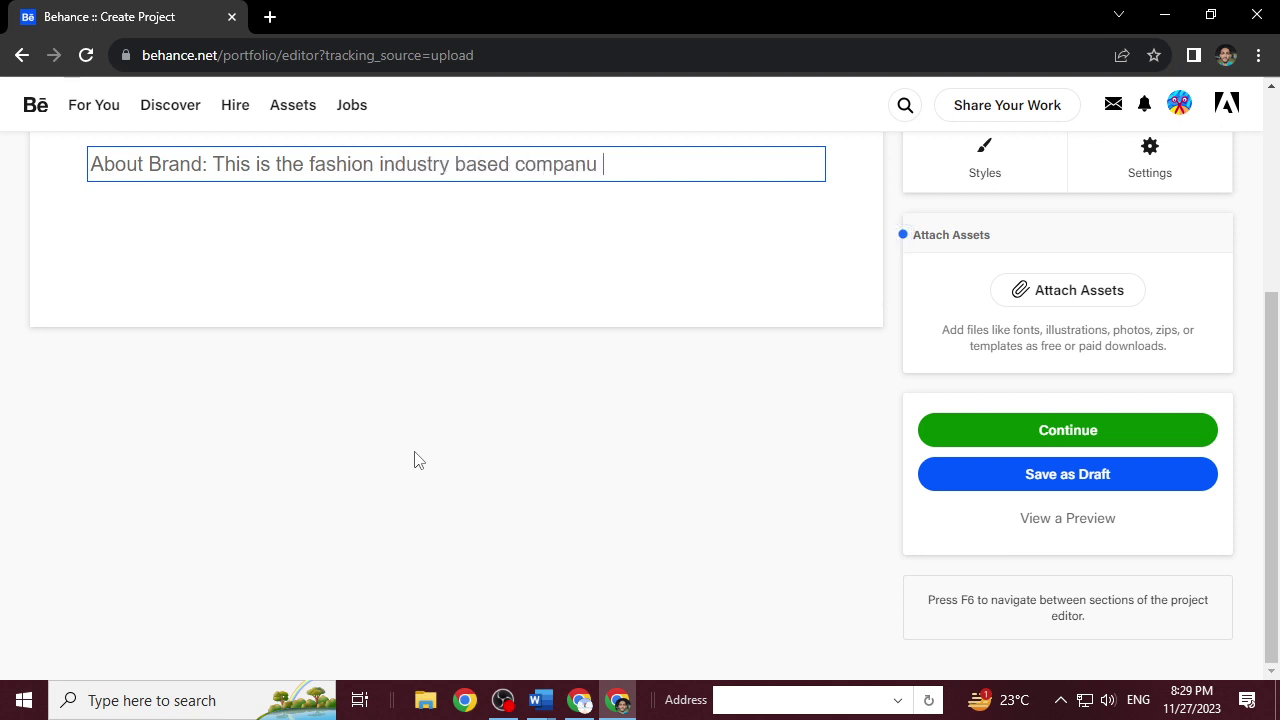
pyautogui.press('BackSpace')
pyautogui.press('BackSpace')
pyautogui.write('y ewhich')
pyautogui.press('BackSpace')
pyautogui.press('BackSpace')
pyautogui.press('BackSpace')
pyautogui.press('BackSpace')
pyautogui.press('BackSpace')
pyautogui.press('BackSpace')
pyautogui.write('whyoich')
pyautogui.press('BackSpace')
pyautogui.press('BackSpace')
pyautogui.press('BackSpace')
pyautogui.press('BackSpace')
pyautogui.write('ichg sa')
pyautogui.press('BackSpace')
pyautogui.press('BackSpace')
pyautogui.press('BackSpace')
pyautogui.press('BackSpace')
pyautogui.write('sales ')
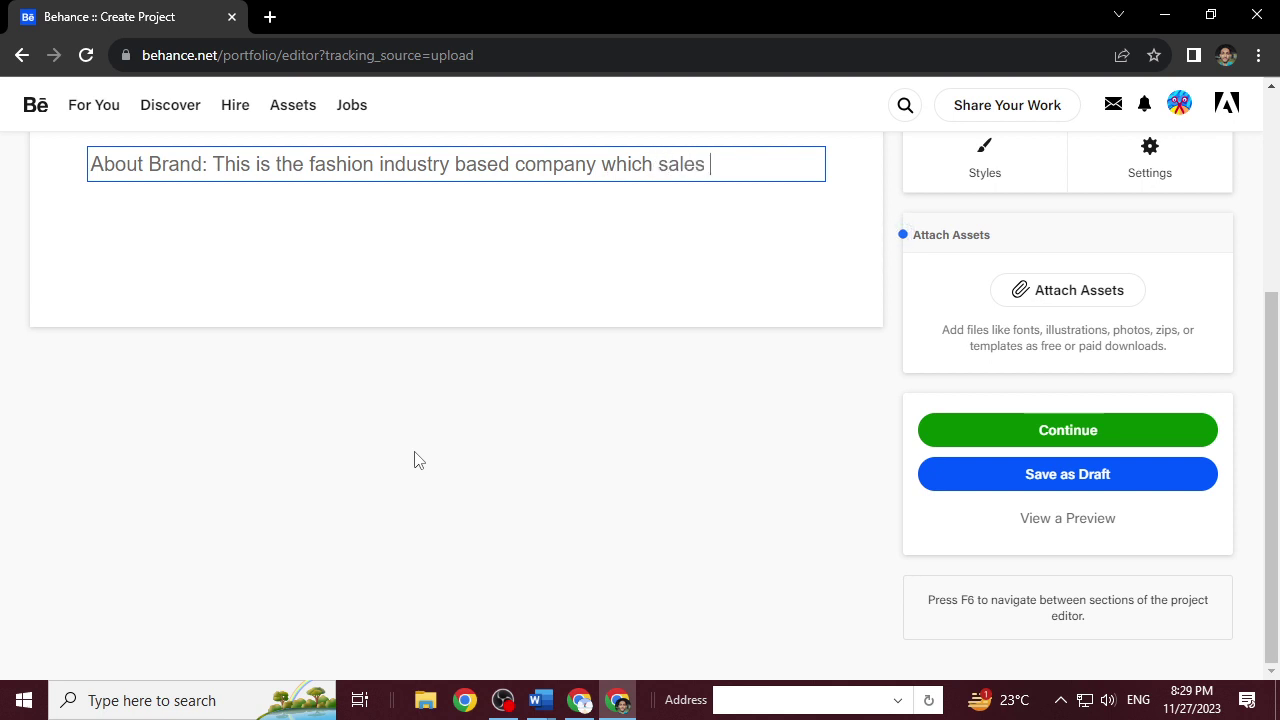
pyautogui.write('bags , tshoi')
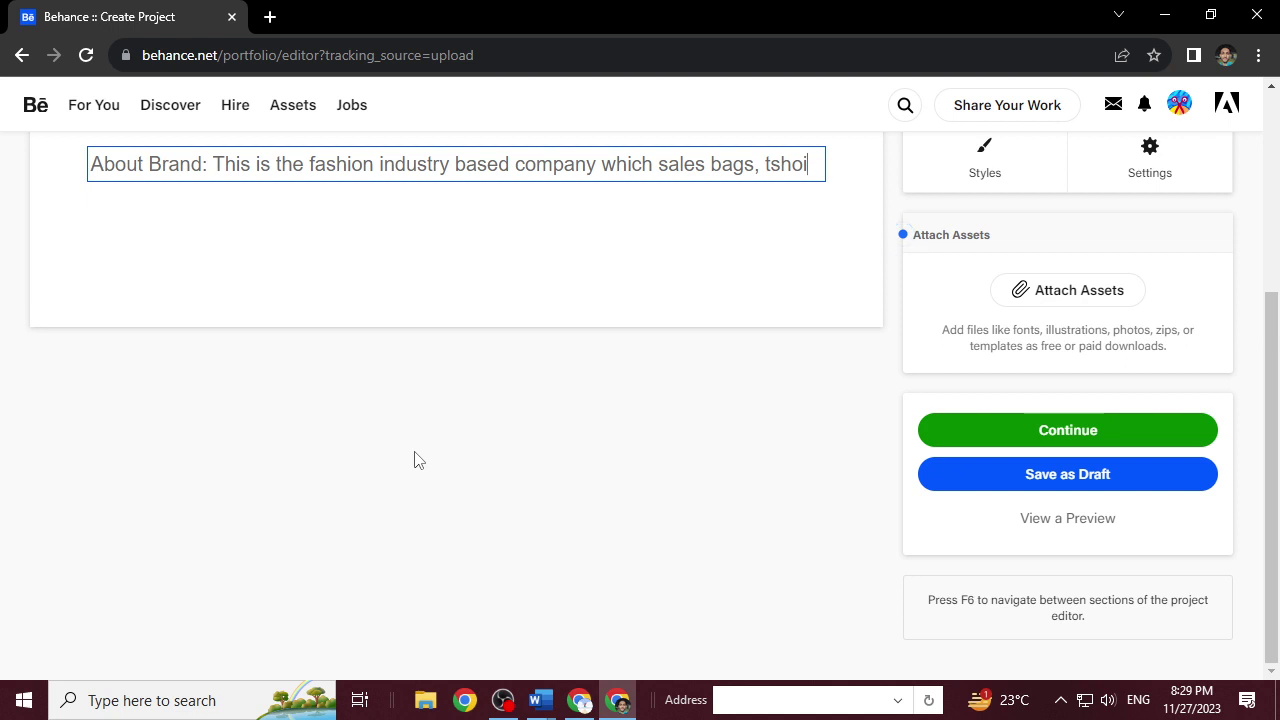
pyautogui.write('rts, and so on')
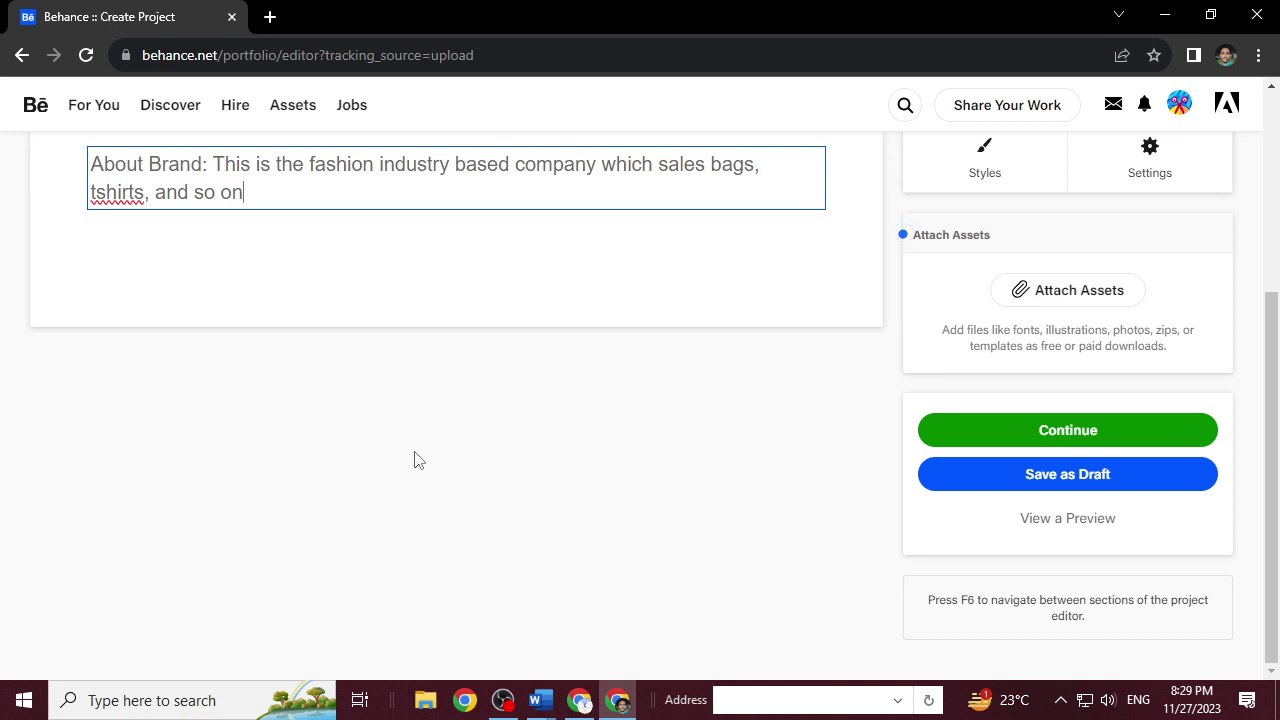
pyautogui.click(417, 223)
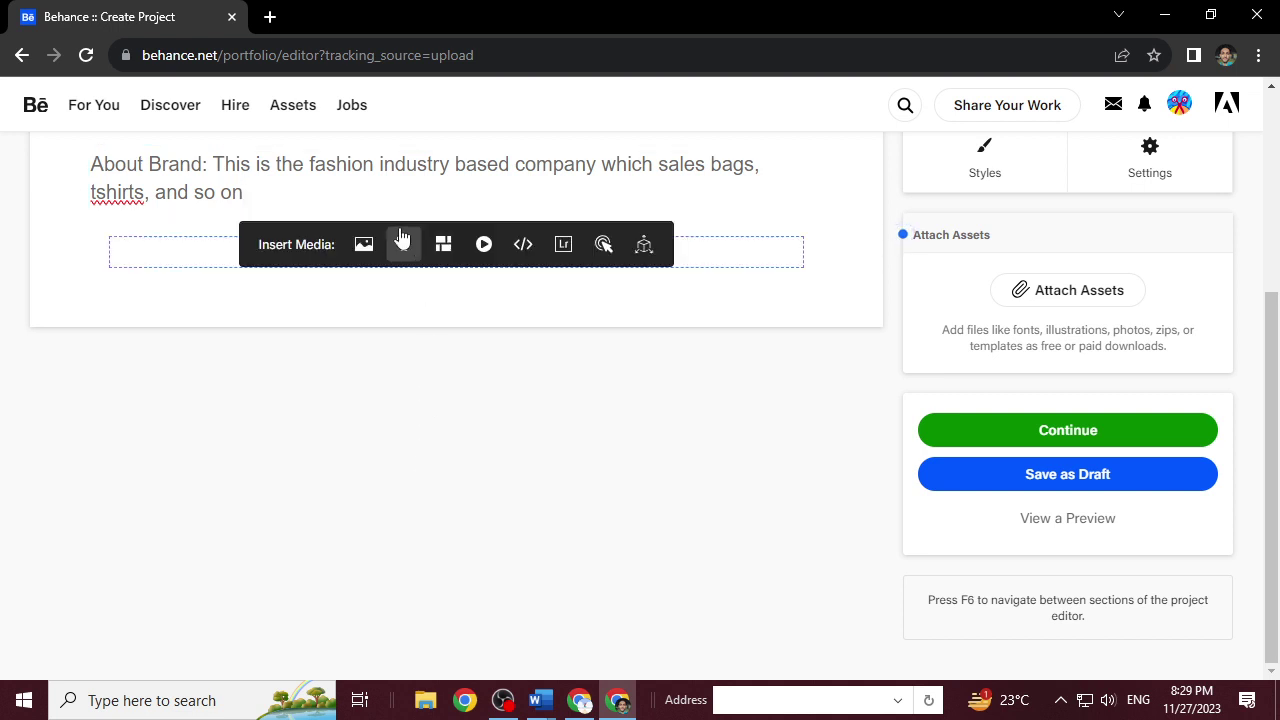
# Insert a text block under the About Brand description and start typing 'My Position'.
pyautogui.click(401, 246)
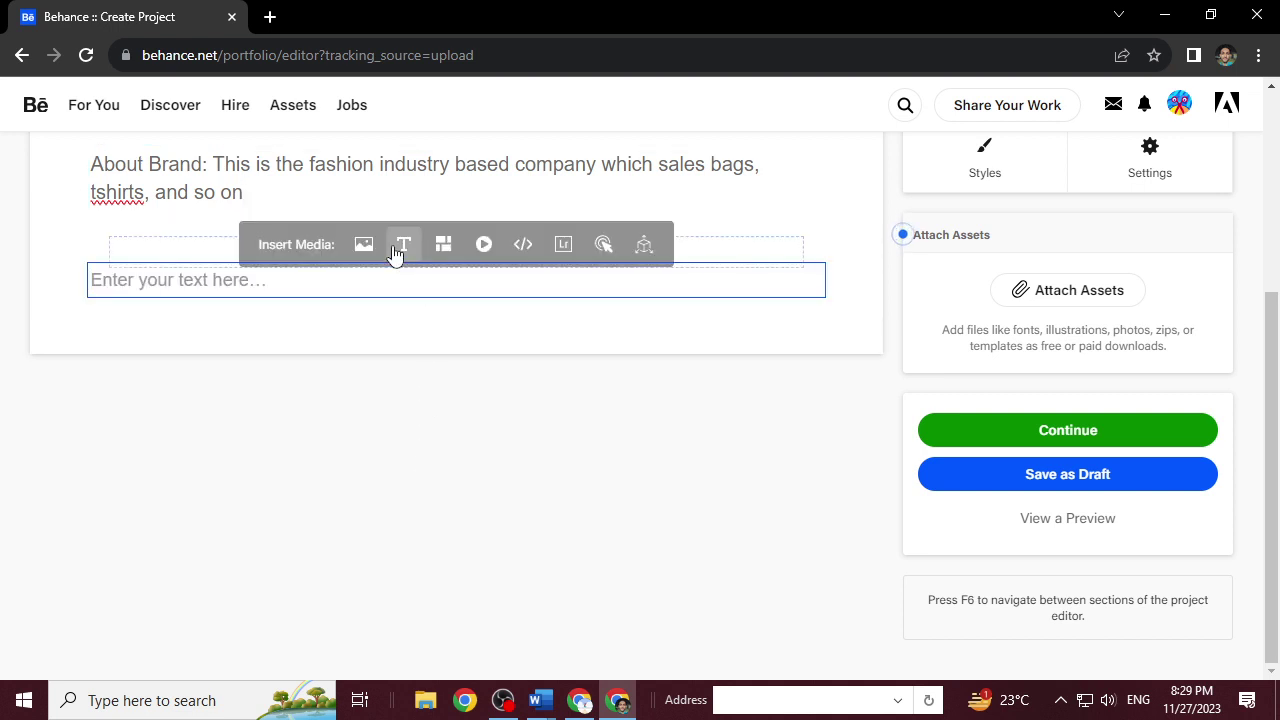
pyautogui.write('My Position:')
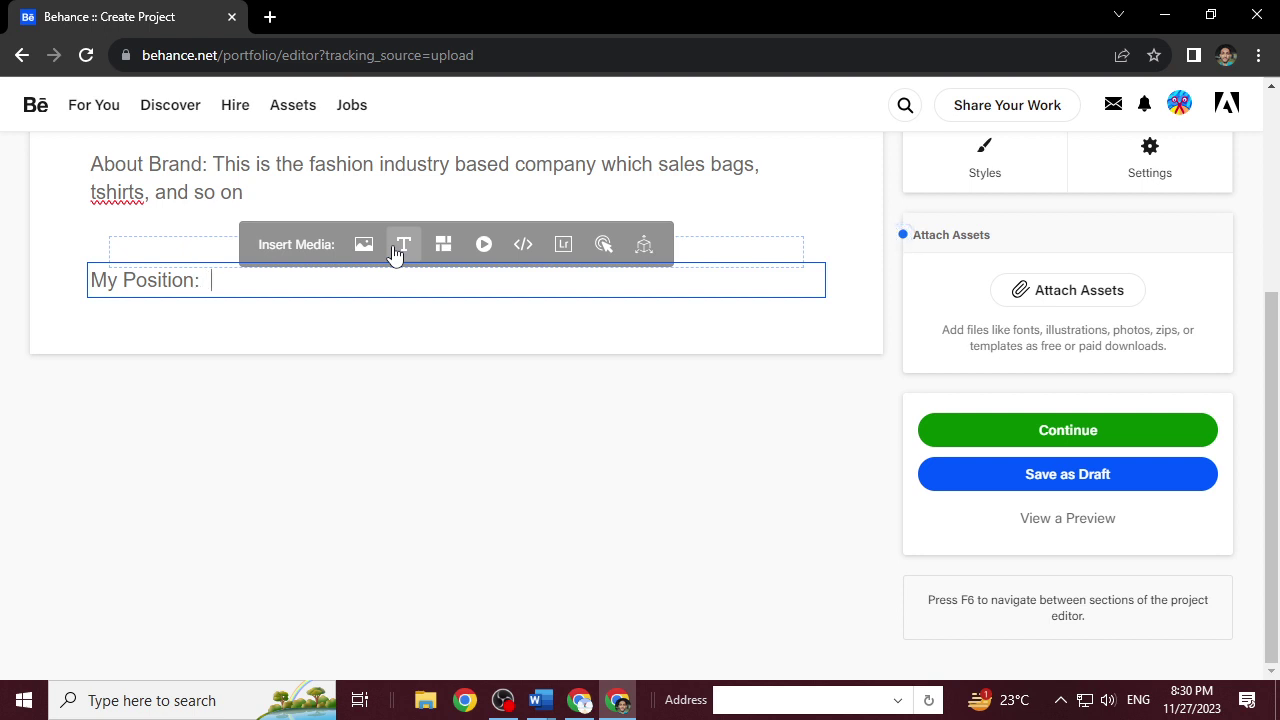
# Type the My Position sentence about doing social media branding for them and solving their brand identity.
pyautogui.write('I didi')
pyautogui.press('BackSpace')
pyautogui.press('BackSpace')
pyautogui.write('sopcois')
pyautogui.press('BackSpace')
pyautogui.press('BackSpace')
pyautogui.press('BackSpace')
pyautogui.press('BackSpace')
pyautogui.press('BackSpace')
pyautogui.write('ciaol med')
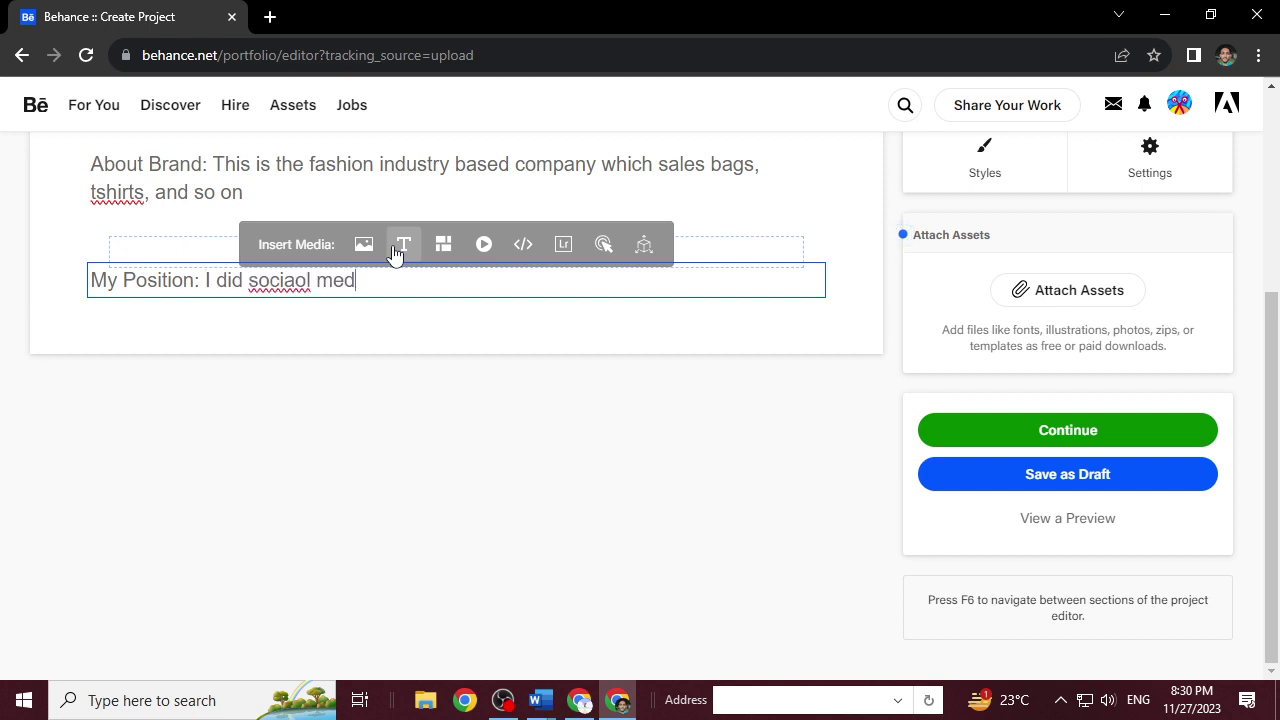
pyautogui.write('ia branding for them and s')
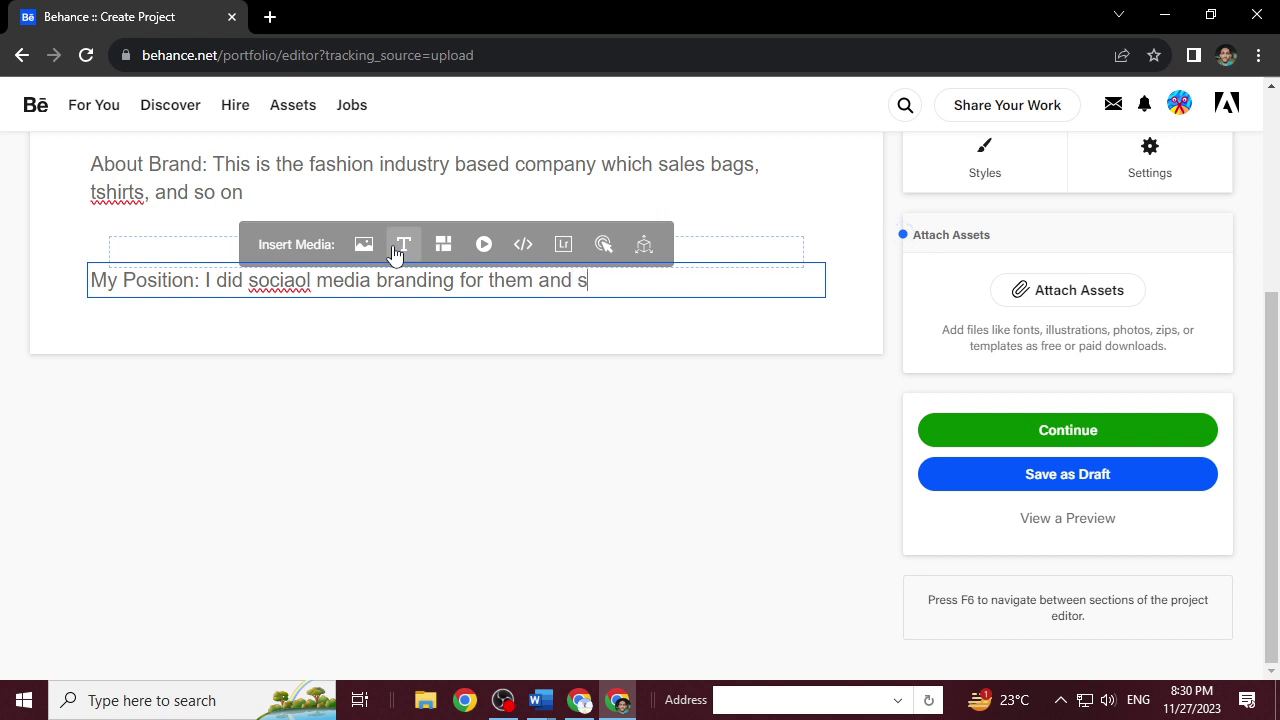
pyautogui.write('lo')
pyautogui.press('BackSpace')
pyautogui.press('BackSpace')
pyautogui.write('lso solve ')
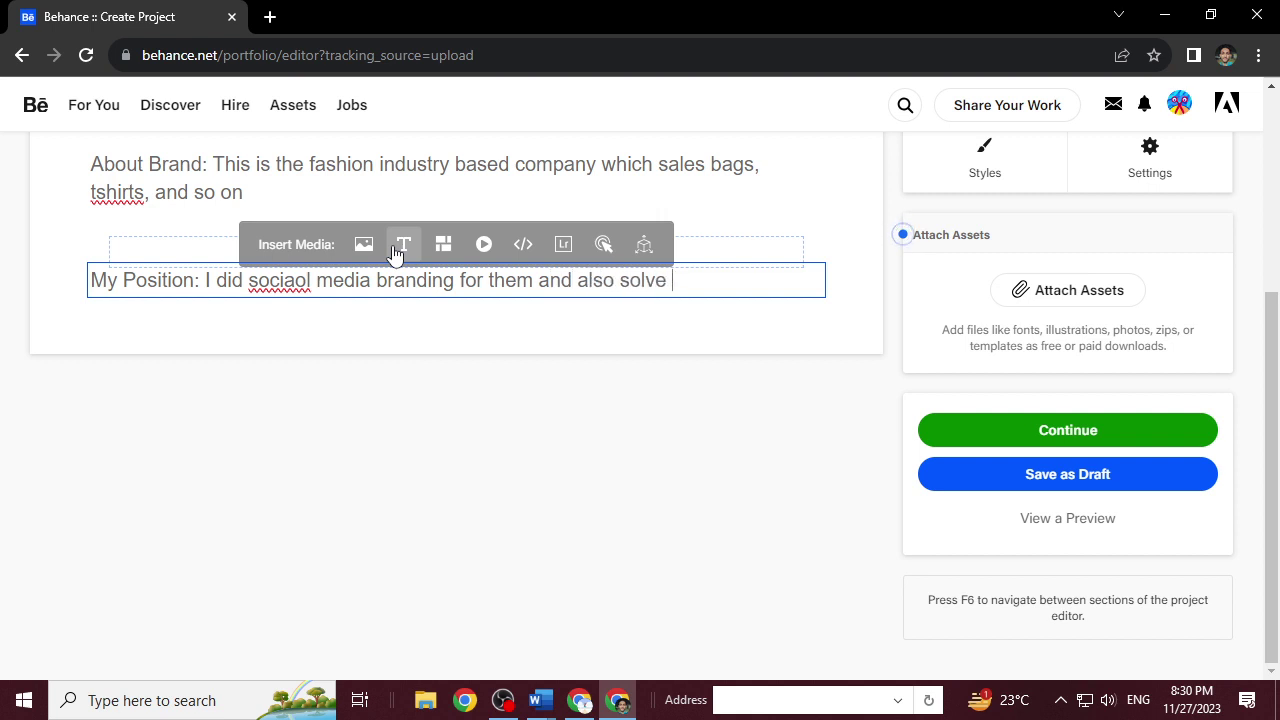
pyautogui.write('th')
pyautogui.press('BackSpace')
pyautogui.write('thier ideen')
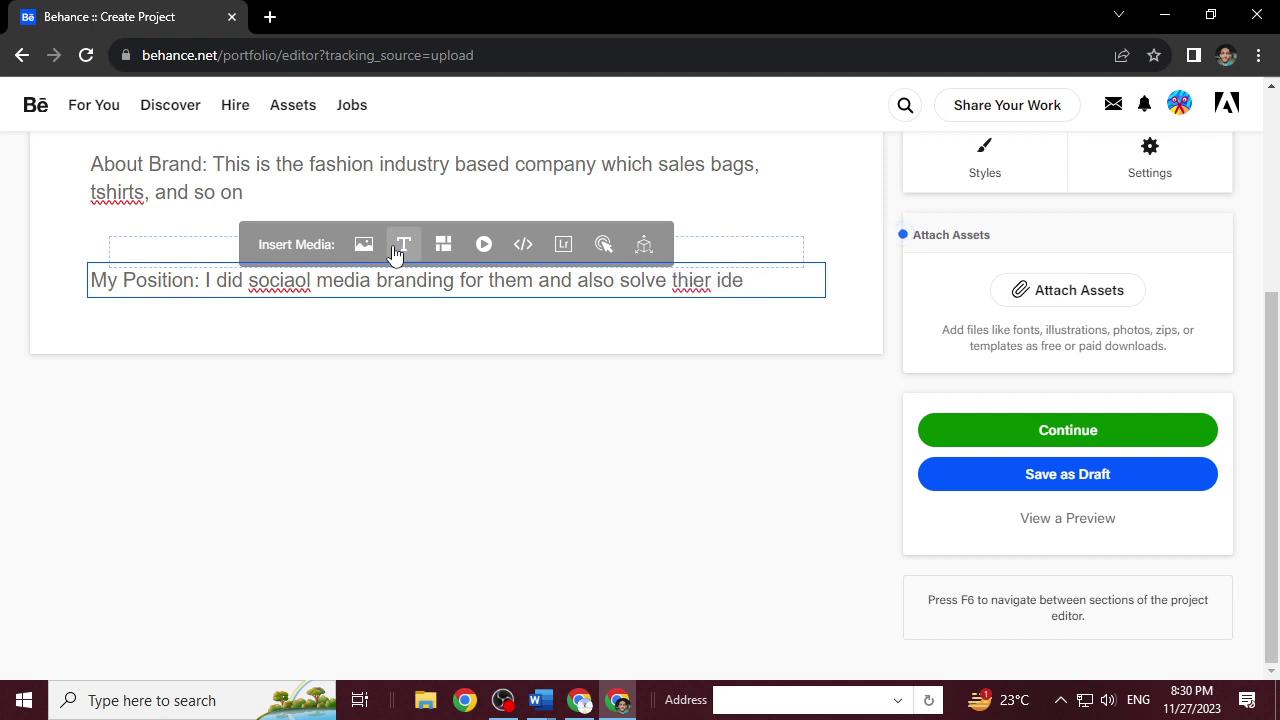
pyautogui.write('nt brand')
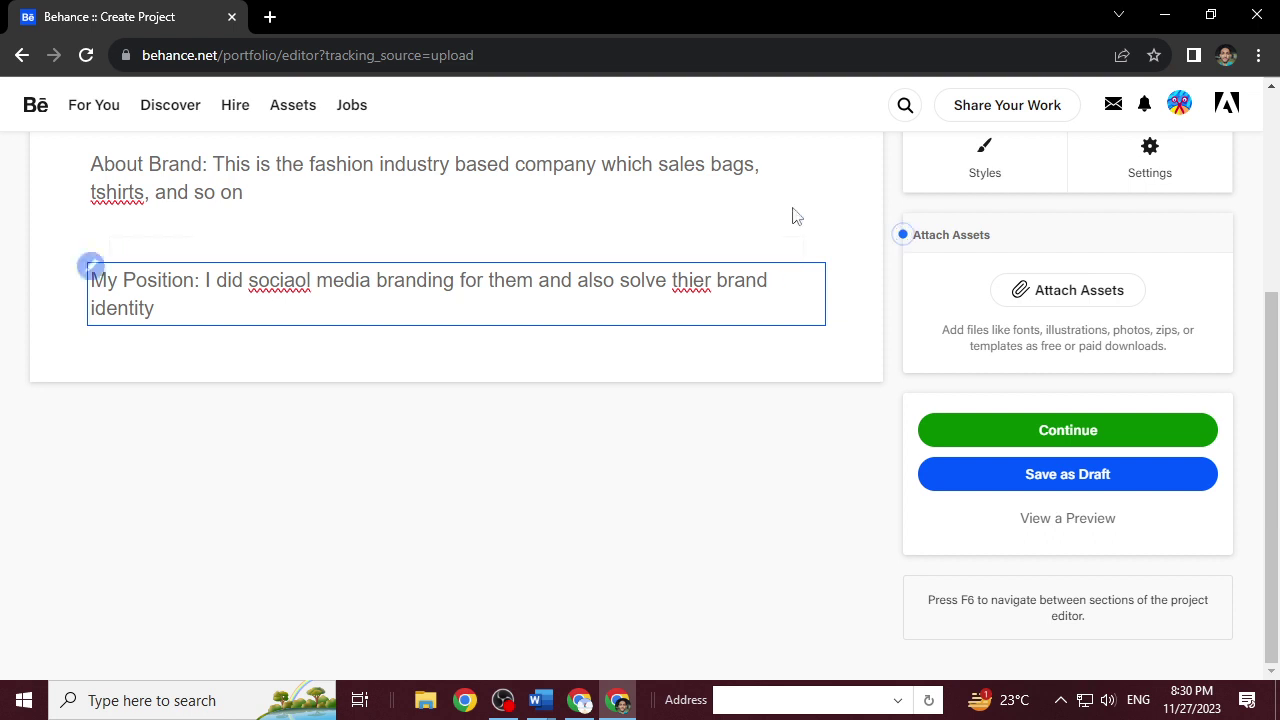
# Fix the misspellings 'thier' and 'sociaol' to 'their' and 'social' using spell-check suggestions.
pyautogui.rightClick(701, 290)
pyautogui.click(740, 305)
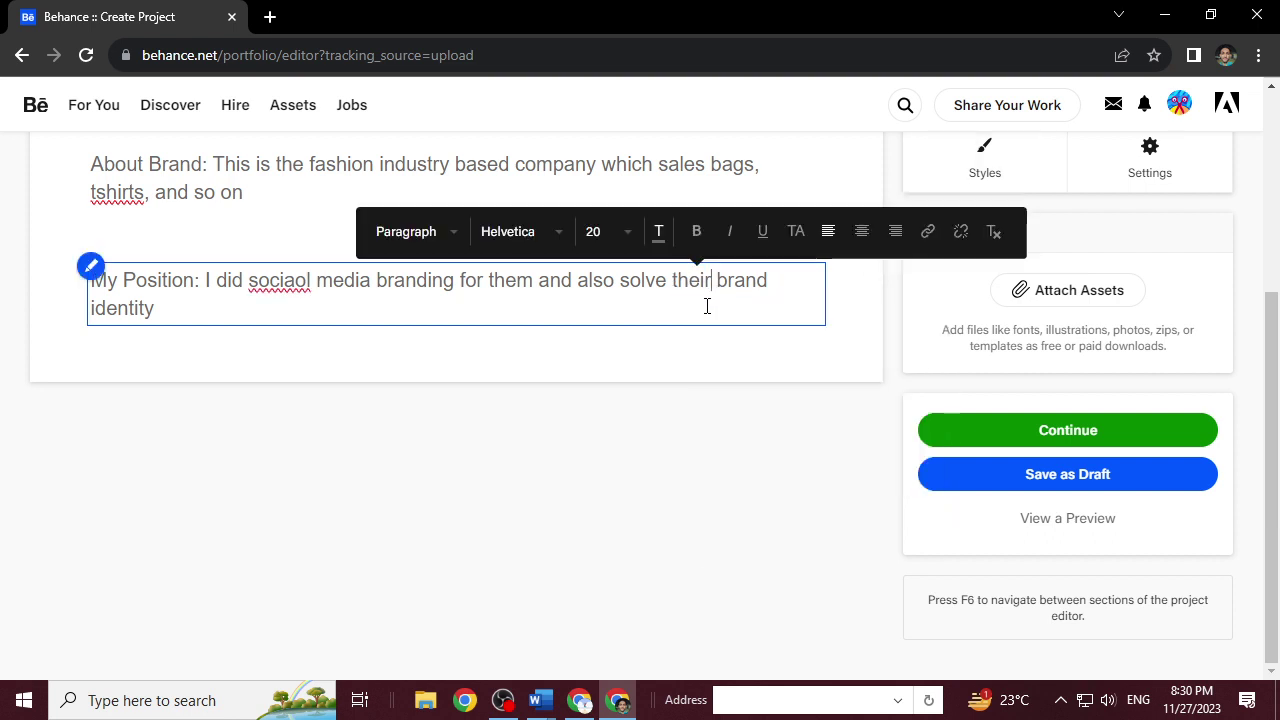
pyautogui.click(707, 305)
pyautogui.rightClick(301, 282)
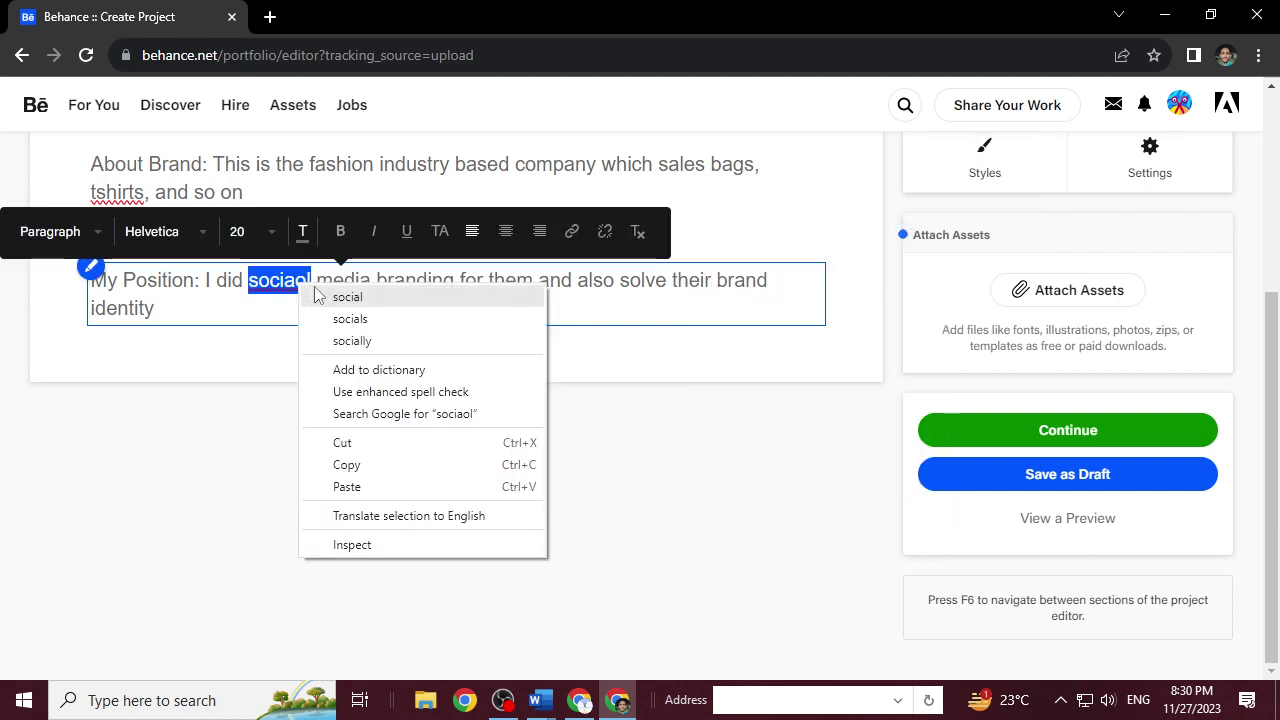
pyautogui.click(345, 294)
pyautogui.click(294, 309)
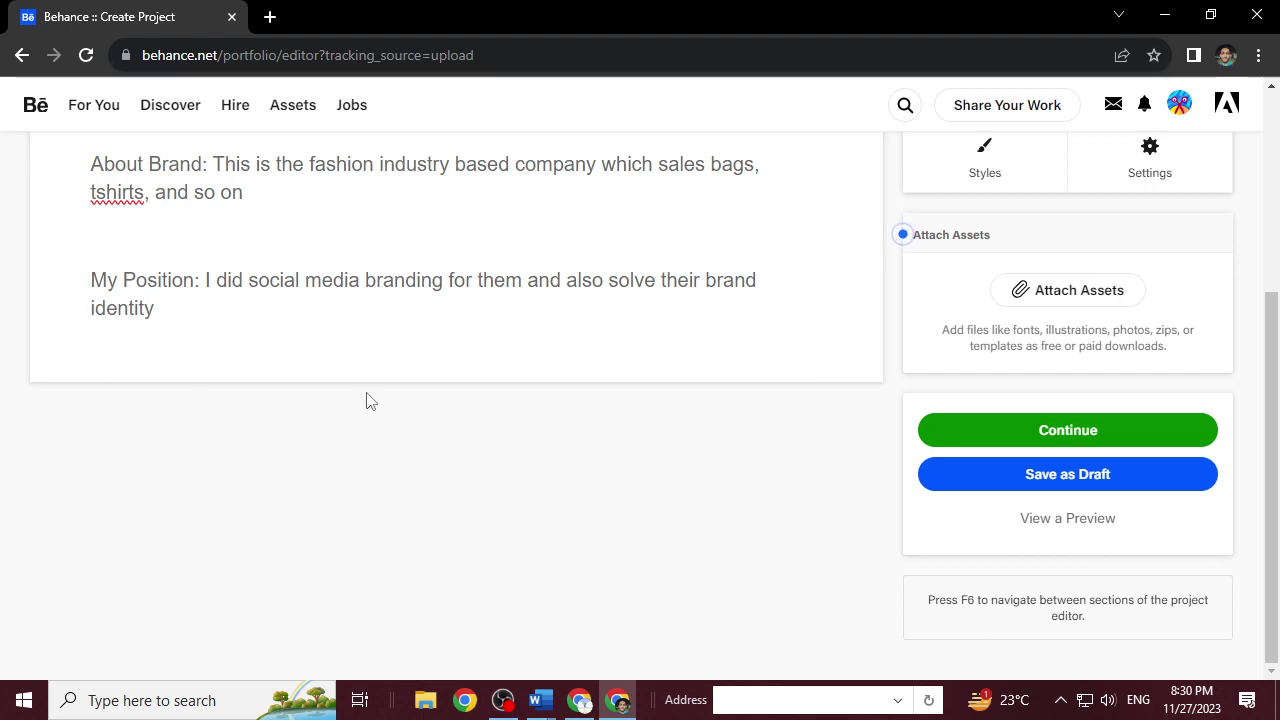
pyautogui.scroll(3, 374, 363)
pyautogui.scroll(-3, 374, 360)
pyautogui.scroll(3, 374, 355)
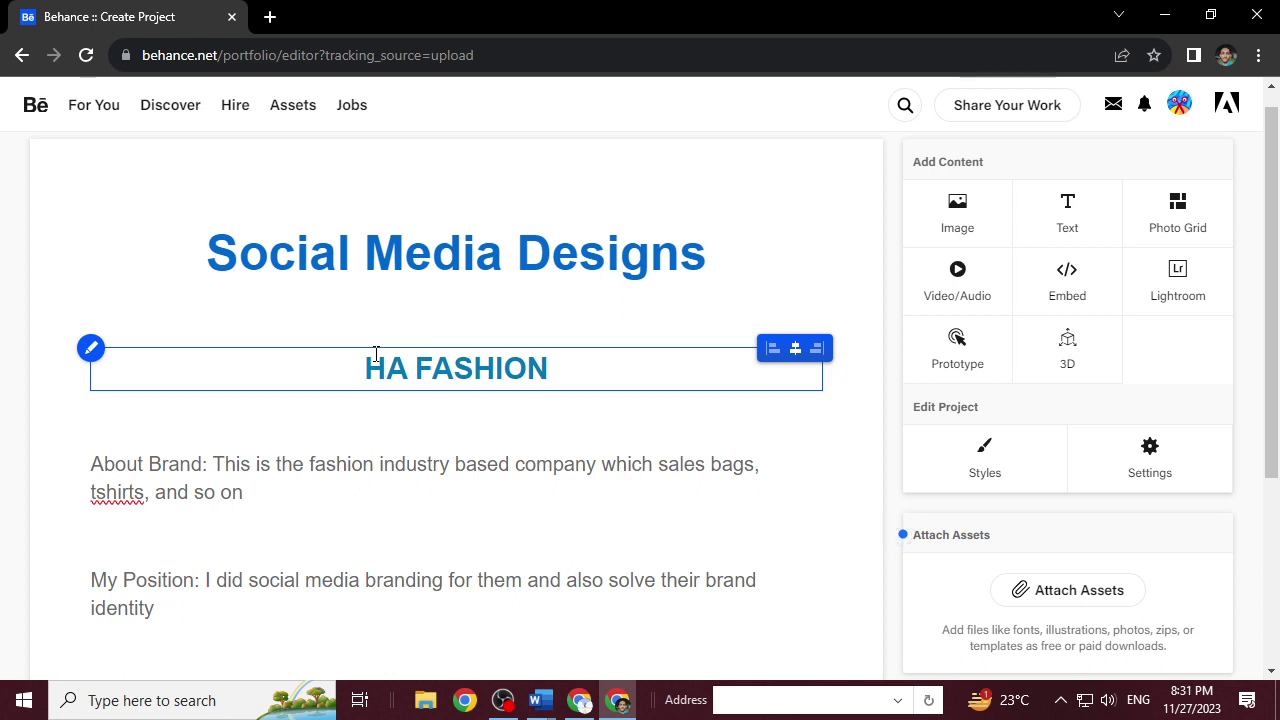
pyautogui.scroll(-3, 376, 352)
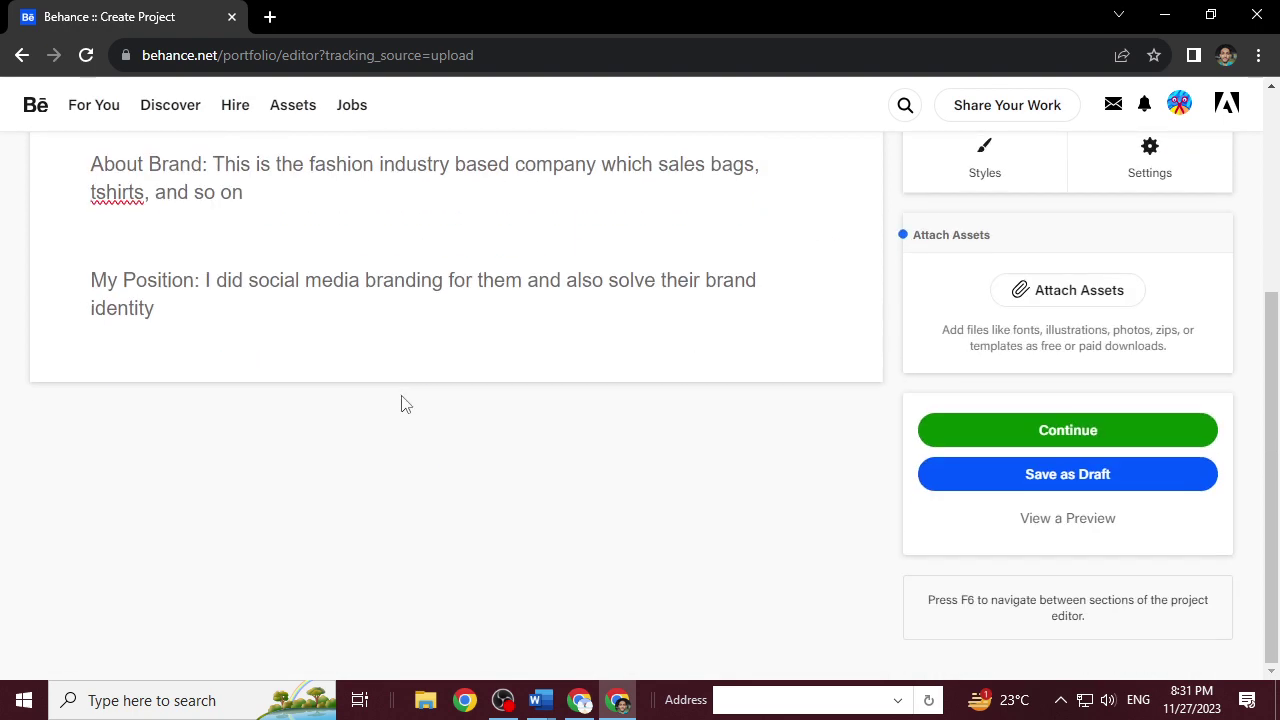
pyautogui.moveTo(340, 371)
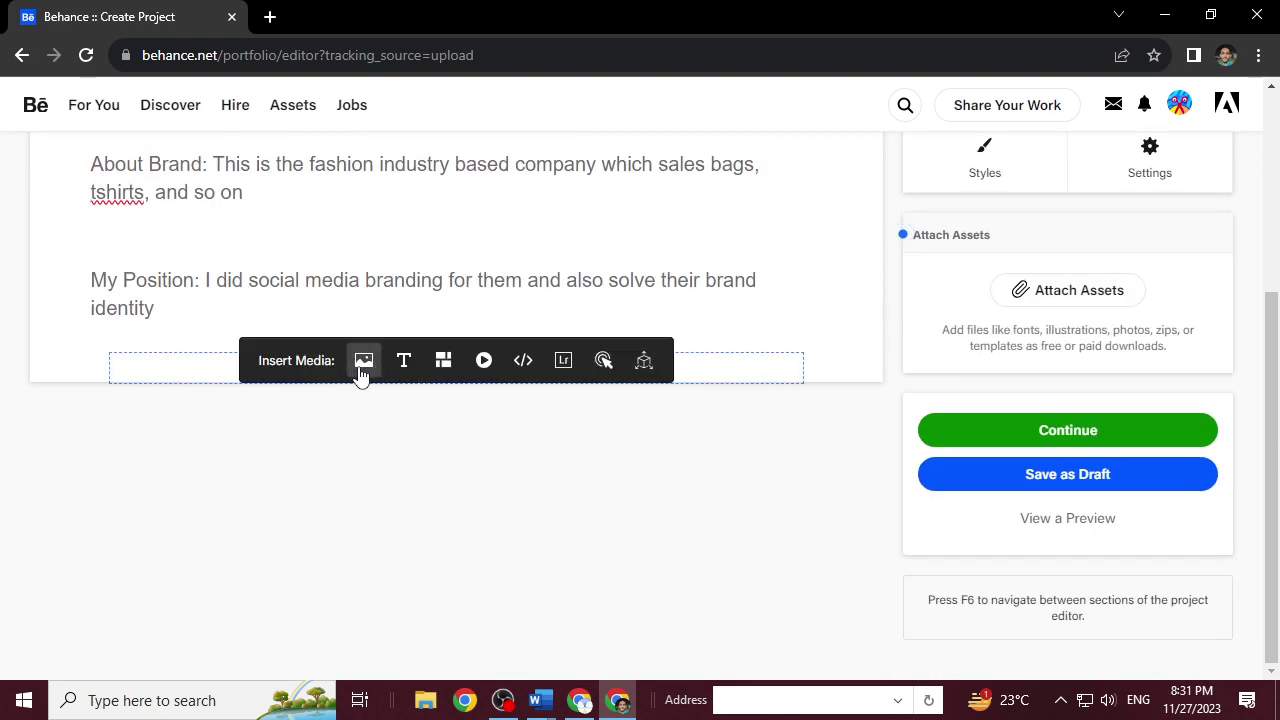
# Upload HELLO.png from Downloads as an image below the My Position paragraph.
pyautogui.click(362, 366)
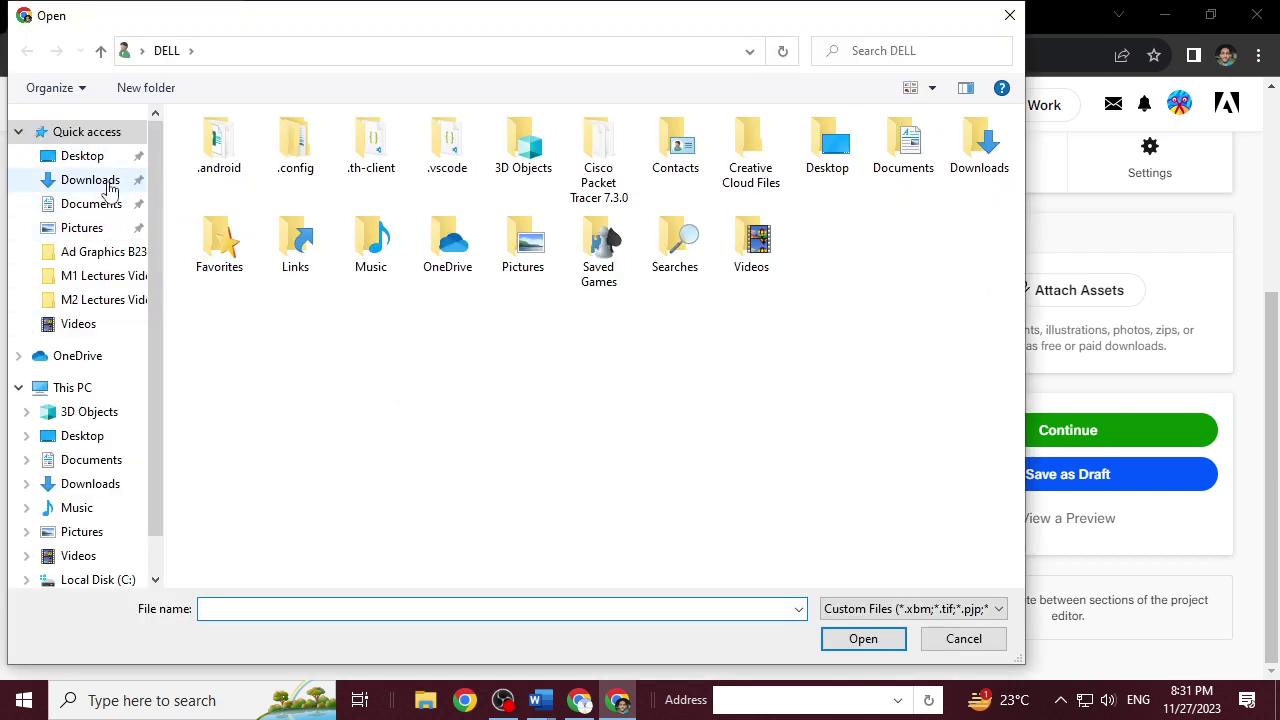
pyautogui.click(106, 225)
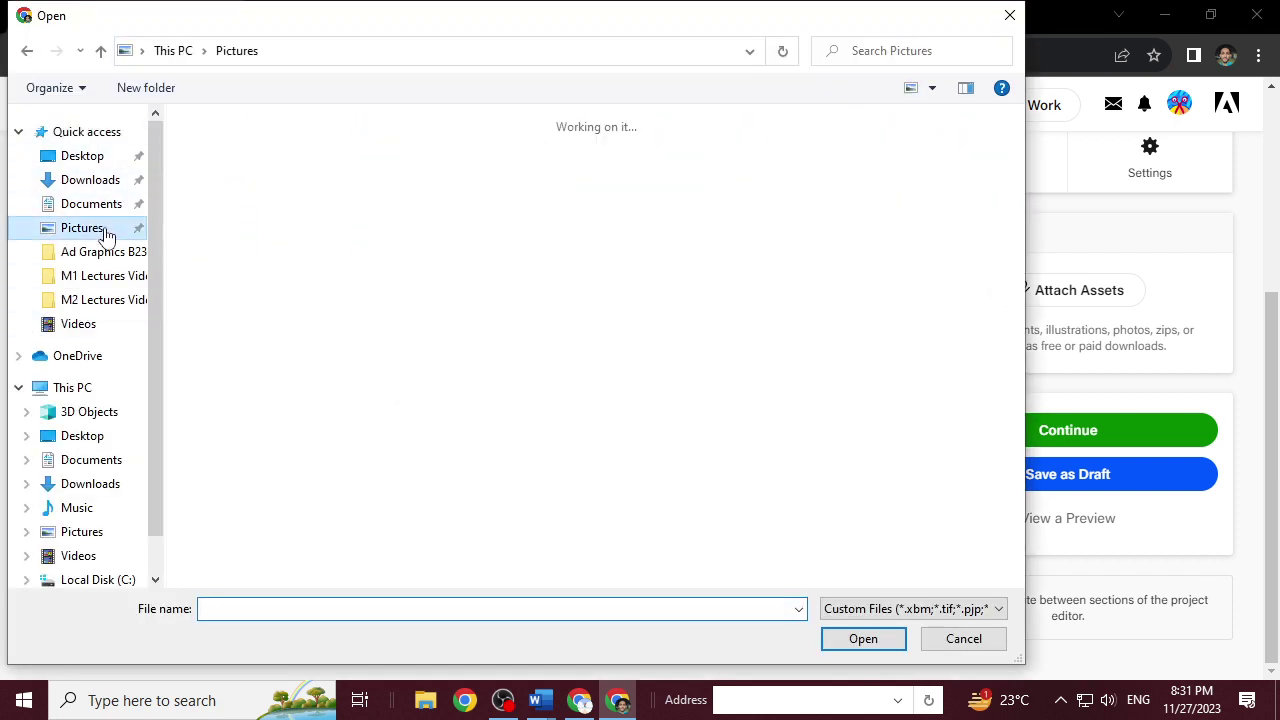
pyautogui.click(90, 180)
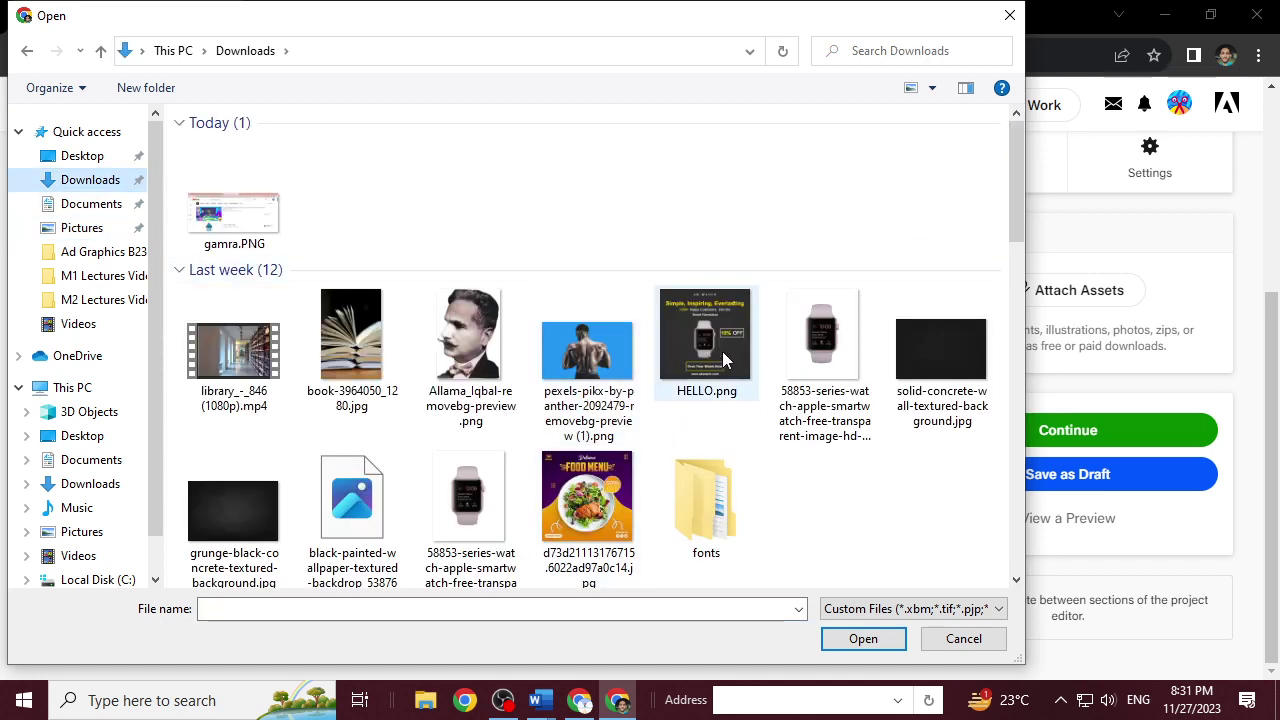
pyautogui.click(740, 362)
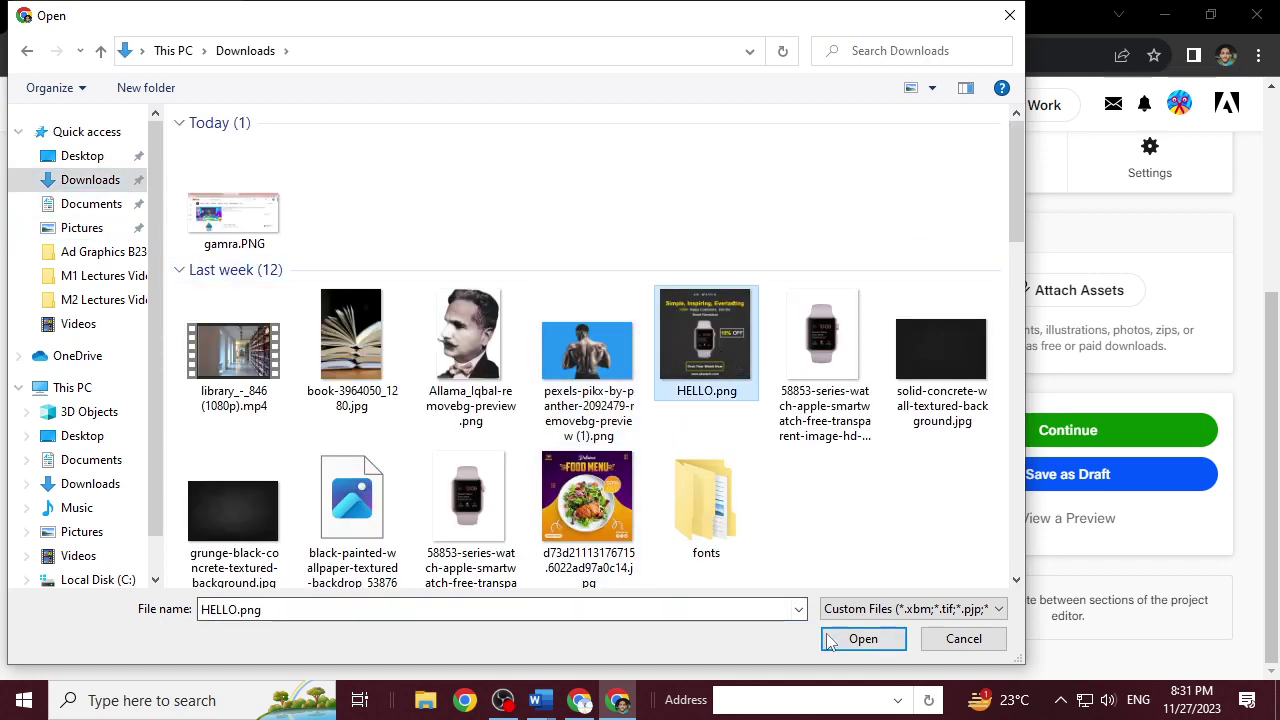
pyautogui.click(838, 640)
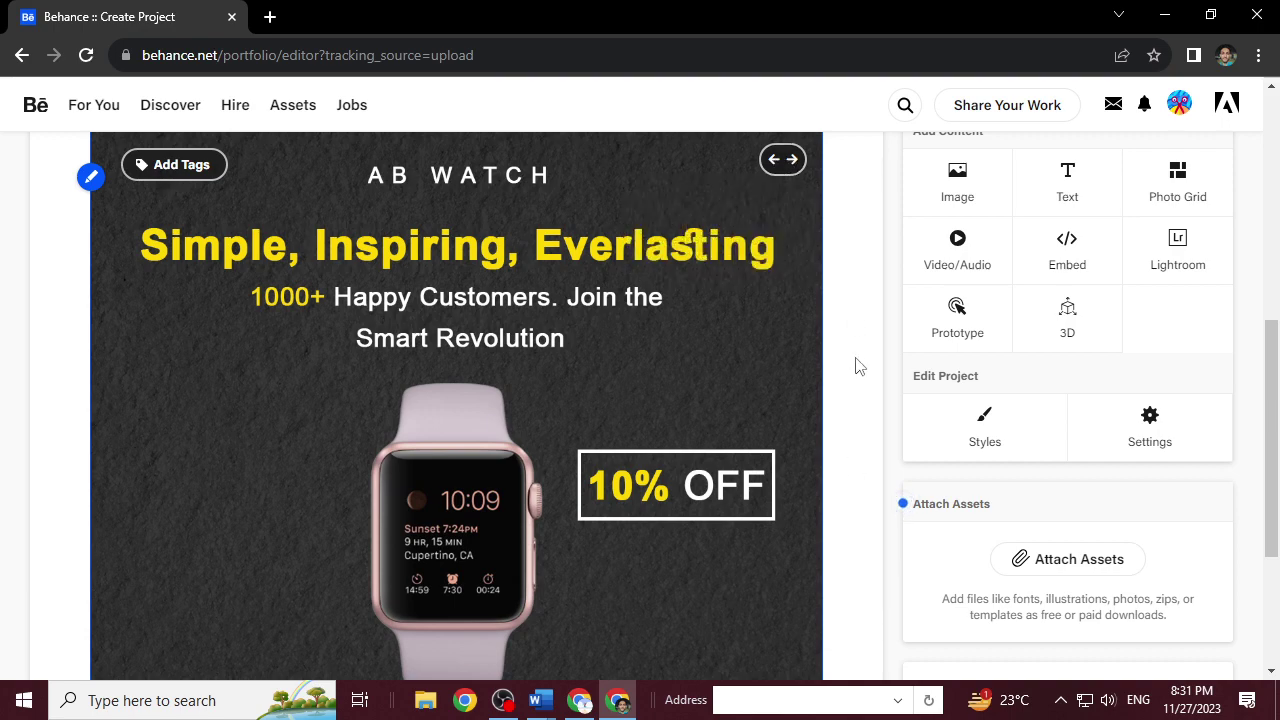
pyautogui.hotkey('ctrl', '-')
pyautogui.hotkey('ctrl', '+')
pyautogui.hotkey('ctrl', '+')
pyautogui.hotkey('ctrl', '+')
pyautogui.hotkey('ctrl', '-')
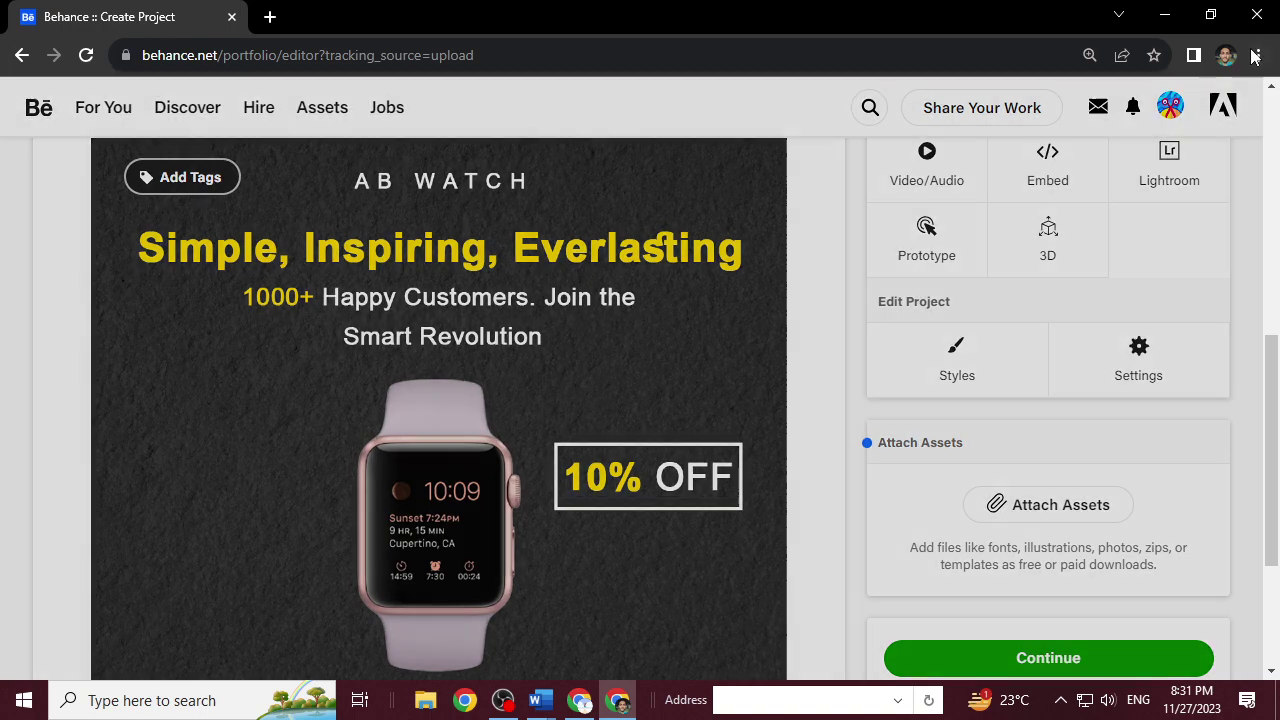
# Zoom Chrome out to 33% to review the whole project layout.
pyautogui.click(1258, 55)
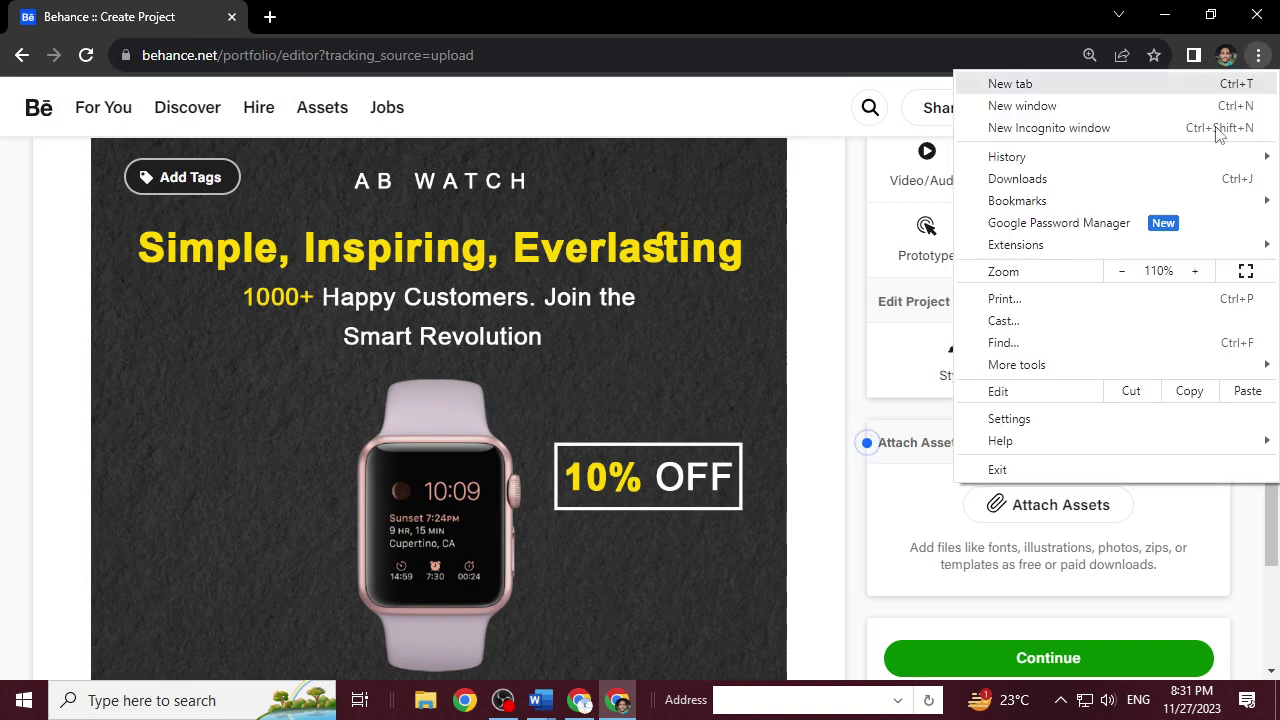
pyautogui.click(1124, 271)
pyautogui.click(1124, 271)
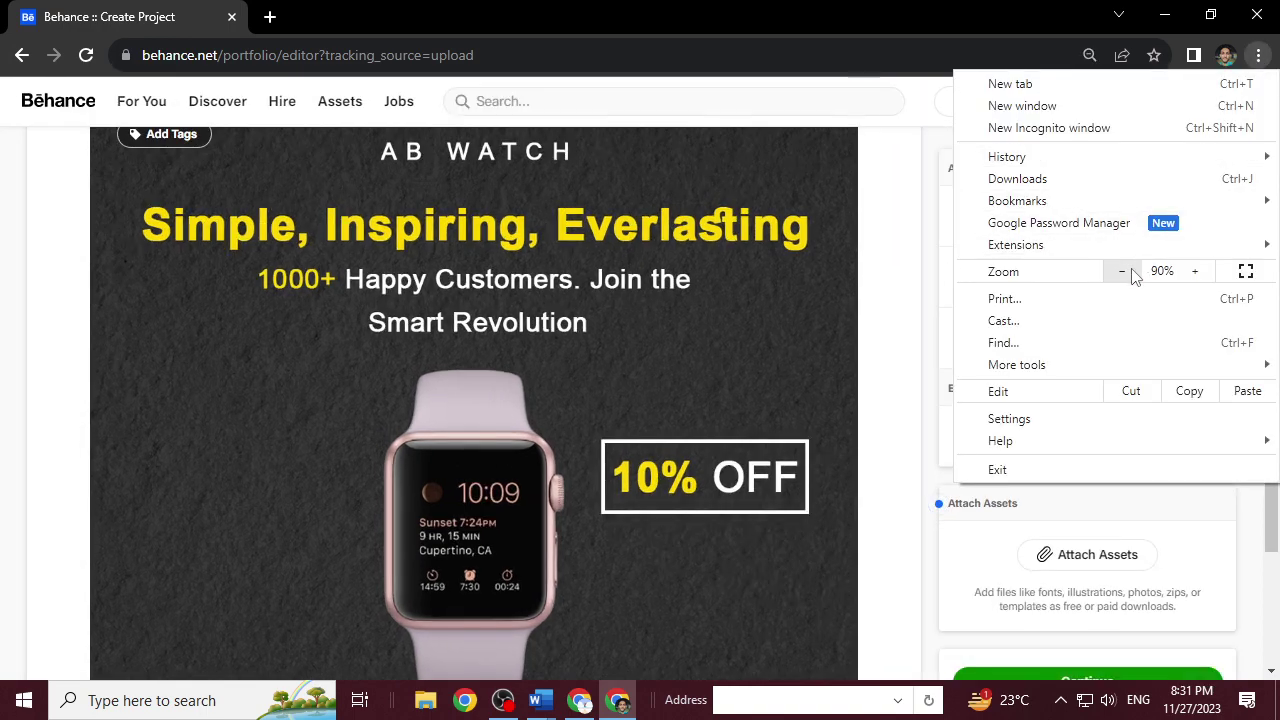
pyautogui.click(1124, 271)
pyautogui.click(1124, 271)
pyautogui.click(1124, 271)
pyautogui.click(1128, 273)
pyautogui.click(1128, 273)
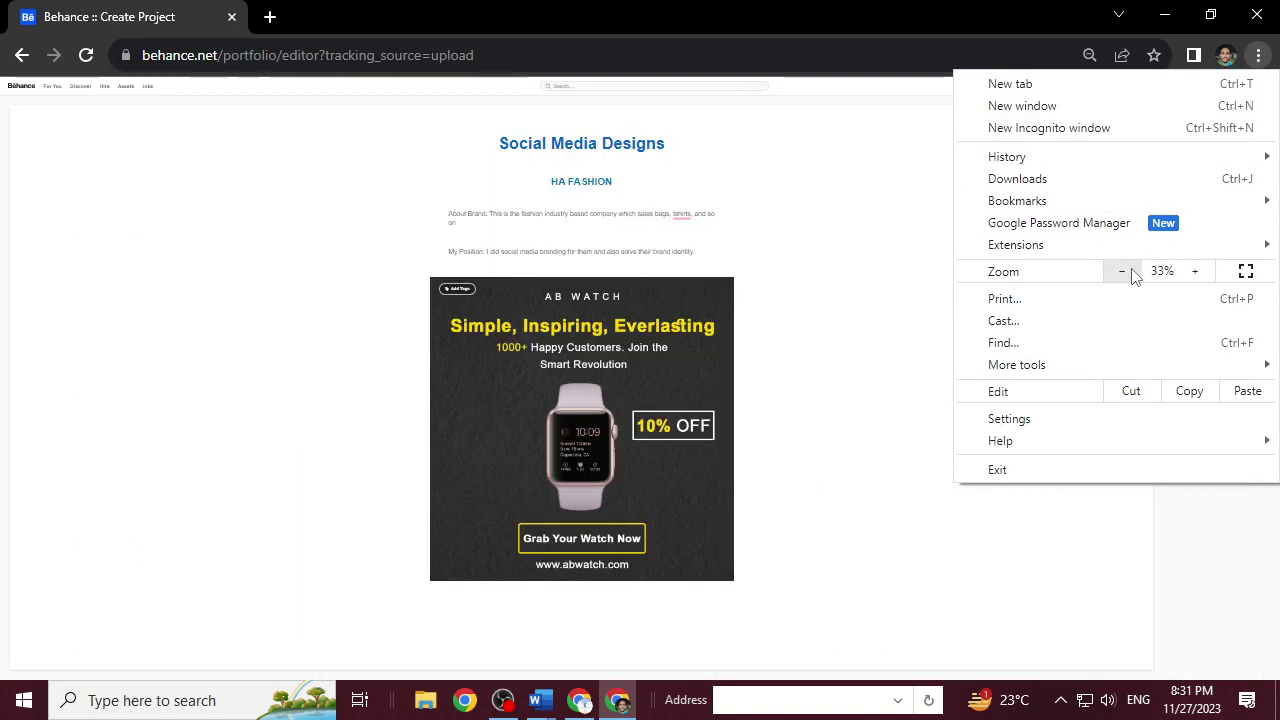
pyautogui.click(1195, 273)
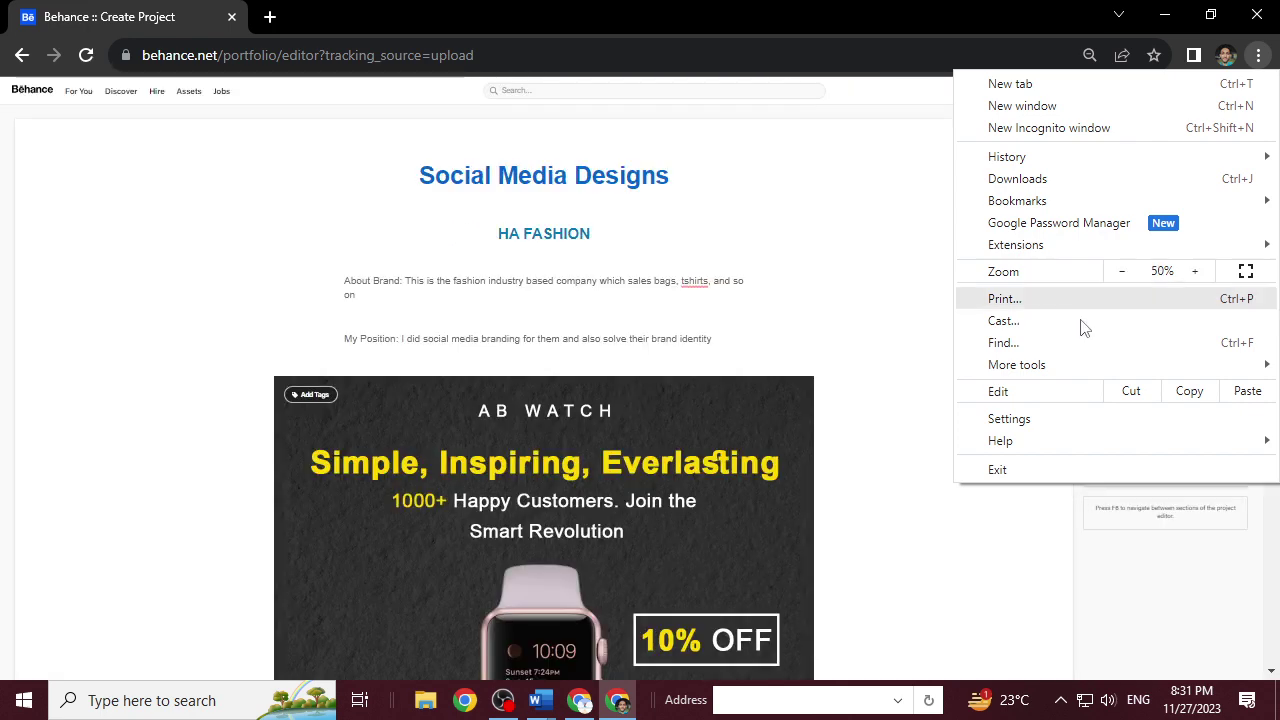
pyautogui.click(804, 394)
pyautogui.scroll(-3, 804, 394)
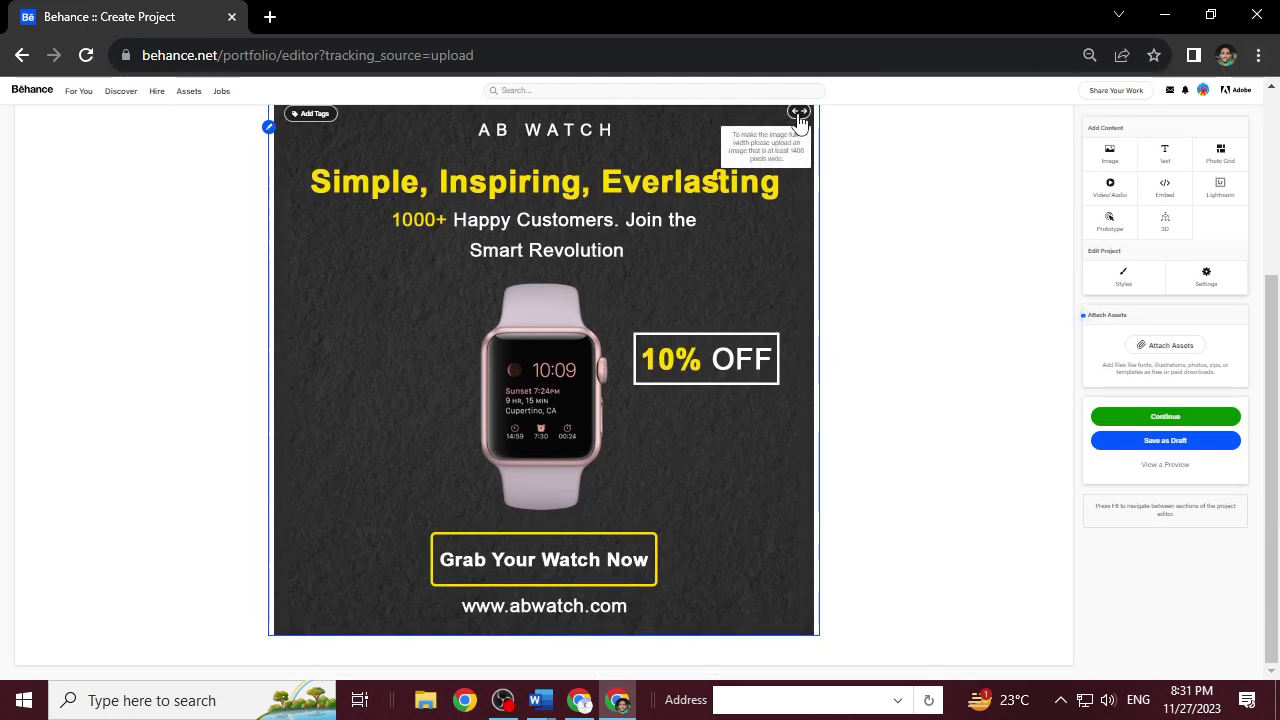
# Restore the page zoom to 100% and scroll through the AB WATCH banner.
pyautogui.click(1257, 57)
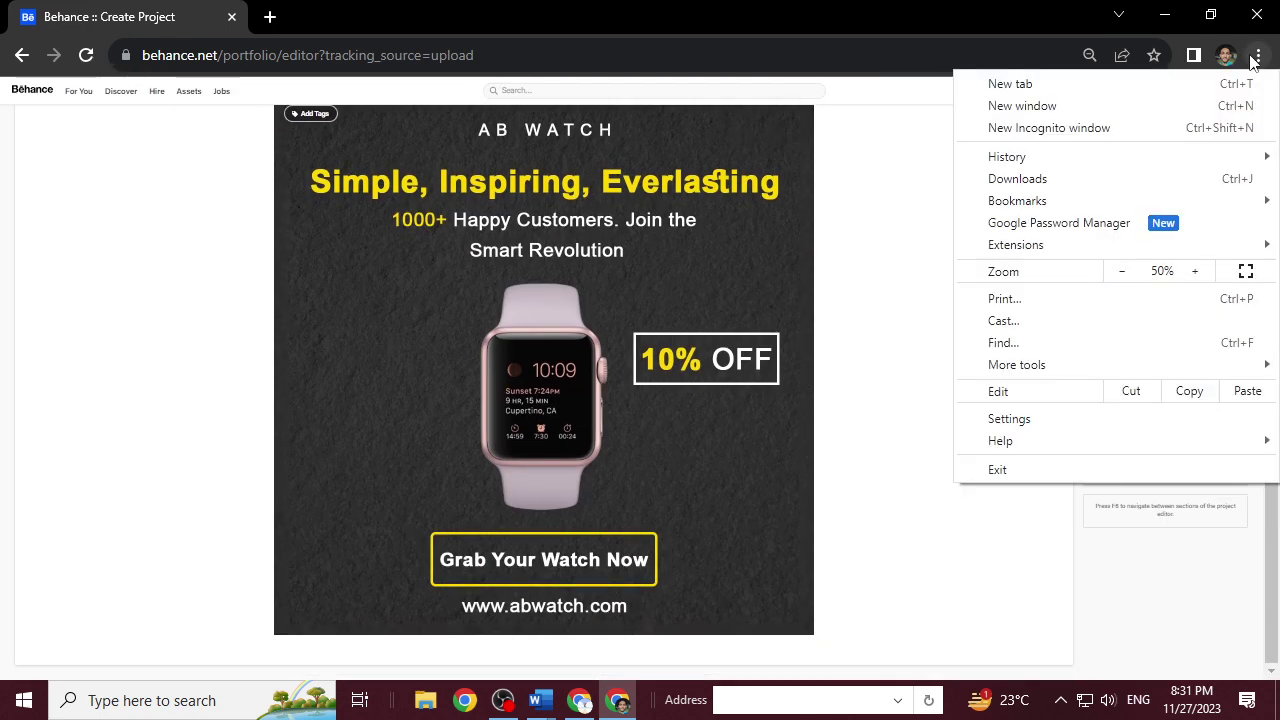
pyautogui.click(1198, 271)
pyautogui.click(1198, 271)
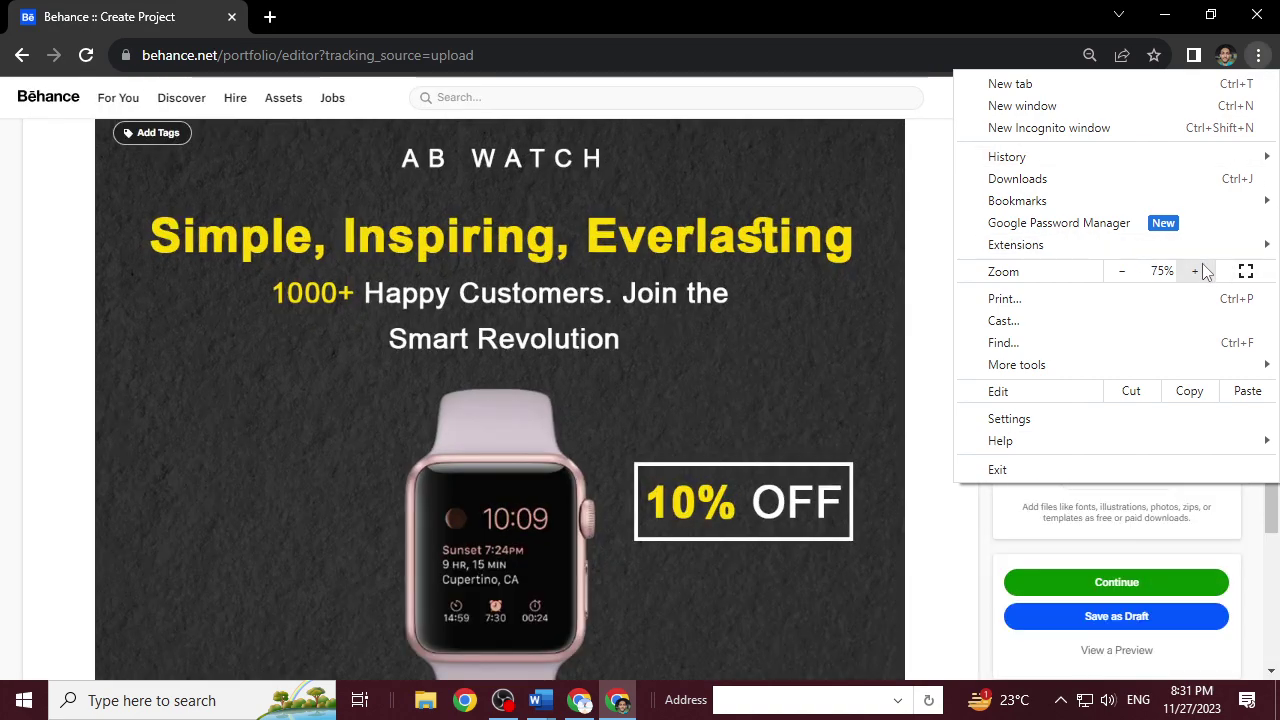
pyautogui.click(1203, 268)
pyautogui.click(1203, 268)
pyautogui.click(1203, 268)
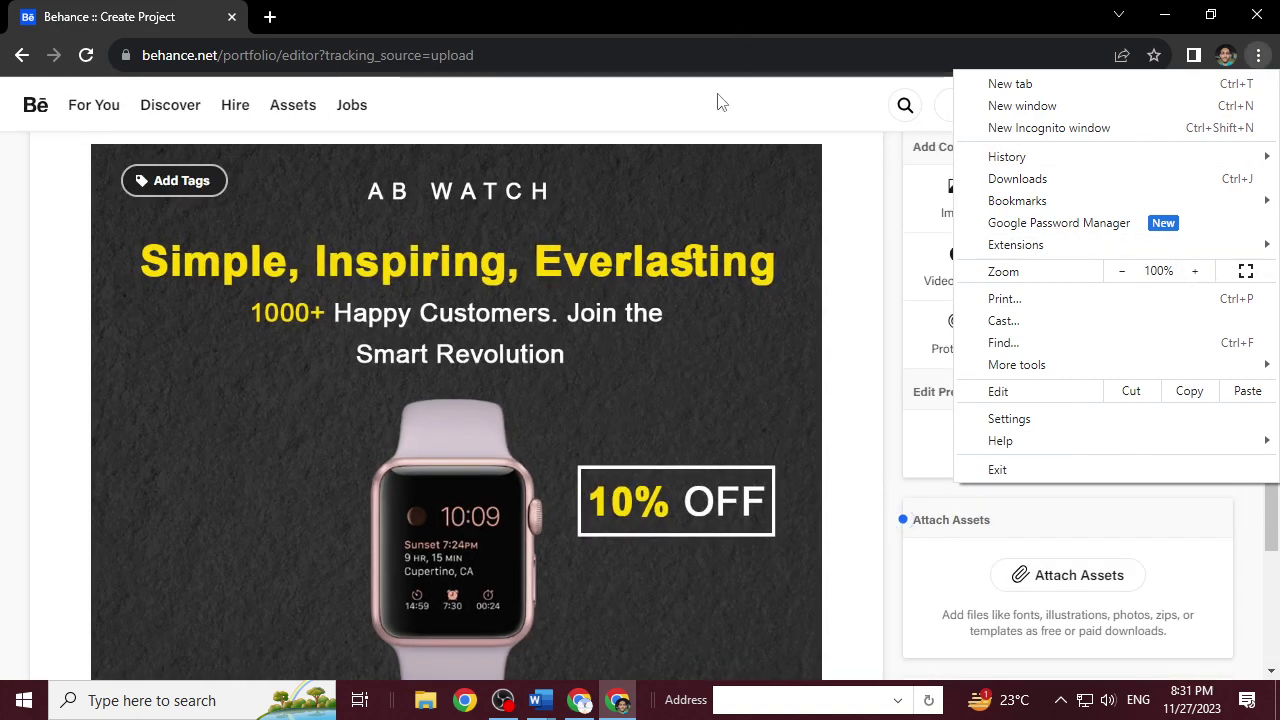
pyautogui.click(780, 160)
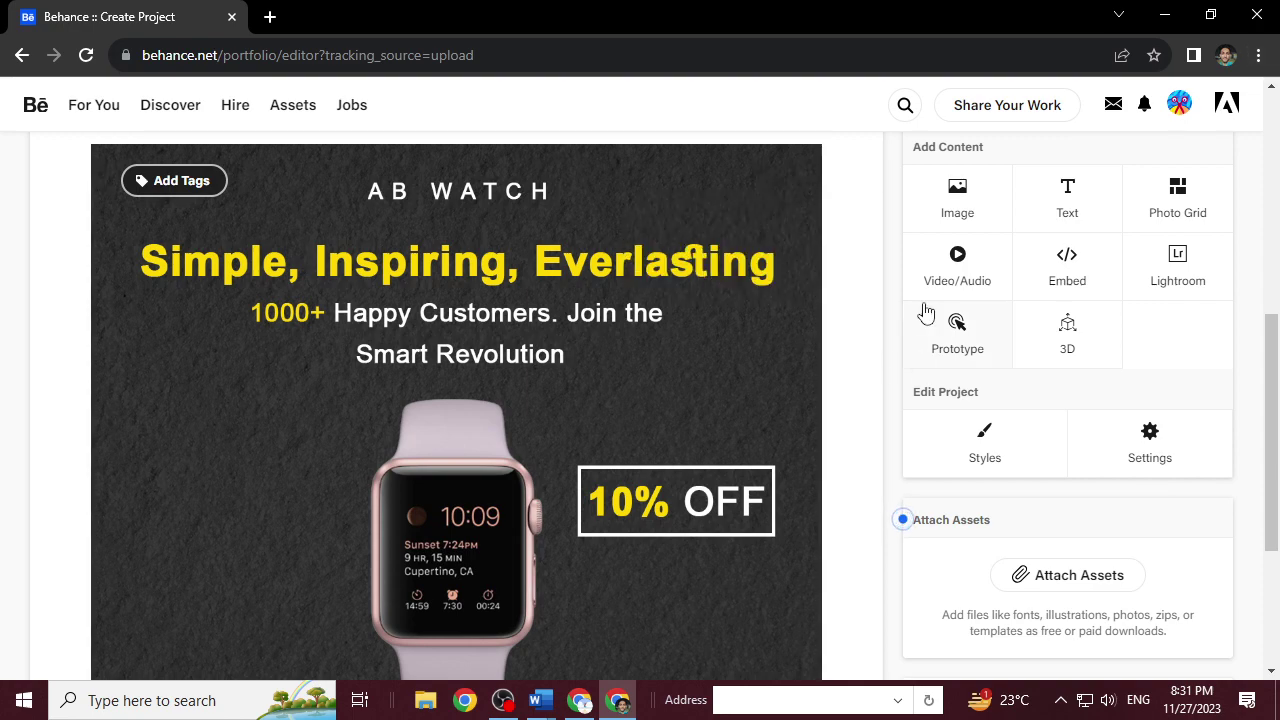
pyautogui.scroll(-2, 607, 447)
pyautogui.scroll(5, 607, 447)
pyautogui.scroll(-2, 607, 446)
pyautogui.scroll(-1, 600, 480)
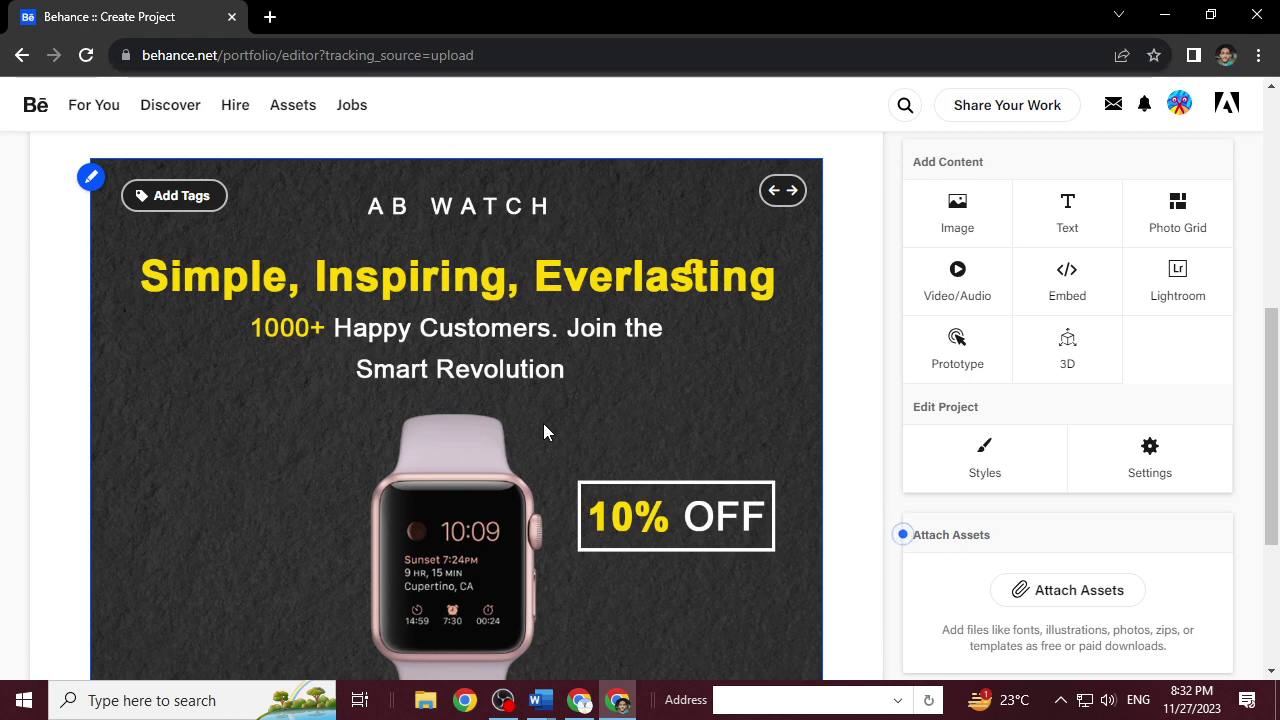
# Delete the standalone watch image from the project.
pyautogui.click(90, 177)
pyautogui.click(121, 333)
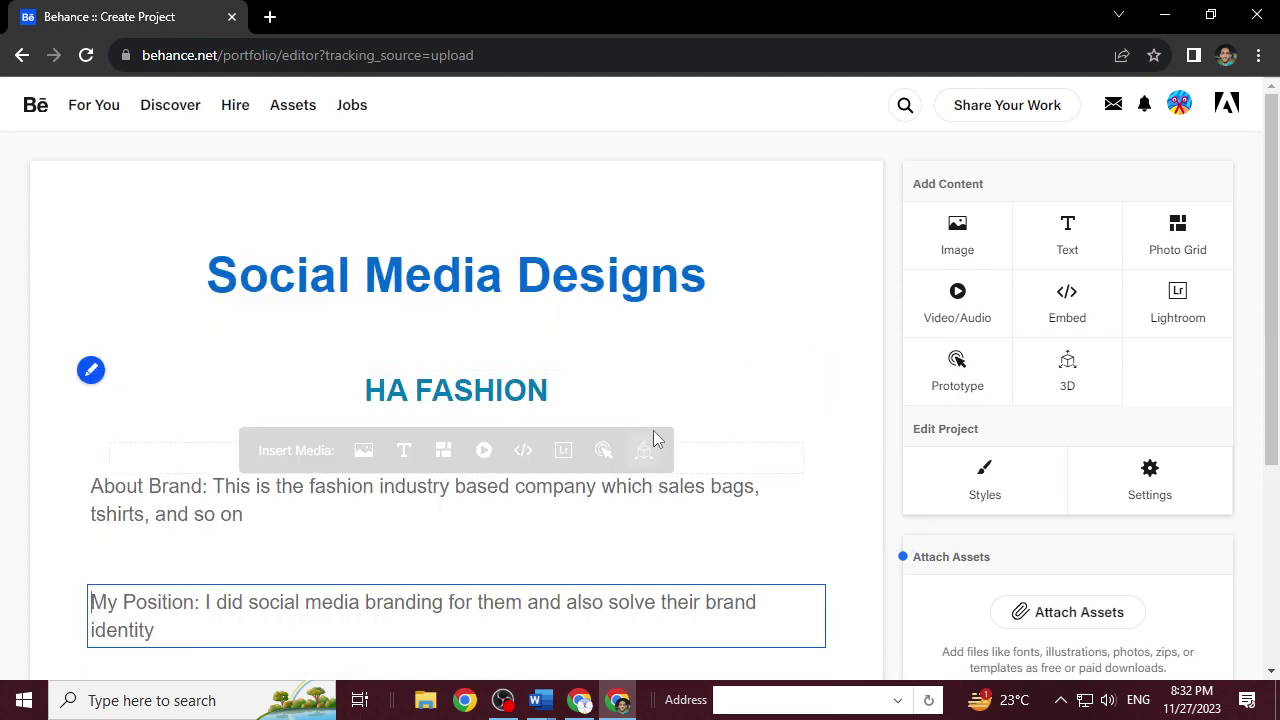
pyautogui.scroll(-3, 574, 549)
# Add a photo grid containing HELLO.png, then restore Chrome to a smaller window.
pyautogui.moveTo(440, 408)
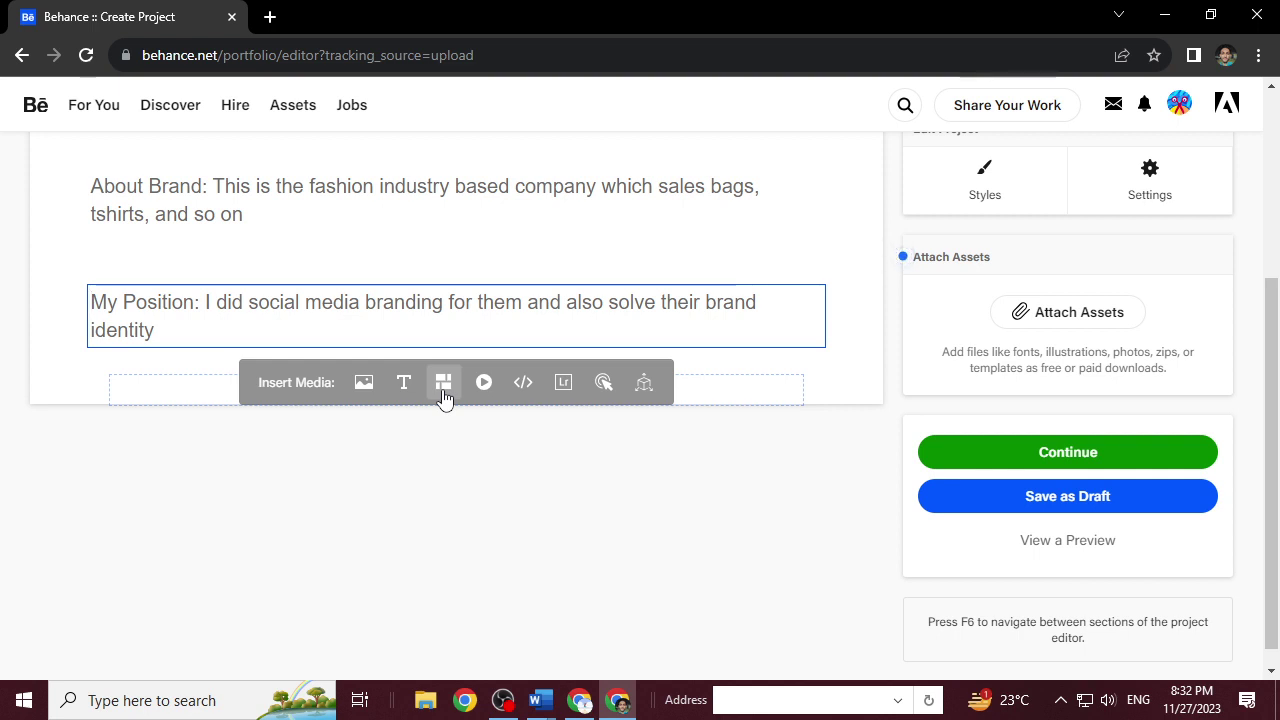
pyautogui.click(443, 393)
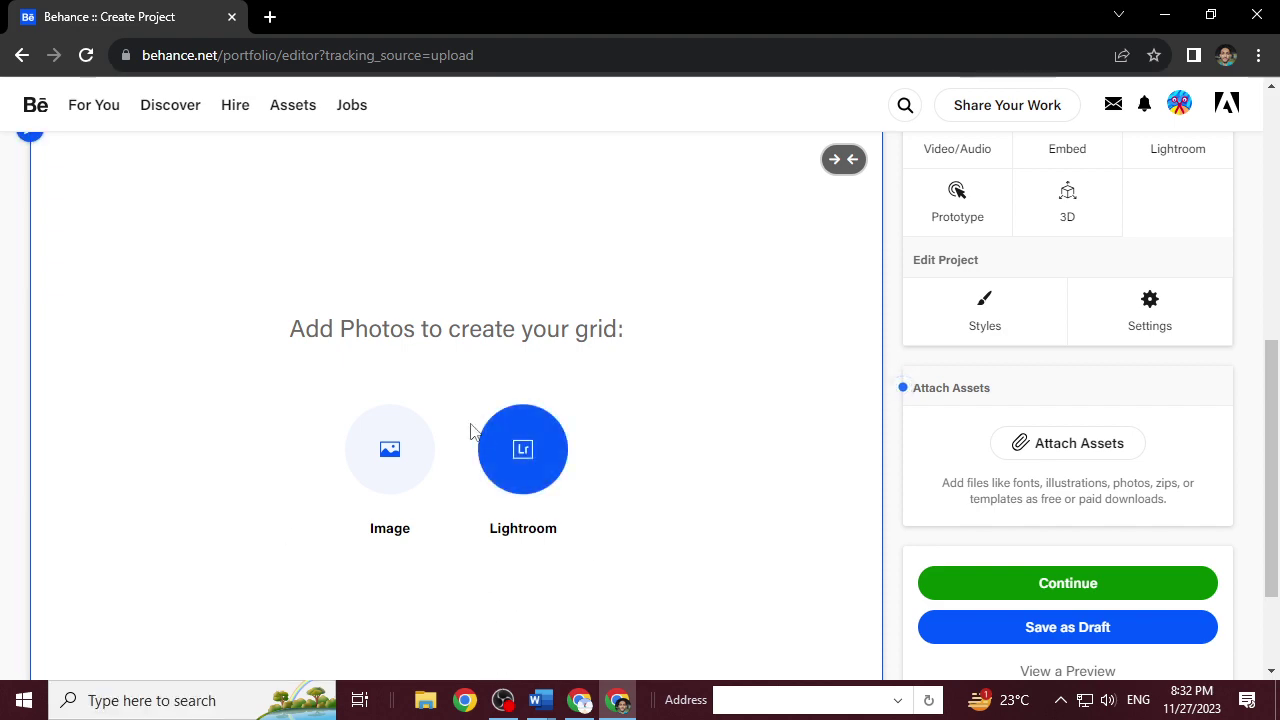
pyautogui.click(390, 477)
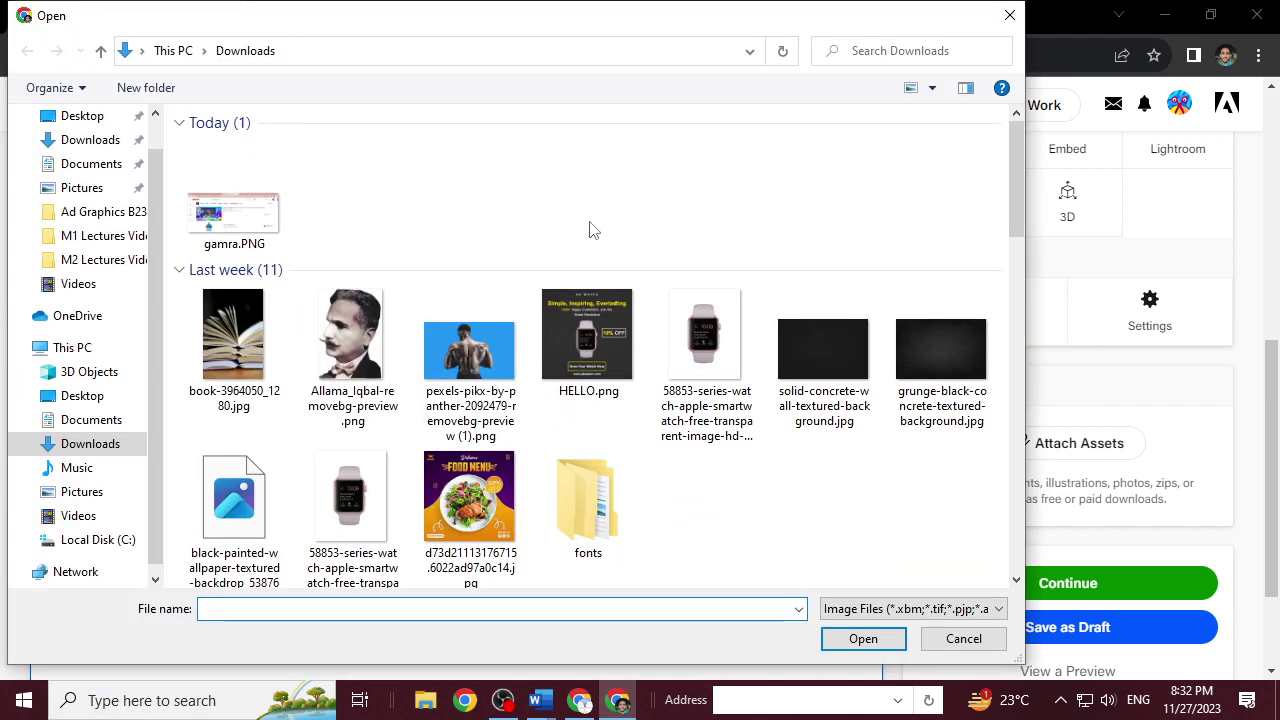
pyautogui.doubleClick(572, 330)
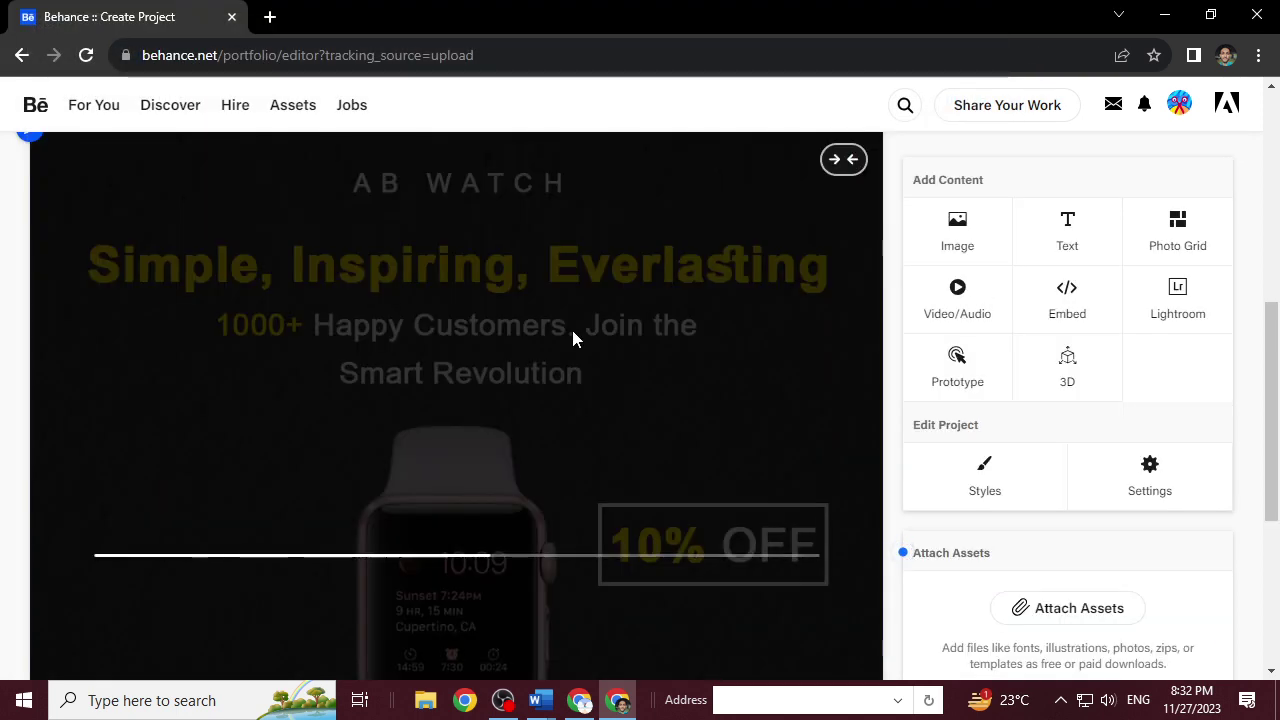
pyautogui.scroll(1, 74, 240)
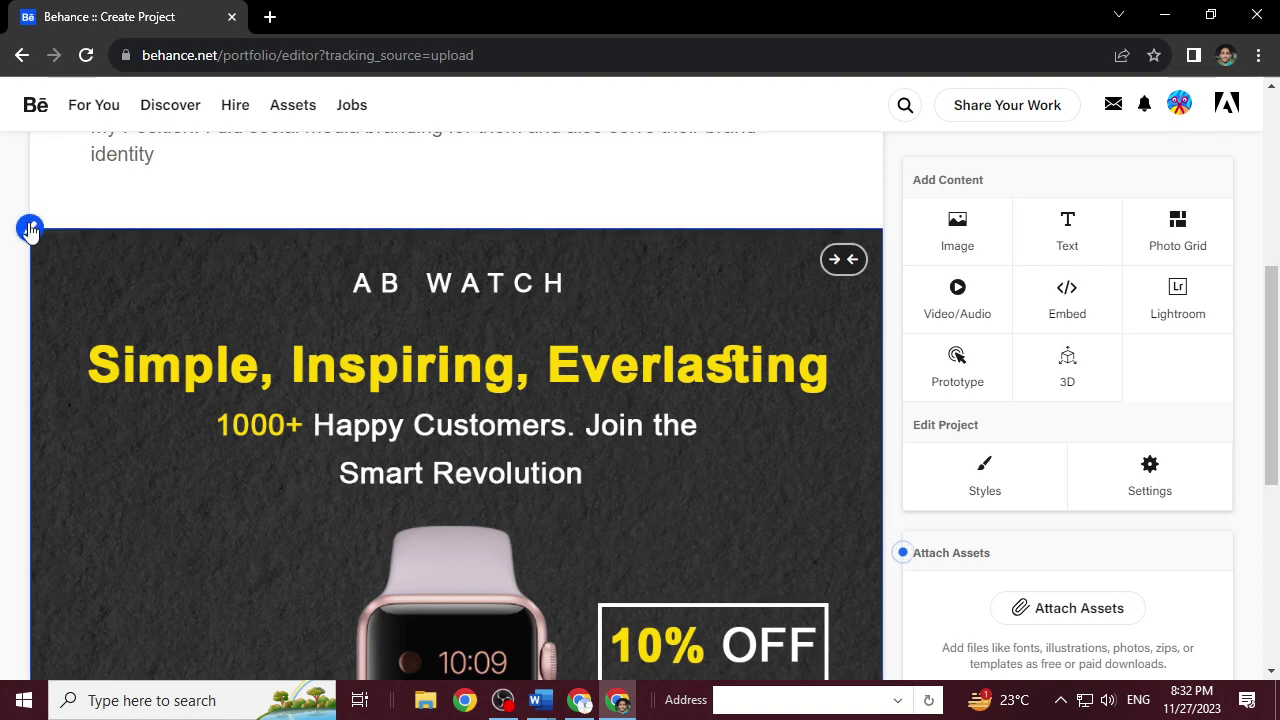
pyautogui.click(1210, 15)
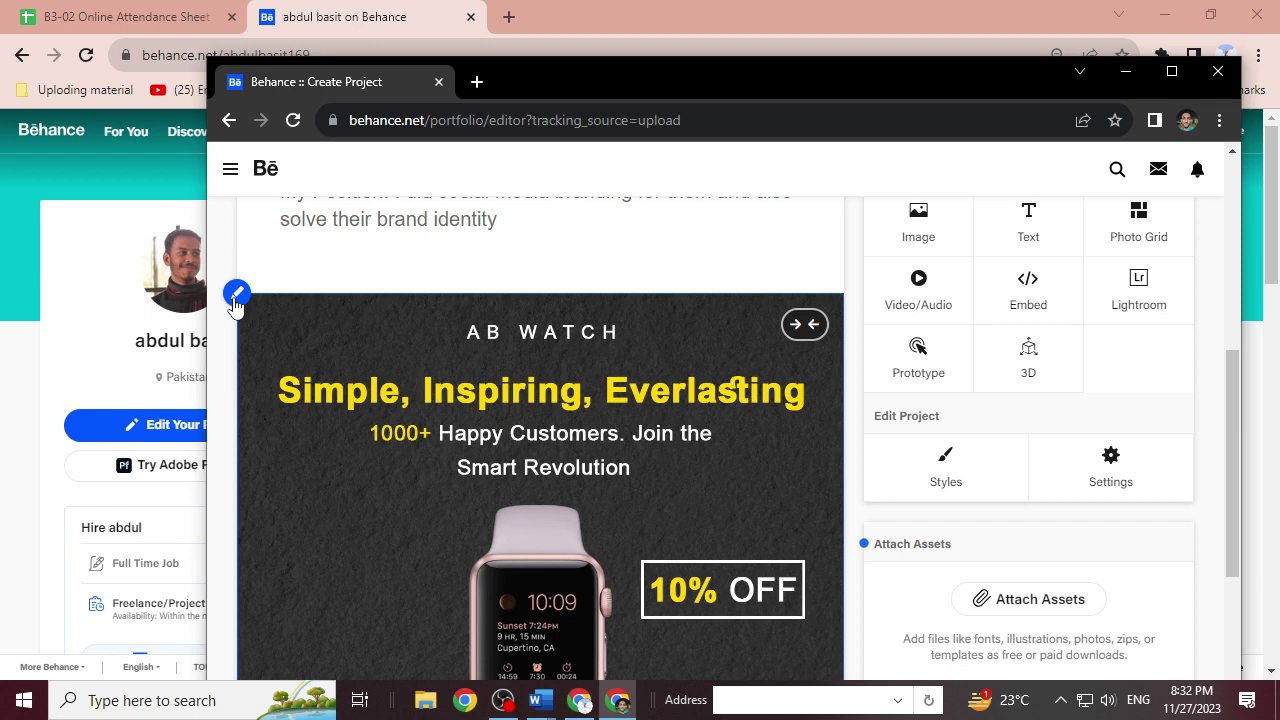
# Add 2ND.jpg from the social media design folder to the watch image grid.
pyautogui.click(236, 298)
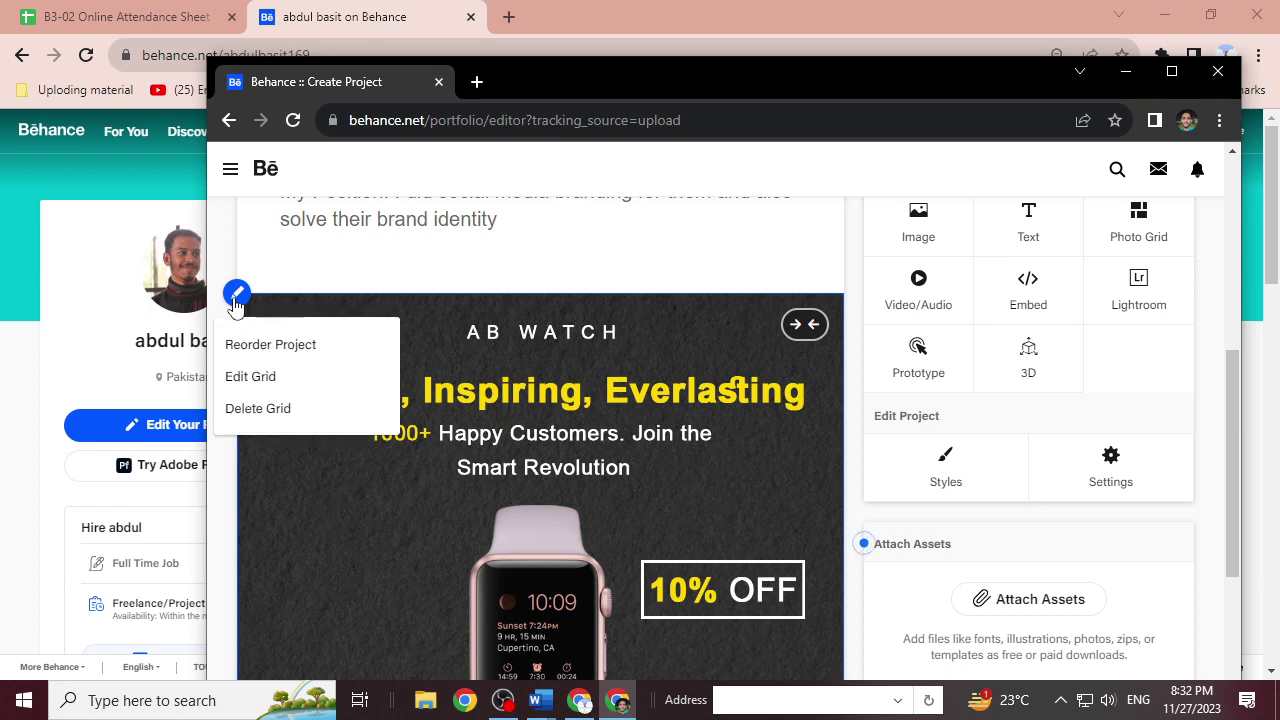
pyautogui.click(246, 377)
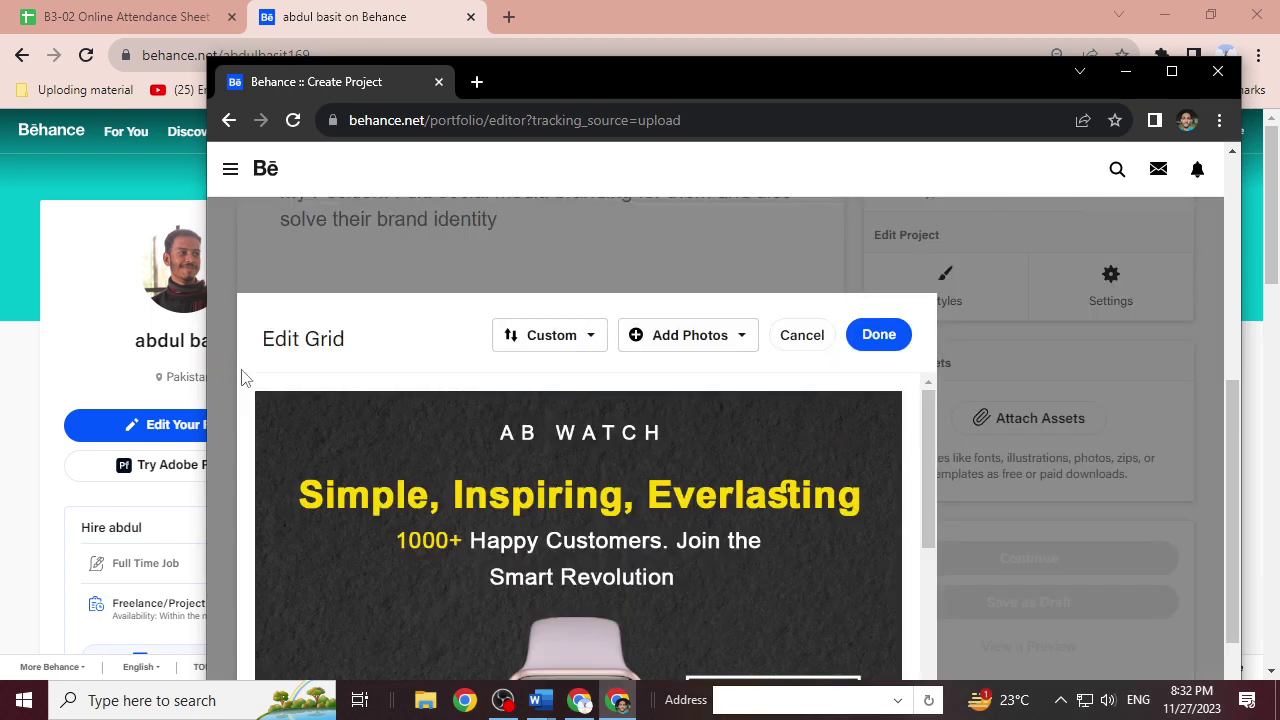
pyautogui.click(640, 341)
pyautogui.click(655, 373)
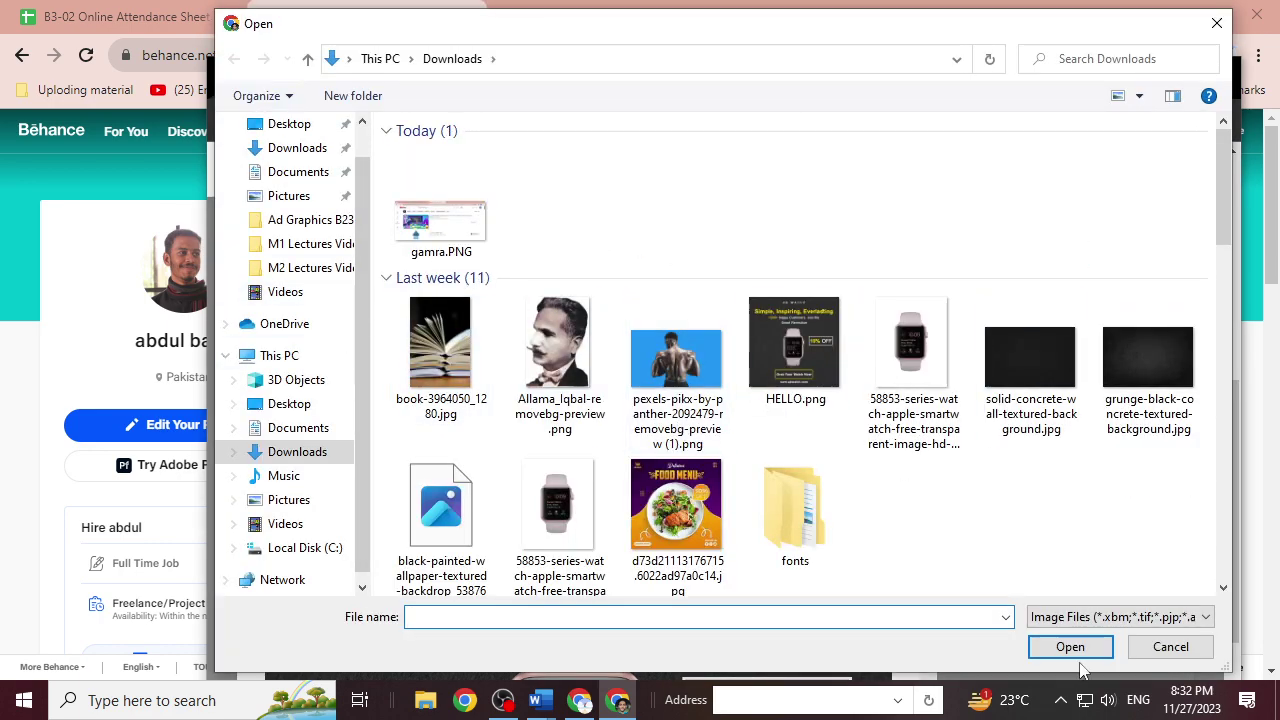
pyautogui.scroll(-5, 1224, 592)
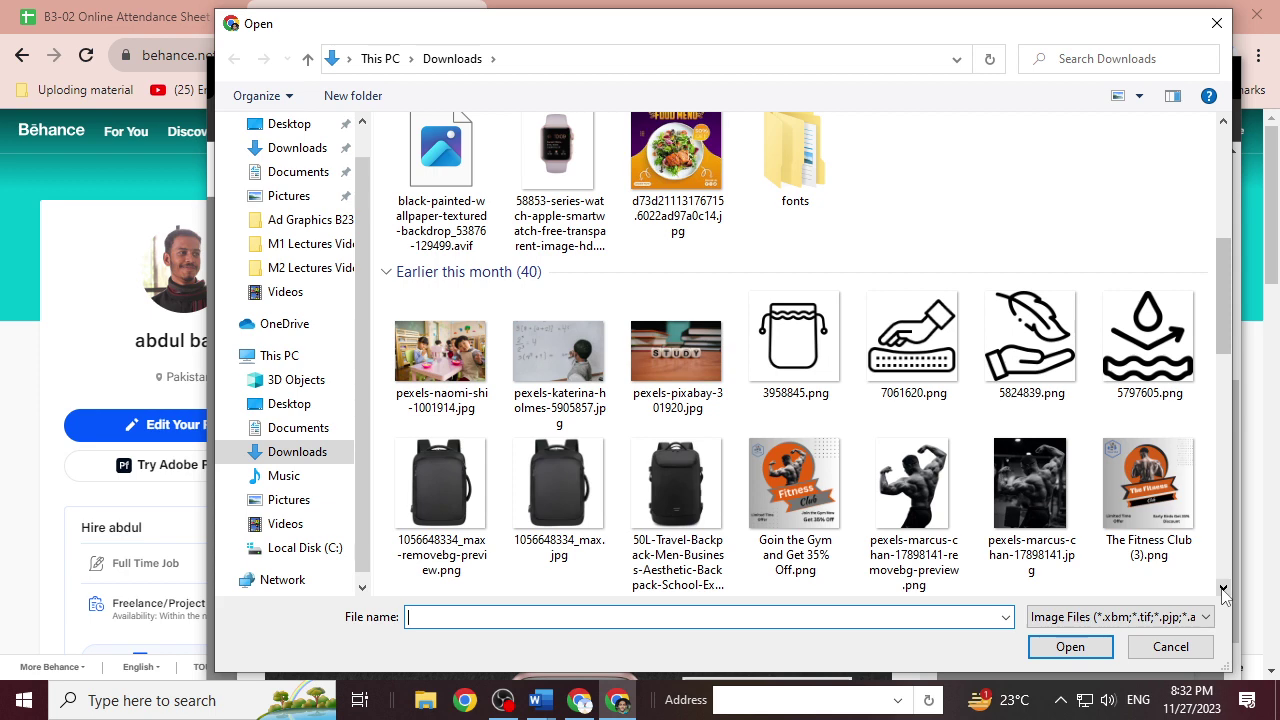
pyautogui.scroll(-5, 1224, 592)
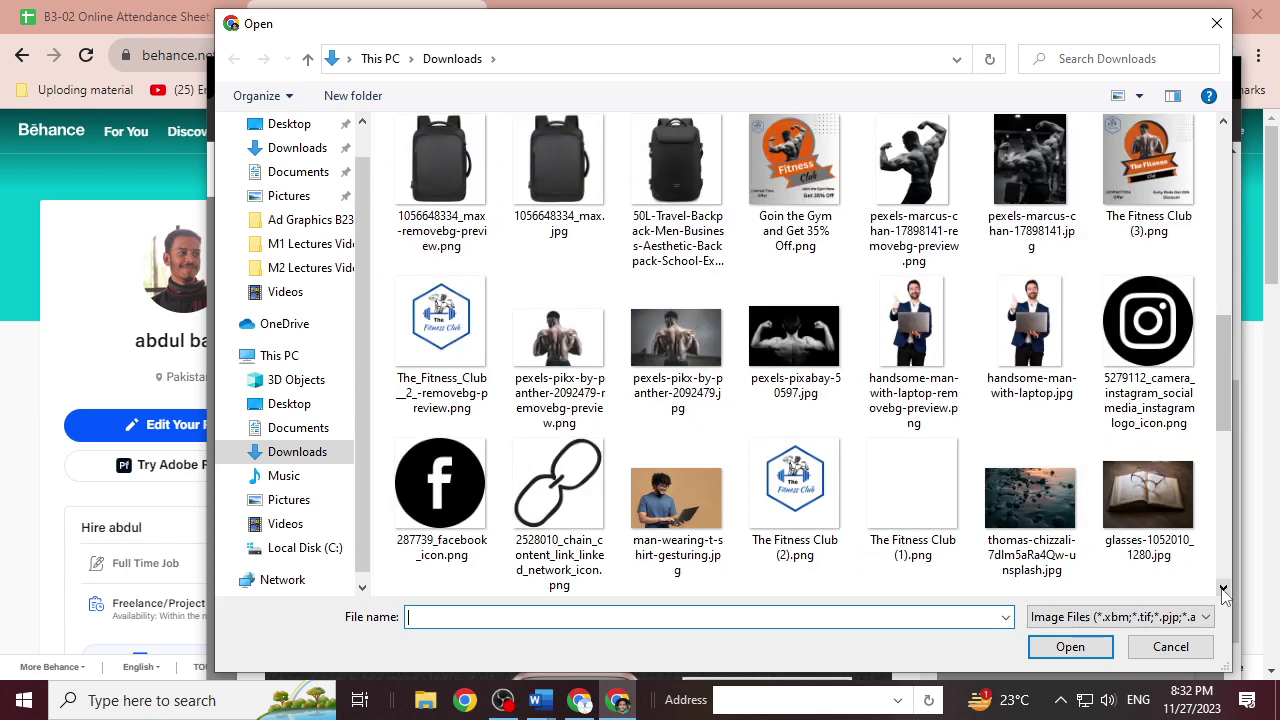
pyautogui.scroll(-5, 1224, 592)
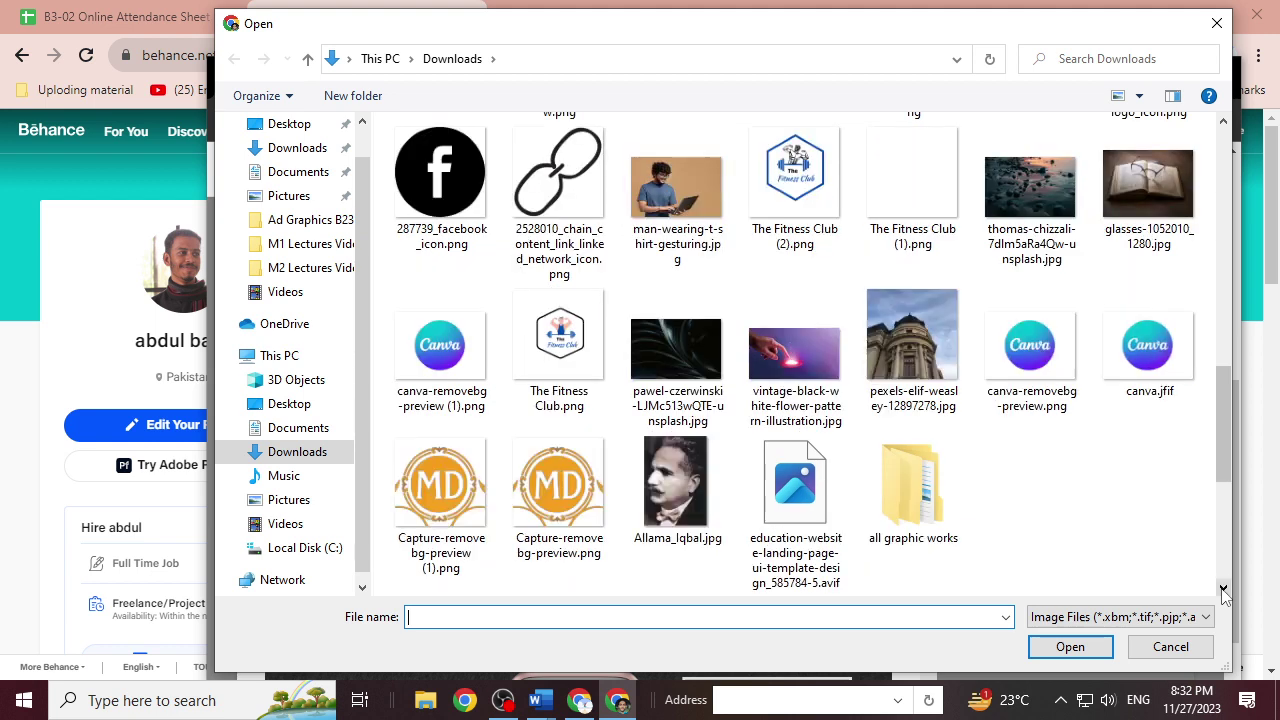
pyautogui.doubleClick(918, 518)
pyautogui.doubleClick(509, 171)
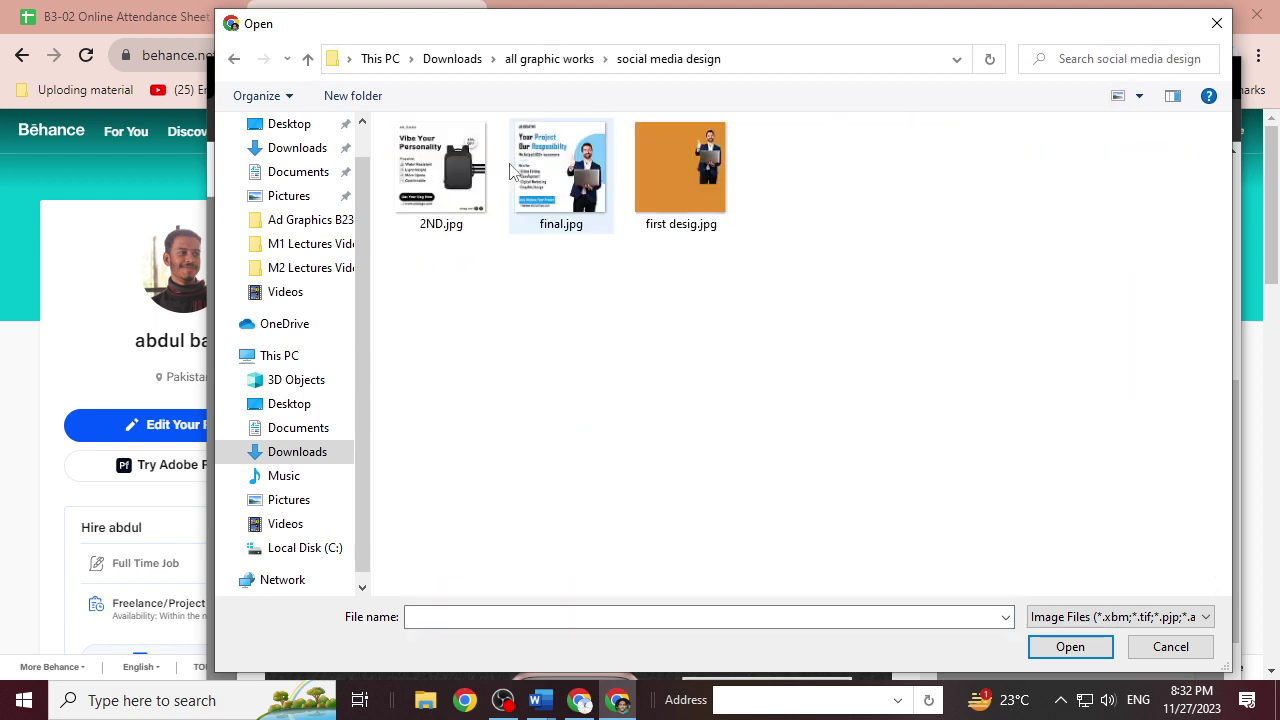
pyautogui.click(465, 170)
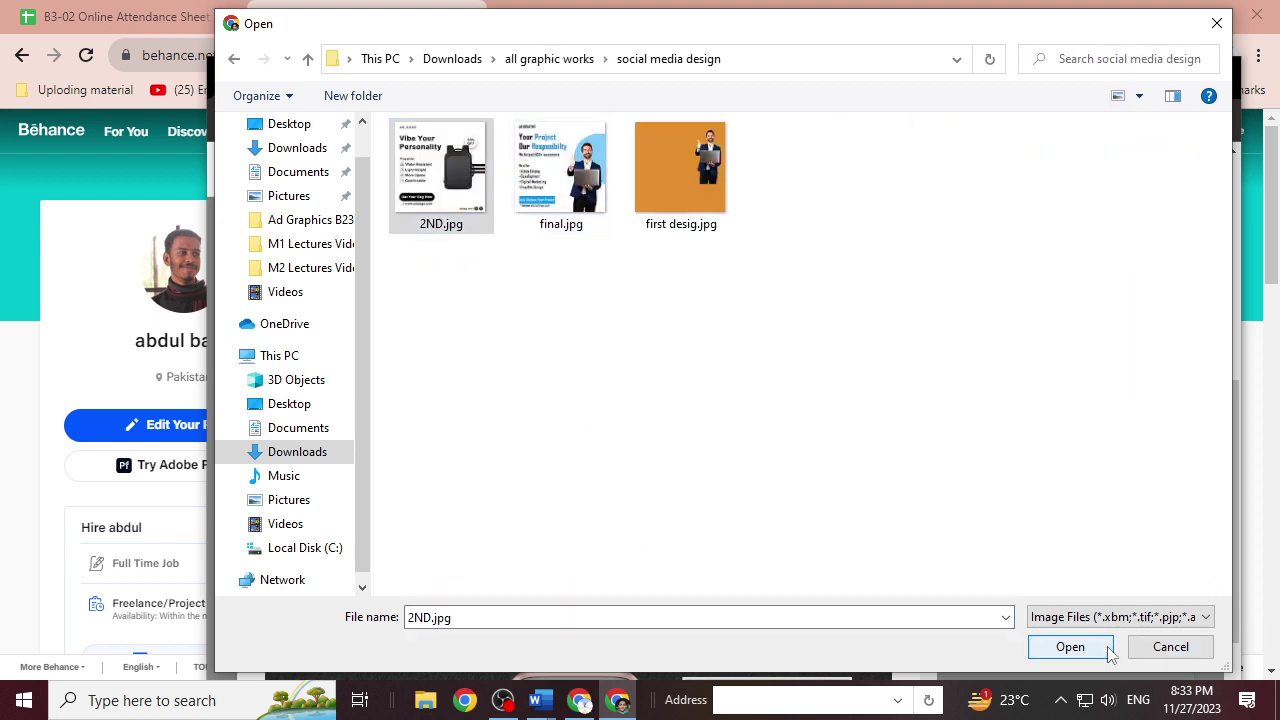
pyautogui.click(1100, 647)
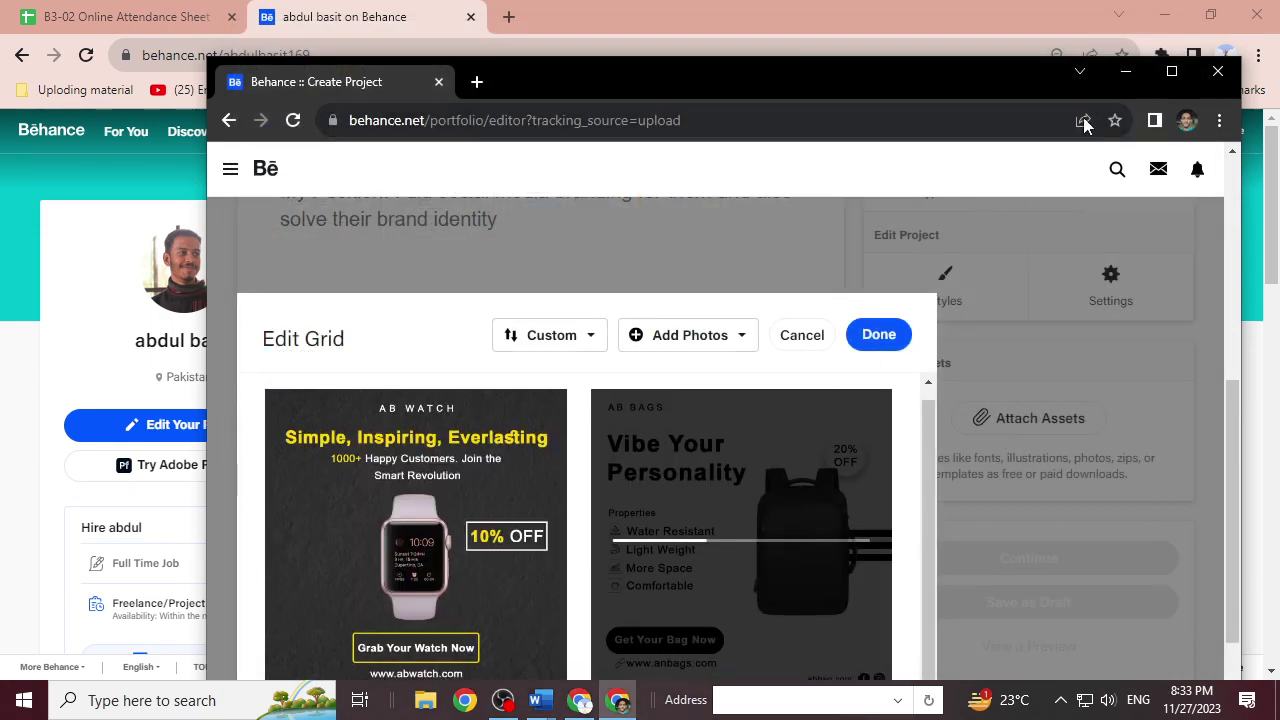
# Finish the AB WATCH and AB BAGS grid, review it, and shrink the window again.
pyautogui.click(1174, 71)
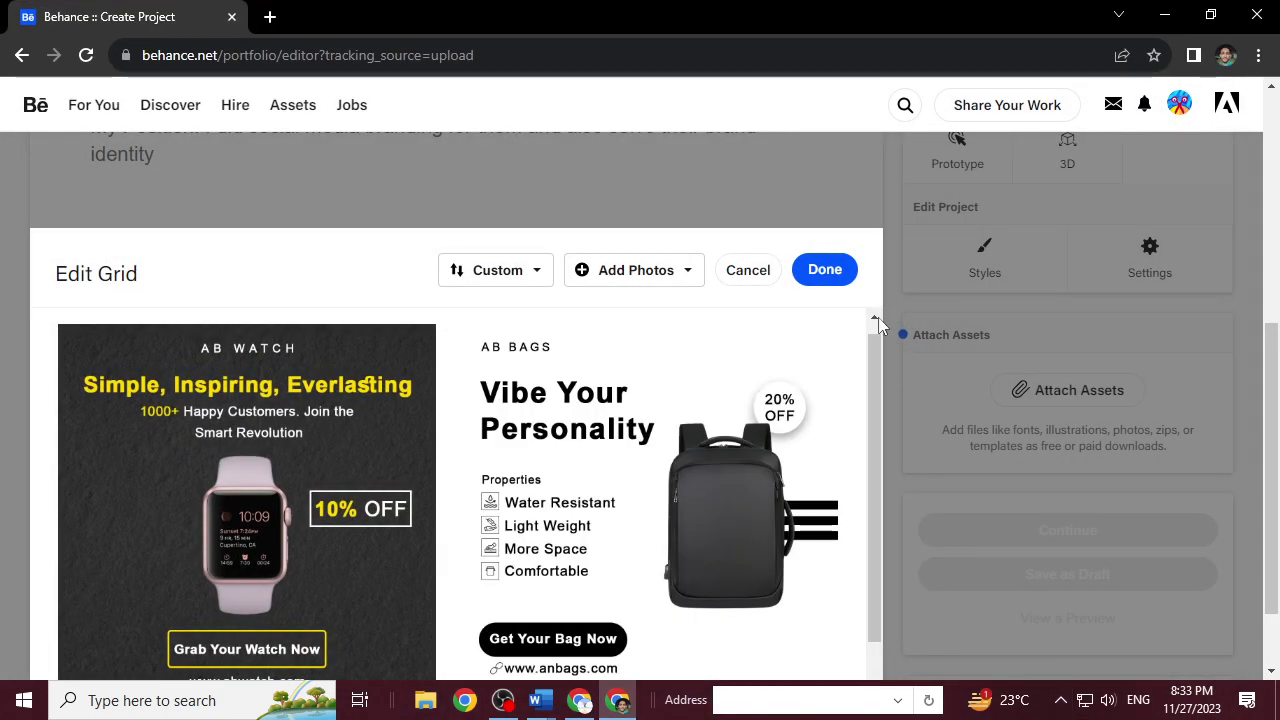
pyautogui.click(840, 276)
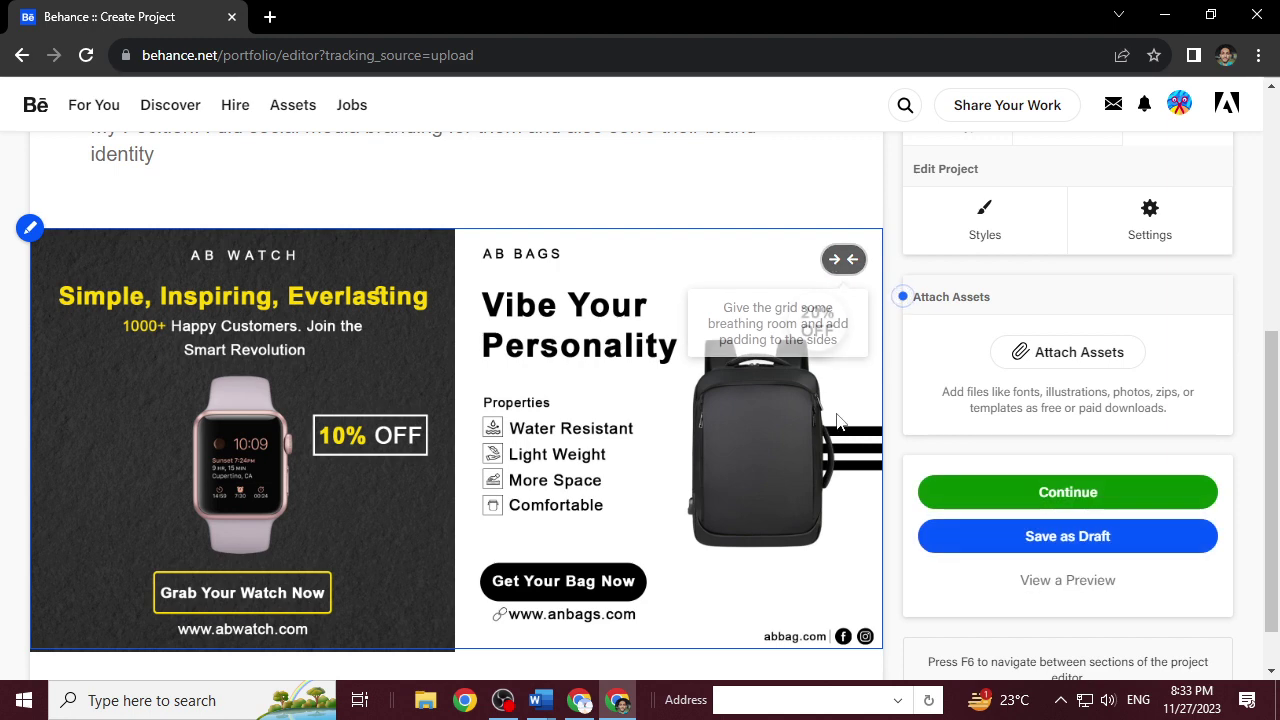
pyautogui.scroll(4, 305, 465)
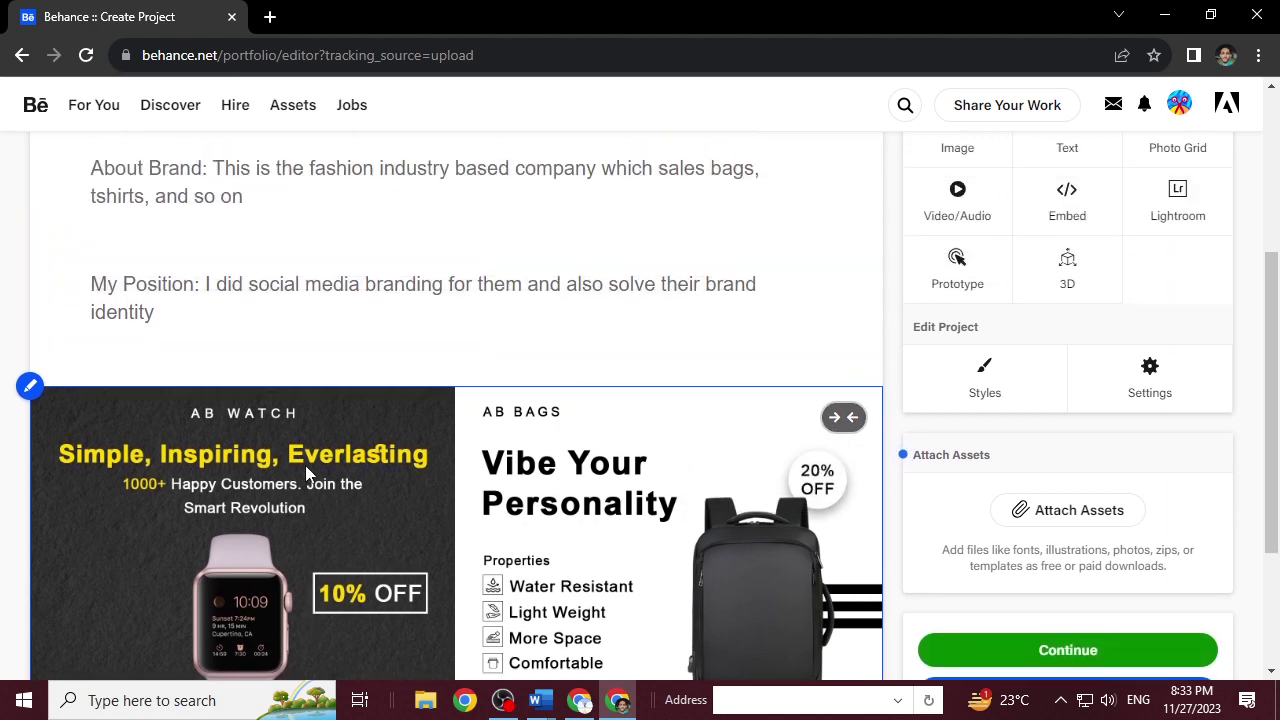
pyautogui.scroll(-3, 305, 465)
pyautogui.scroll(-2, 305, 465)
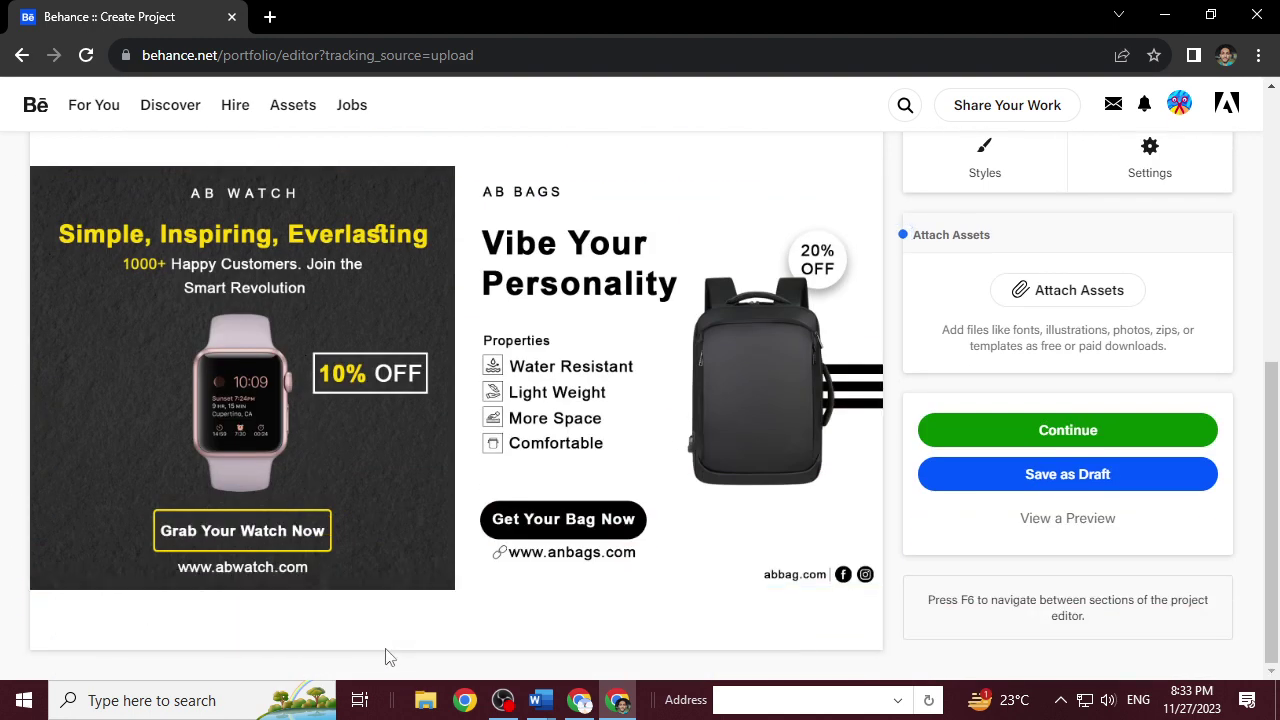
pyautogui.moveTo(394, 640)
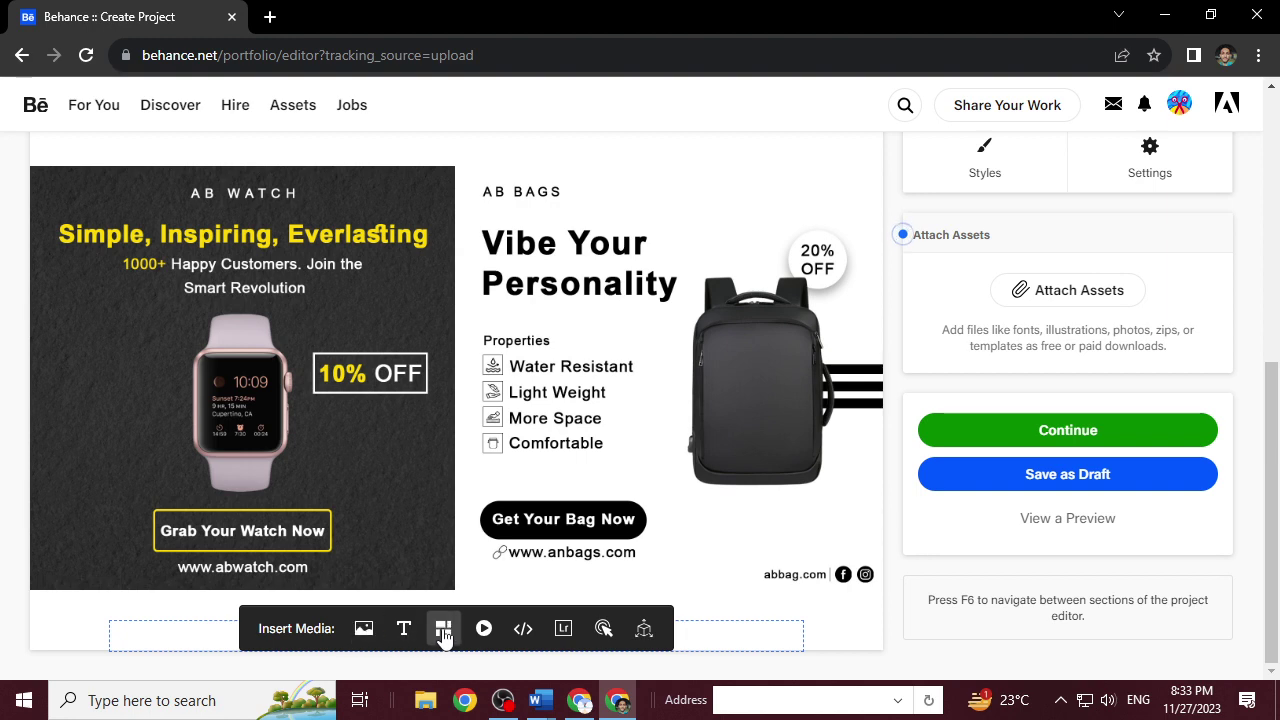
pyautogui.moveTo(608, 428)
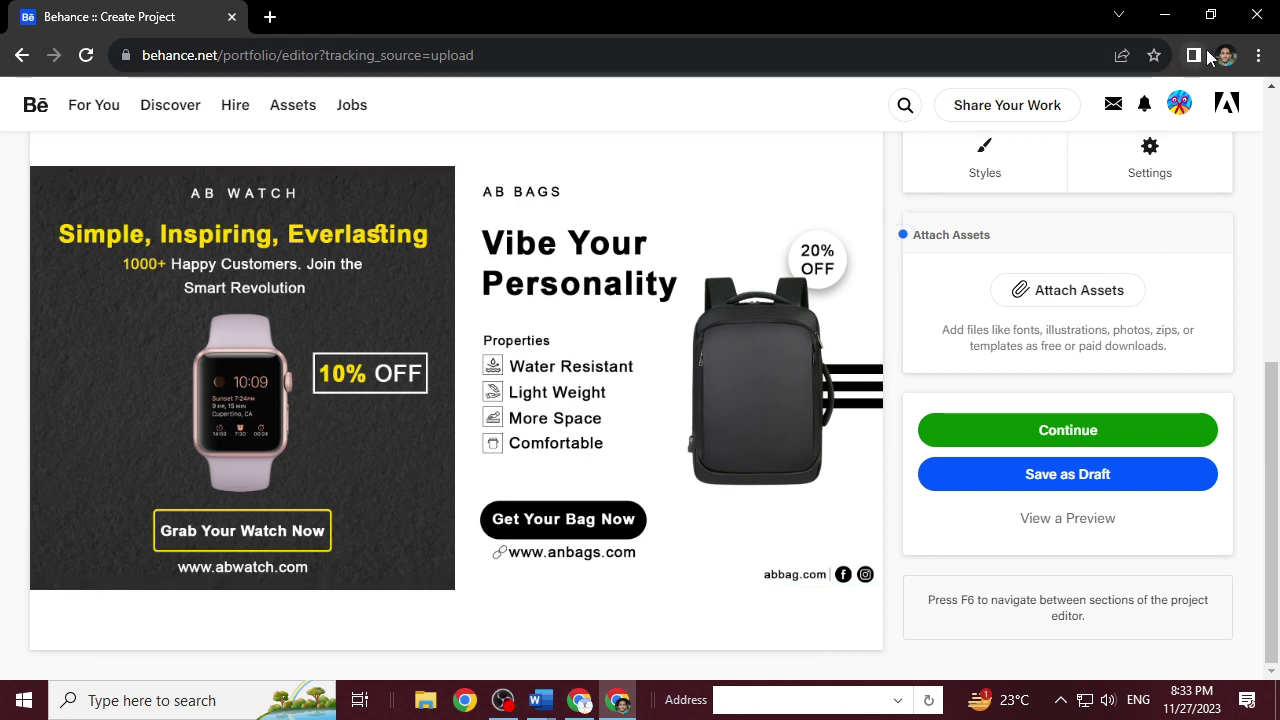
pyautogui.click(1210, 14)
pyautogui.moveTo(463, 542)
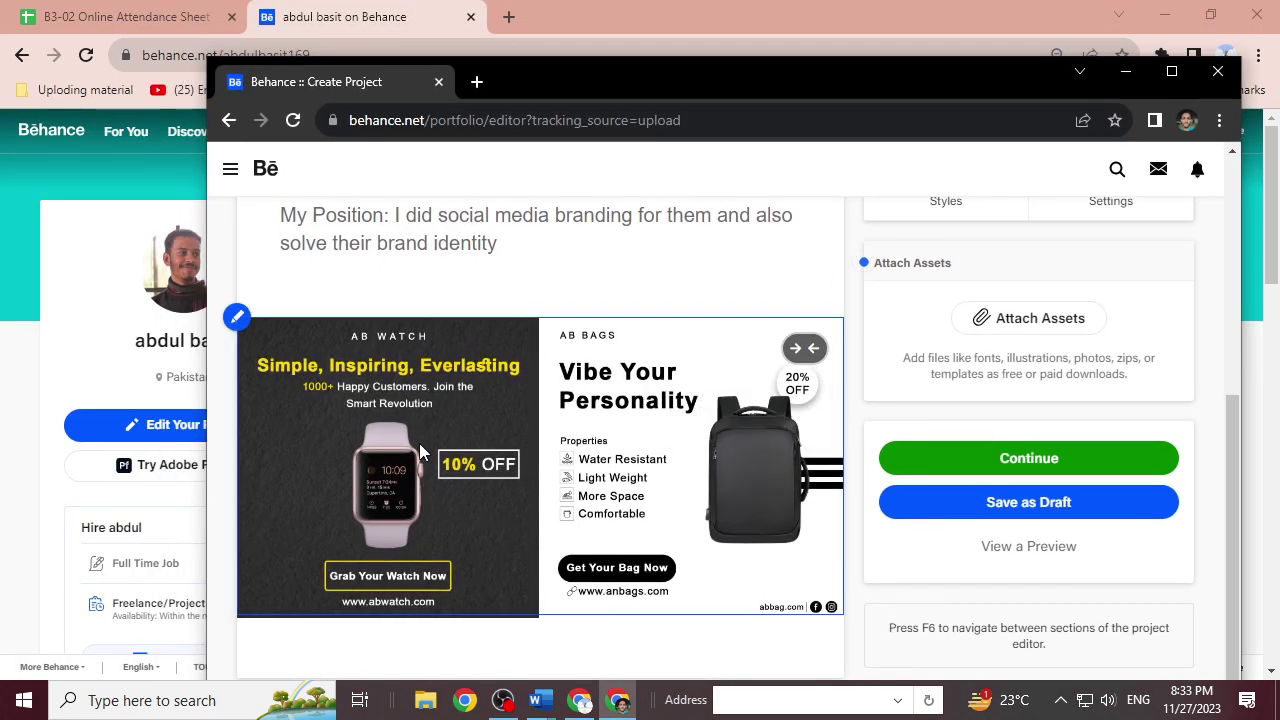
# Add final.jpg to the first grid, then pull it back out to keep two images.
pyautogui.click(236, 317)
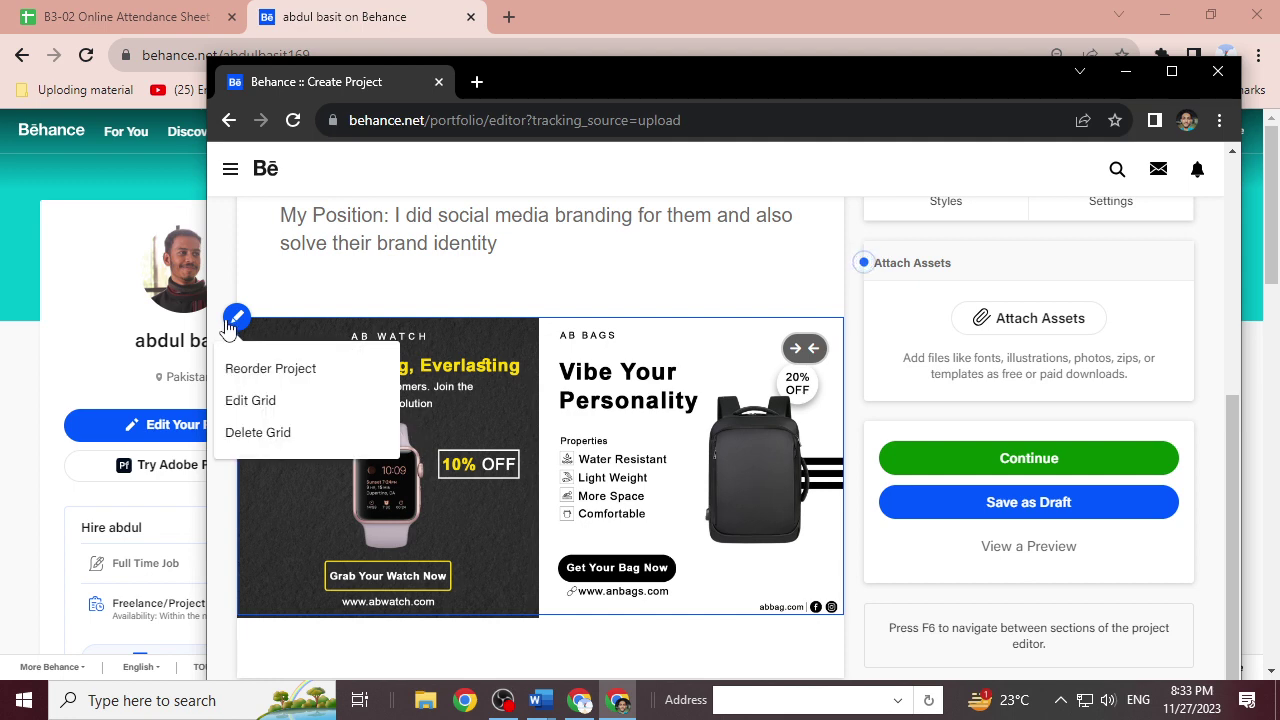
pyautogui.click(247, 405)
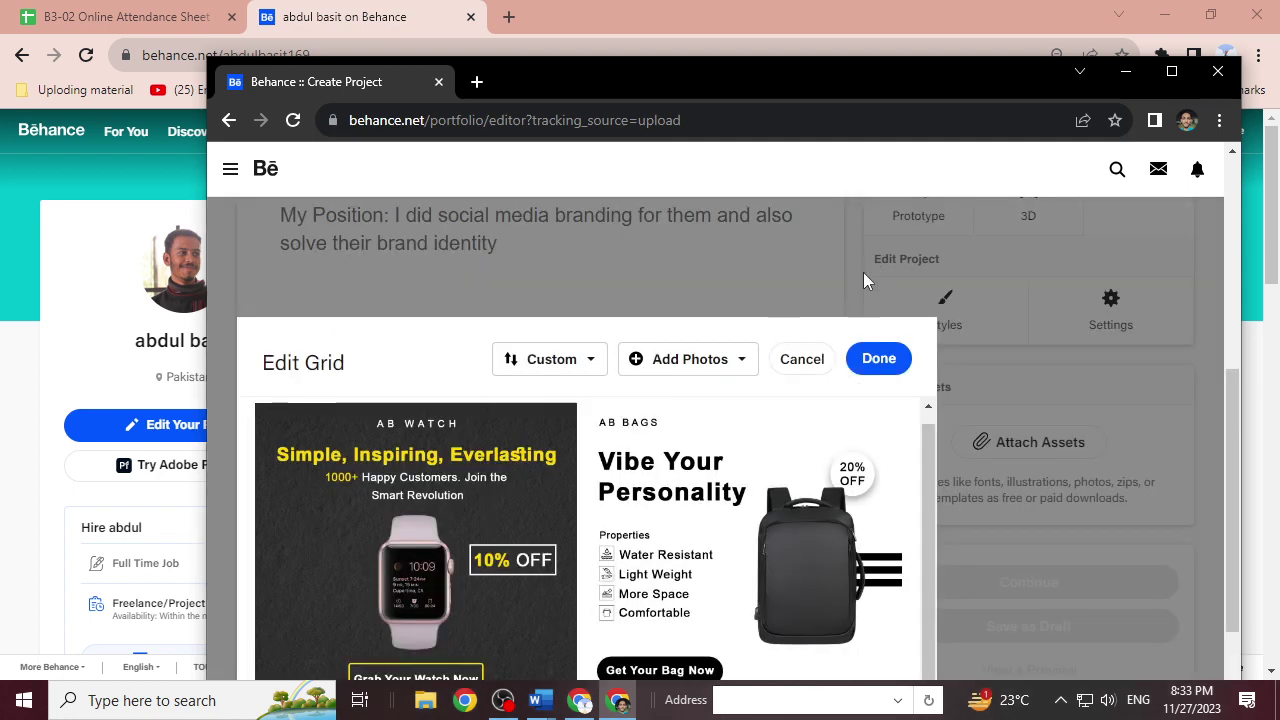
pyautogui.click(709, 368)
pyautogui.click(715, 400)
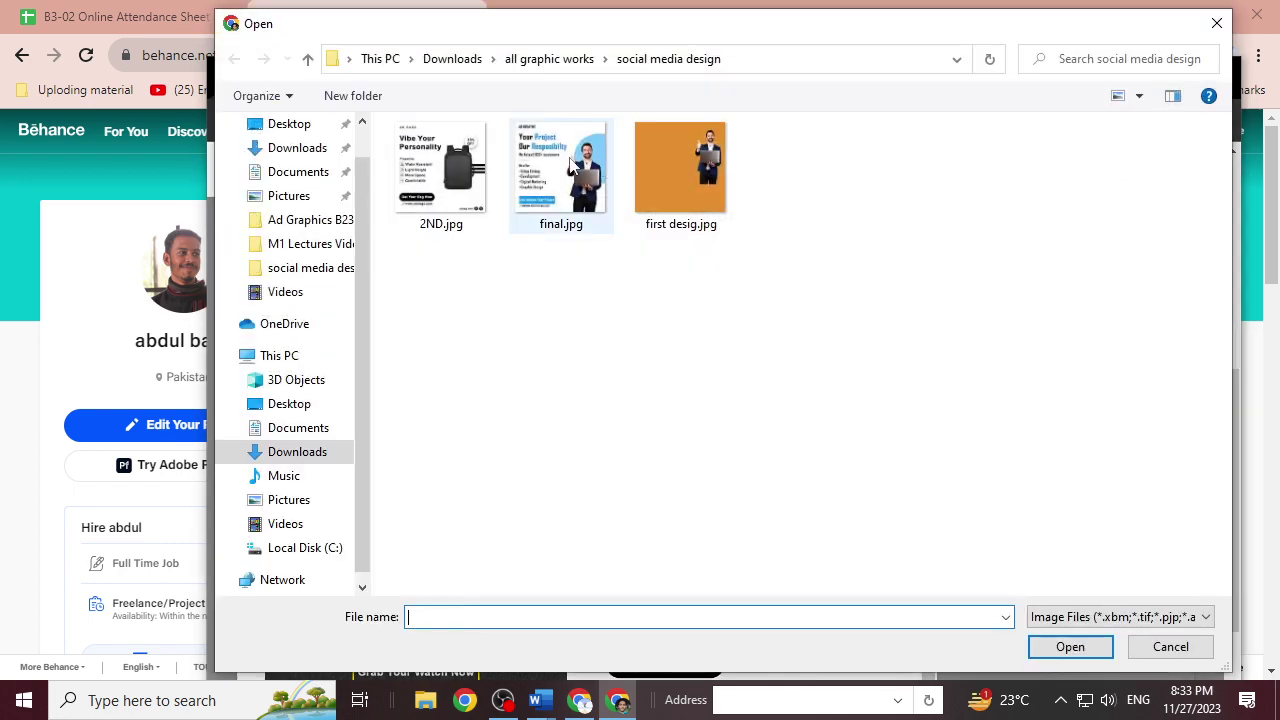
pyautogui.doubleClick(554, 166)
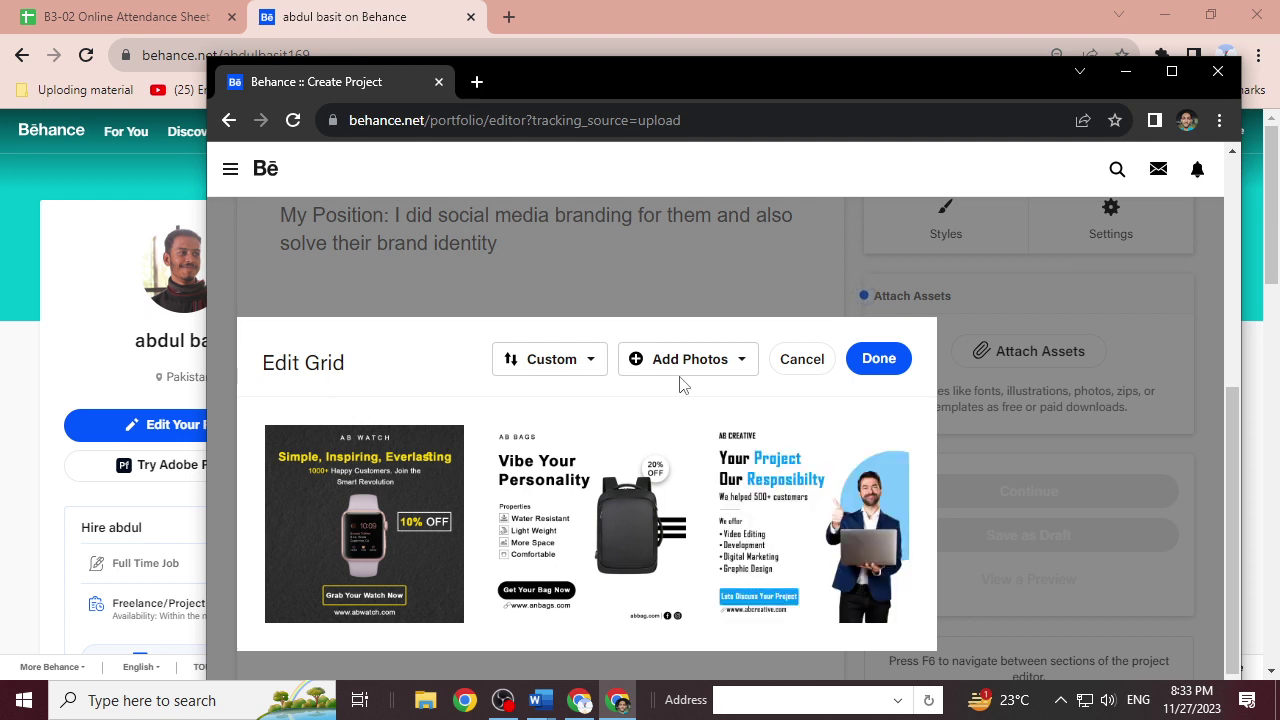
pyautogui.moveTo(882, 467); pyautogui.dragTo(884, 466)
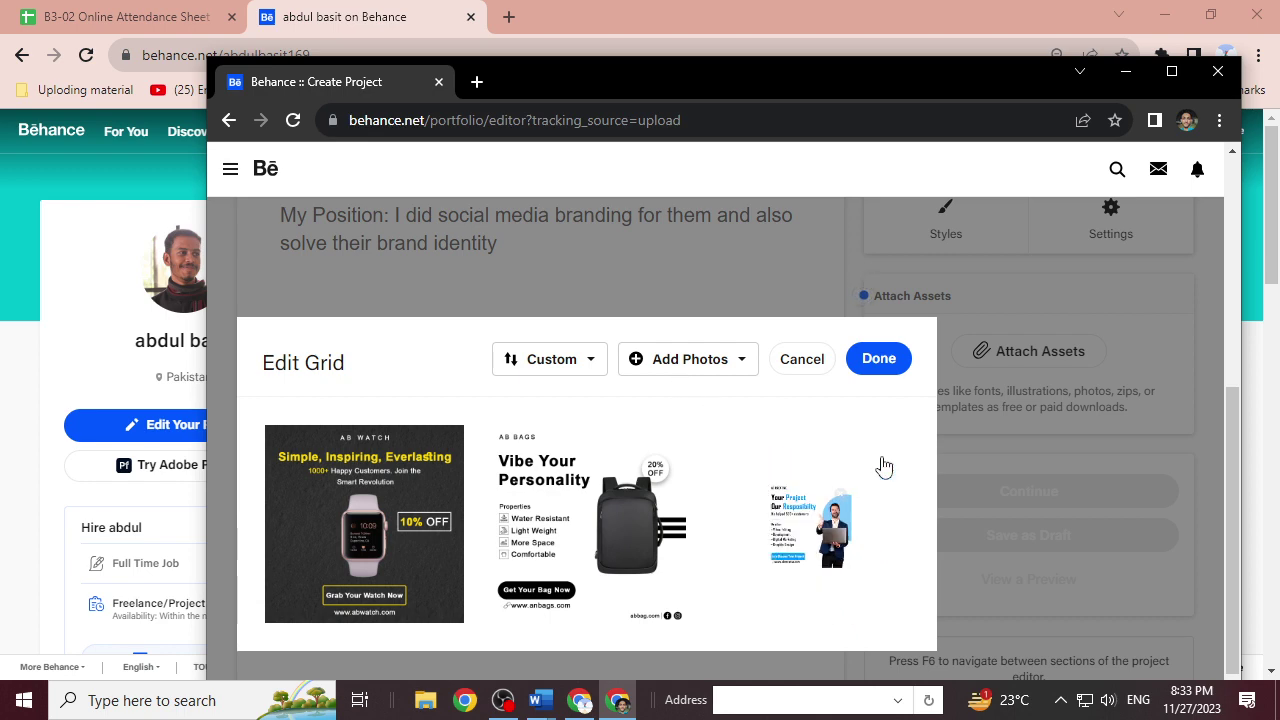
pyautogui.click(879, 358)
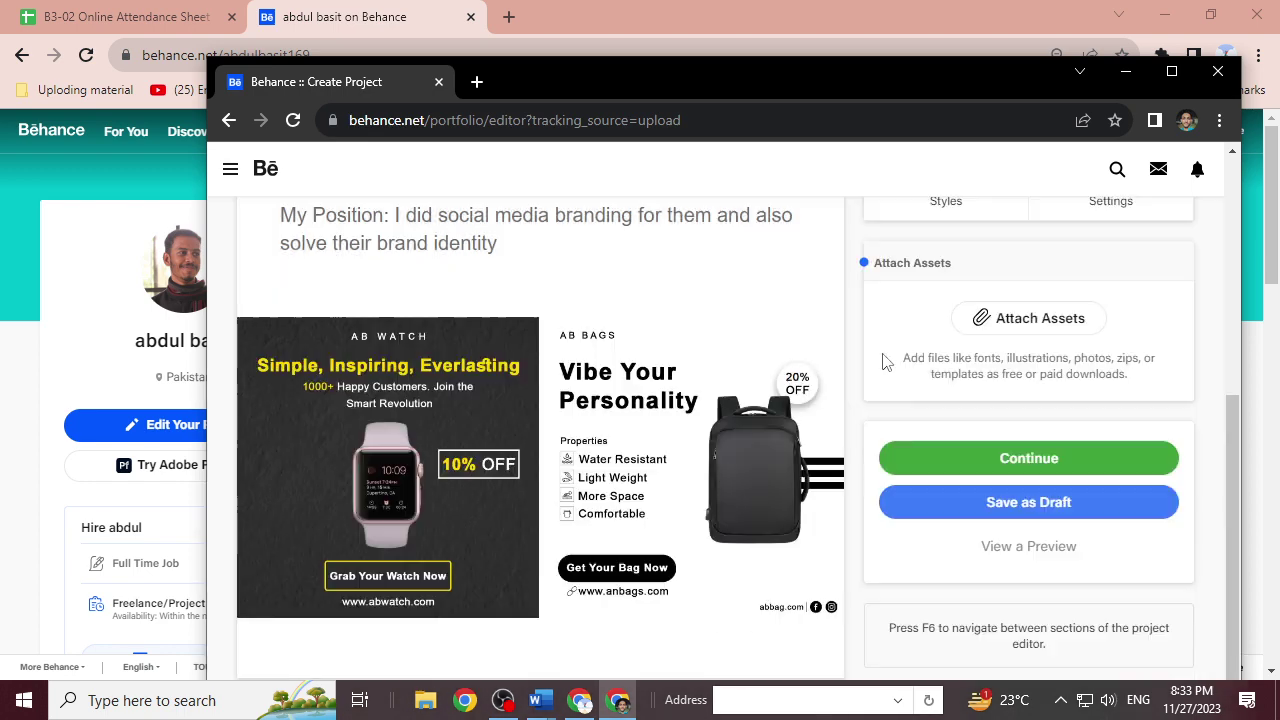
# Create a new photo grid below the images starting with final.jpg.
pyautogui.click(526, 653)
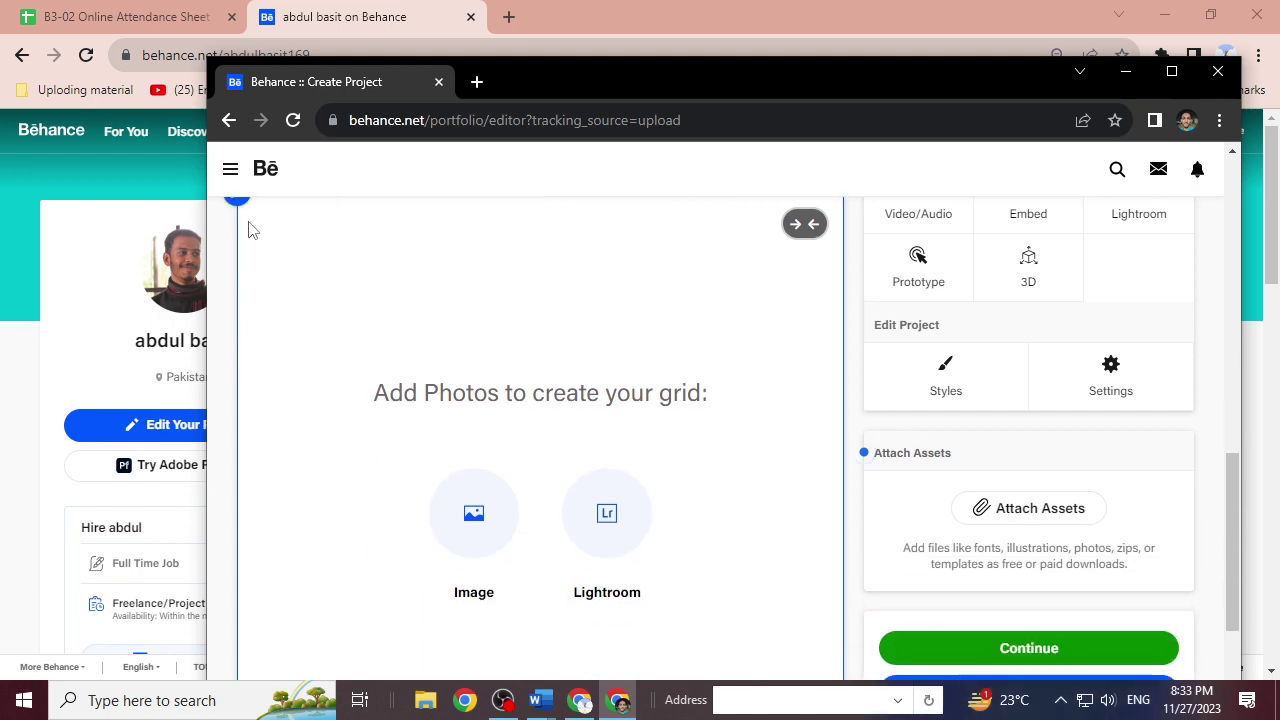
pyautogui.click(473, 513)
pyautogui.doubleClick(561, 167)
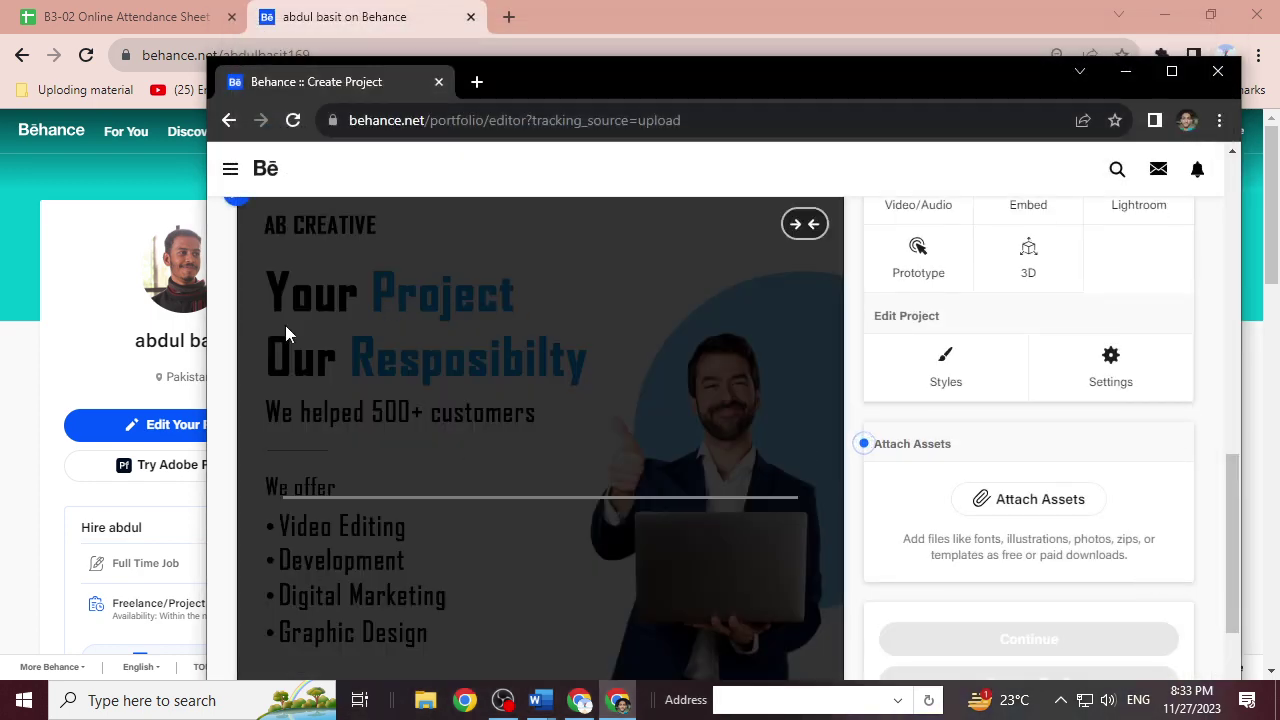
pyautogui.scroll(2, 289, 324)
# Add 2ND.jpg beside the AB CREATIVE image in the new grid and maximize the window.
pyautogui.click(237, 392)
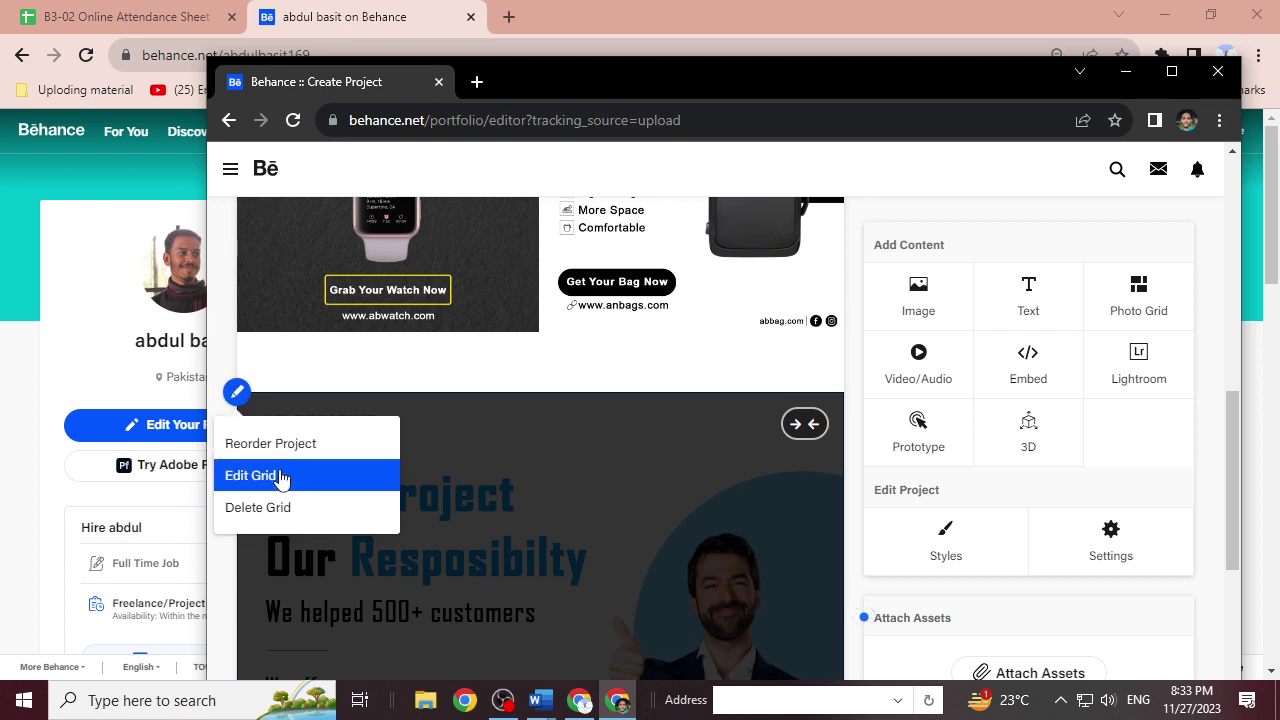
pyautogui.click(280, 476)
pyautogui.click(665, 436)
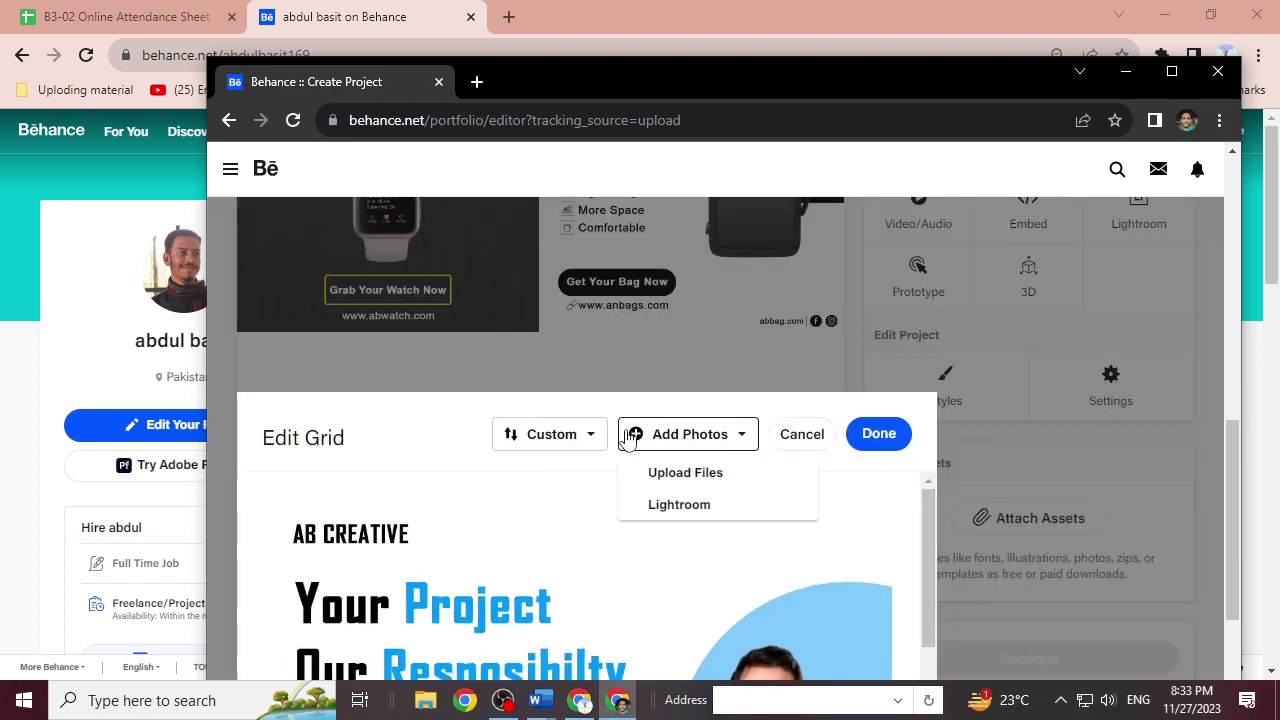
pyautogui.click(660, 471)
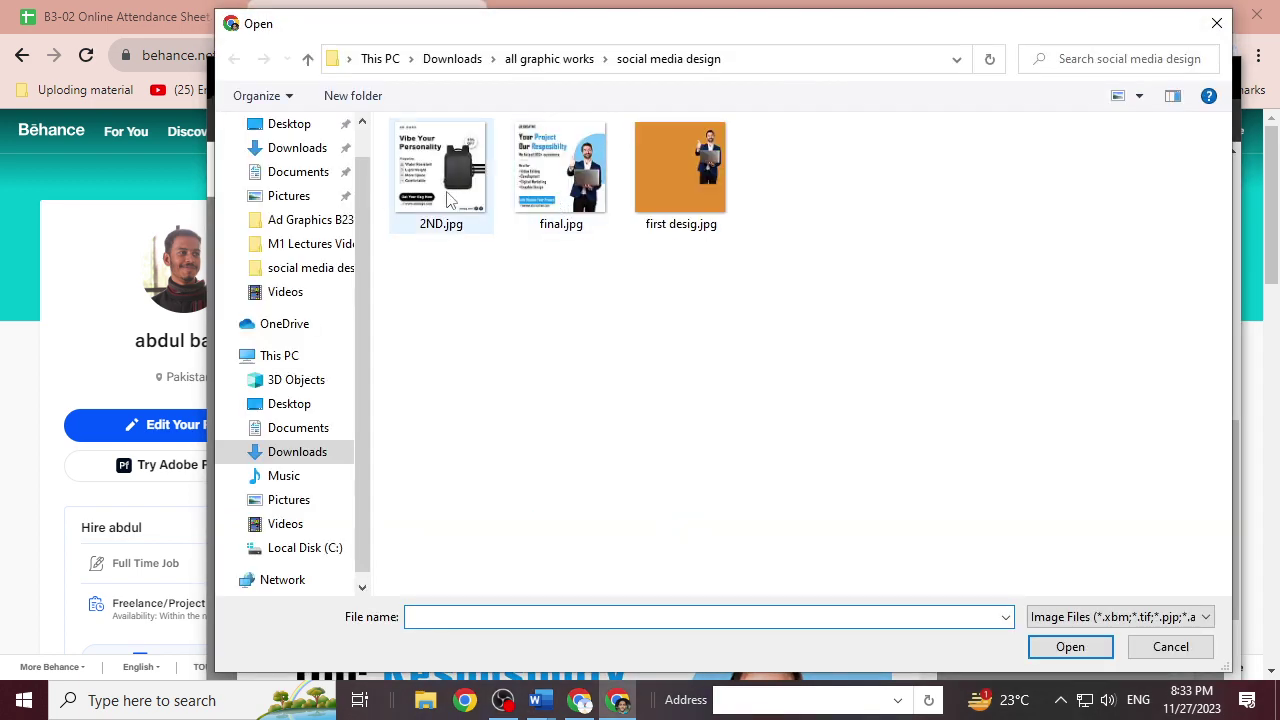
pyautogui.doubleClick(445, 190)
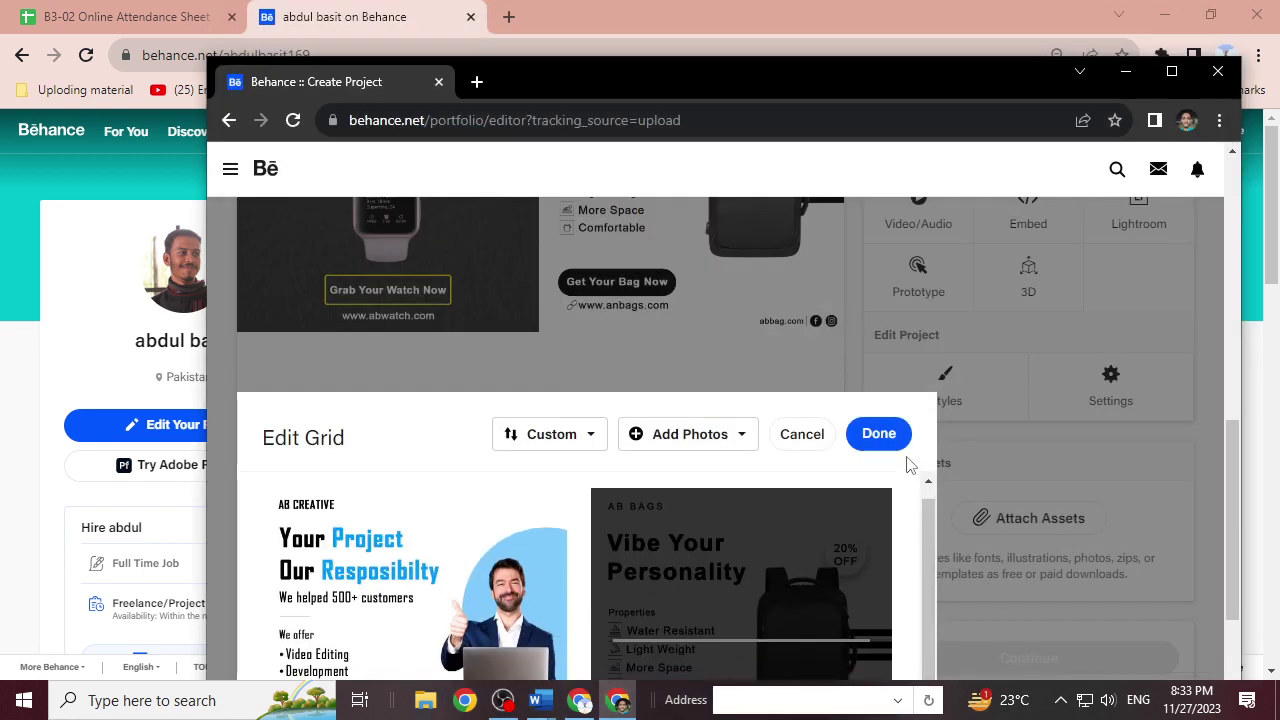
pyautogui.click(893, 440)
pyautogui.scroll(3, 795, 548)
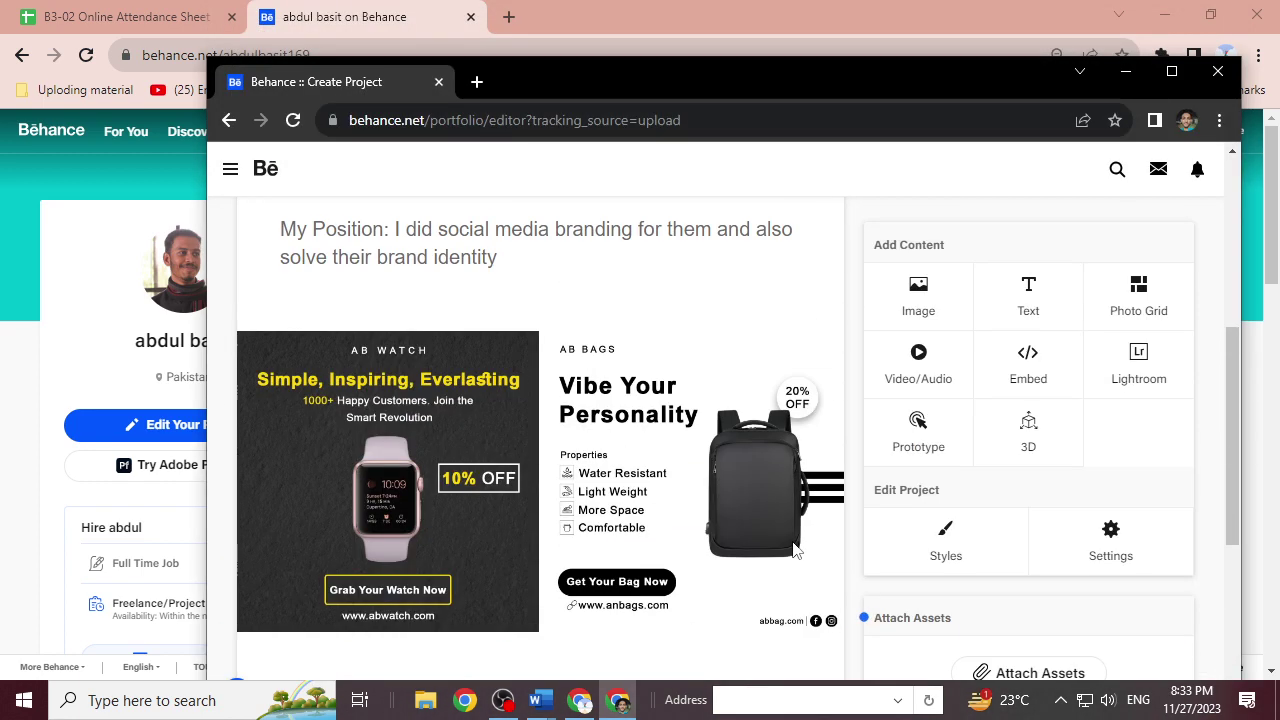
pyautogui.click(1172, 71)
pyautogui.scroll(-10, 585, 551)
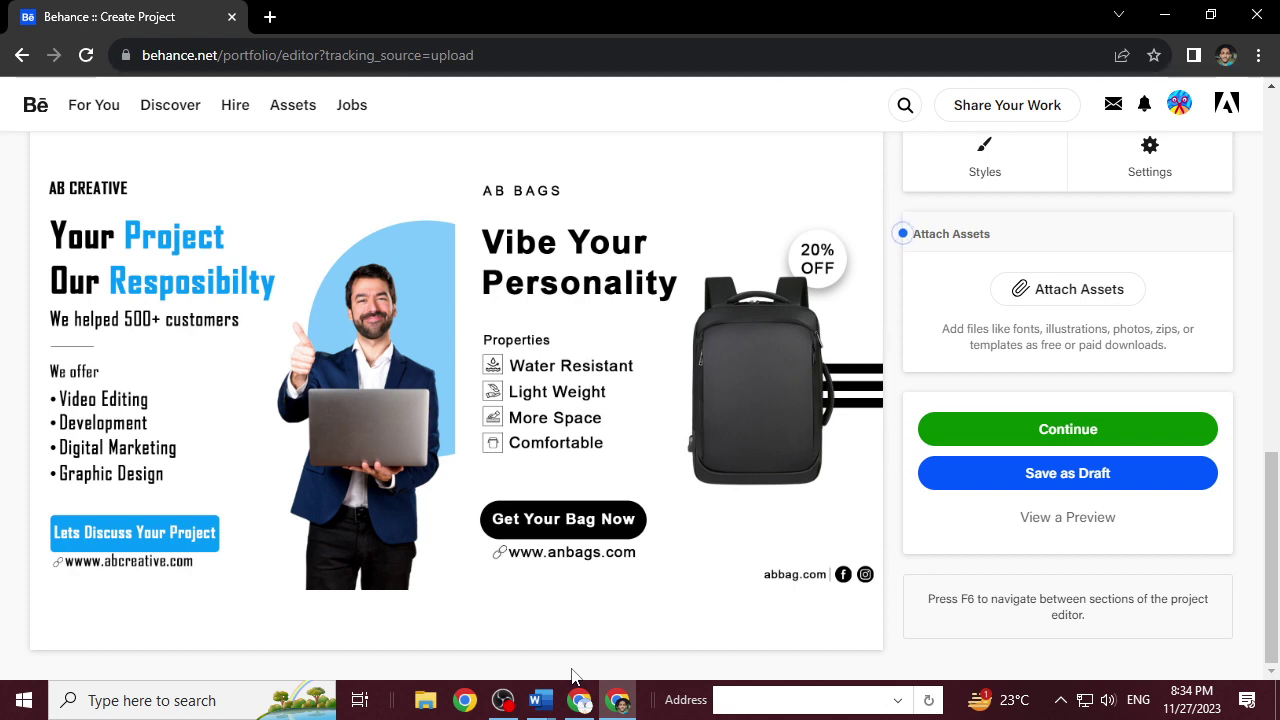
# Scroll to the end of the project, just below the AB CREATIVE and AB BAGS grid.
pyautogui.scroll(10, 575, 545)
pyautogui.scroll(-10, 575, 545)
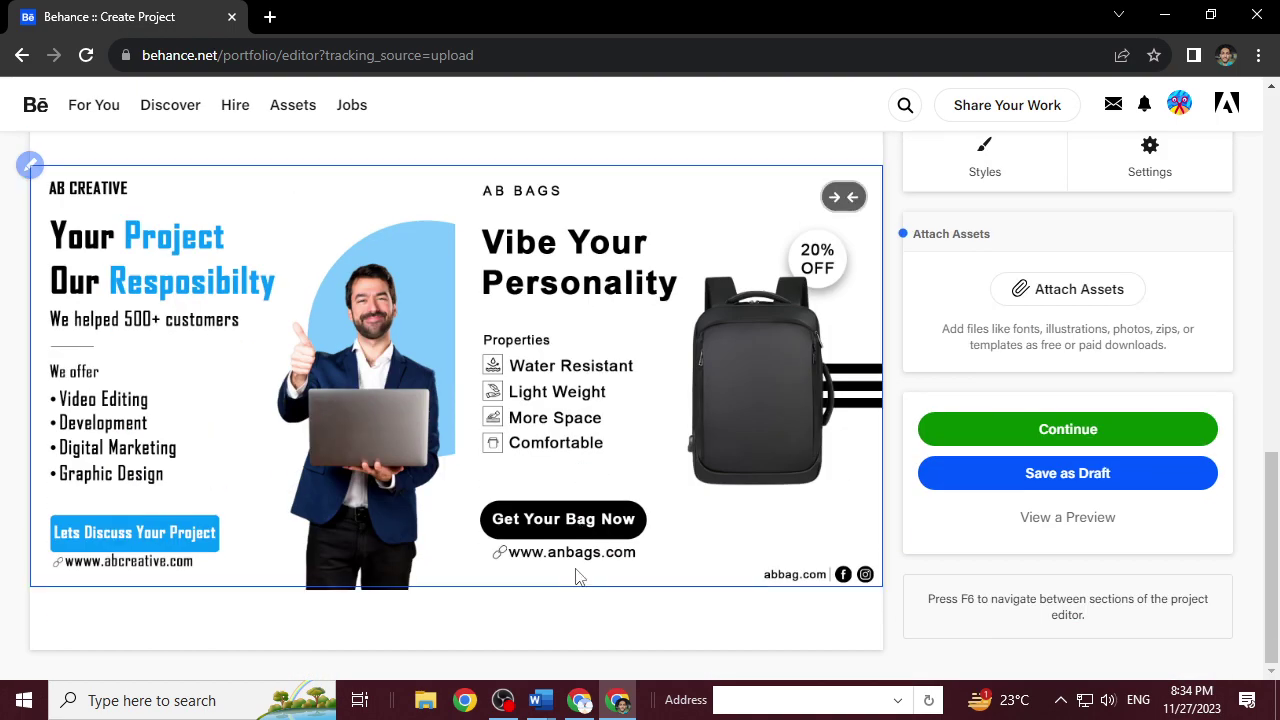
pyautogui.moveTo(484, 620)
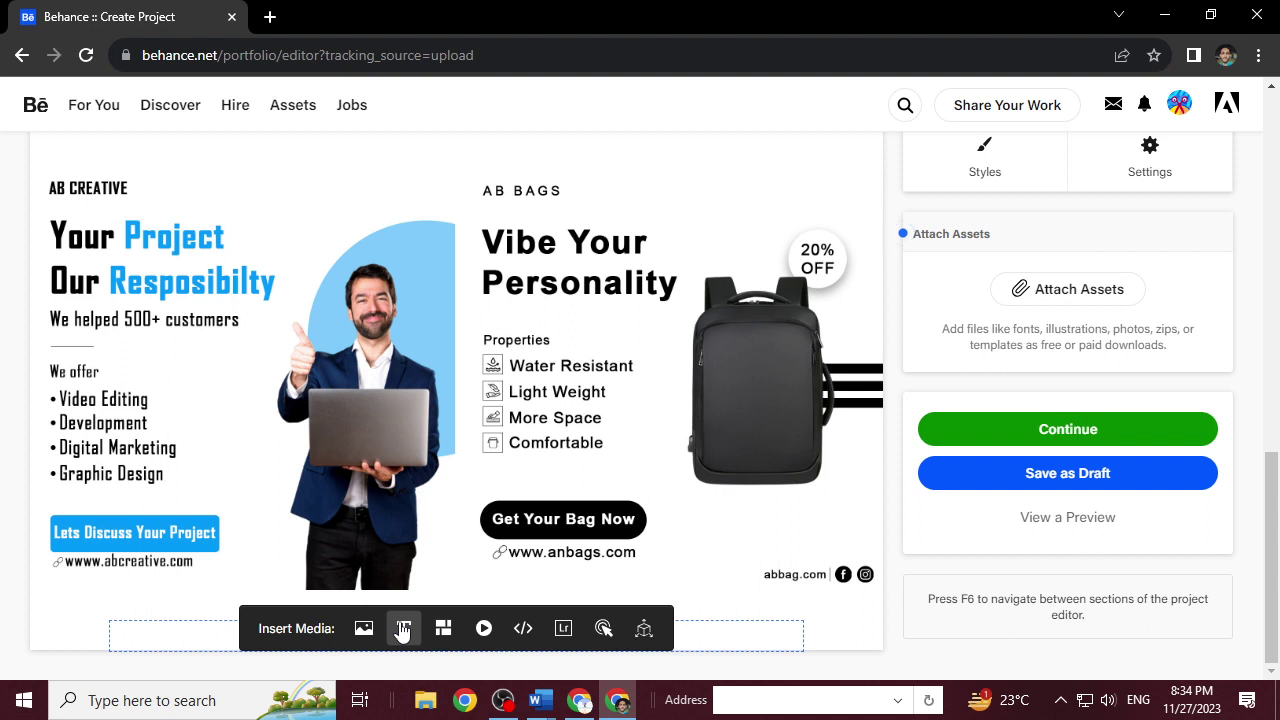
# Add a text block below the last banner reading 'Thanks for watching'.
pyautogui.click(404, 628)
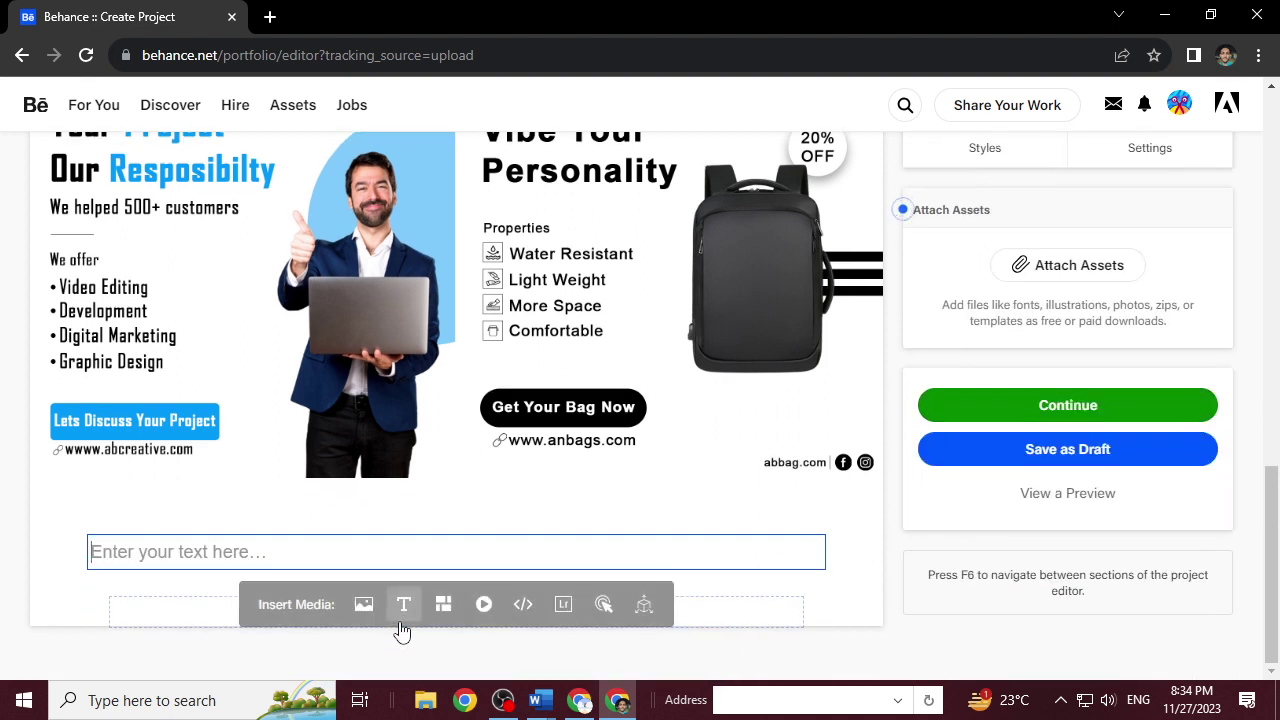
pyautogui.write('Thsan')
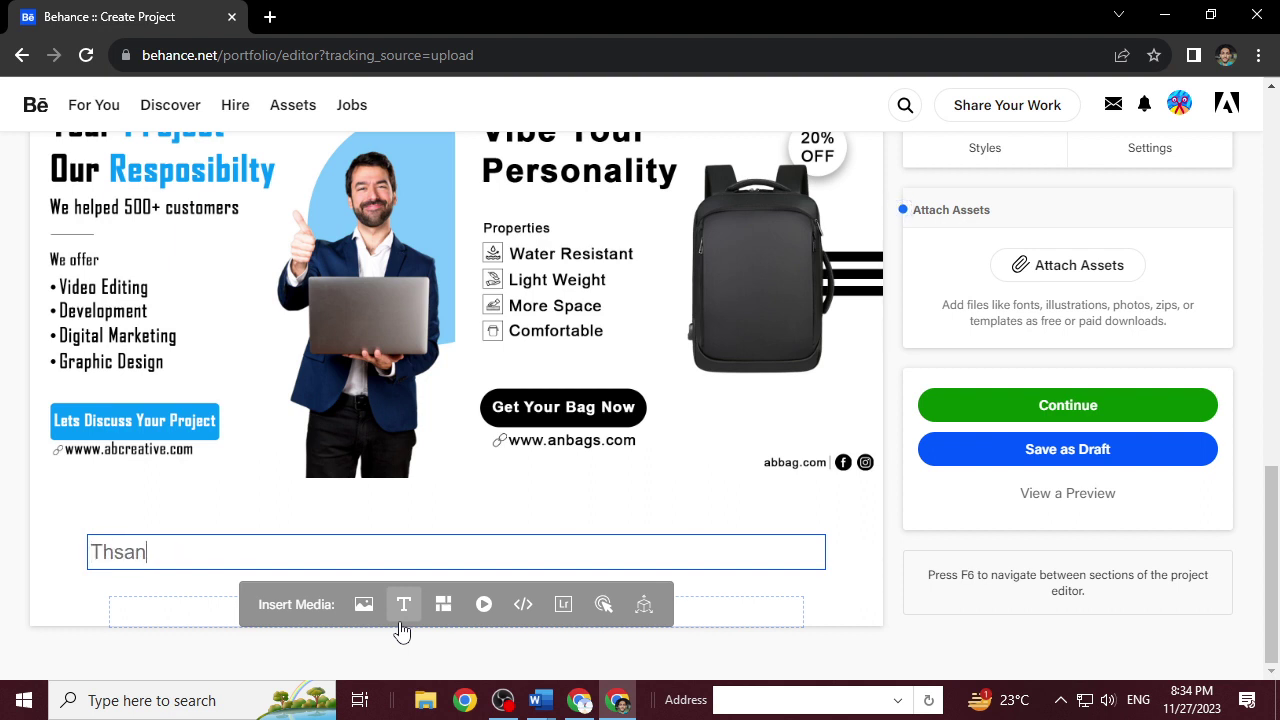
pyautogui.press('BackSpace')
pyautogui.press('BackSpace')
pyautogui.press('BackSpace')
pyautogui.write('am')
pyautogui.press('BackSpace')
pyautogui.write('nks for watching')
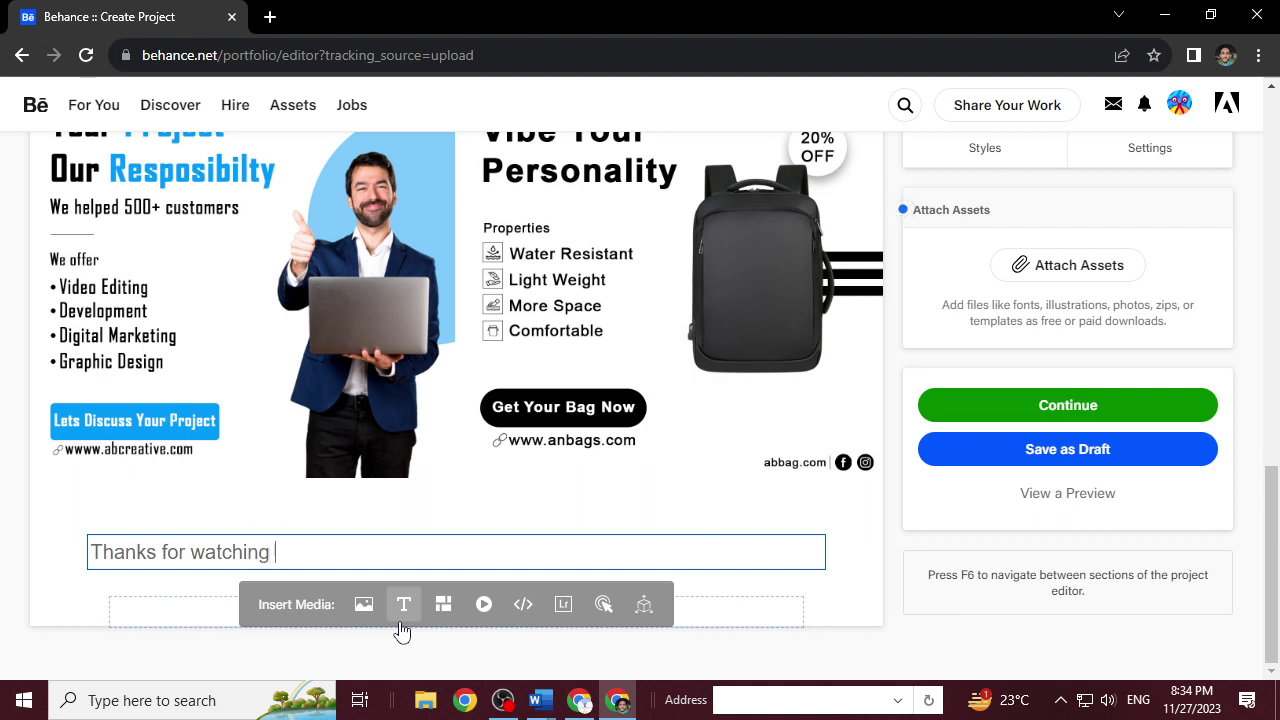
# Centre the 'Thanks for watching' line, set it to size 27 in a dark colour.
pyautogui.moveTo(277, 554); pyautogui.dragTo(66, 558)
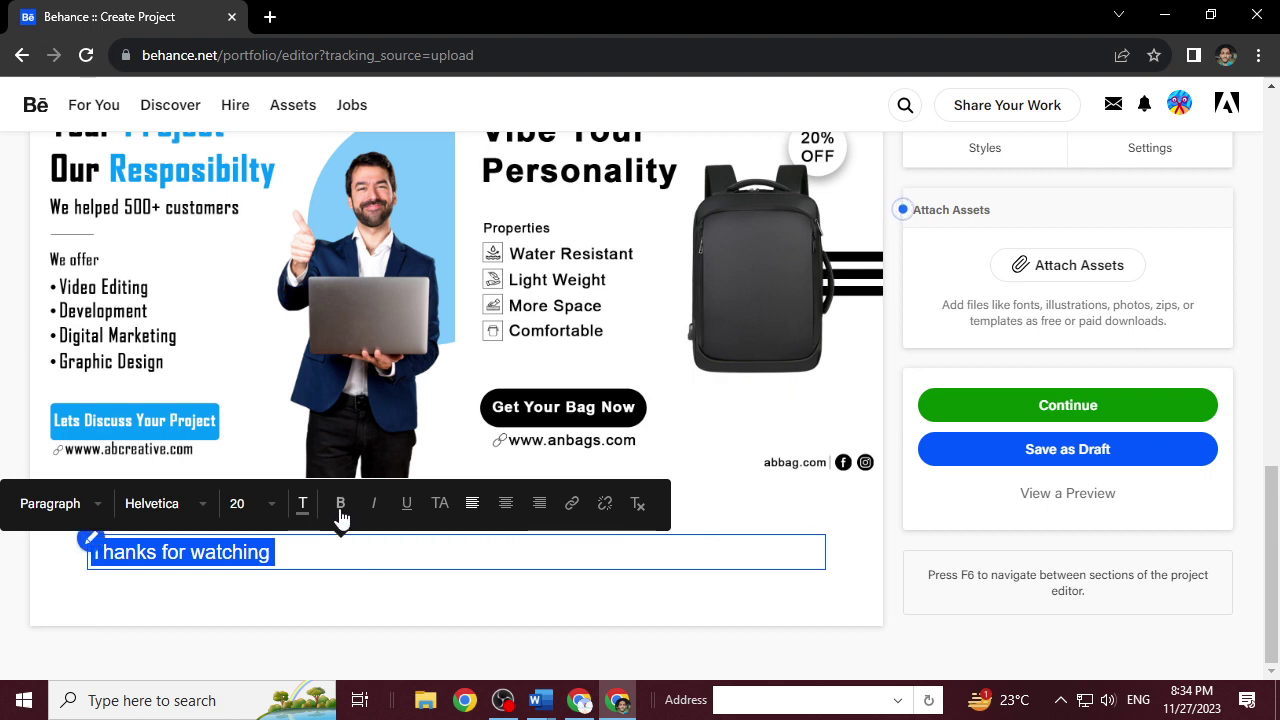
pyautogui.click(505, 503)
pyautogui.click(360, 503)
pyautogui.scroll(-6, 375, 615)
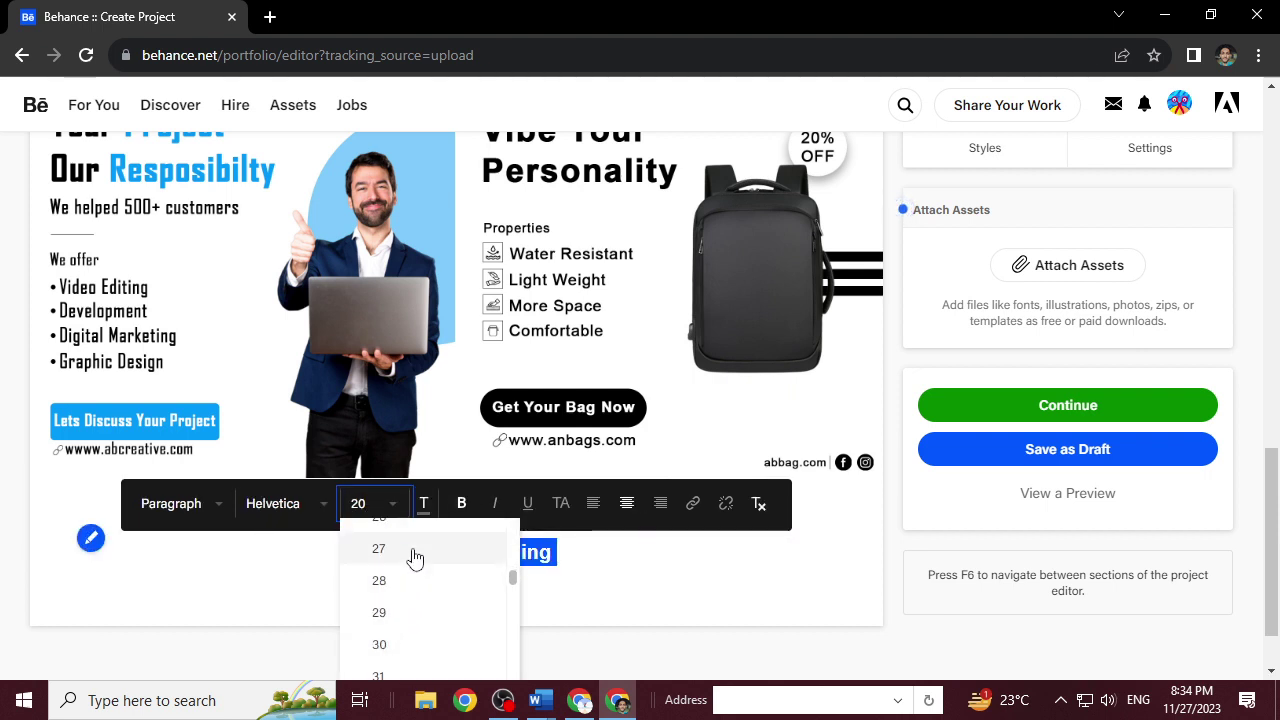
pyautogui.click(410, 550)
pyautogui.click(607, 557)
pyautogui.moveTo(600, 560); pyautogui.dragTo(375, 545)
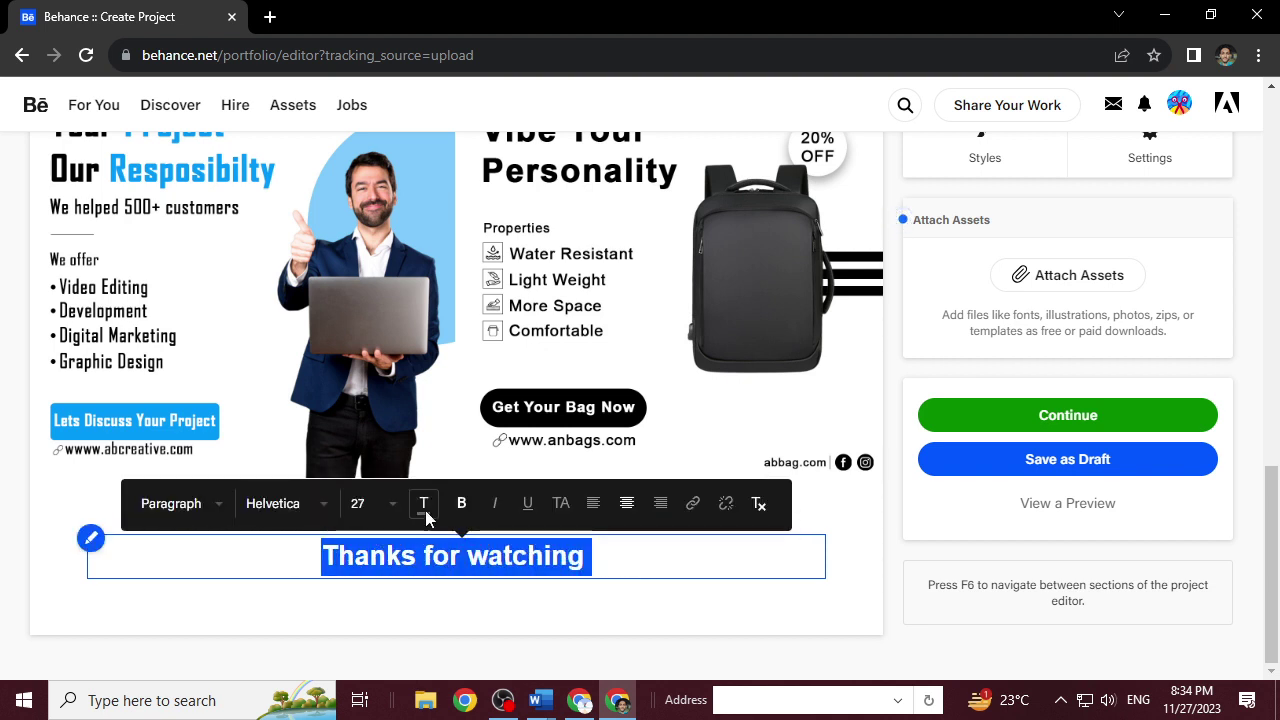
pyautogui.click(424, 506)
pyautogui.click(472, 629)
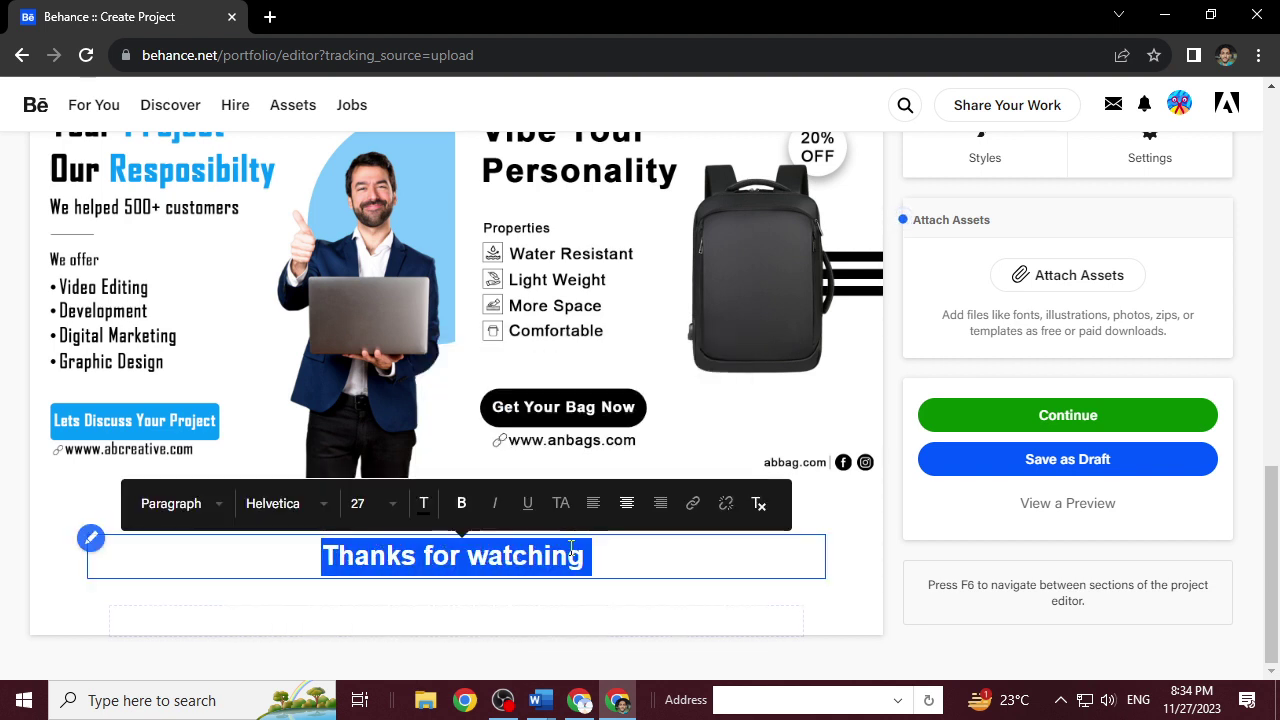
pyautogui.click(595, 566)
pyautogui.press('Return')
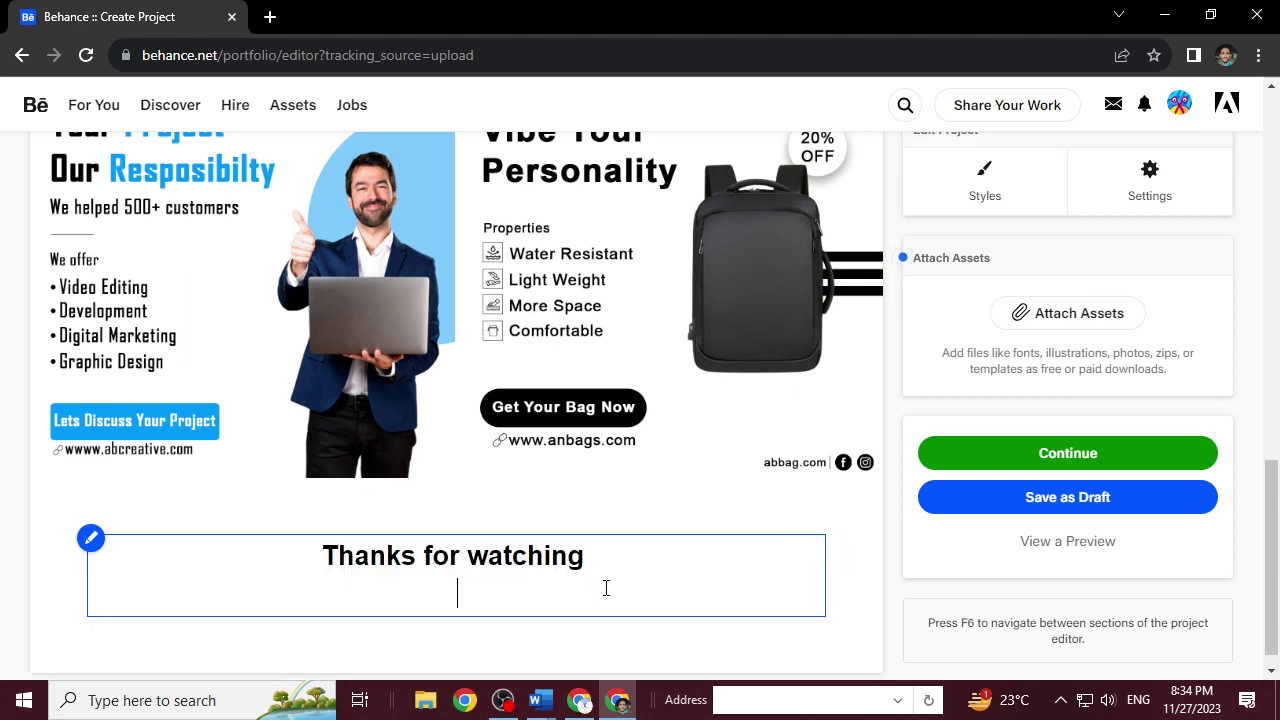
# Add a text block reading 'Have a project?' and 'Lets Connect' on two lines.
pyautogui.moveTo(699, 545)
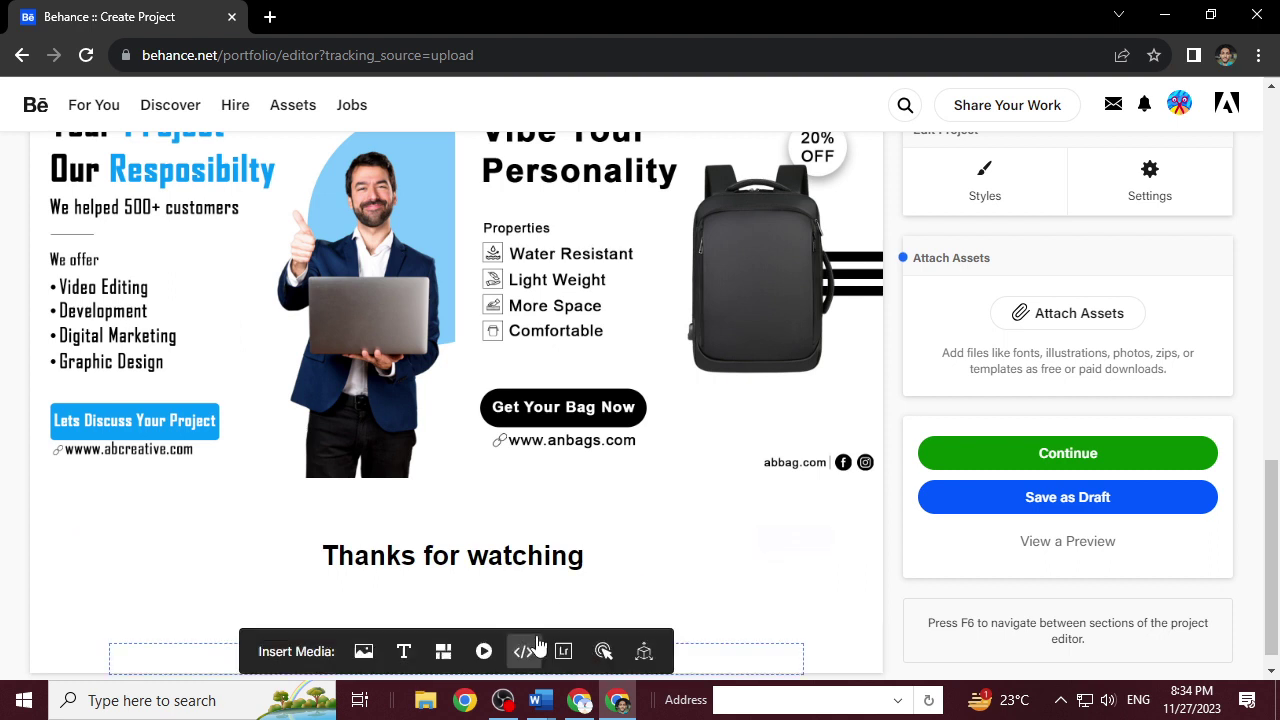
pyautogui.click(404, 666)
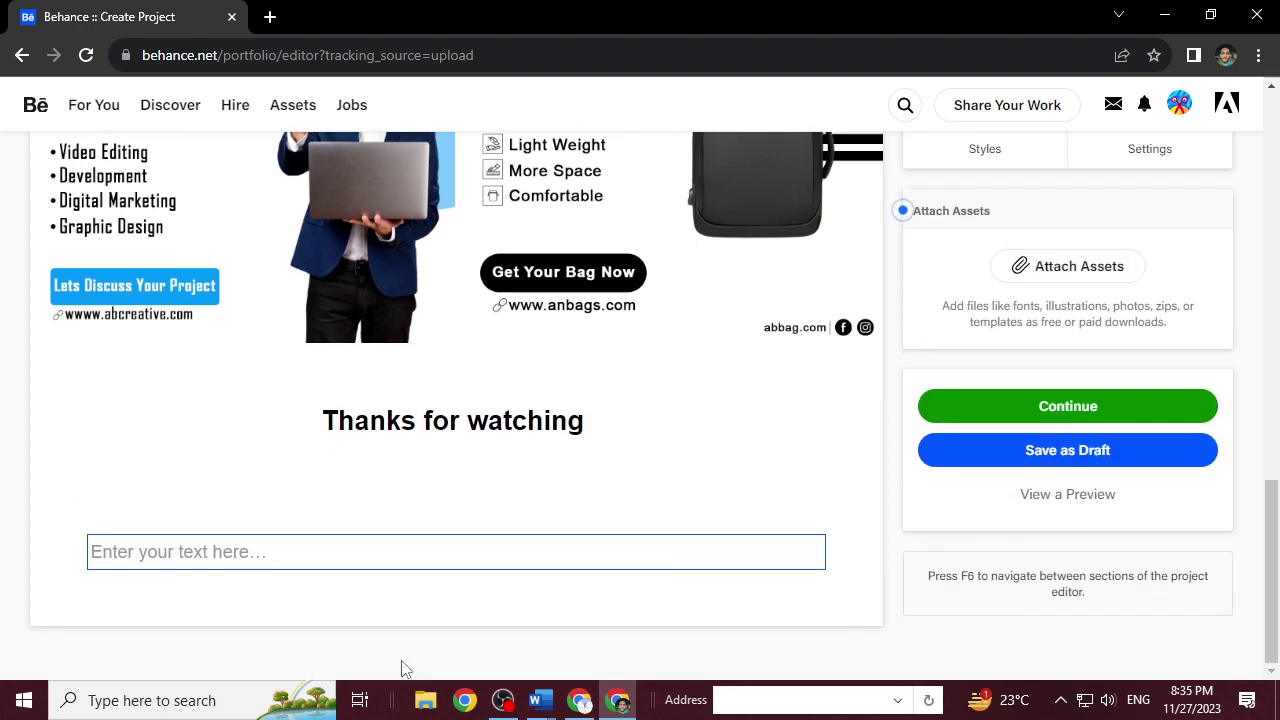
pyautogui.write('Have a ')
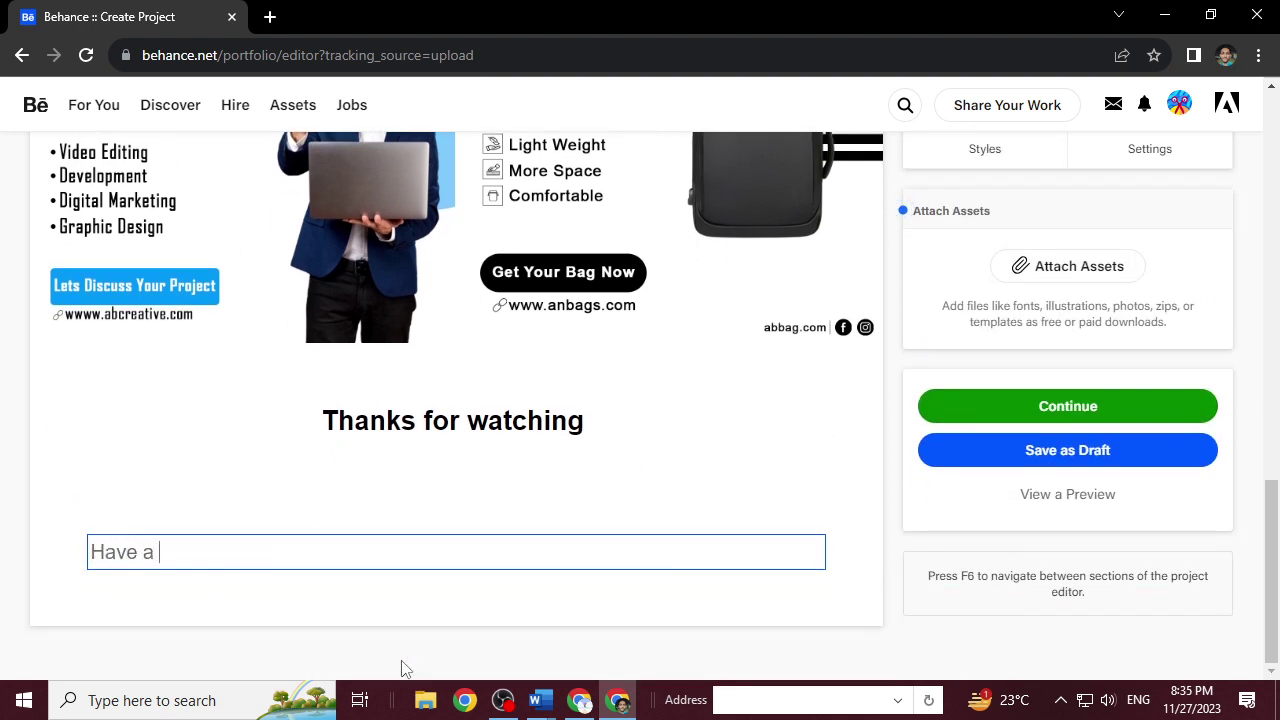
pyautogui.write('project?')
pyautogui.press('Return')
pyautogui.write('Lets Cpo')
pyautogui.press('BackSpace')
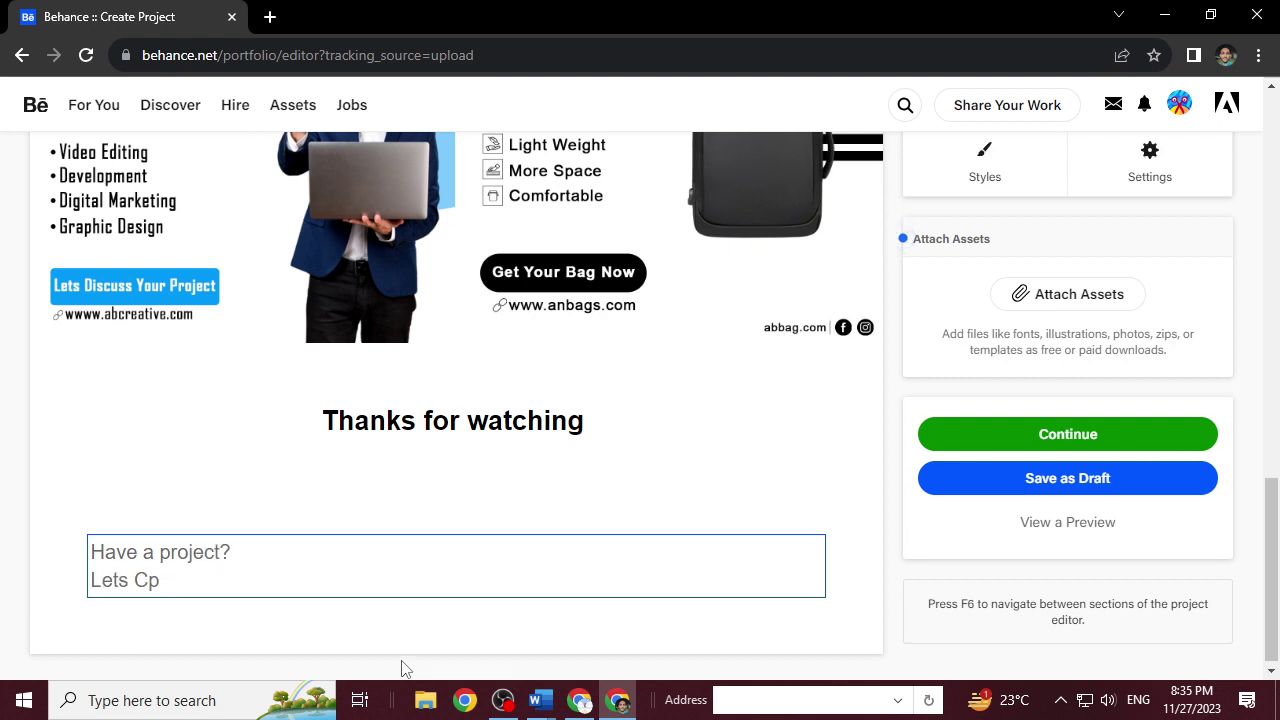
pyautogui.write('onnect')
pyautogui.press('Return')
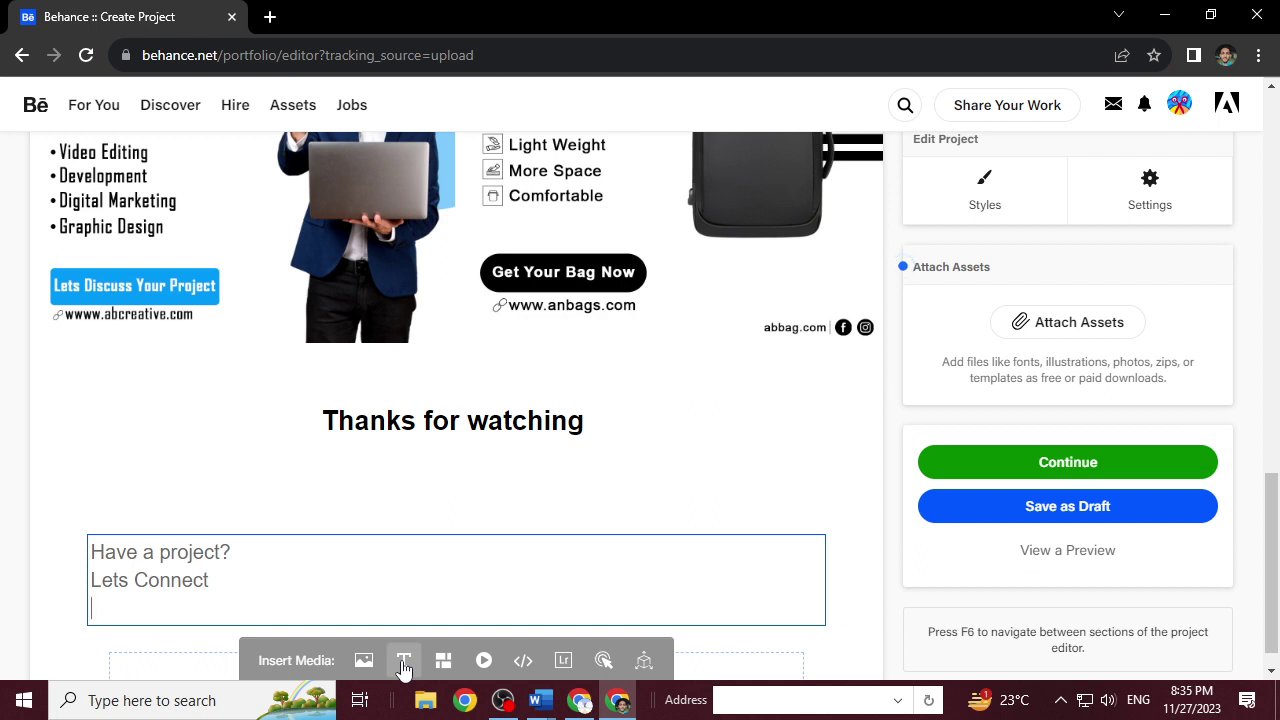
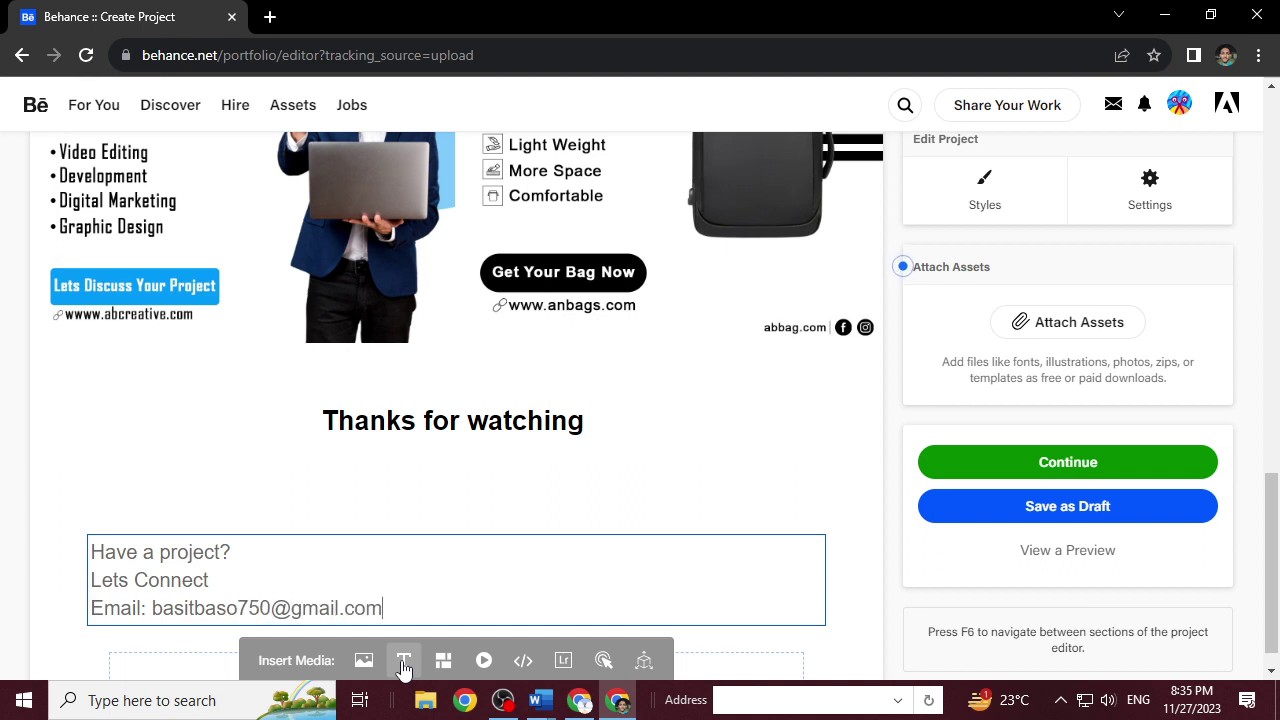
# Add an 'Email:' line with the contact's e-mail address and a 'WhatsApp Number:' line with their phone number.
pyautogui.press('Return')
pyautogui.write('Whastapo')
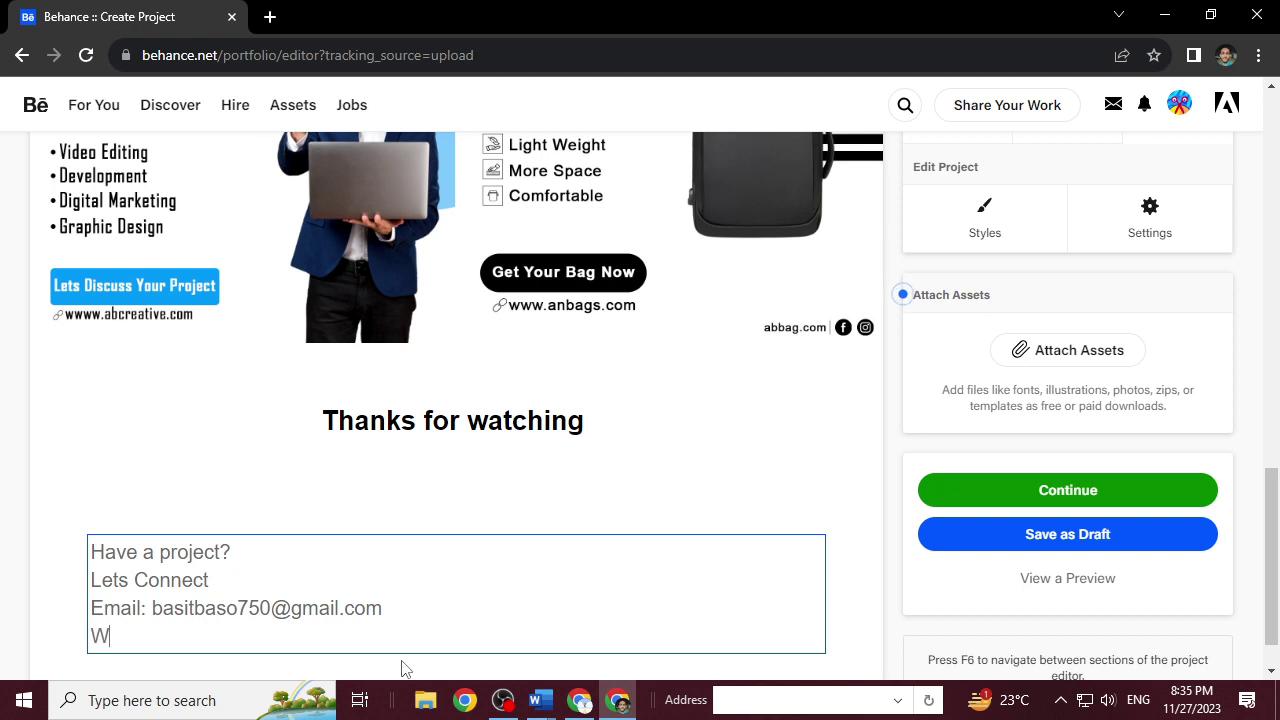
pyautogui.press('BackSpace')
pyautogui.press('BackSpace')
pyautogui.write('pp')
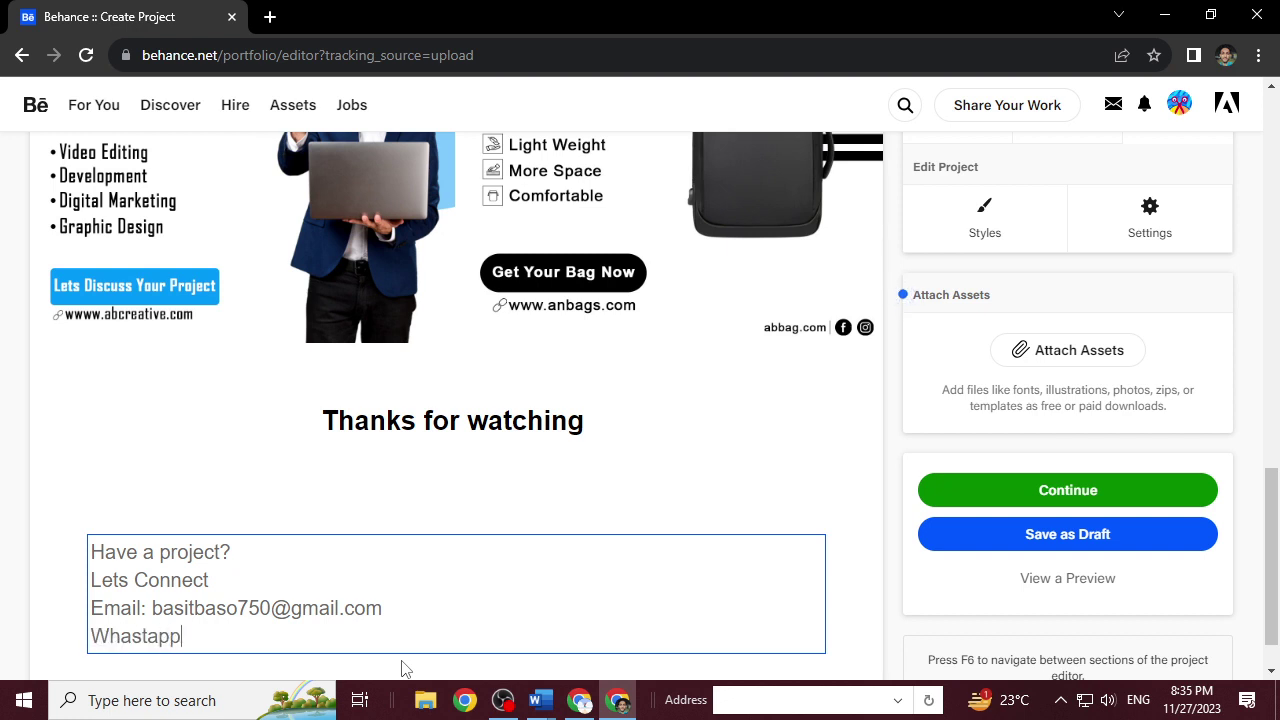
pyautogui.write(' Nunver')
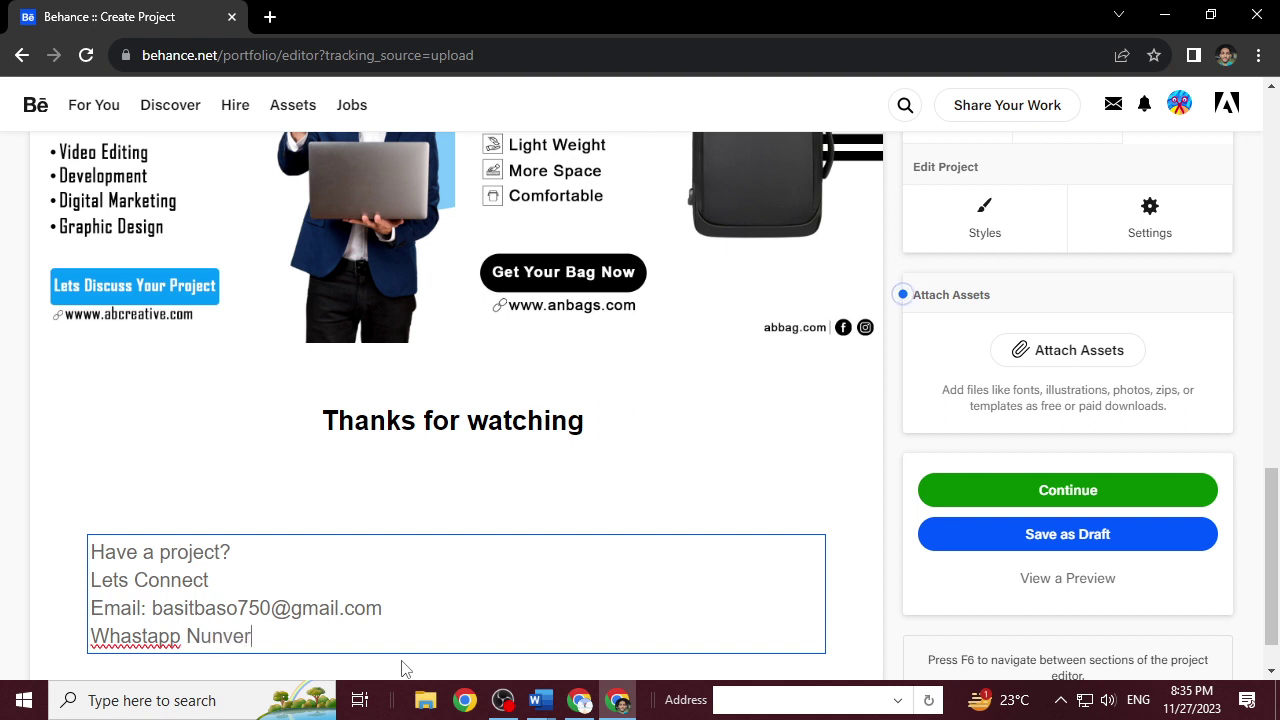
pyautogui.press('BackSpace')
pyautogui.press('BackSpace')
pyautogui.press('BackSpace')
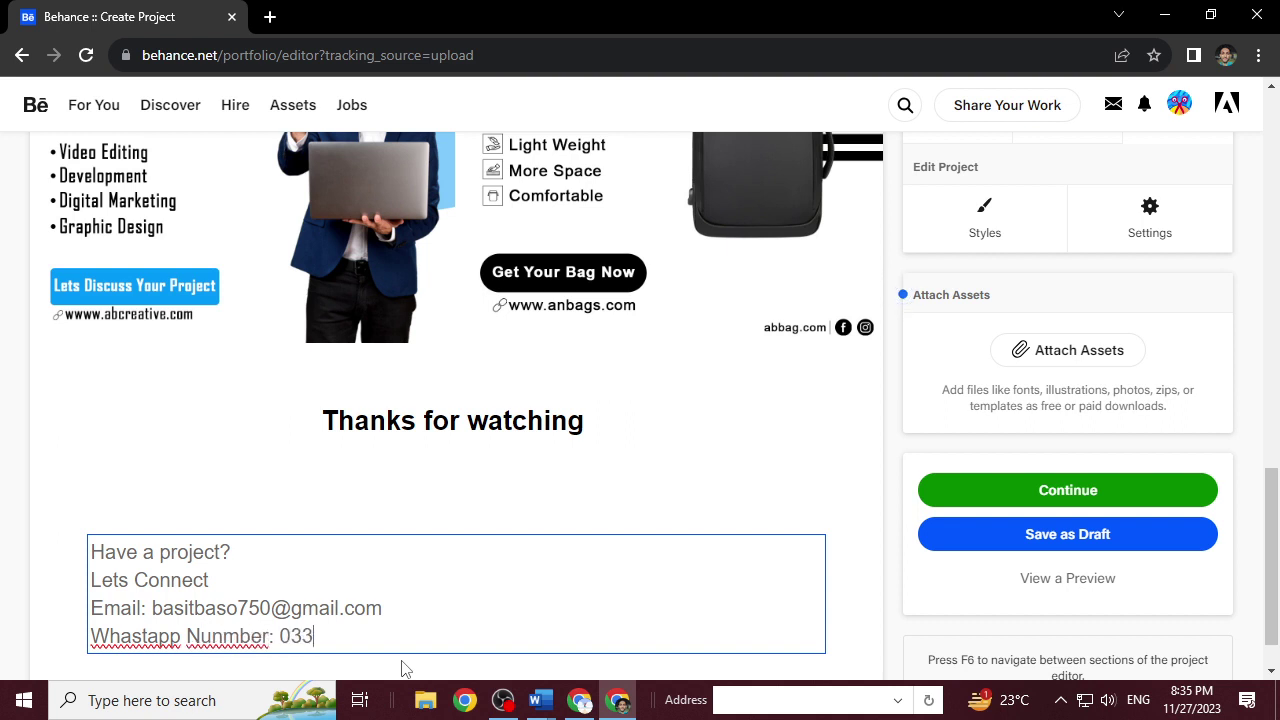
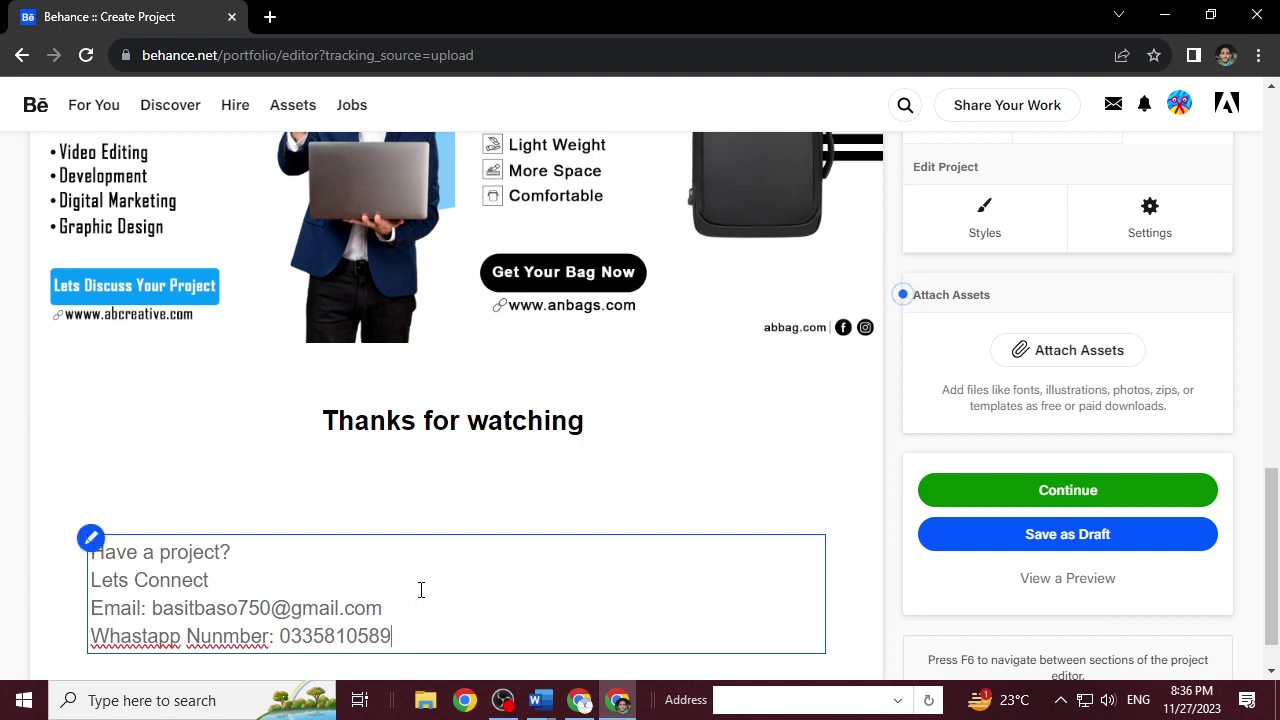
pyautogui.moveTo(488, 513)
pyautogui.scroll(11, 895, 420)
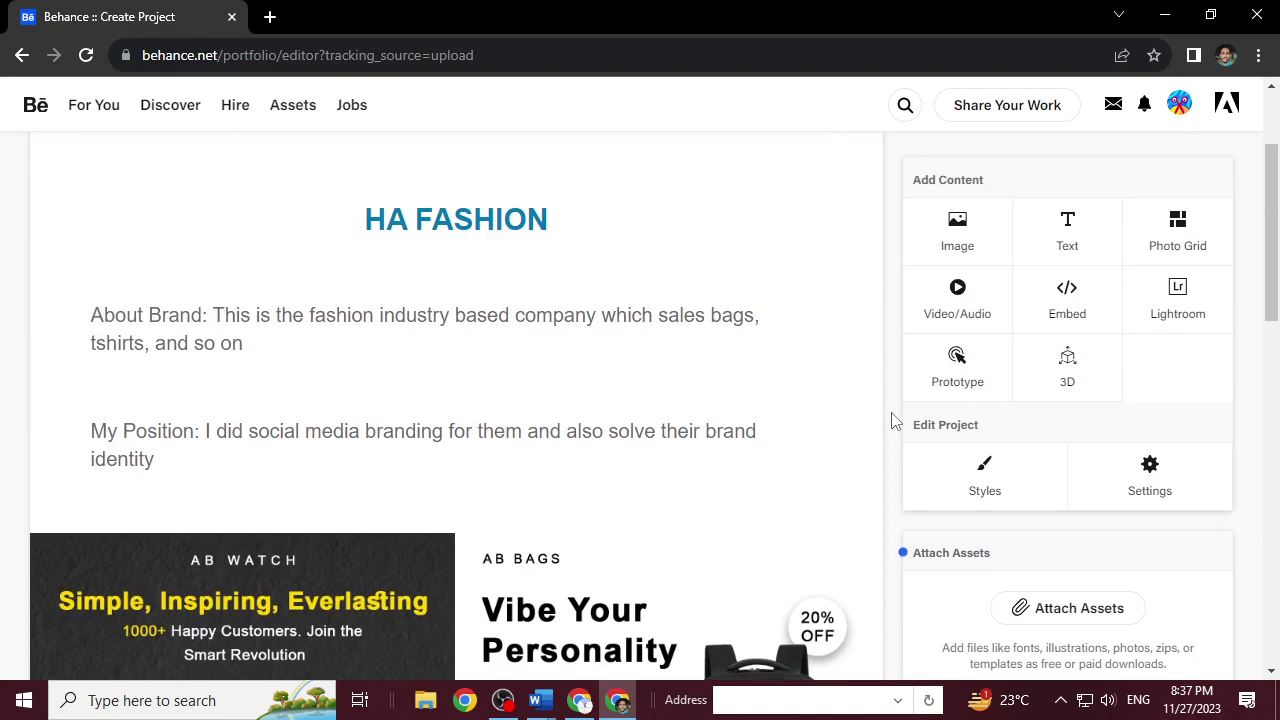
pyautogui.scroll(-4, 895, 420)
pyautogui.scroll(-7, 895, 420)
pyautogui.scroll(1, 895, 420)
pyautogui.scroll(-1, 895, 420)
# Bold the WhatsApp number and the email address in the contact block, then continue to publishing.
pyautogui.moveTo(400, 576); pyautogui.dragTo(280, 576)
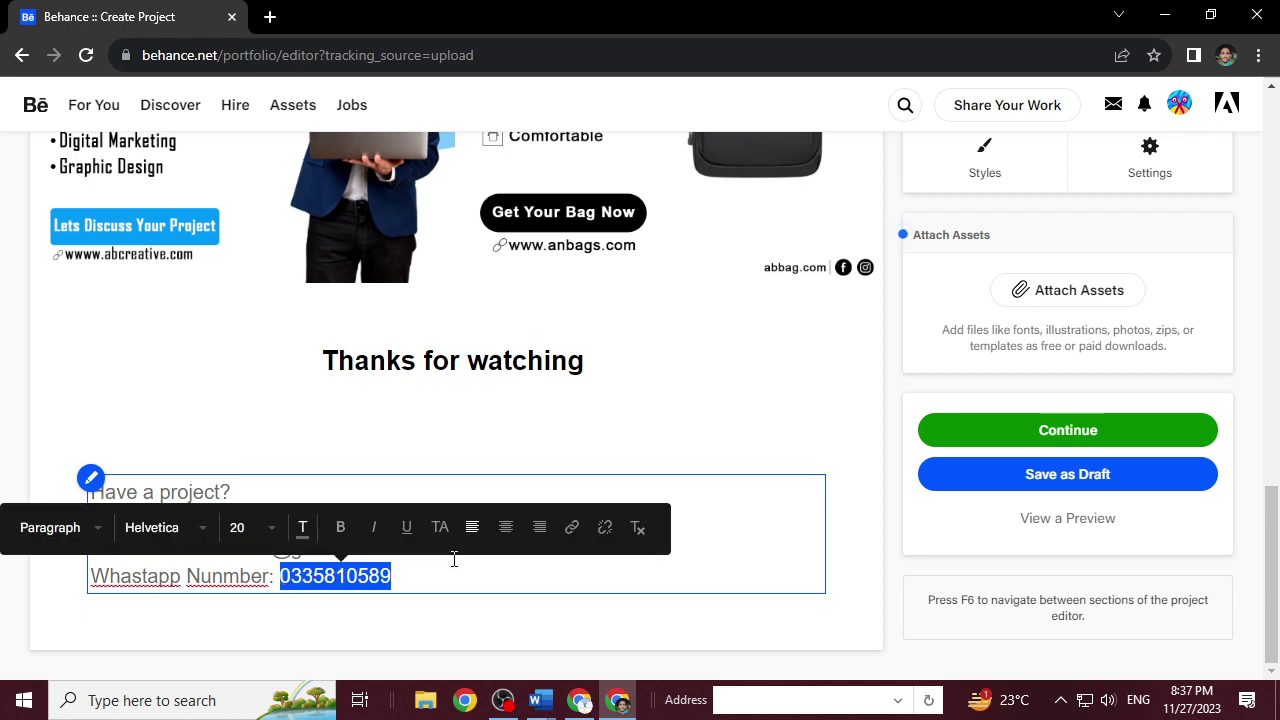
pyautogui.click(340, 527)
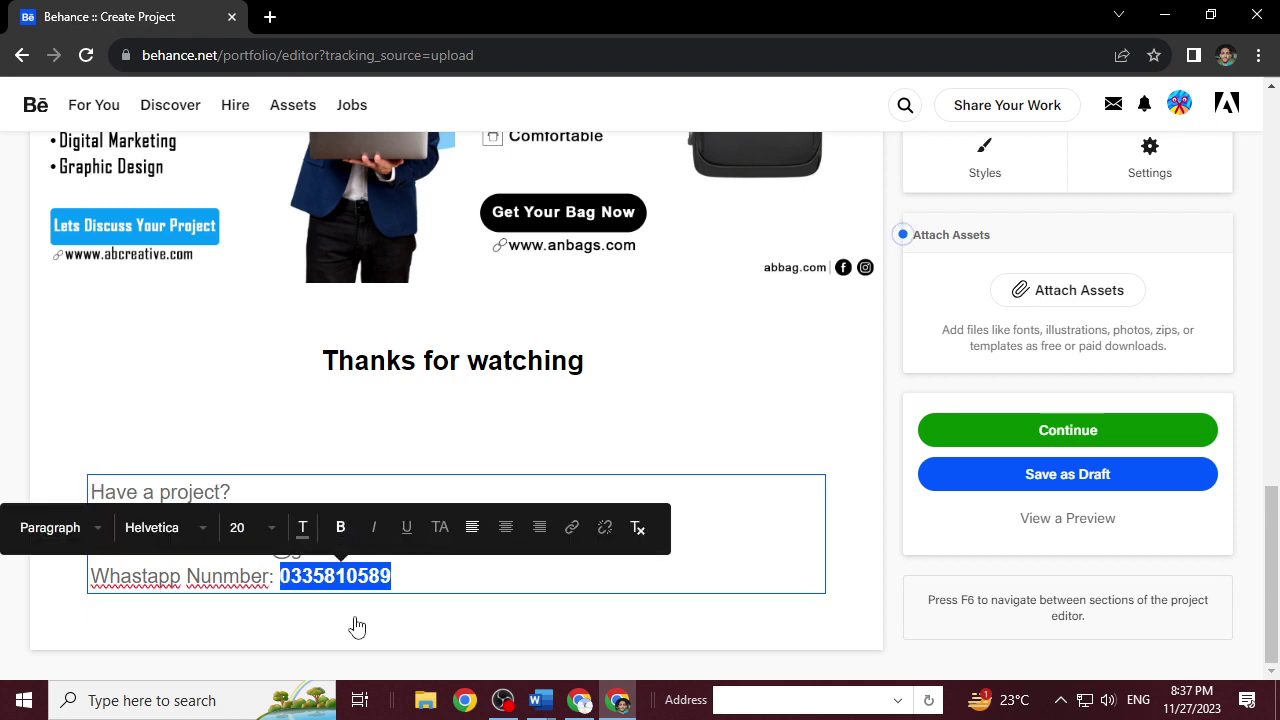
pyautogui.click(357, 576)
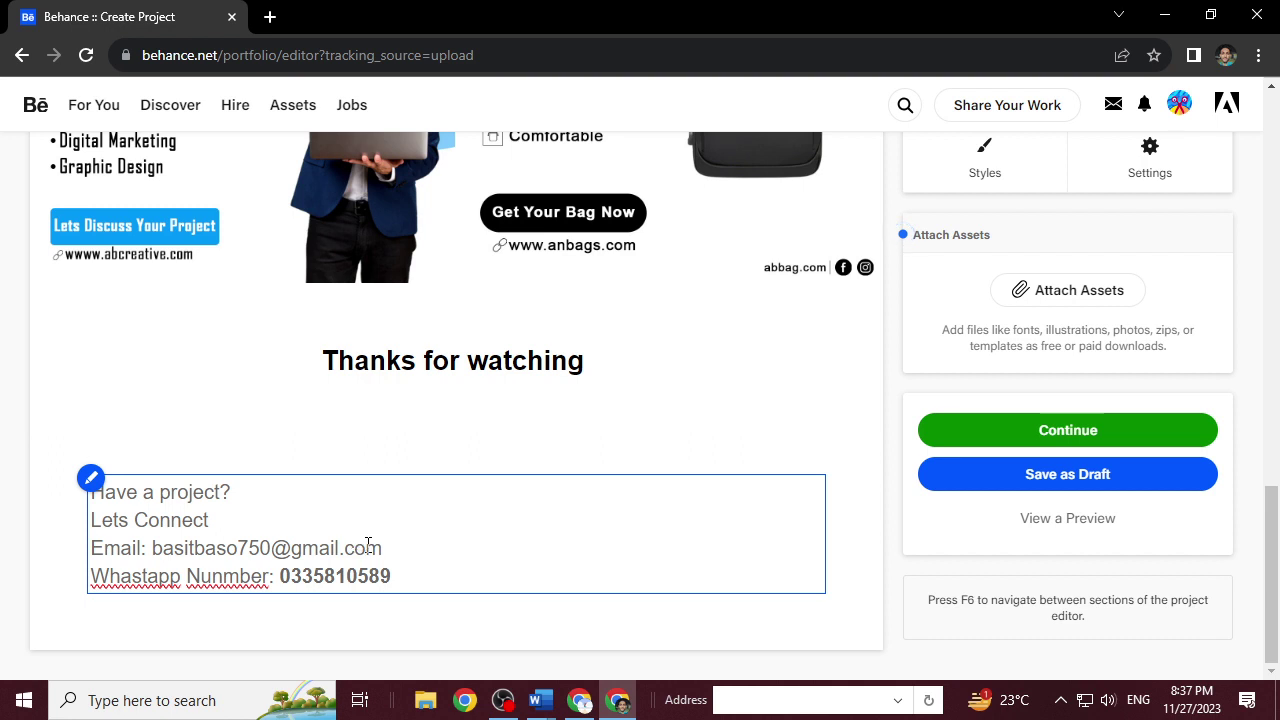
pyautogui.moveTo(383, 548)
pyautogui.mouseDown()
pyautogui.moveTo(144, 548)
pyautogui.moveTo(390, 538)
pyautogui.mouseUp()
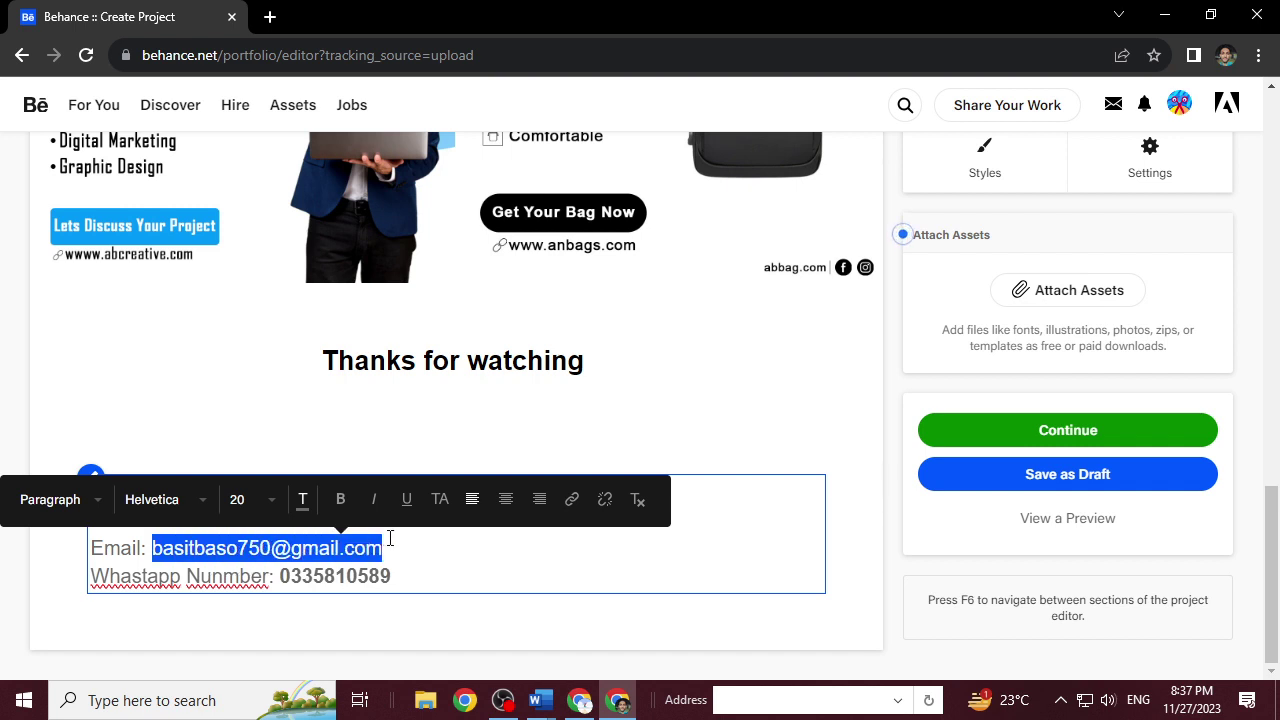
pyautogui.click(341, 500)
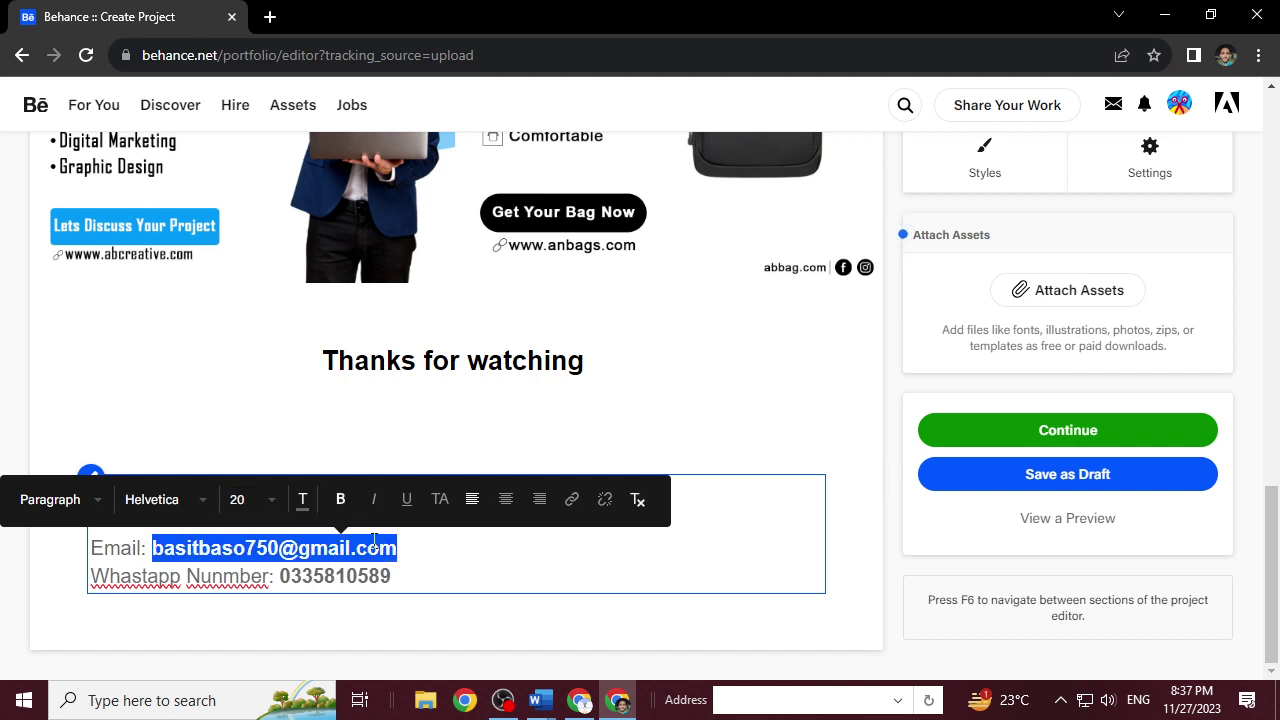
pyautogui.click(506, 548)
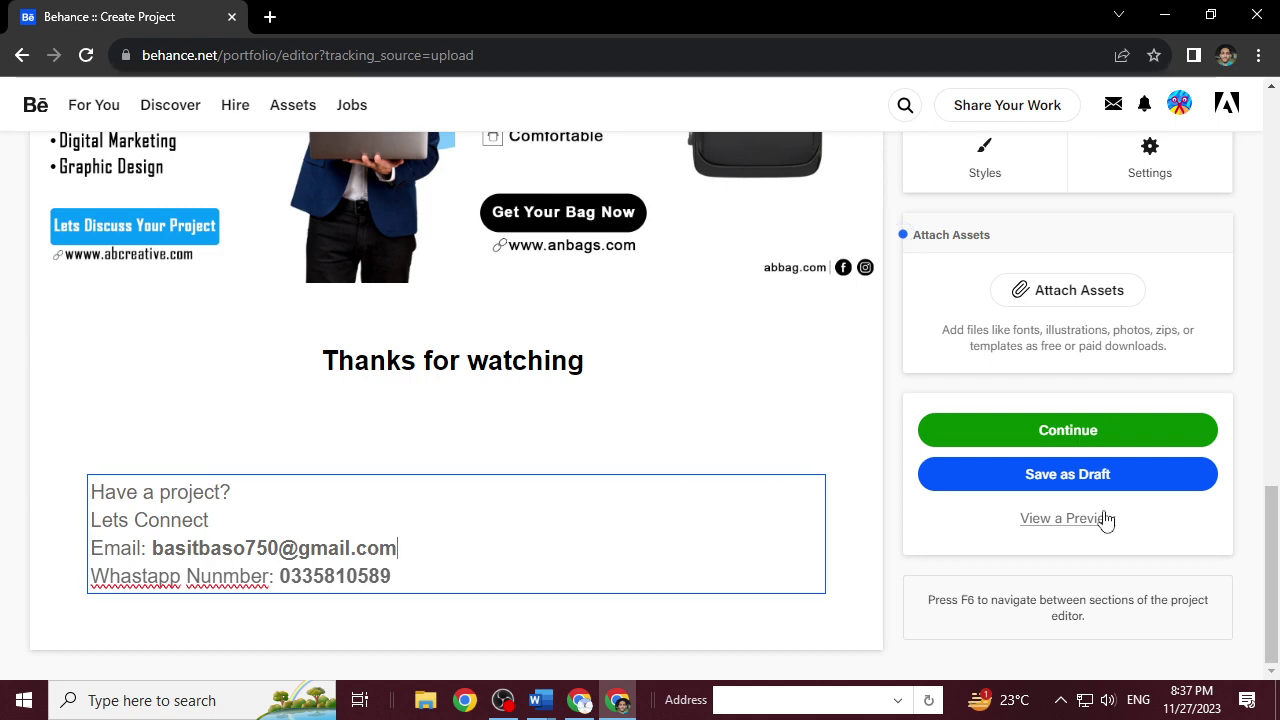
pyautogui.click(1108, 432)
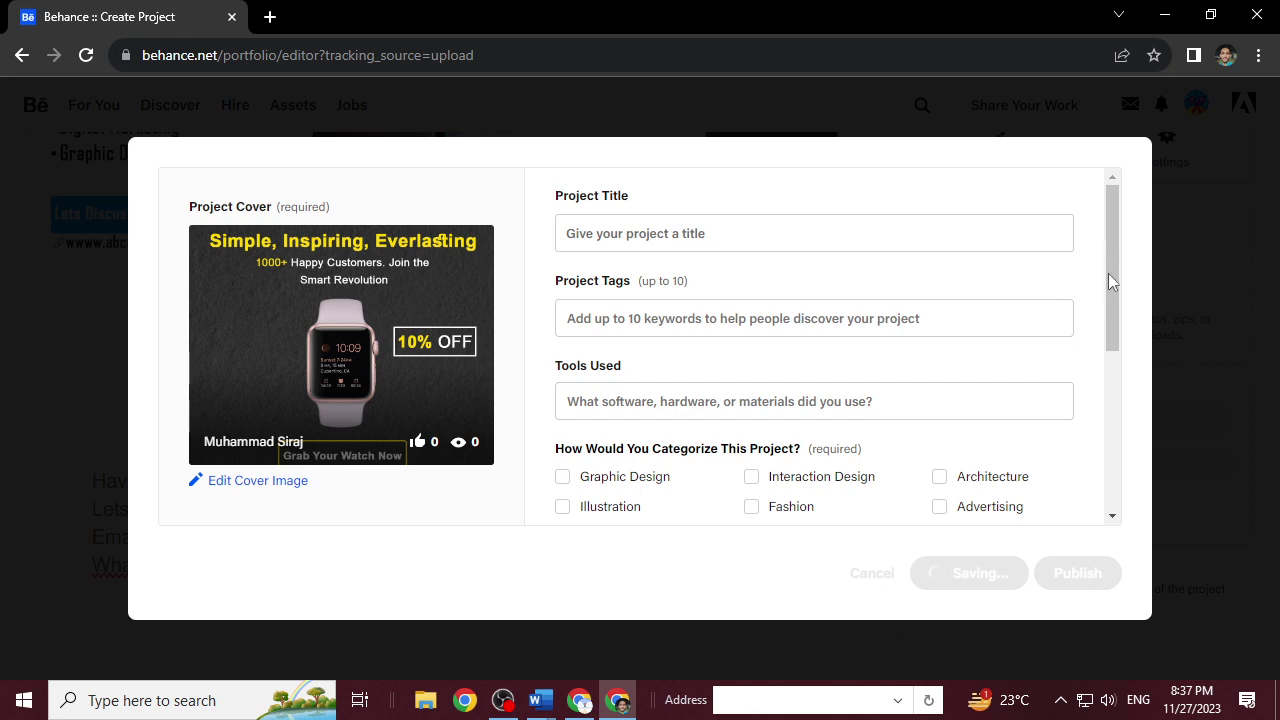
# Enter 'HA FASHION | Social Media Banners | 2023' as the project title.
pyautogui.moveTo(1112, 334); pyautogui.dragTo(1128, 215)
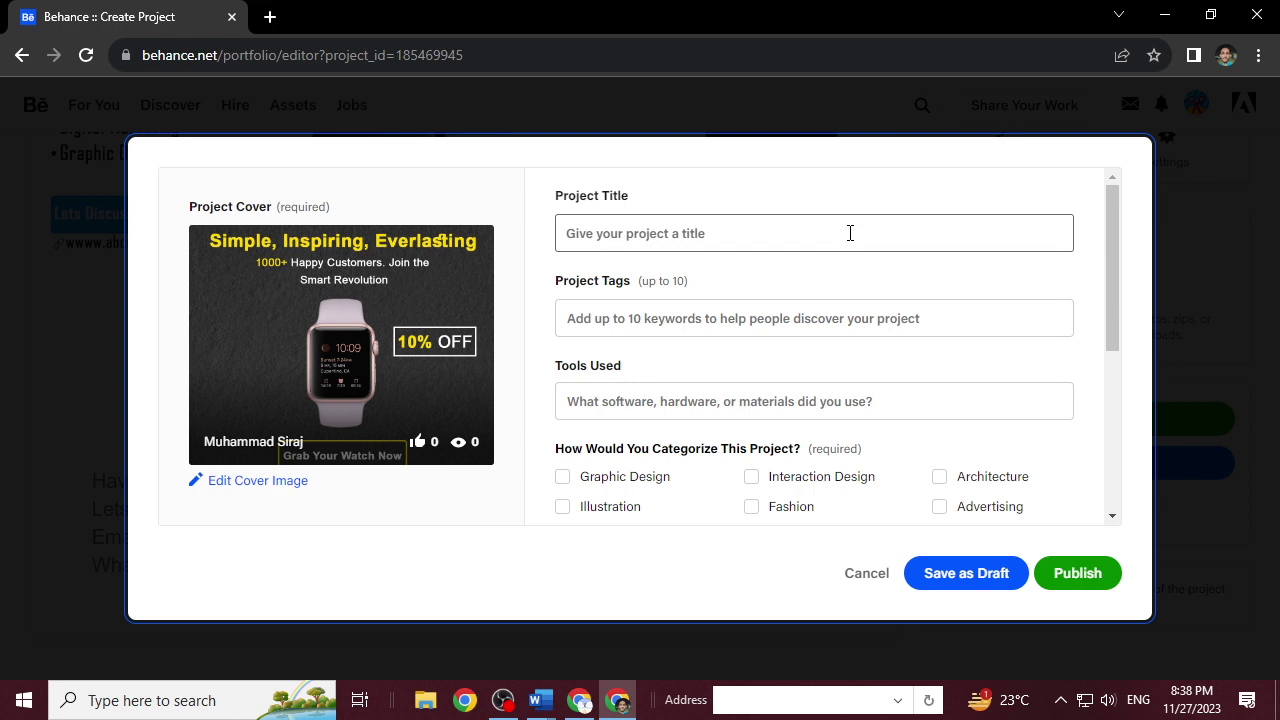
pyautogui.click(850, 233)
pyautogui.write('HA F')
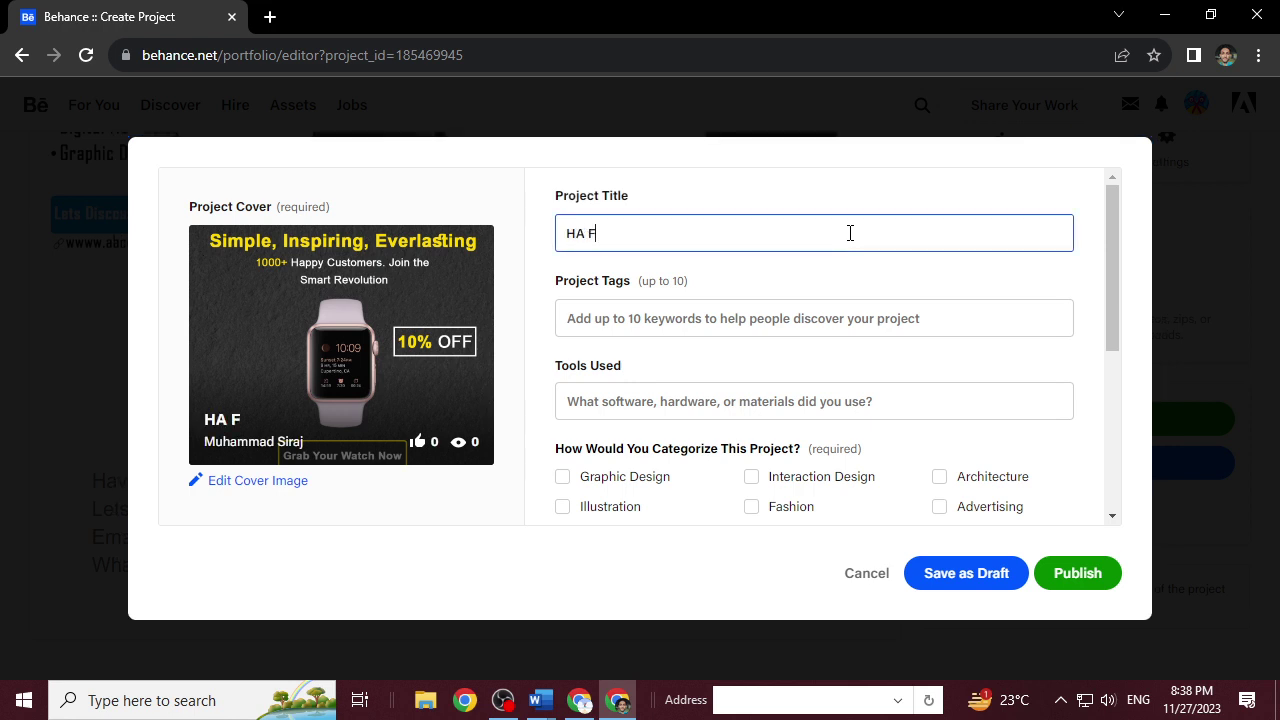
pyautogui.write('ASHION')
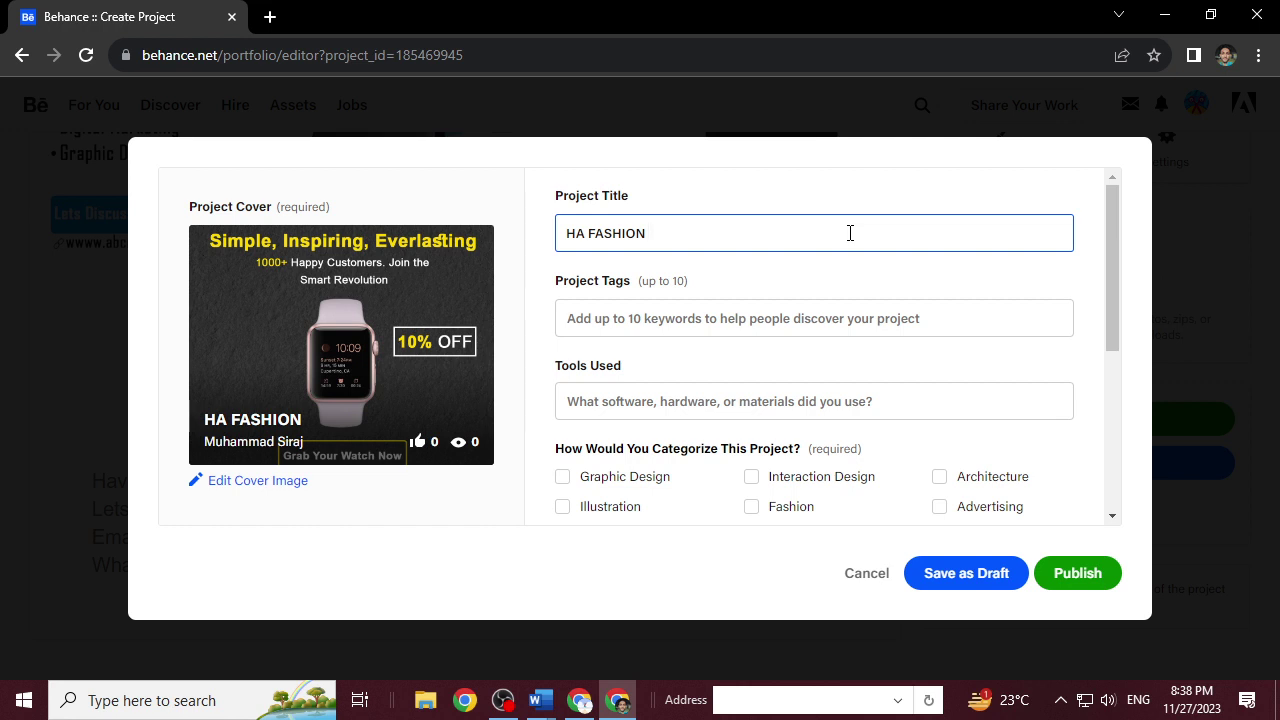
pyautogui.write('|')
pyautogui.write('sOCIAL')
pyautogui.press('BackSpace')
pyautogui.press('BackSpace')
pyautogui.press('BackSpace')
pyautogui.press('BackSpace')
pyautogui.press('BackSpace')
pyautogui.press('BackSpace')
pyautogui.write('Socoial')
pyautogui.press('BackSpace')
pyautogui.press('BackSpace')
pyautogui.press('BackSpace')
pyautogui.press('BackSpace')
pyautogui.write('ial Me')
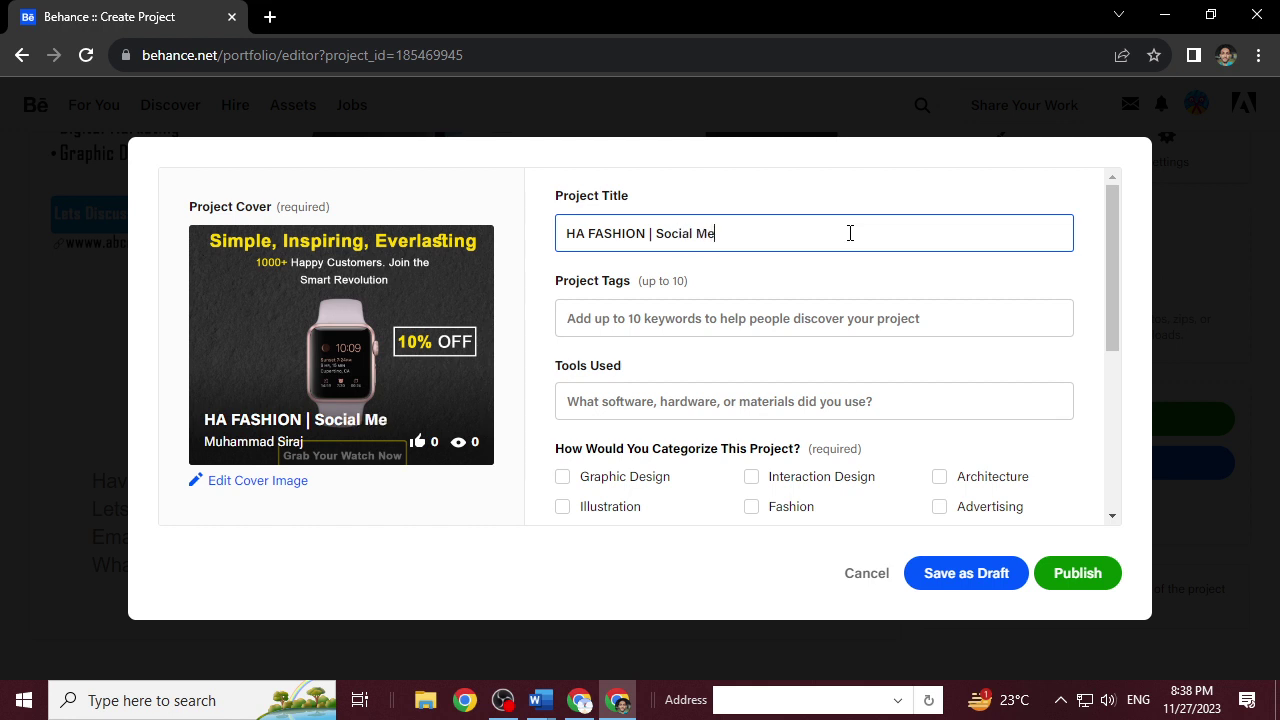
pyautogui.write('dia Banners')
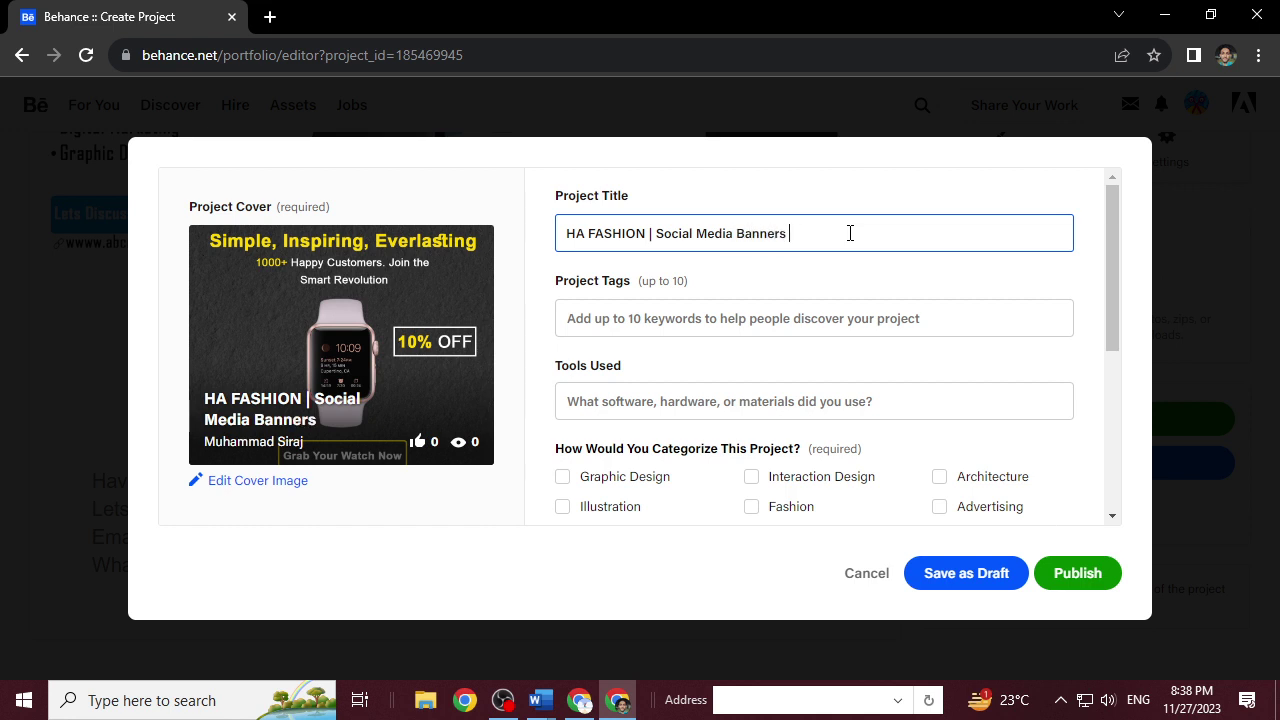
pyautogui.write(' |')
pyautogui.write('2023')
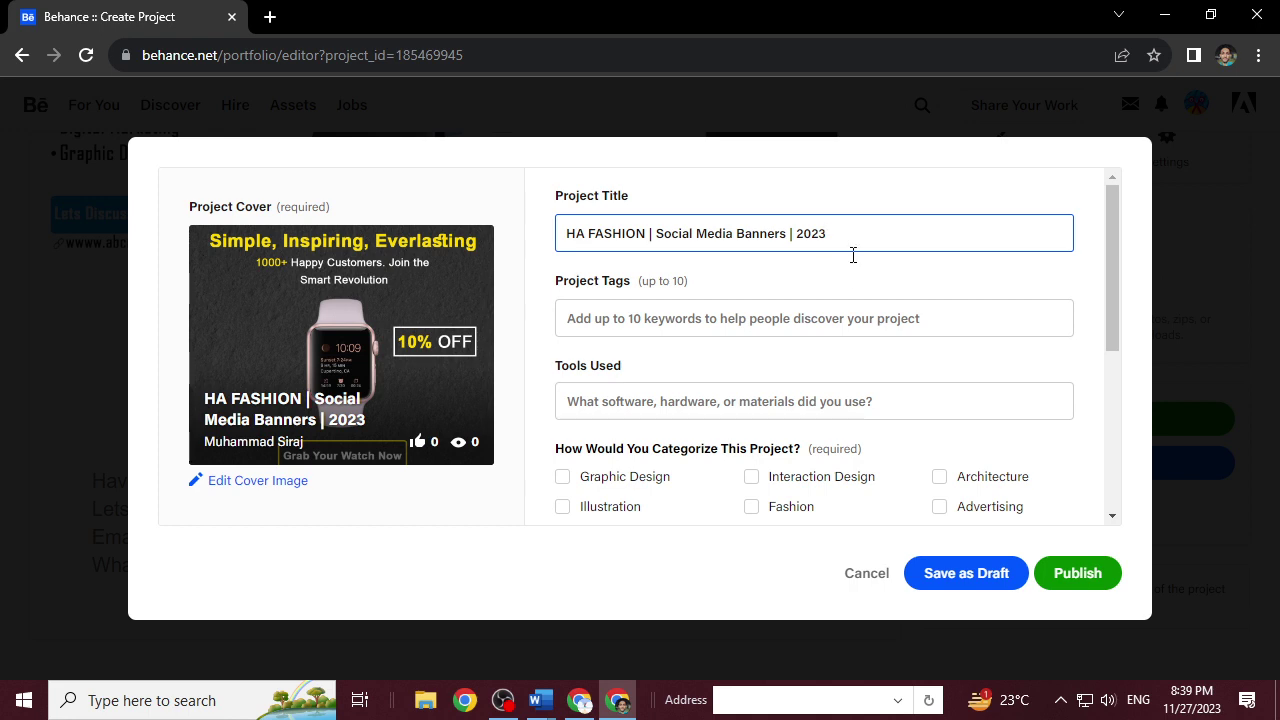
pyautogui.press('Tab')
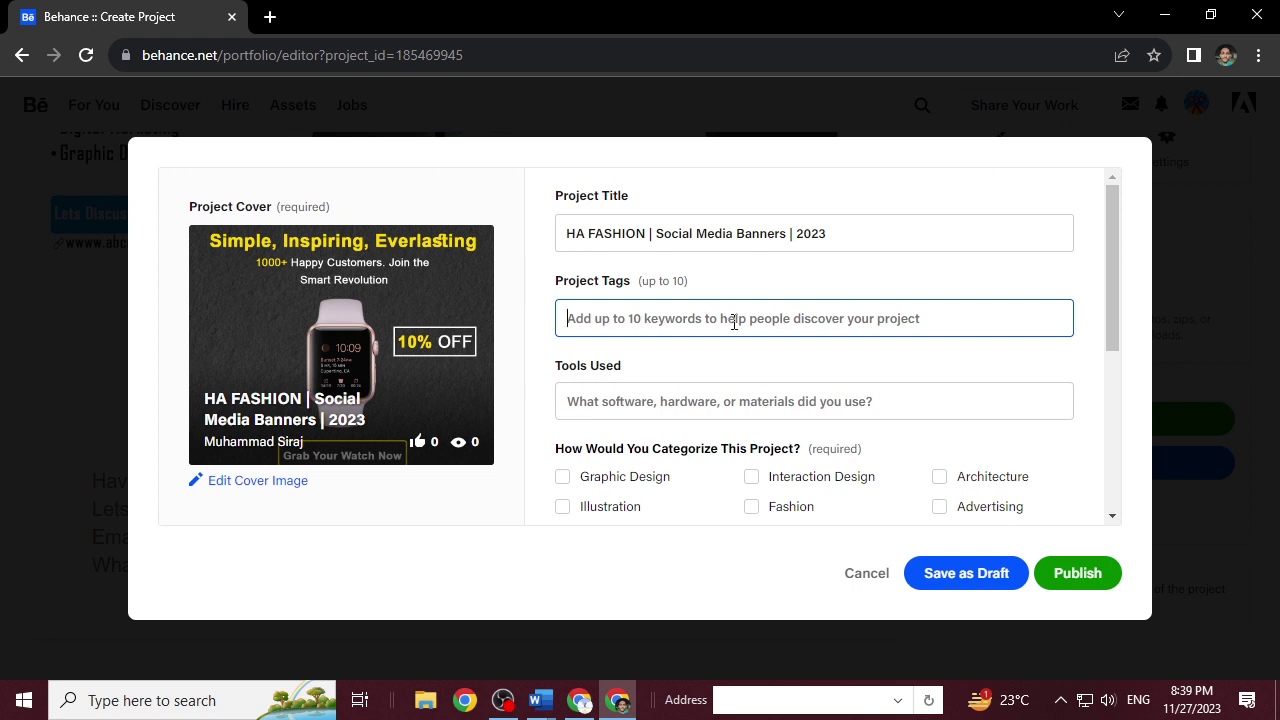
# Add the tags social media banners, banner design, advertising and social media post.
pyautogui.write('social')
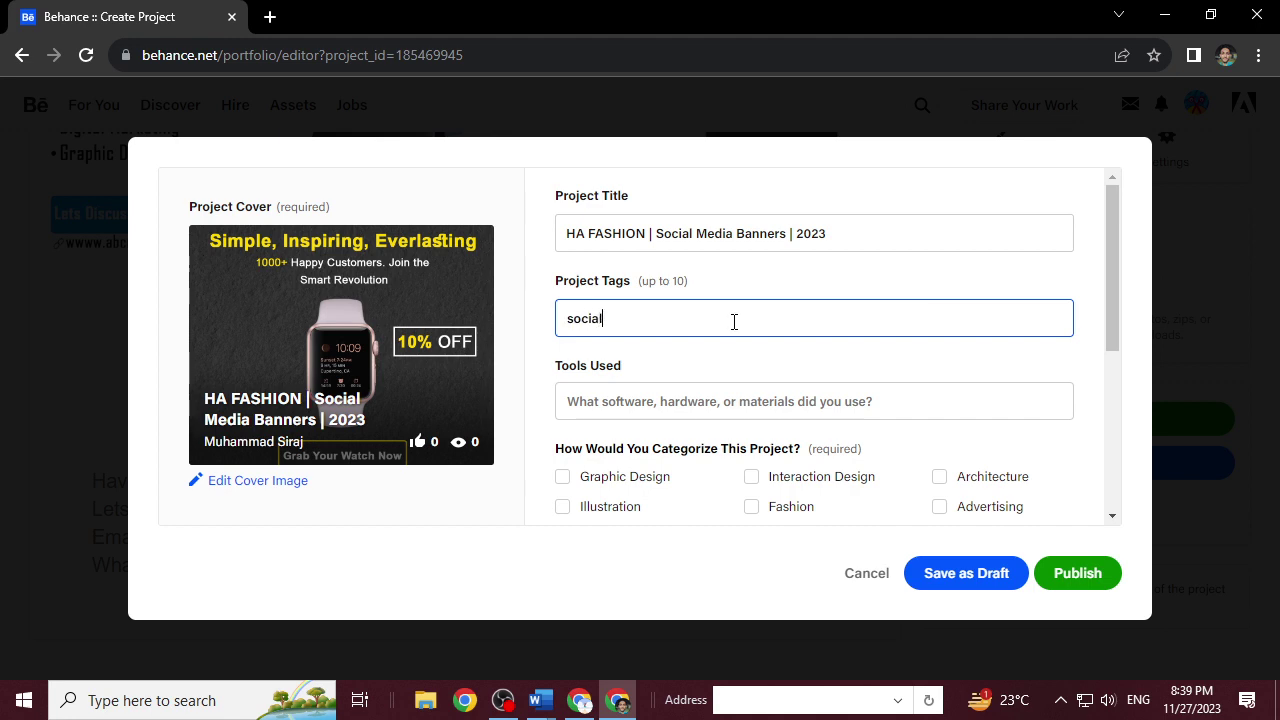
pyautogui.write(' media bannerds')
pyautogui.press('BackSpace')
pyautogui.press('BackSpace')
pyautogui.write('s')
pyautogui.click(702, 366)
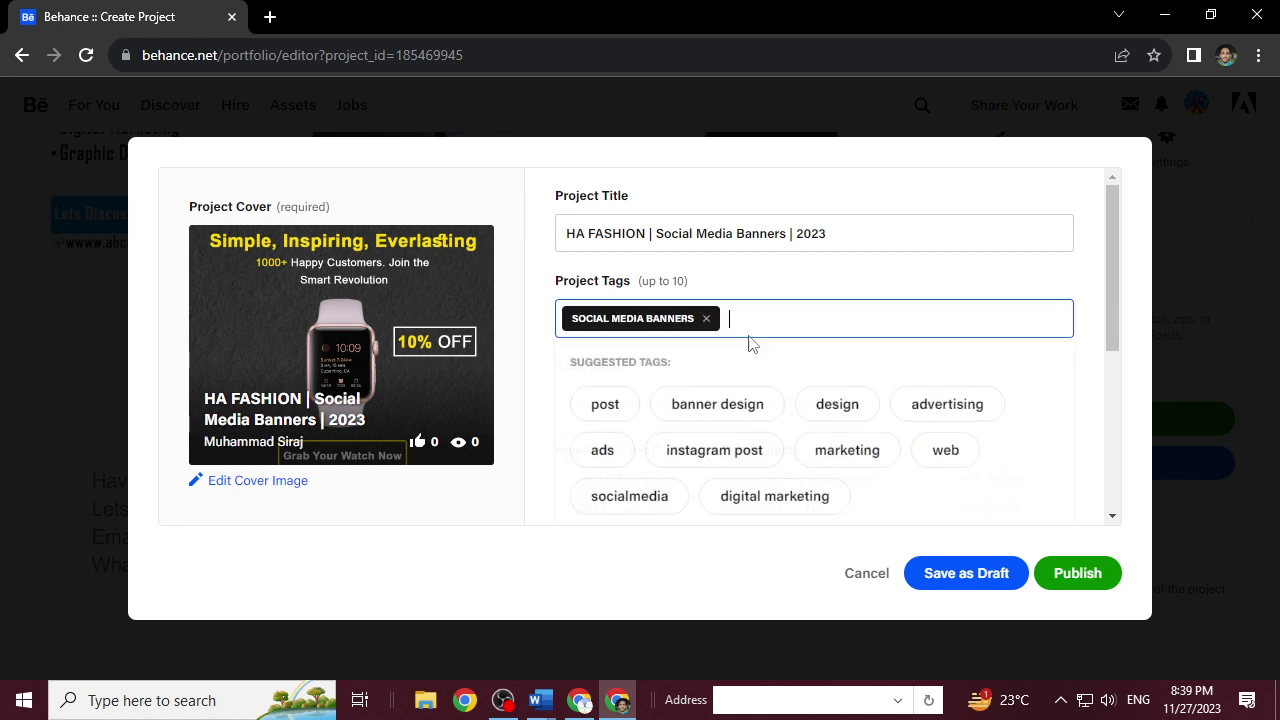
pyautogui.click(738, 416)
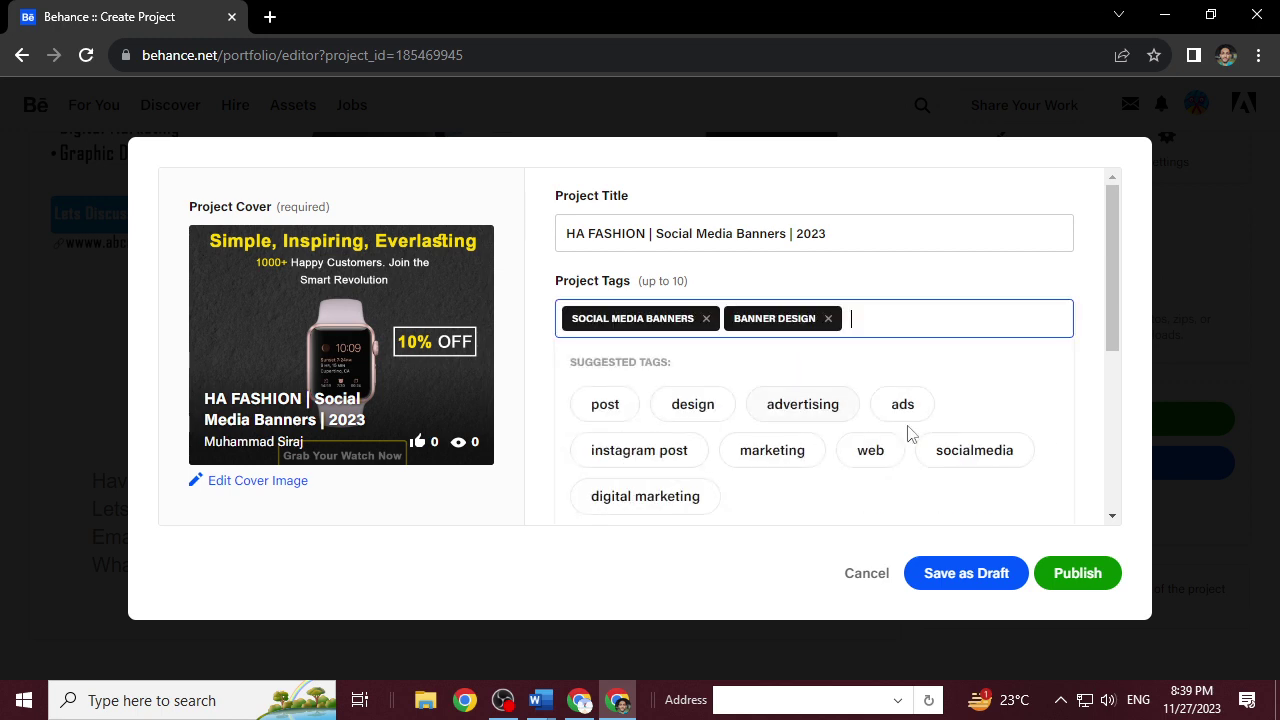
pyautogui.click(790, 416)
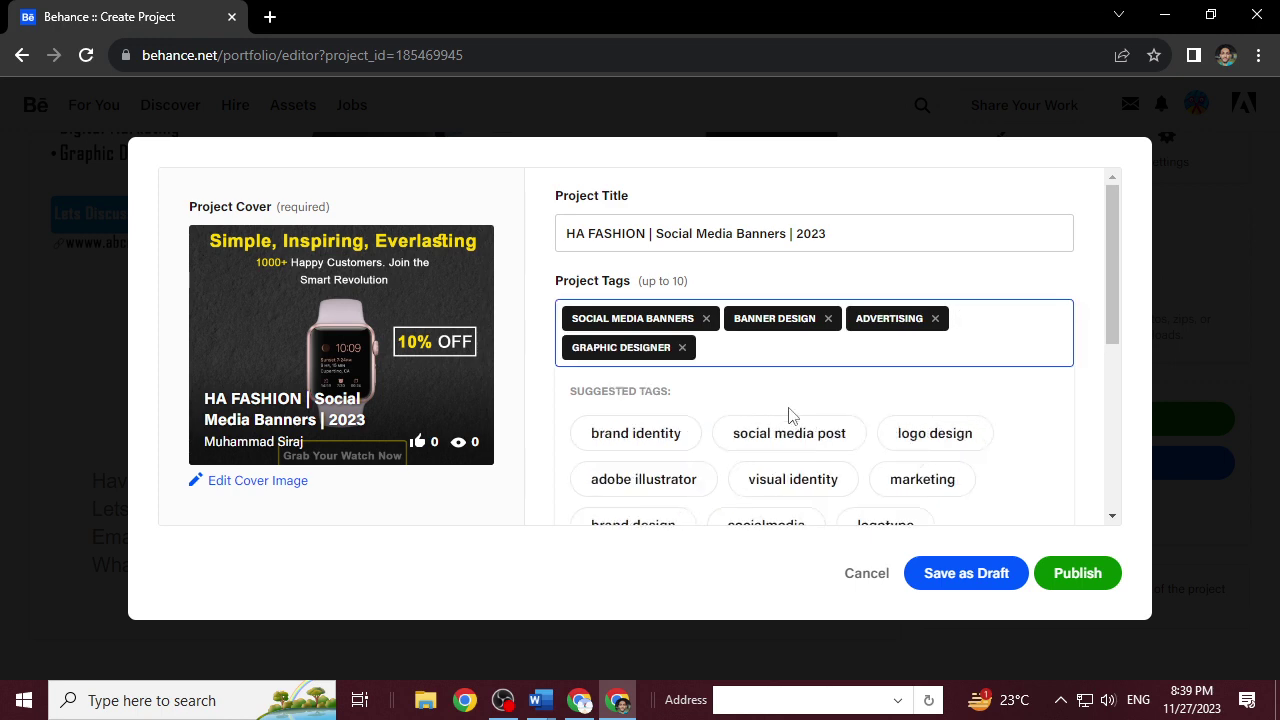
pyautogui.click(815, 443)
pyautogui.click(815, 443)
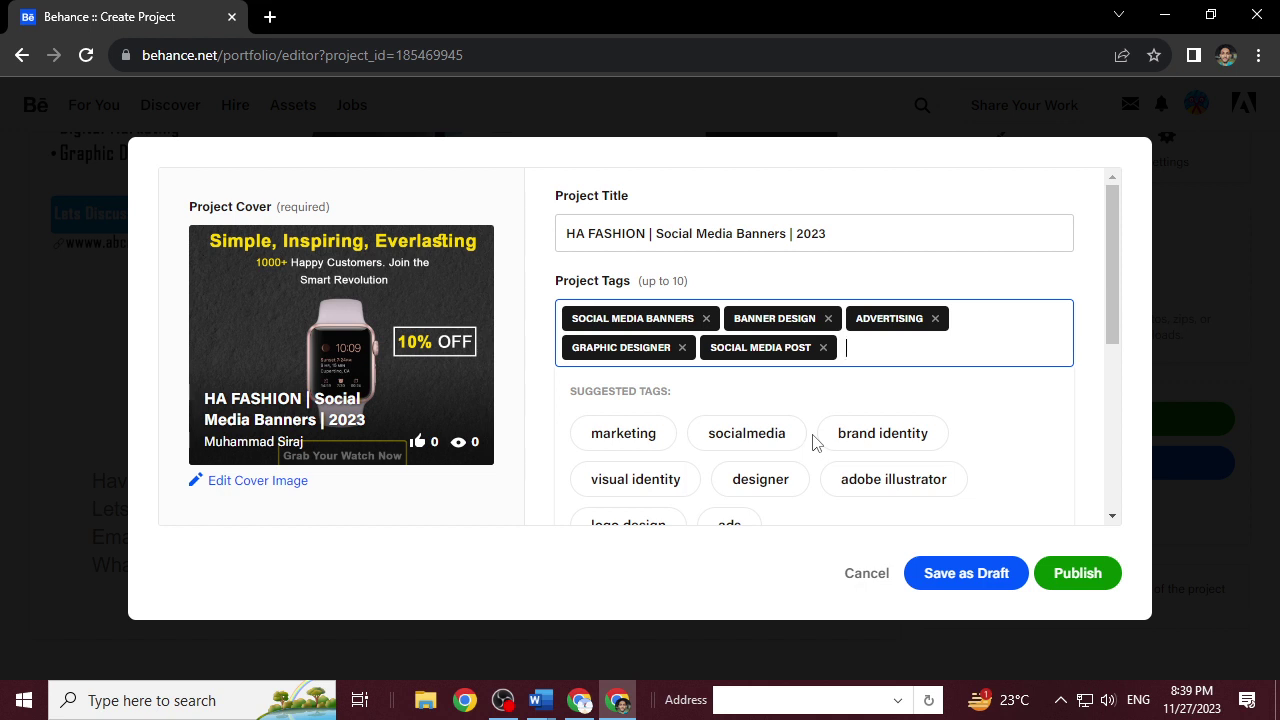
# Add the tags marketing, designer, graphic and Adobe Photoshop to complete nine tags.
pyautogui.click(612, 440)
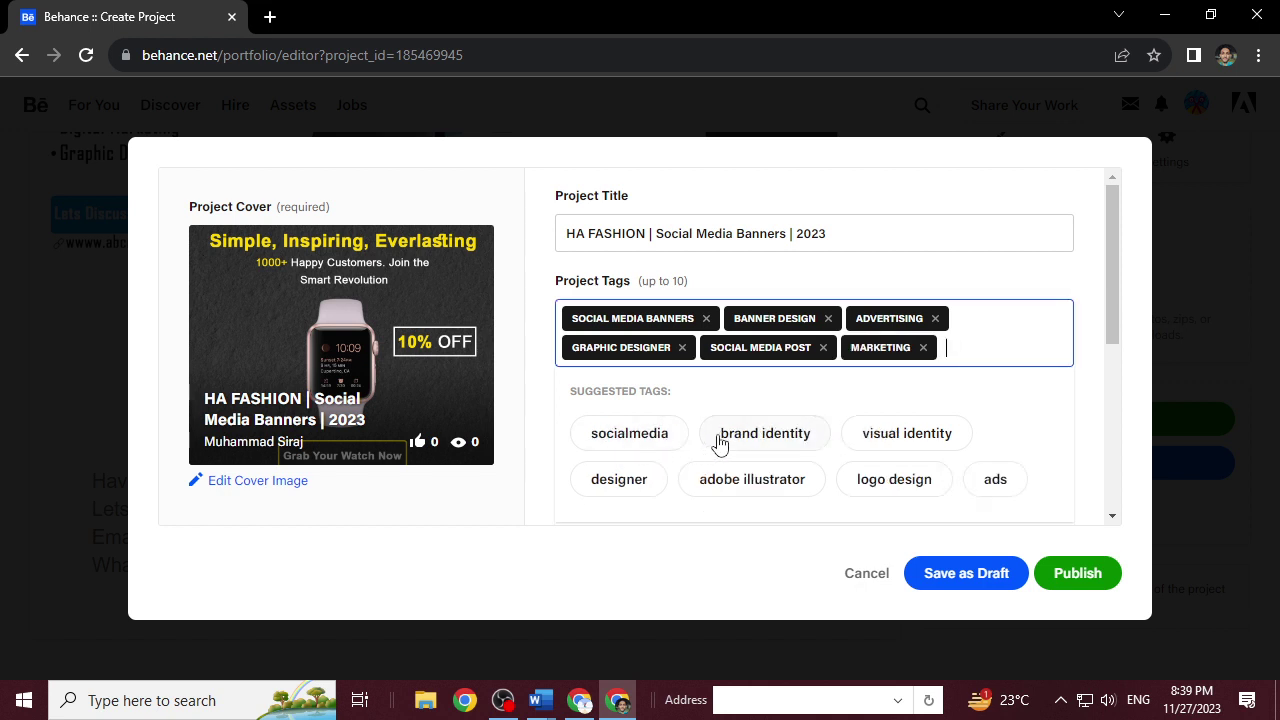
pyautogui.click(637, 483)
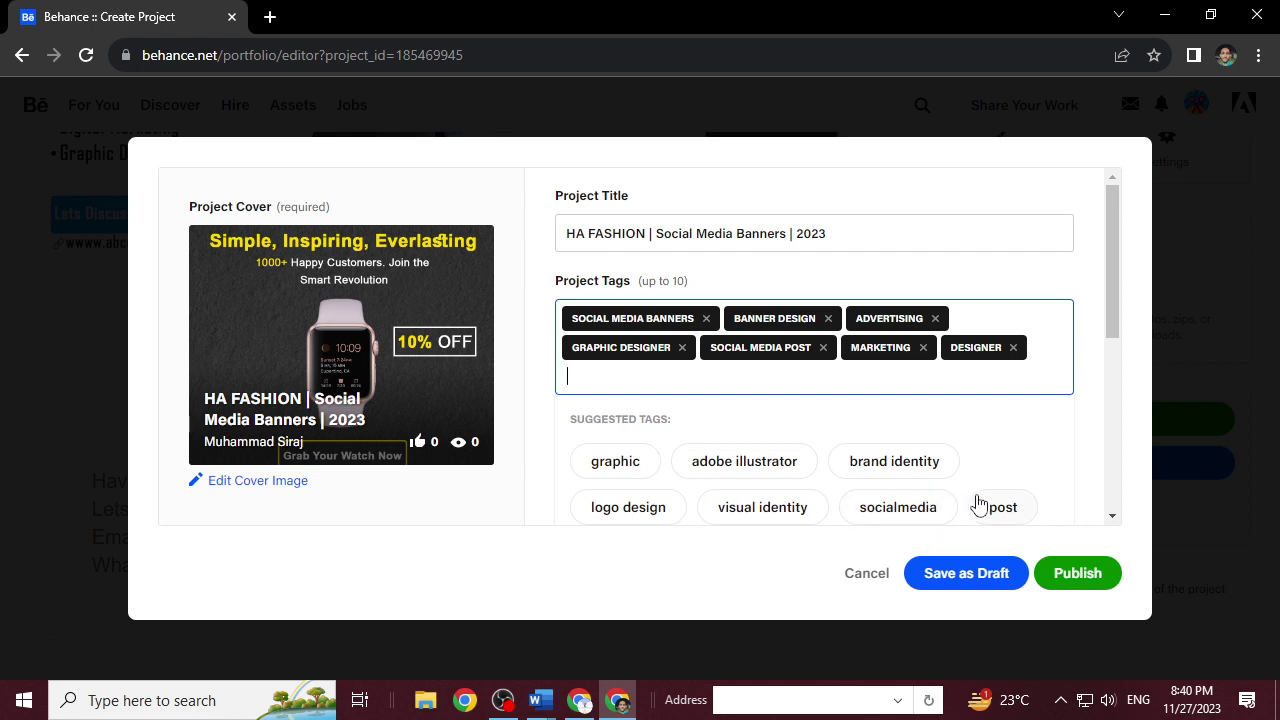
pyautogui.click(600, 466)
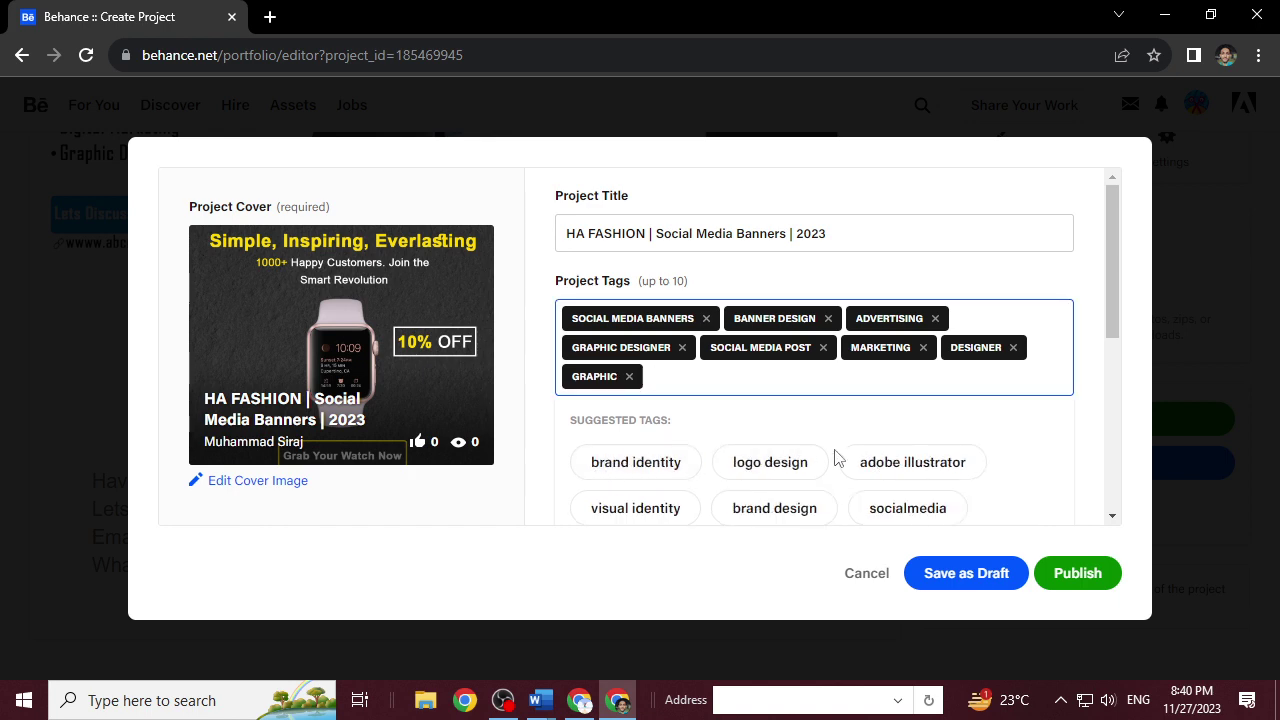
pyautogui.scroll(-2, 853, 487)
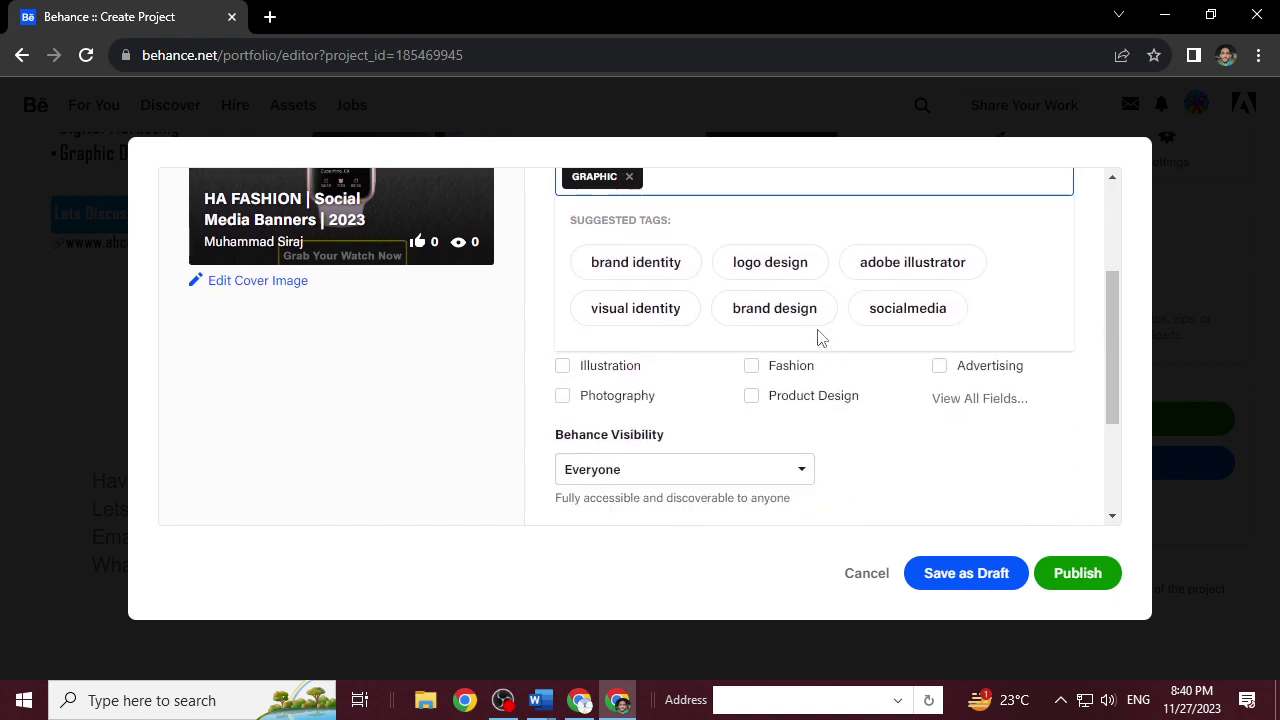
pyautogui.scroll(1, 820, 337)
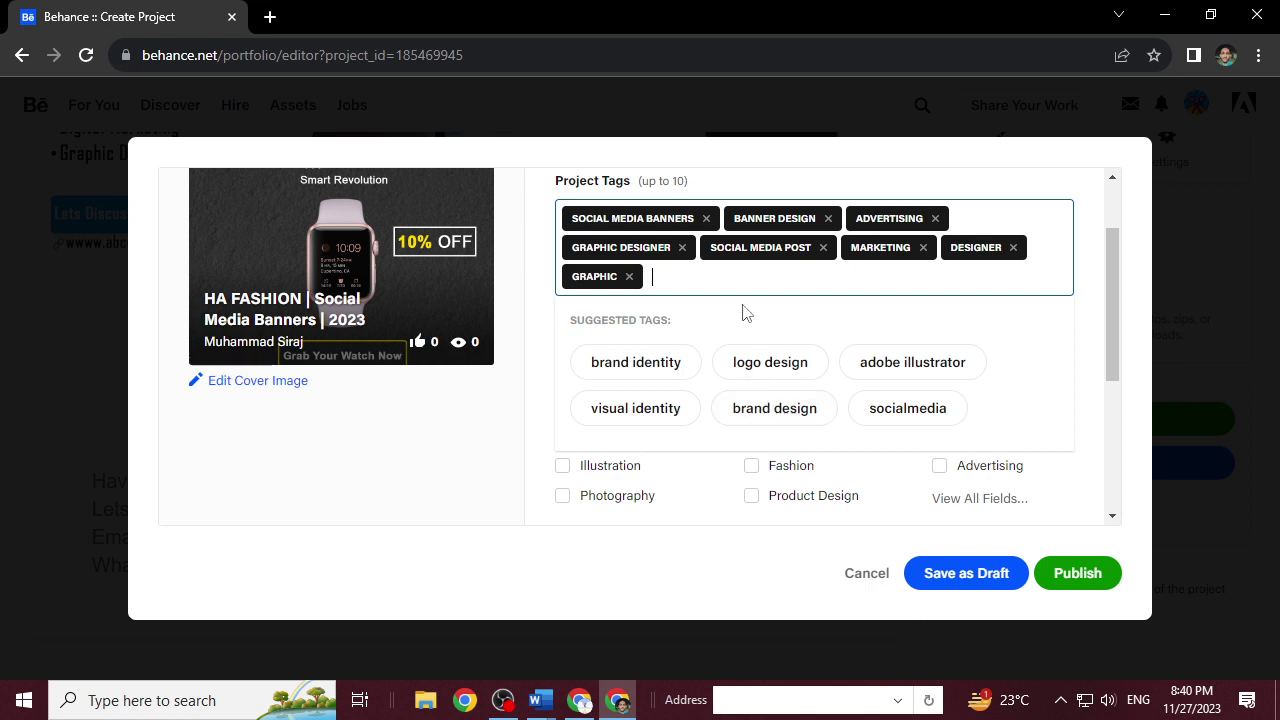
pyautogui.write('adobe ph')
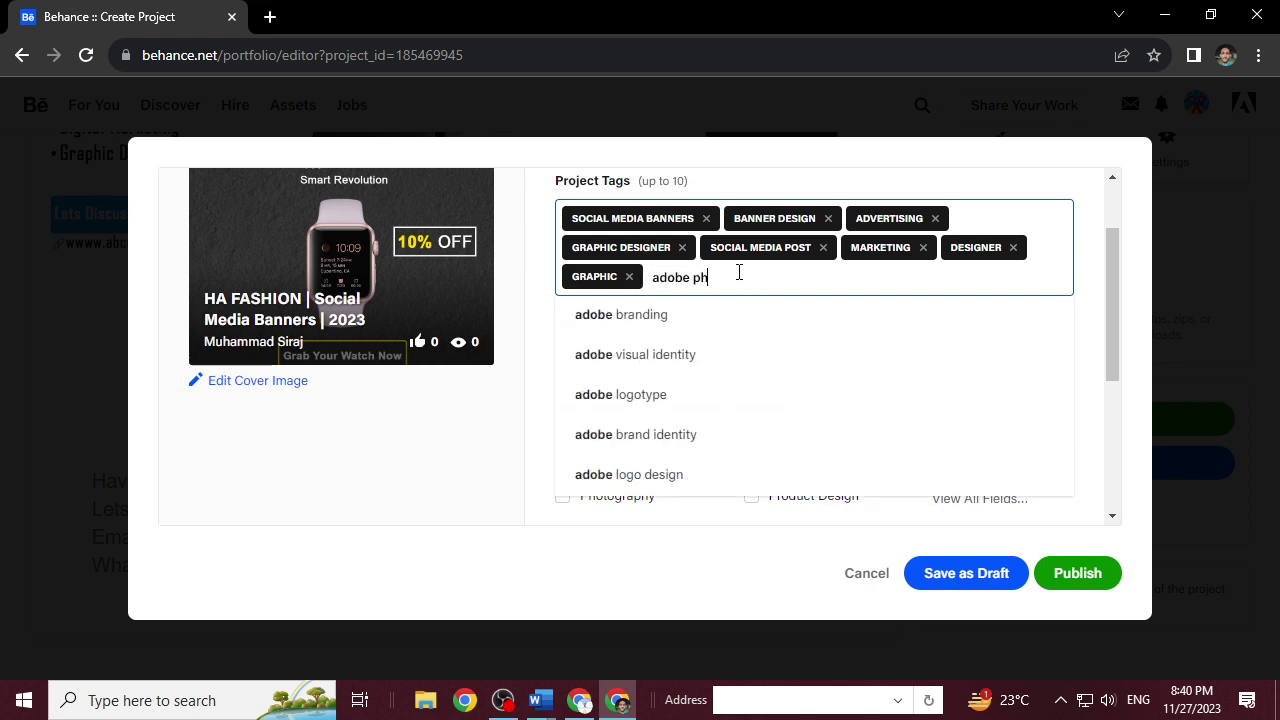
pyautogui.write('otoshop')
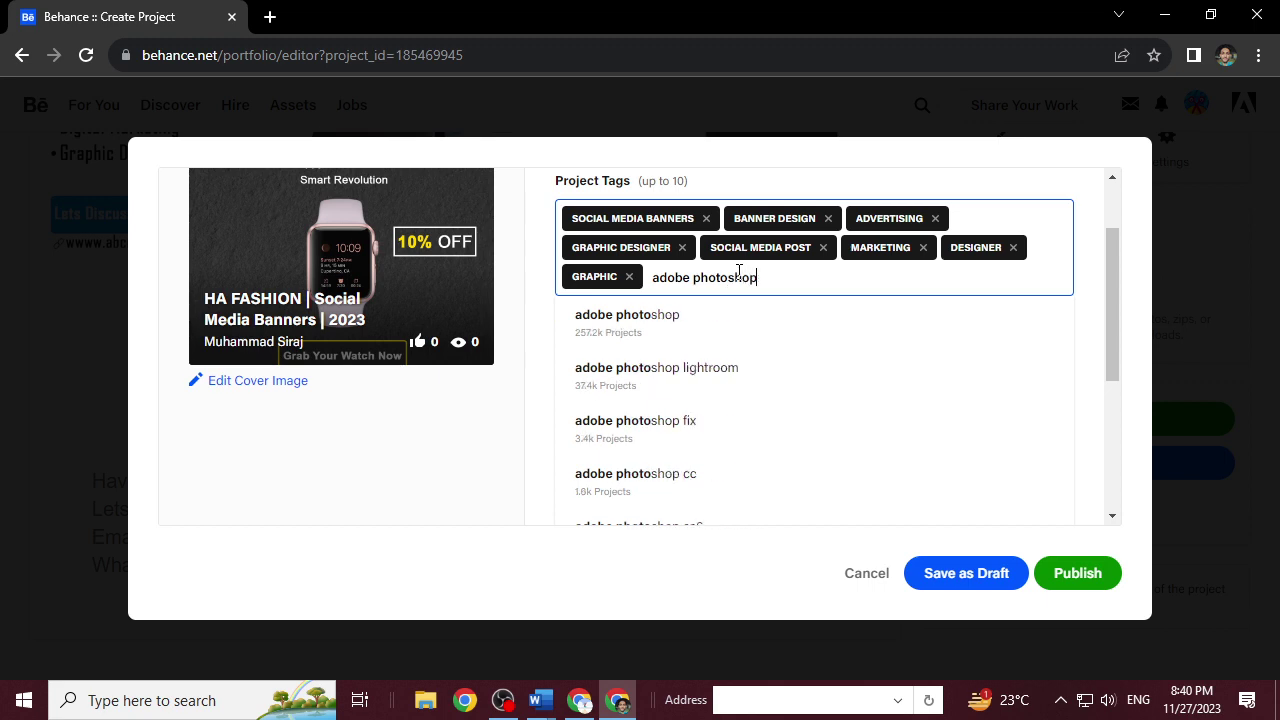
pyautogui.click(677, 331)
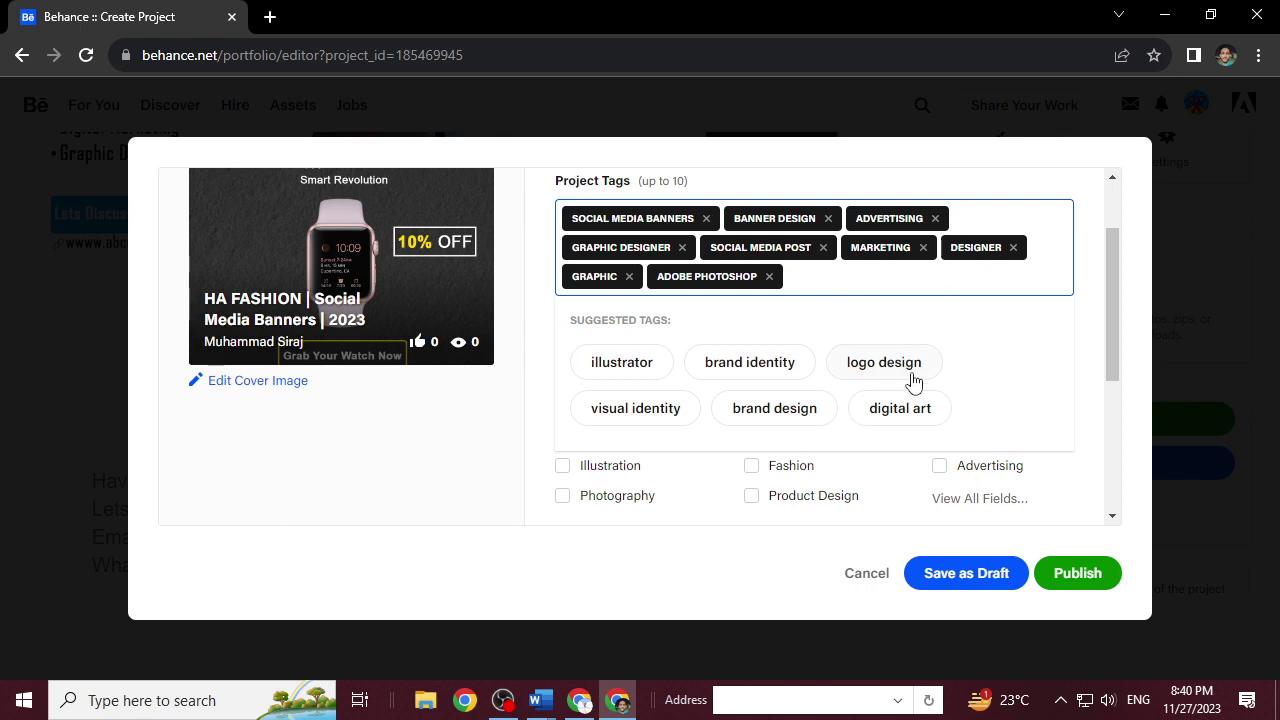
pyautogui.click(456, 437)
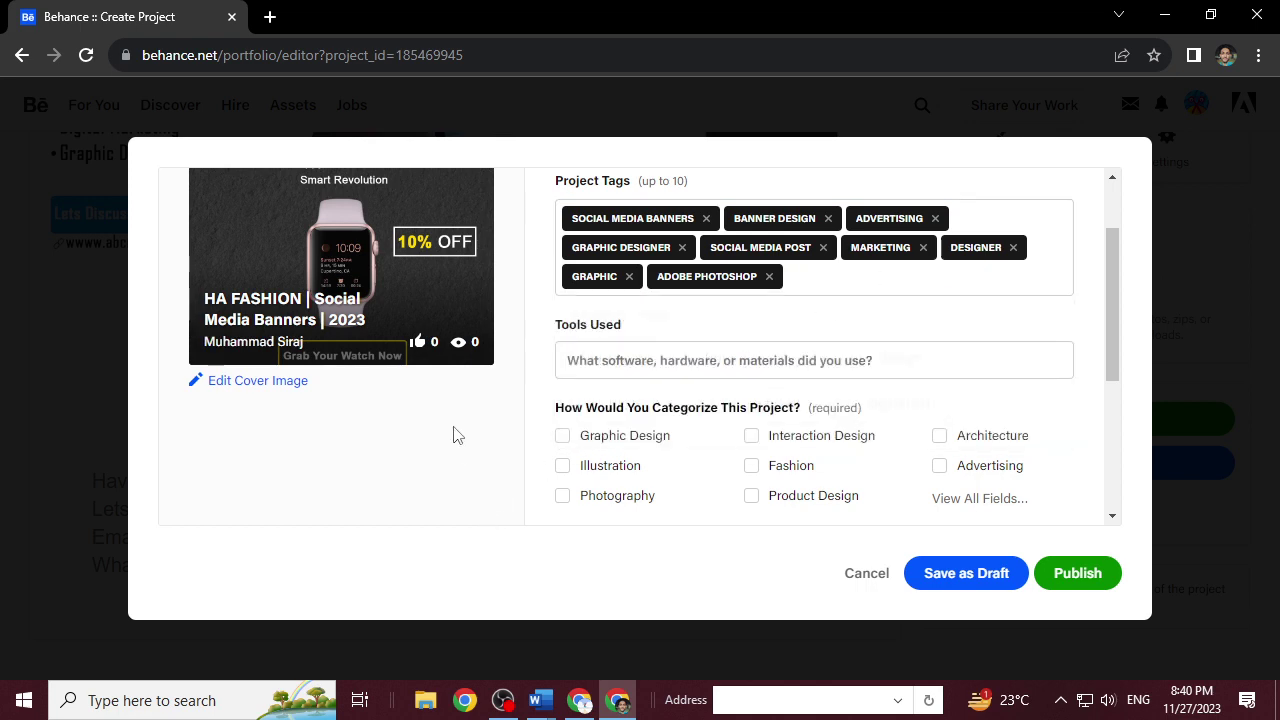
pyautogui.click(624, 366)
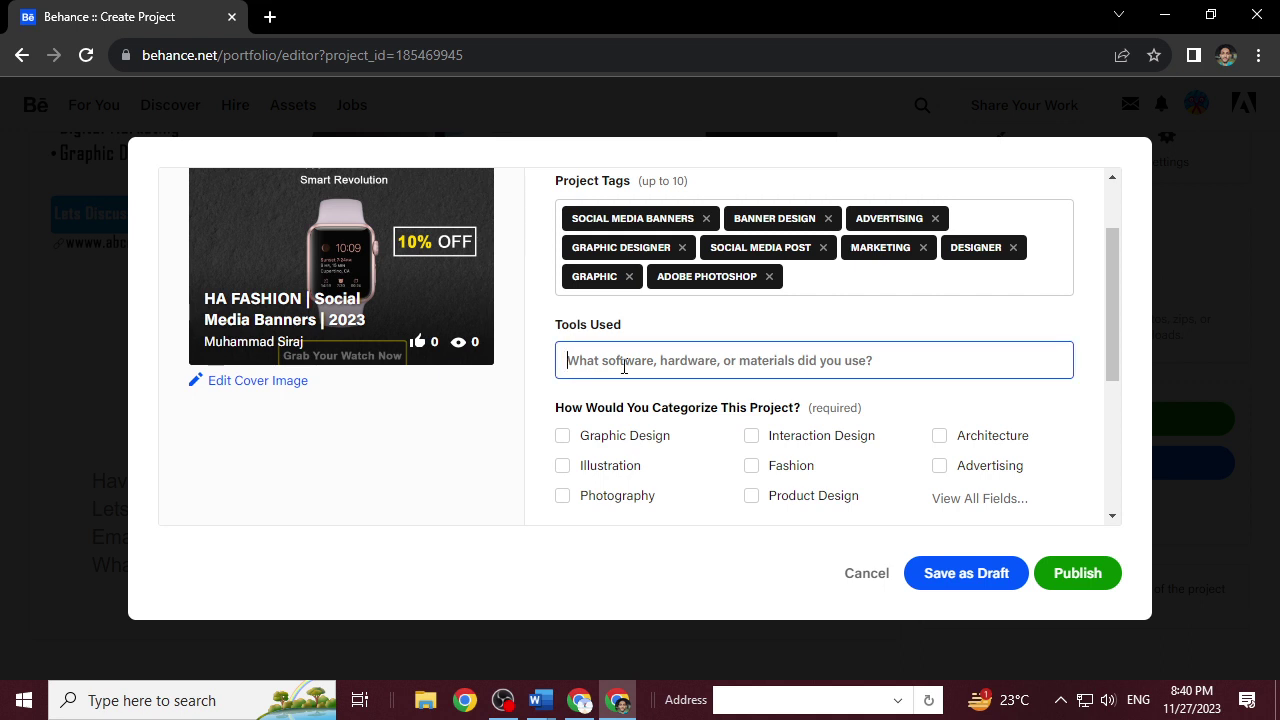
# List Adobe Photoshop under Tools Used.
pyautogui.write('adonb')
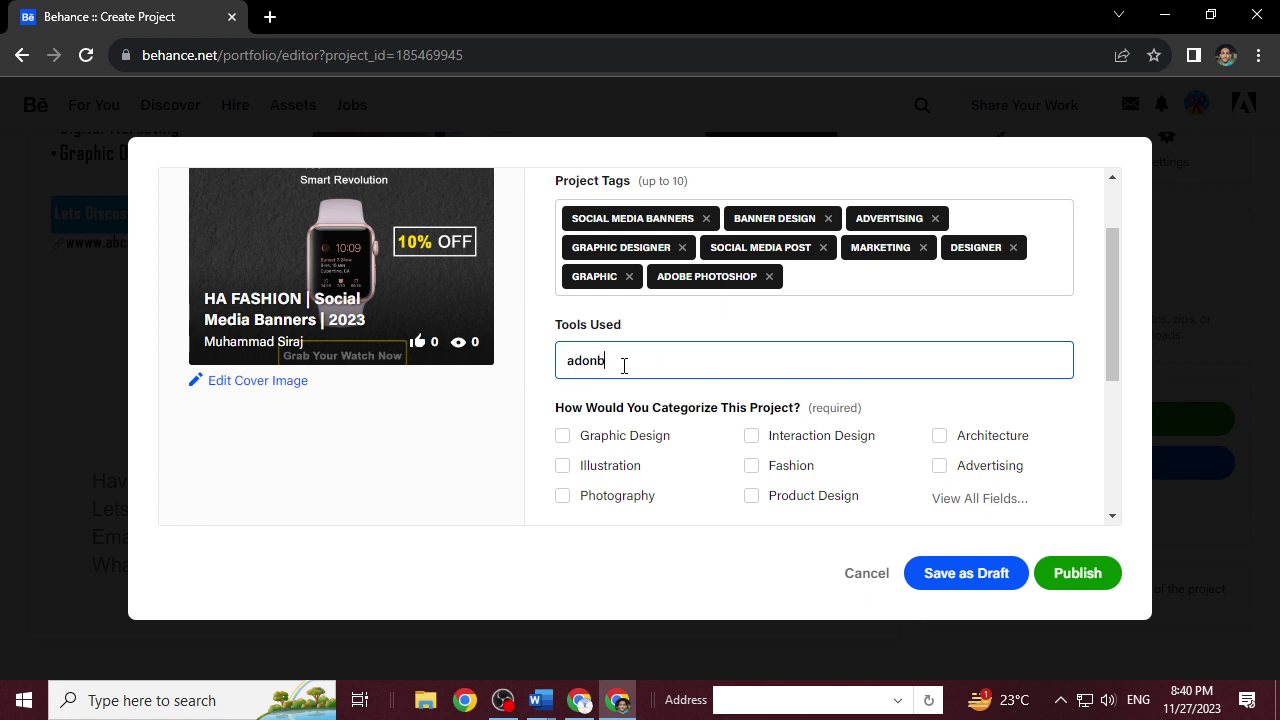
pyautogui.press('BackSpace')
pyautogui.press('BackSpace')
pyautogui.write('be')
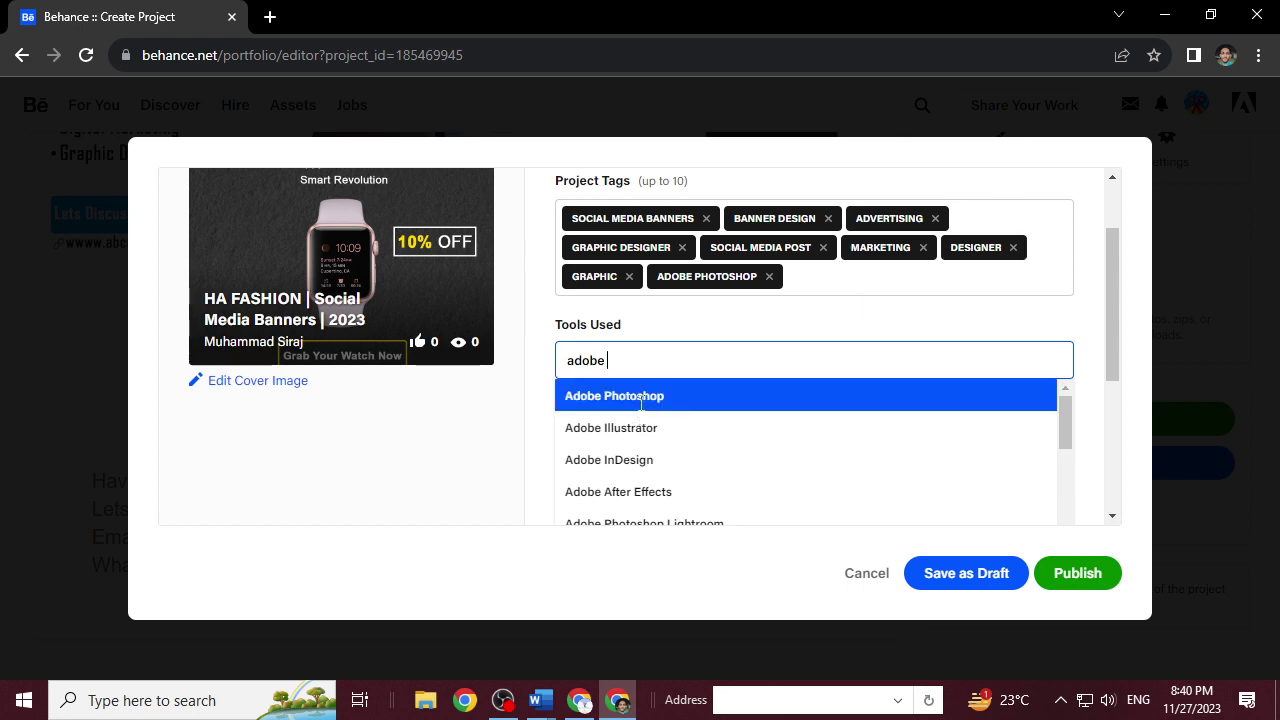
pyautogui.click(638, 400)
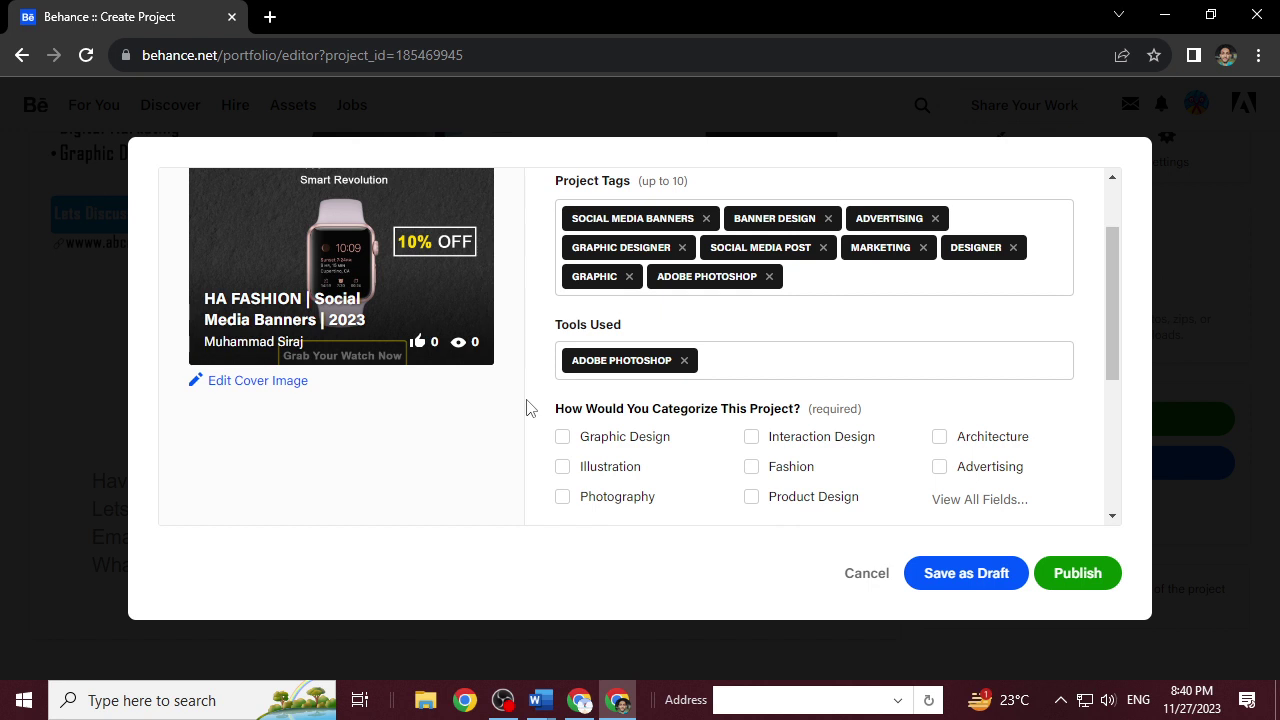
pyautogui.scroll(-2, 532, 410)
pyautogui.scroll(1, 534, 423)
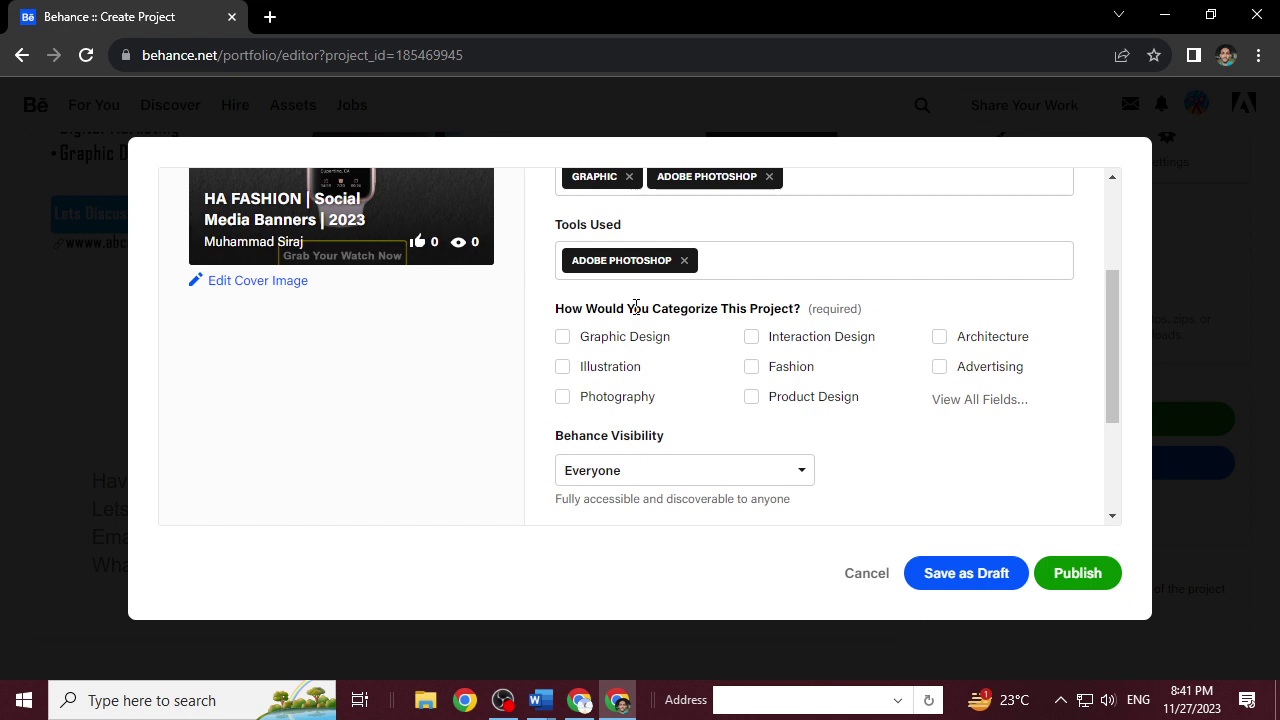
# Tick Graphic Design, Fashion and Advertising as the project's creative fields.
pyautogui.click(563, 338)
pyautogui.click(756, 370)
pyautogui.click(957, 400)
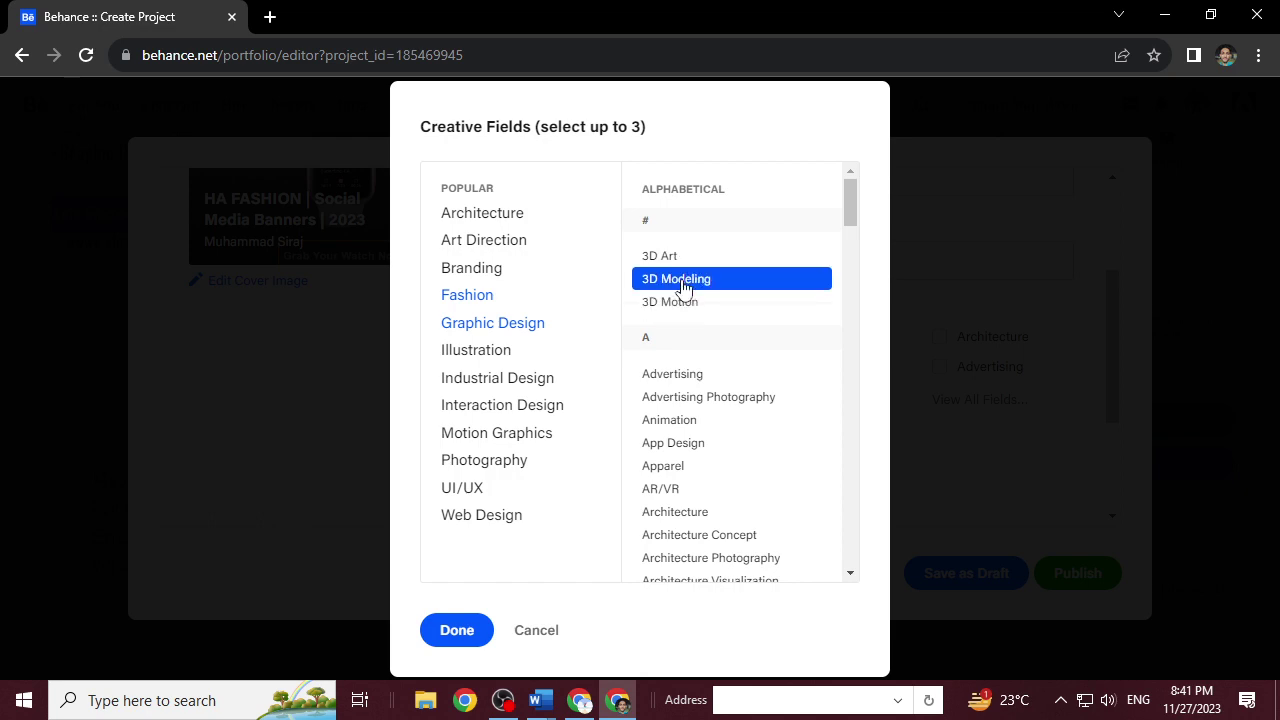
pyautogui.click(688, 383)
pyautogui.click(474, 625)
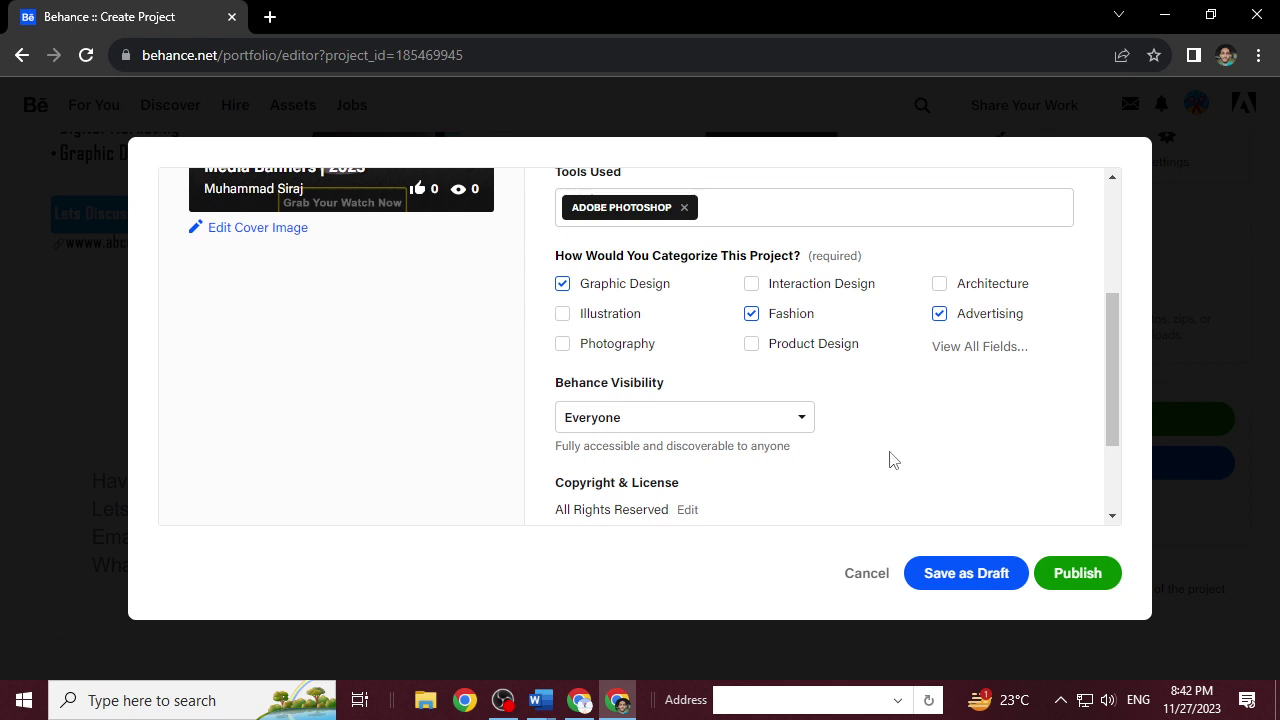
# Publish the HA FASHION | Social Media Banners | 2023 project from the settings dialog.
pyautogui.scroll(-2, 893, 460)
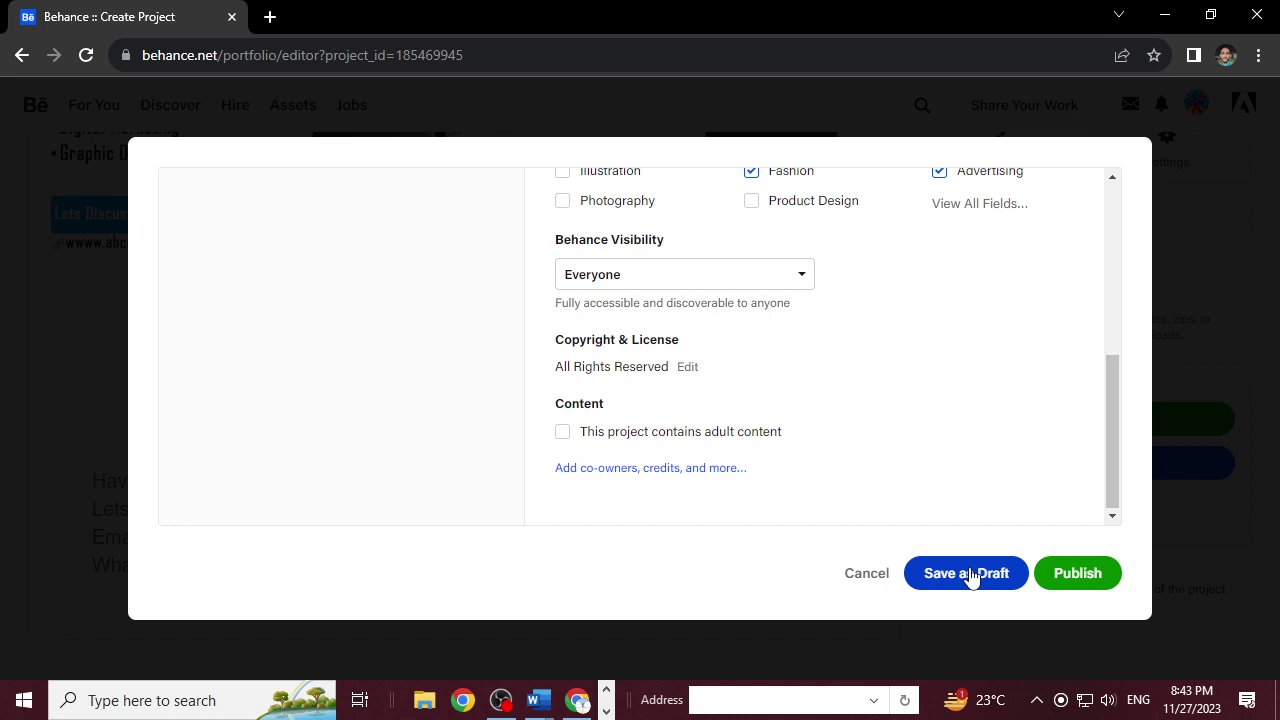
pyautogui.click(1088, 582)
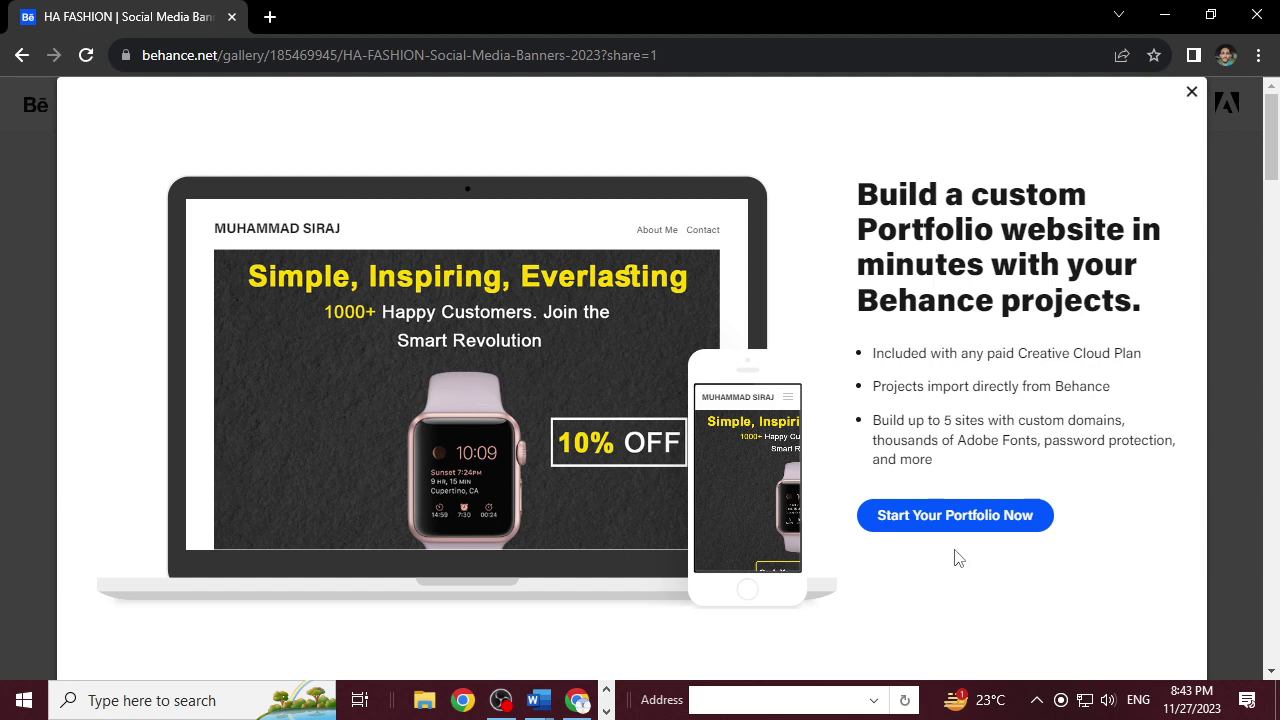
# Close the Adobe Portfolio promotion overlay.
pyautogui.click(1192, 93)
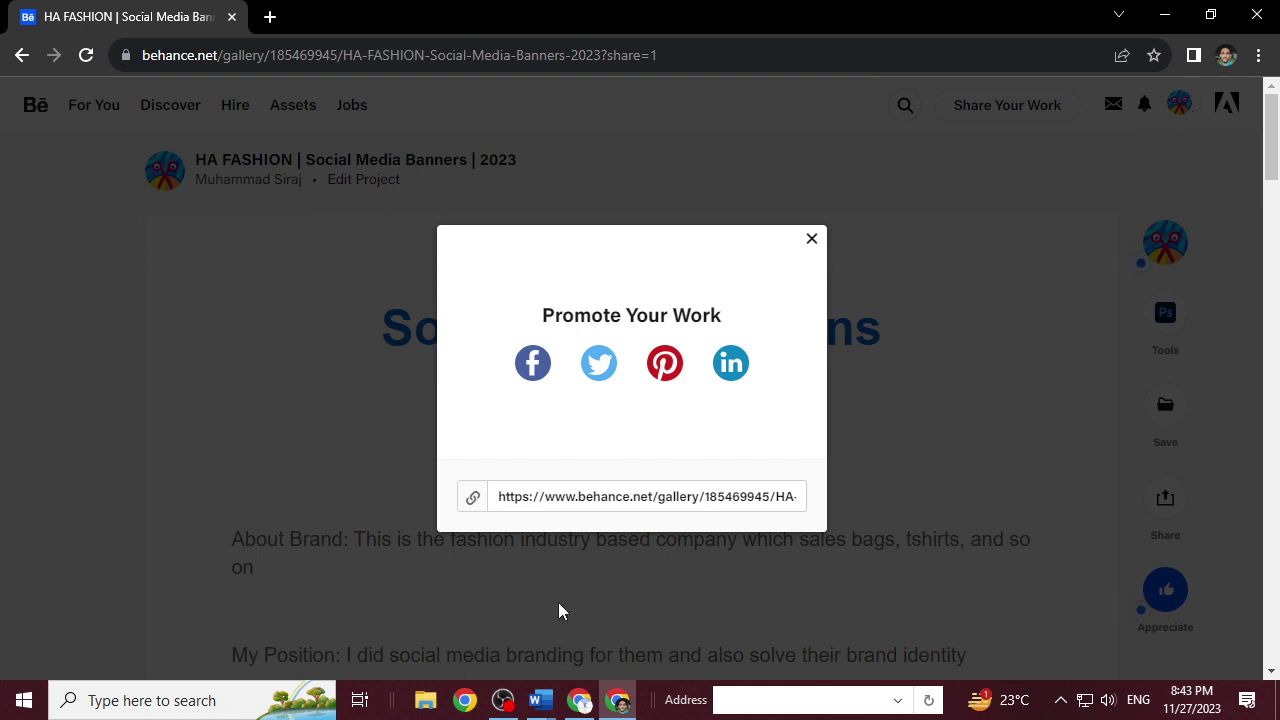
# Select the project's gallery share link and bring OBS to the front.
pyautogui.click(473, 498)
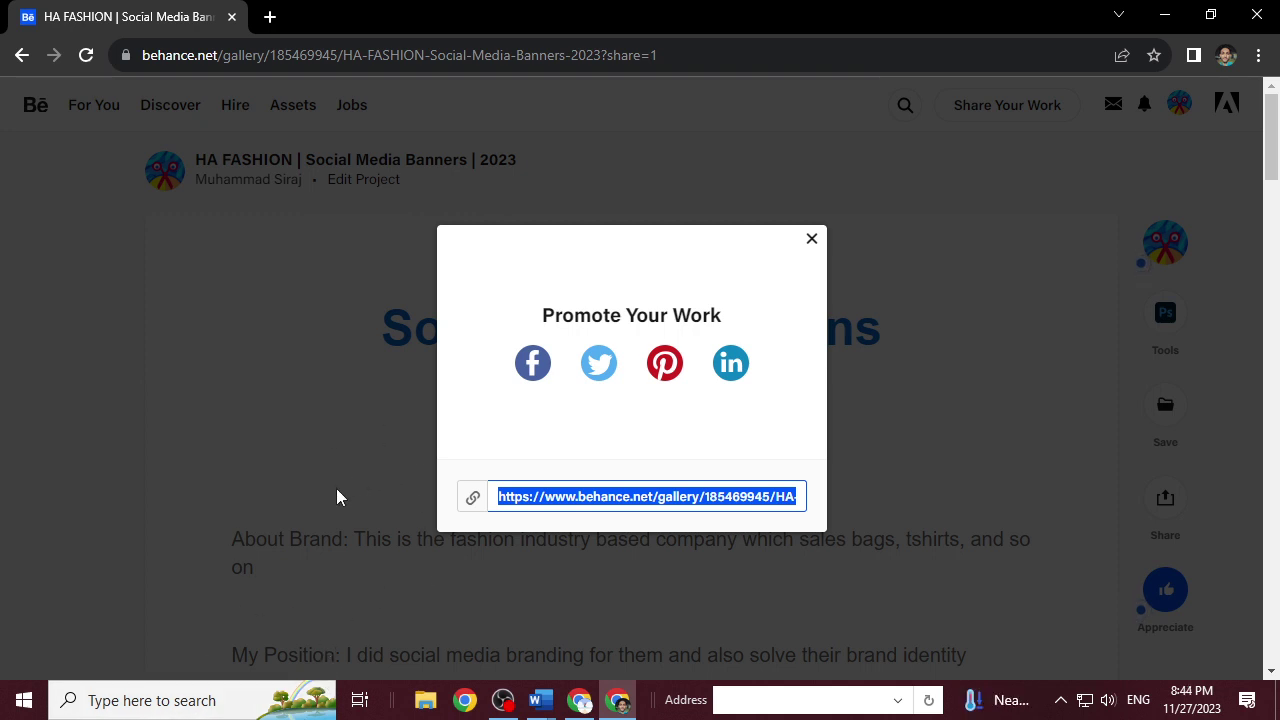
pyautogui.click(503, 700)
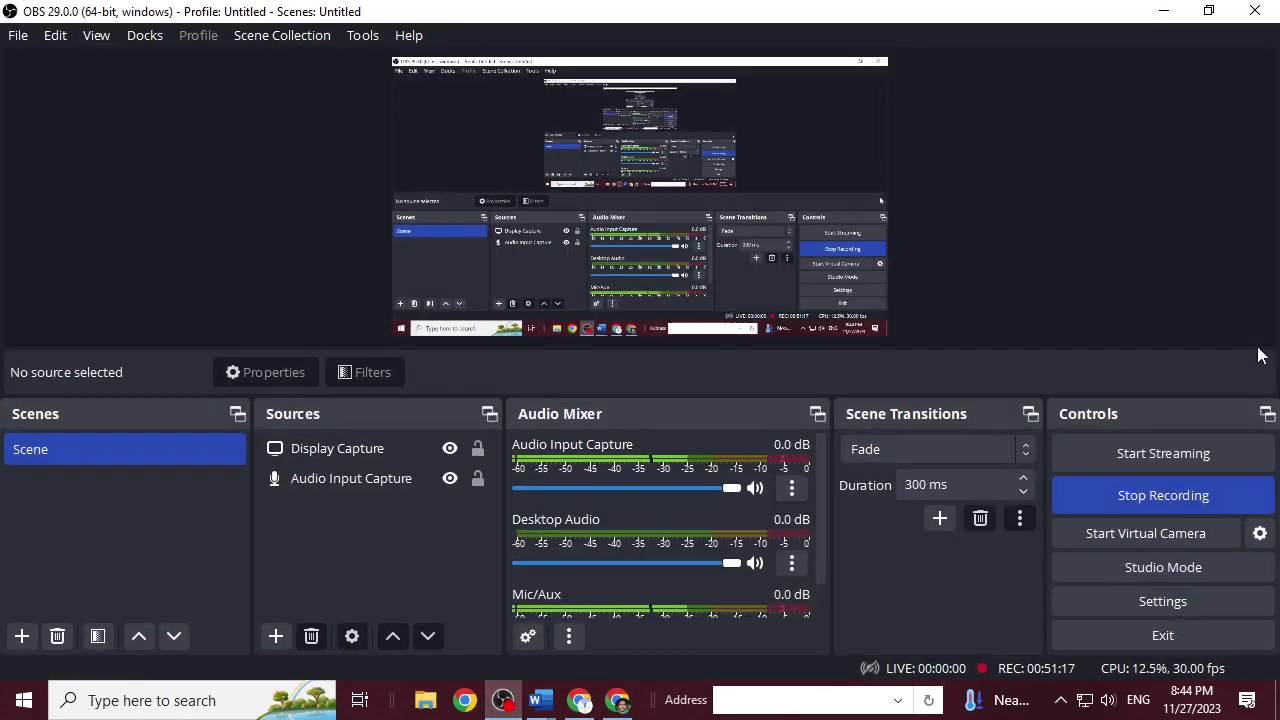